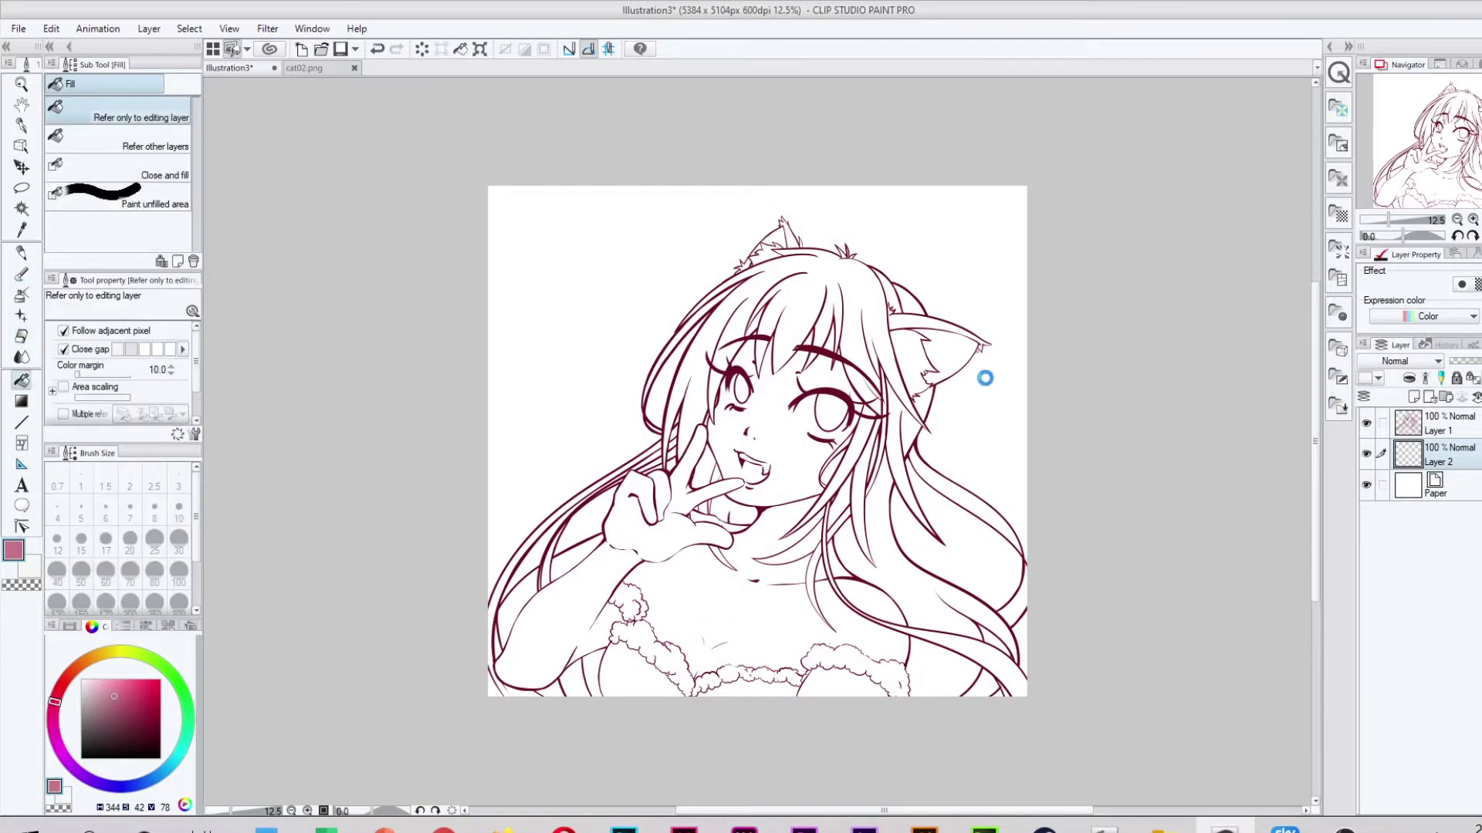
Paint the face, neck, shoulder and chest cream on Layer 3 with the G-pen at size 300.
key(p)
mouse_move(656, 417)
mouse_down()
mouse_move(980, 324)
mouse_move(888, 479)
mouse_up()
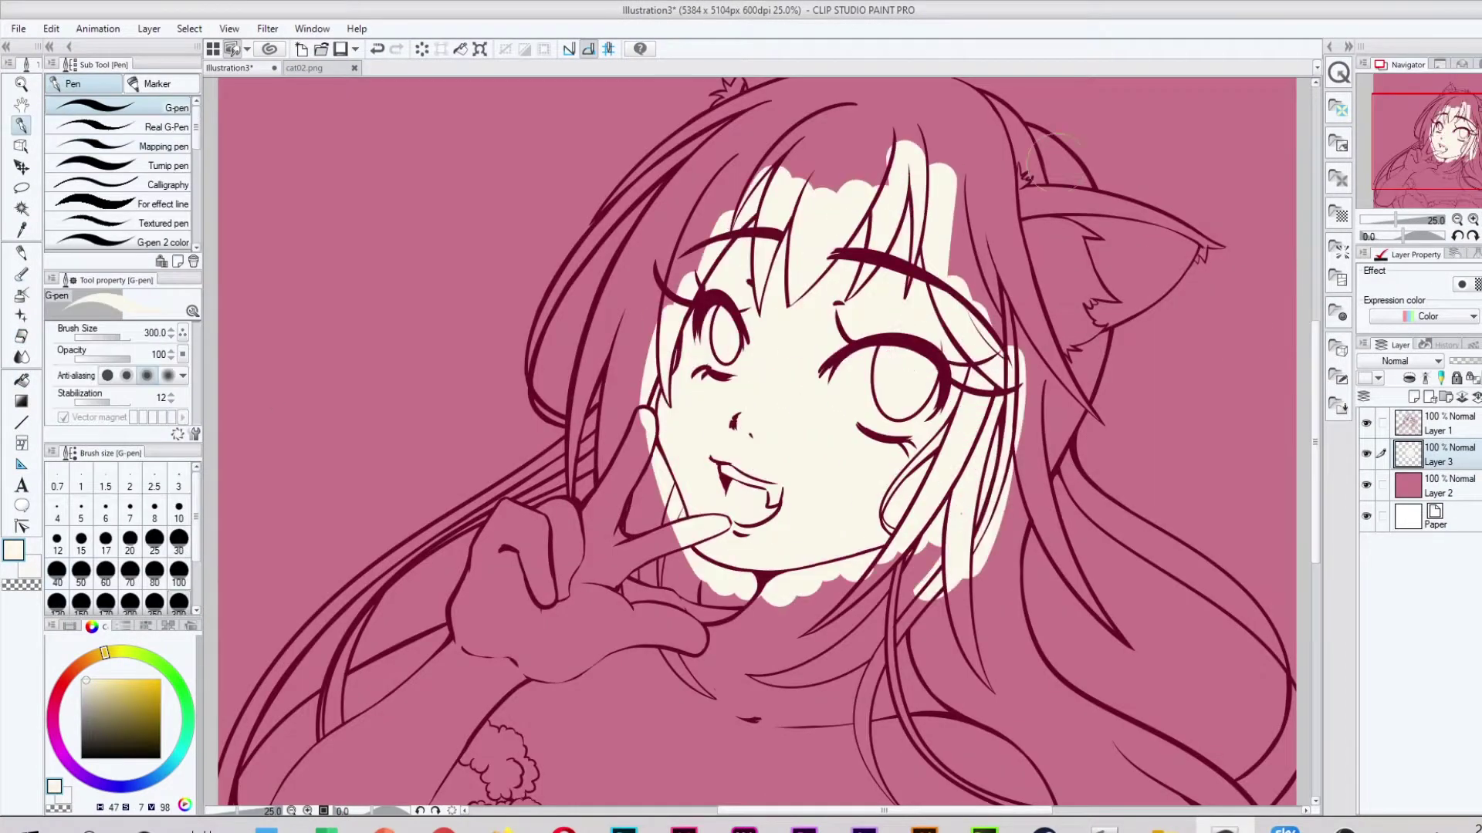
scroll(772, 463, down, 5)
drag(617, 540, 1003, 618)
drag(540, 501, 829, 492)
scroll(757, 385, up, 3)
Take the light blue hair colour from the cat02.png reference and start painting the hair on a new layer above the skin.
key(ctrl+Tab)
click(232, 68)
mouse_move(949, 116)
mouse_down()
mouse_move(988, 370)
mouse_move(787, 641)
mouse_up()
drag(641, 433, 691, 502)
Hide the hair layer, sample the cream skin colour and extend the skin onto the raised hand on Layer 3.
click(1365, 453)
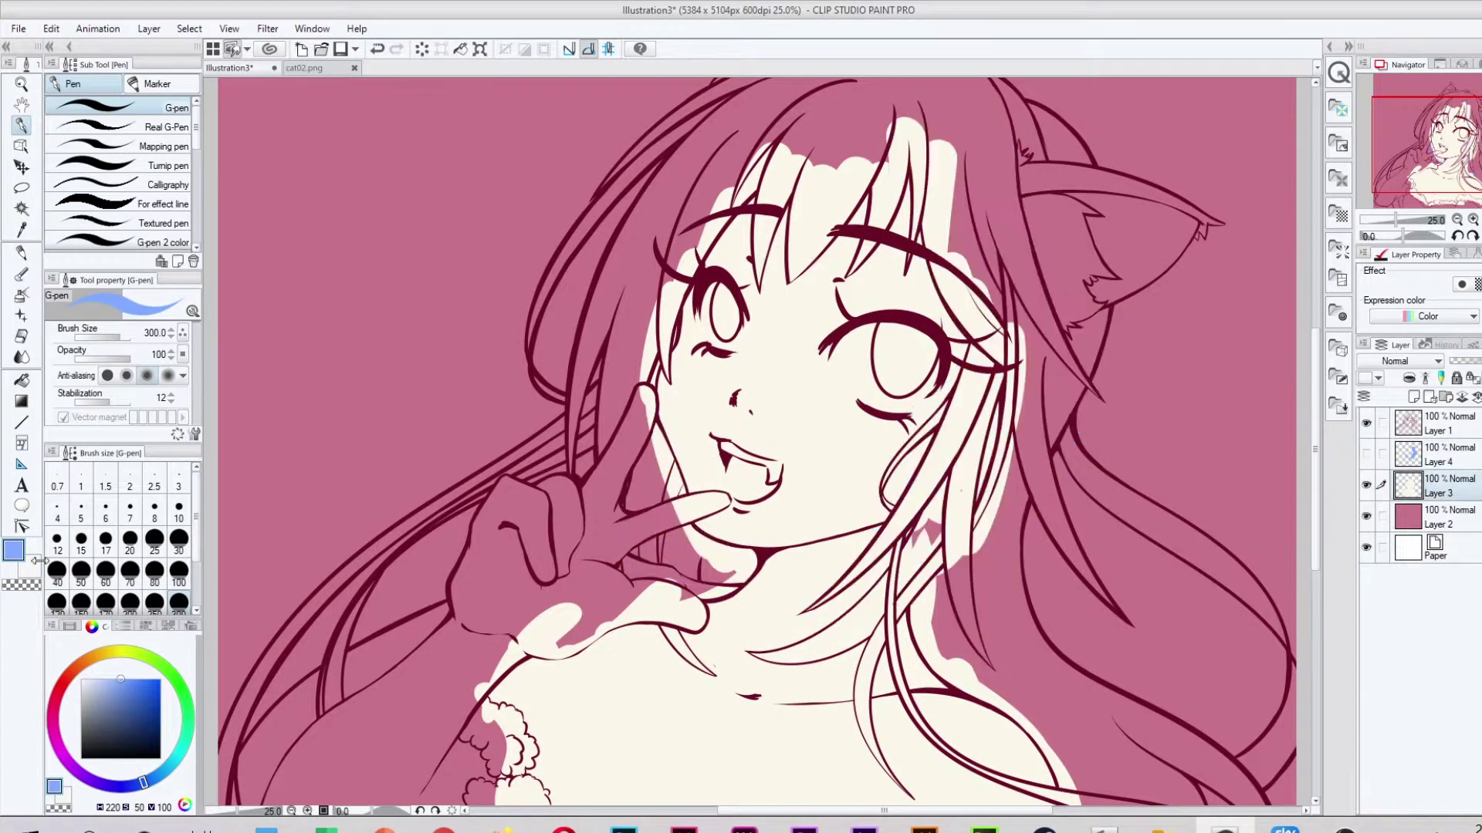
click(1437, 486)
alt+click(679, 463)
drag(594, 556, 633, 583)
Show Layer 4 again and paint the fringe and the hair around the face light blue.
click(1366, 454)
click(1437, 461)
key(x)
drag(849, 231, 964, 541)
drag(695, 154, 887, 270)
scroll(757, 386, up, 2)
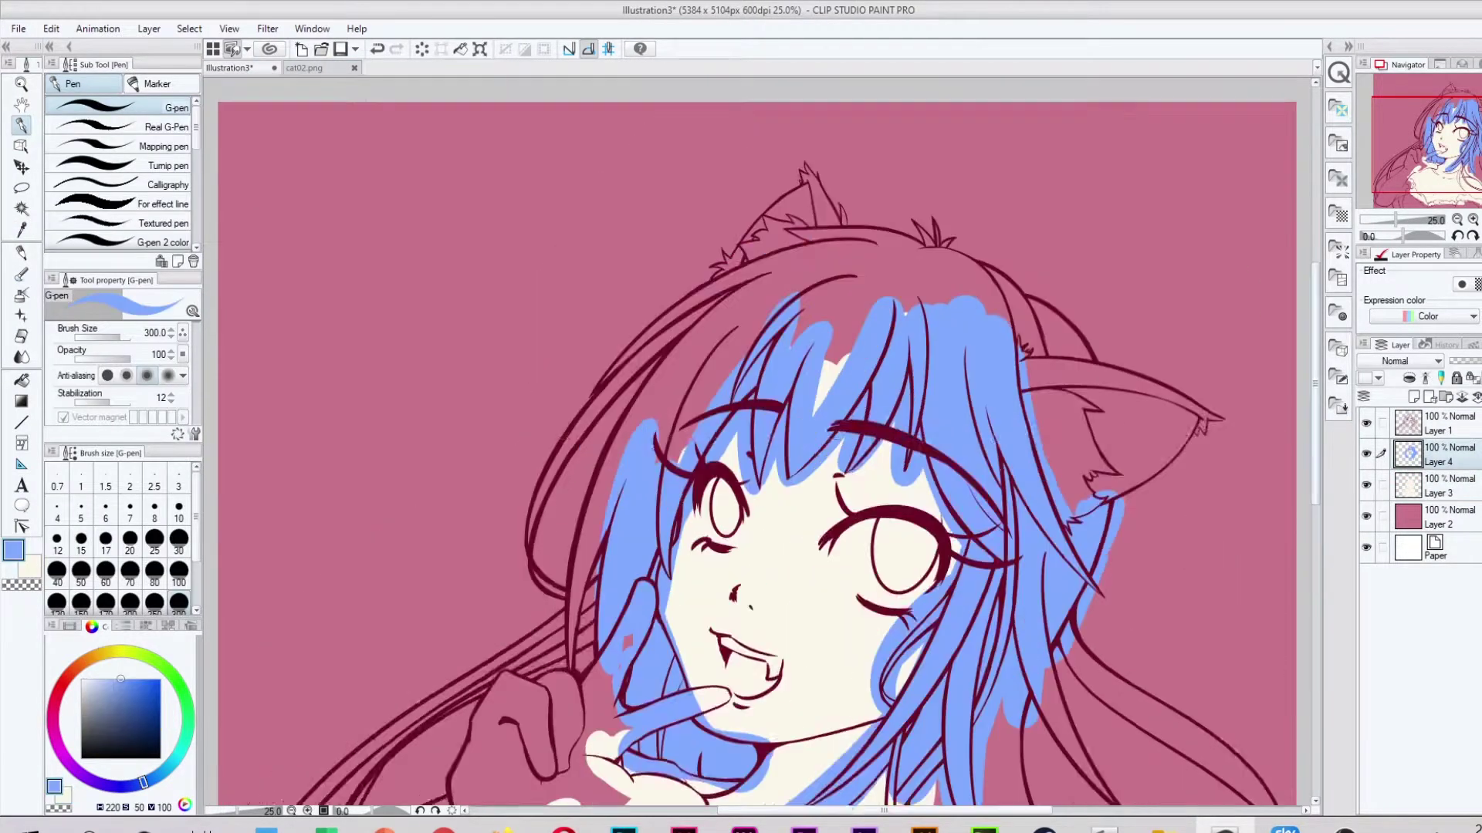
drag(772, 602, 845, 571)
scroll(758, 684, up, 3)
Paint the crown and the long hair strands on both sides of the figure light blue on Layer 4.
click(1437, 430)
key(e)
scroll(525, 472, down, 4)
click(1437, 461)
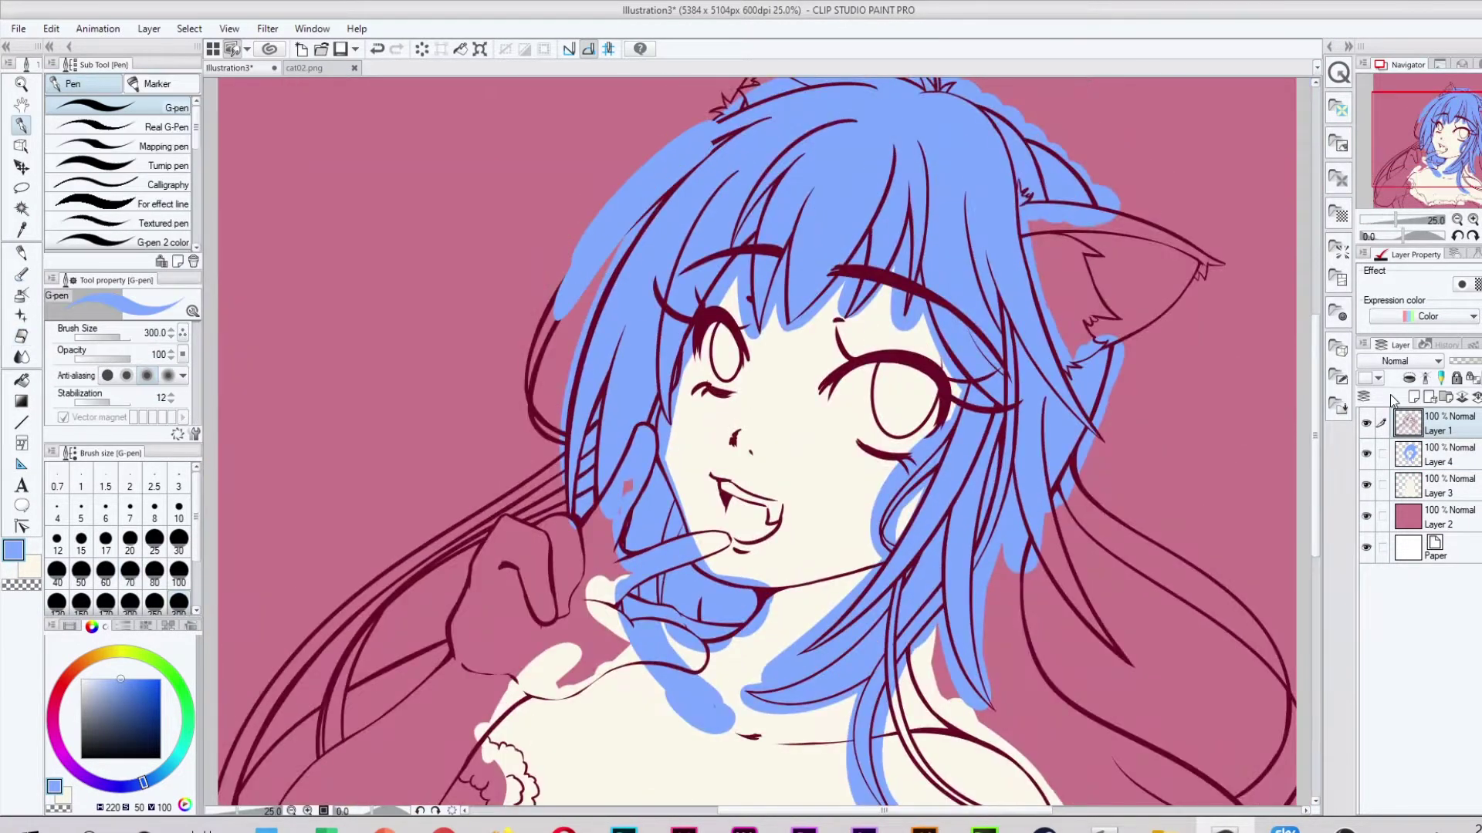
key(p)
drag(909, 241, 694, 587)
drag(810, 231, 656, 479)
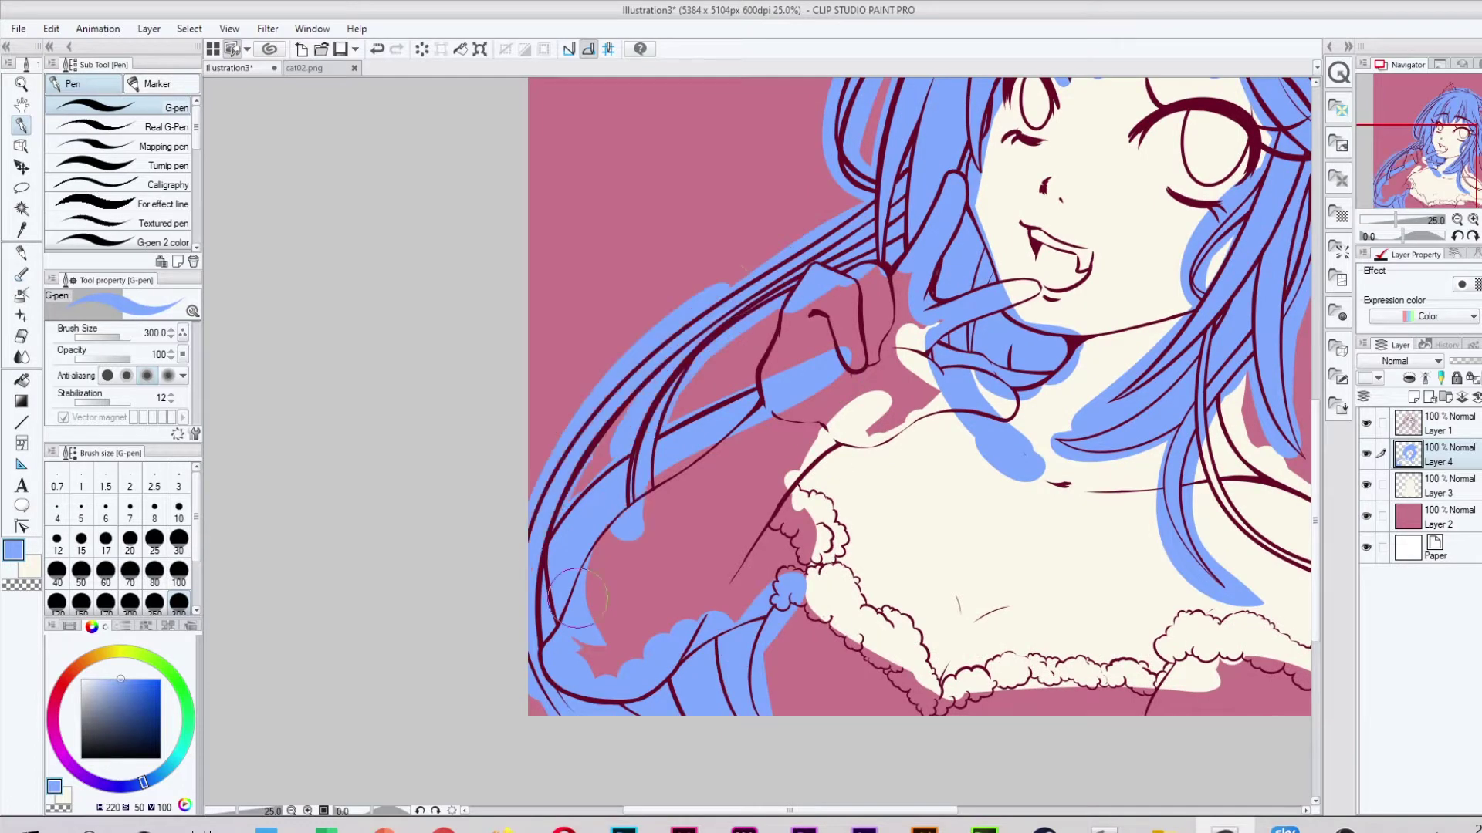
scroll(861, 494, right, 10)
mouse_move(858, 495)
mouse_down()
mouse_move(633, 556)
mouse_move(501, 402)
mouse_up()
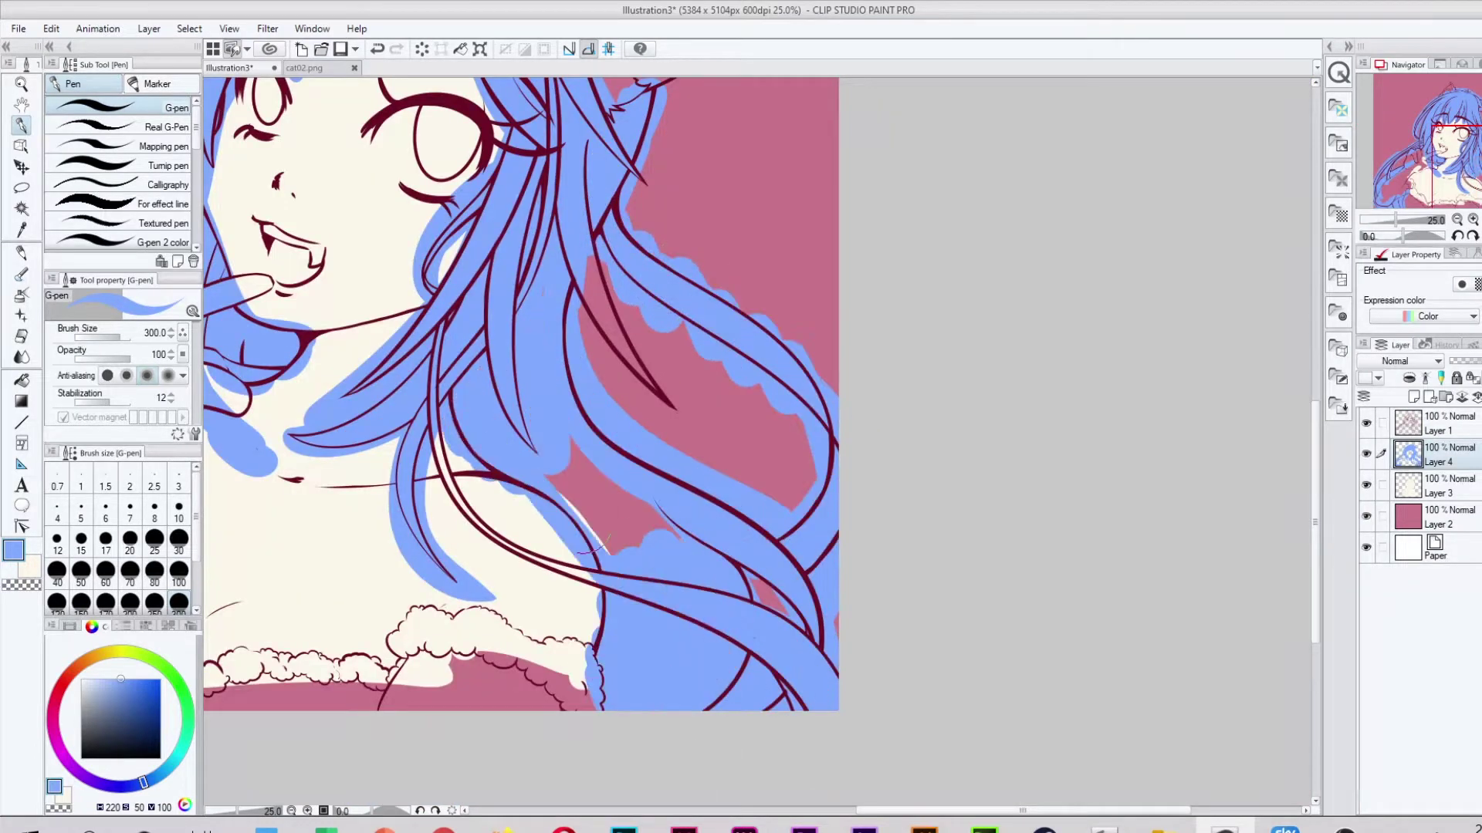
Erase the blue overlapping the forehead and the gaps between the fringe strands with the hard eraser at size 70.
scroll(695, 308, up, 3)
scroll(694, 309, left, 5)
scroll(689, 287, up, 1)
key(e)
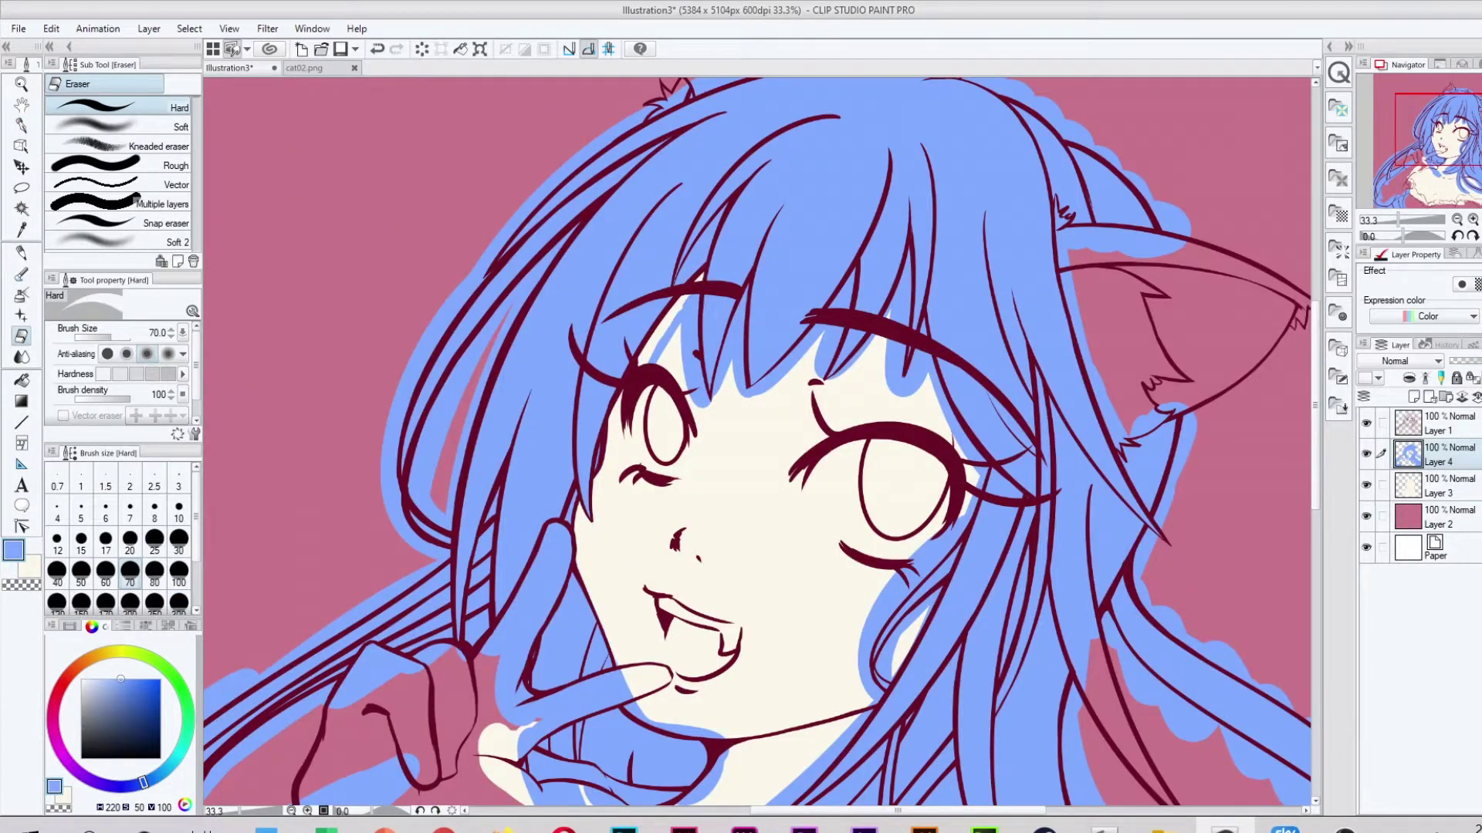
key(ctrl+plus)
mouse_move(834, 274)
mouse_down()
mouse_move(772, 347)
mouse_move(733, 363)
mouse_up()
scroll(984, 266, up, 3)
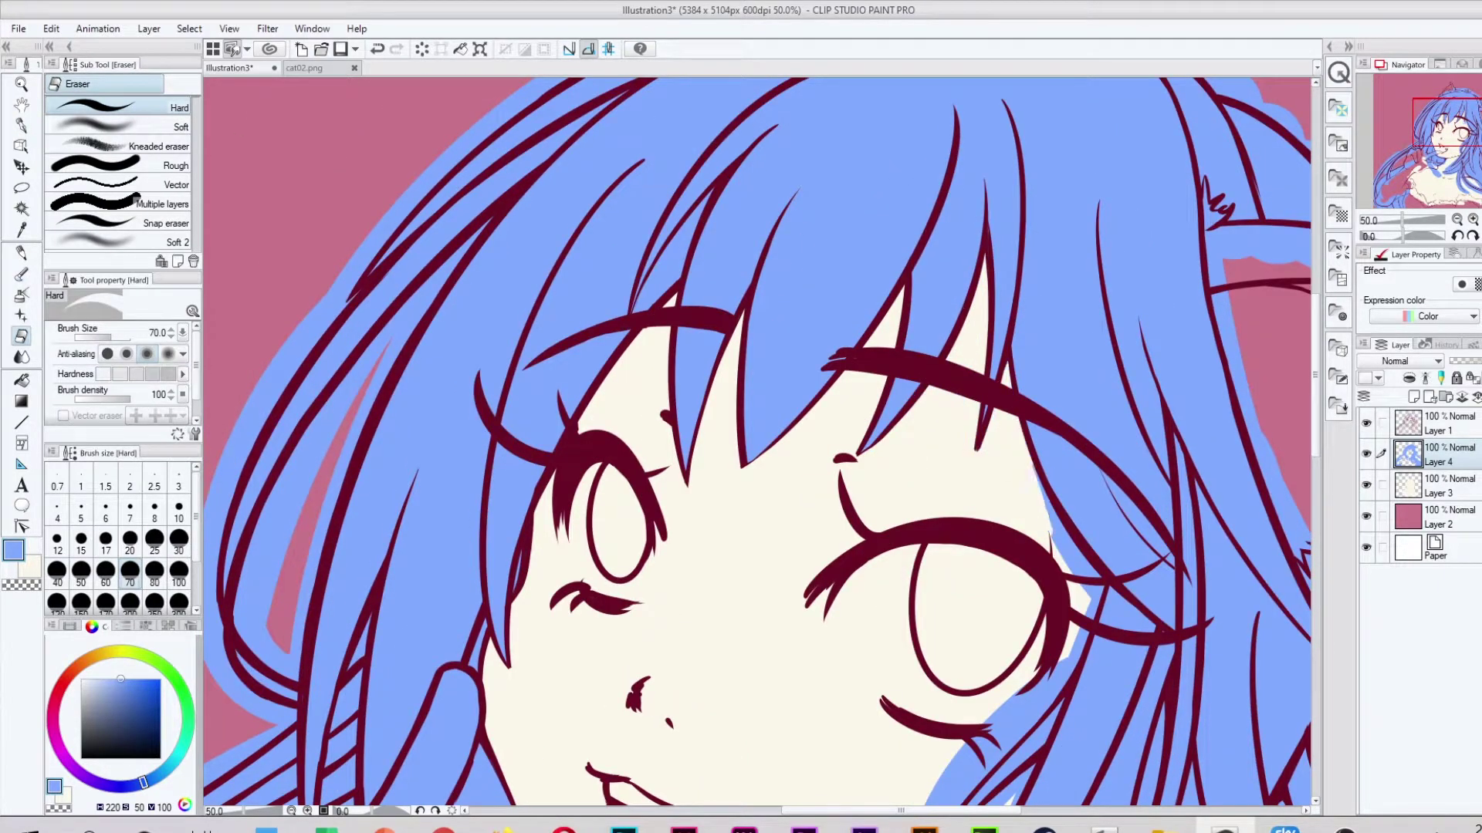
Erase the blue spilling onto the cheek beside the larger eye and onto the ear below it.
scroll(756, 440, down, 8)
drag(1057, 394, 974, 549)
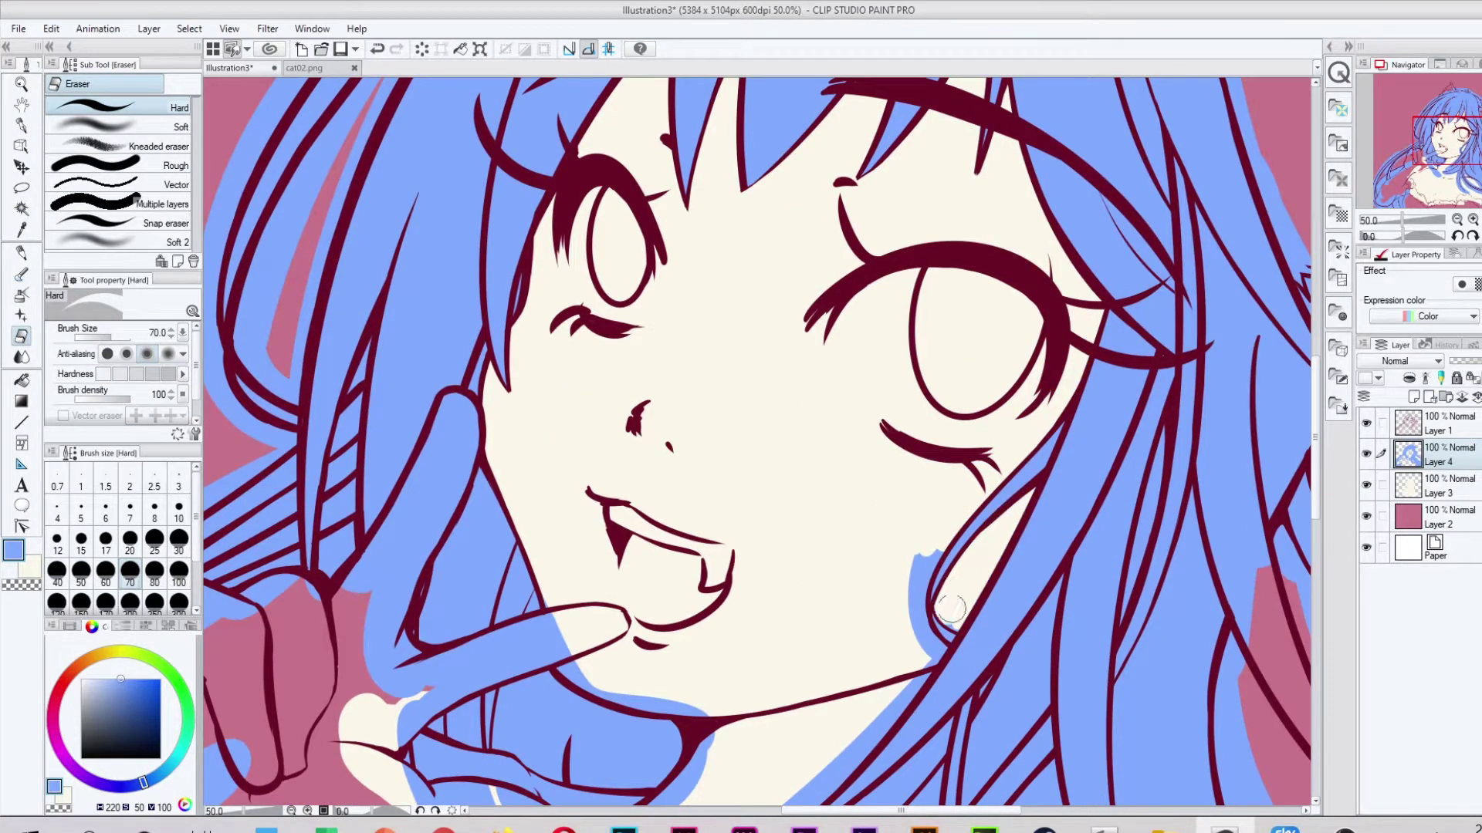
drag(963, 635, 938, 648)
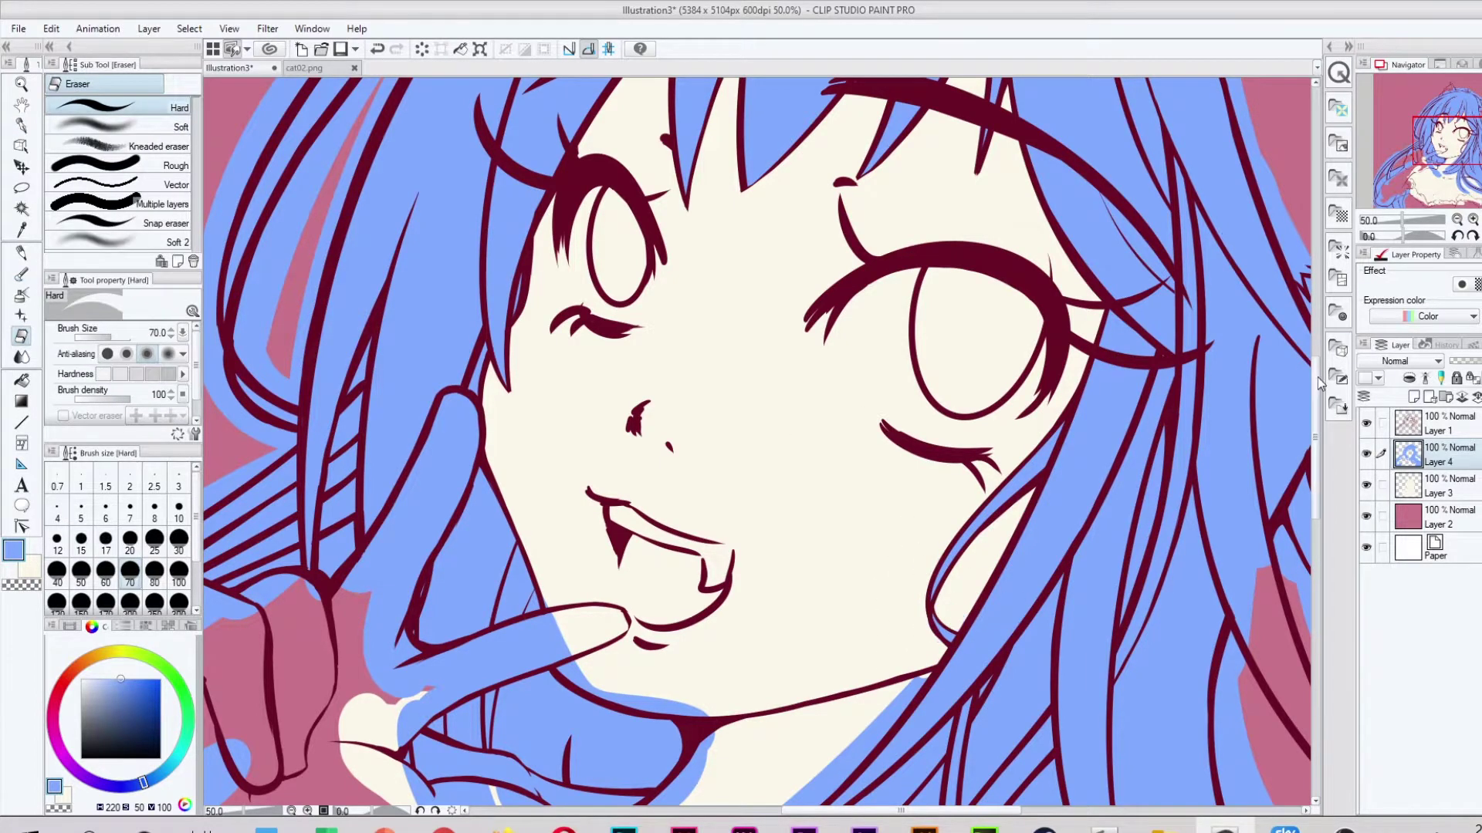
Erase the blue covering the lower fingers and the area between the chin and the hand.
scroll(771, 440, down, 6)
drag(645, 532, 698, 589)
drag(501, 588, 494, 617)
ctrl+shift+click(417, 571)
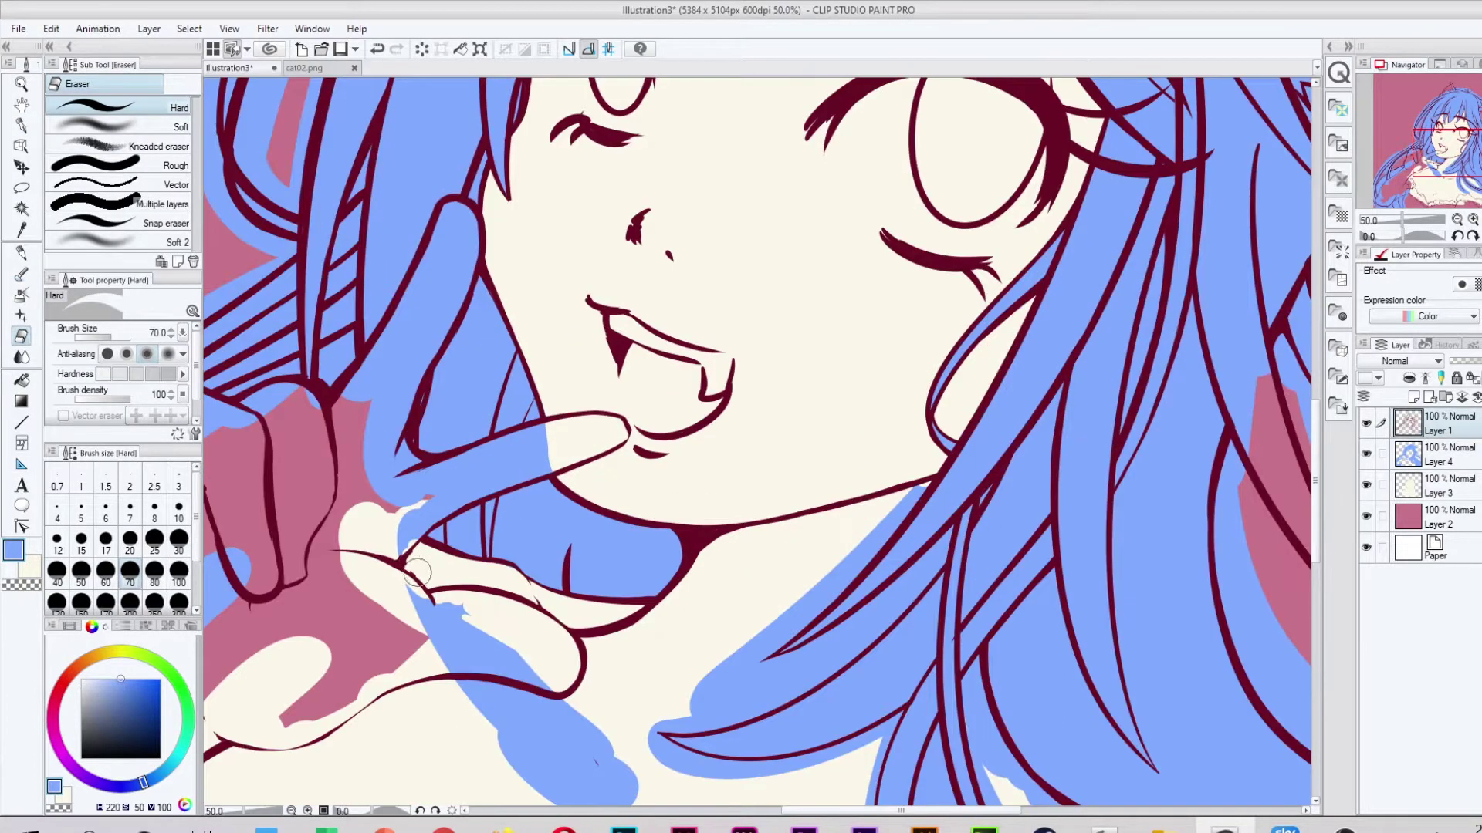
scroll(393, 442, down, 5)
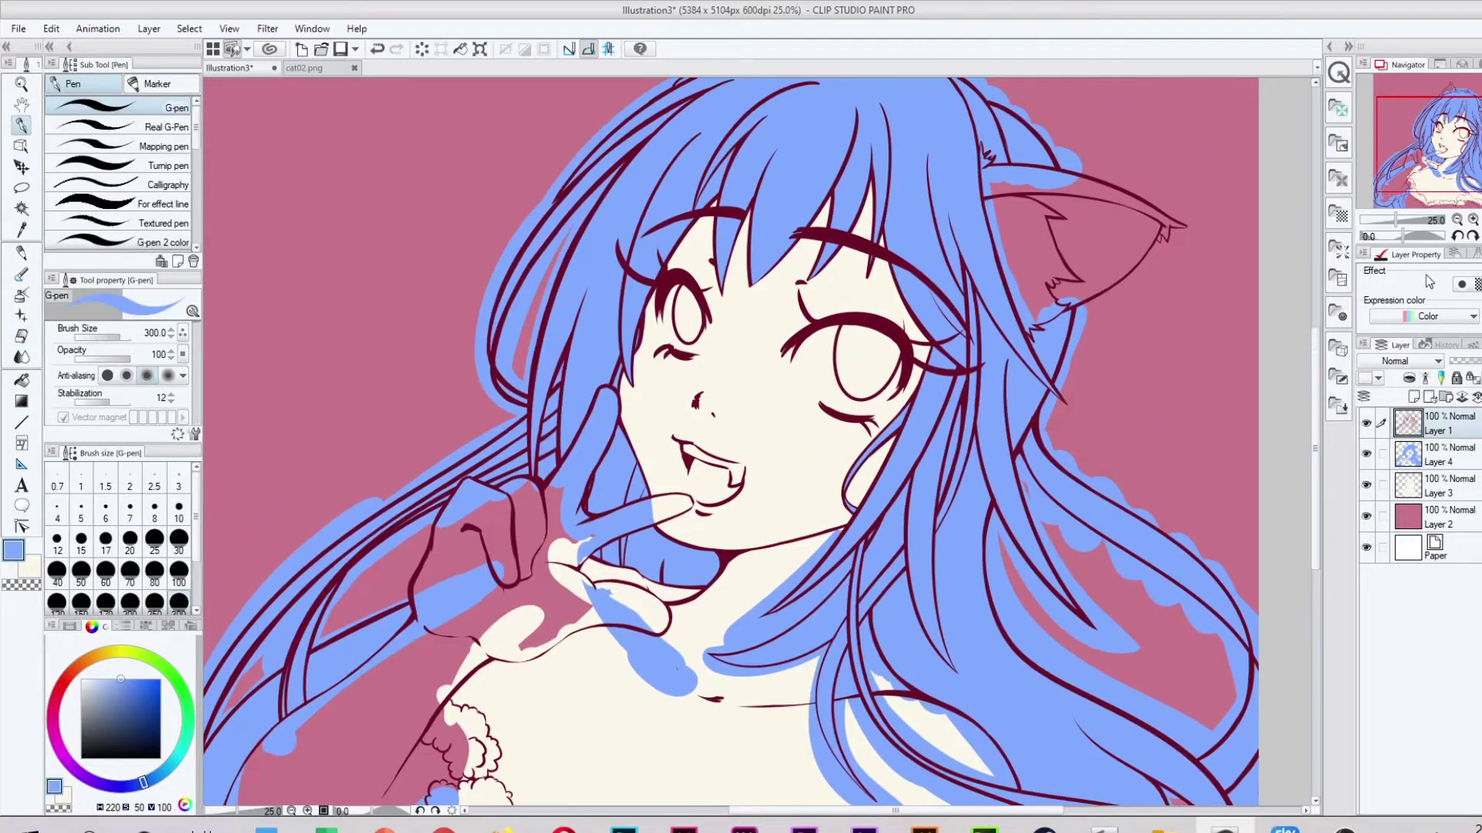
Erase the blue spill below the hand and across the neck on Layer 4 with the eraser at size 80.
scroll(463, 540, up, 5)
click(1451, 455)
drag(609, 559, 430, 334)
mouse_move(943, 318)
mouse_down()
mouse_move(883, 386)
mouse_move(836, 402)
mouse_move(787, 375)
mouse_move(737, 431)
mouse_up()
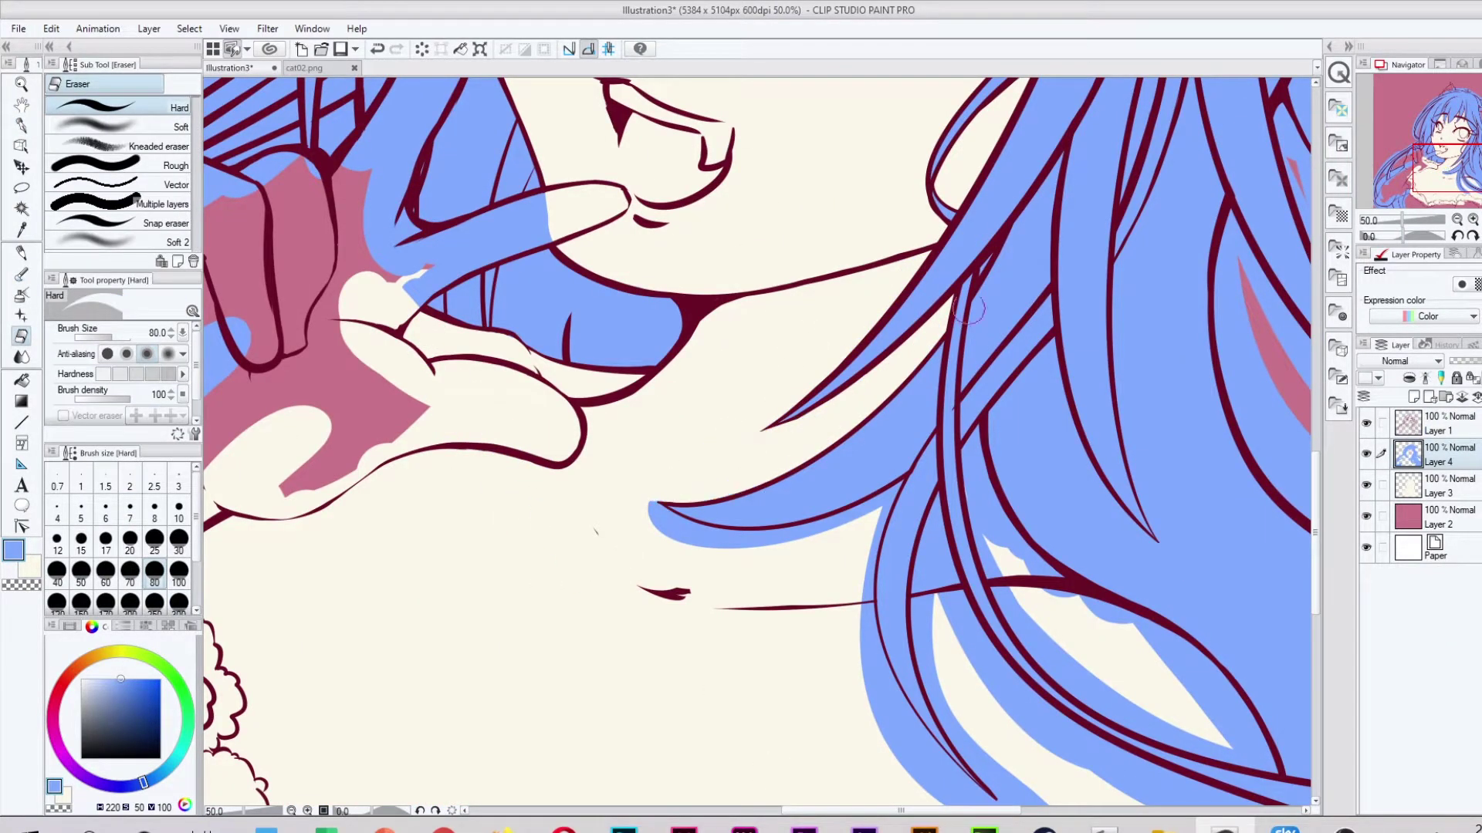
drag(936, 498, 934, 594)
Erase the blue outside the strand tips over the chest and inside the shoulder gap.
key(-)
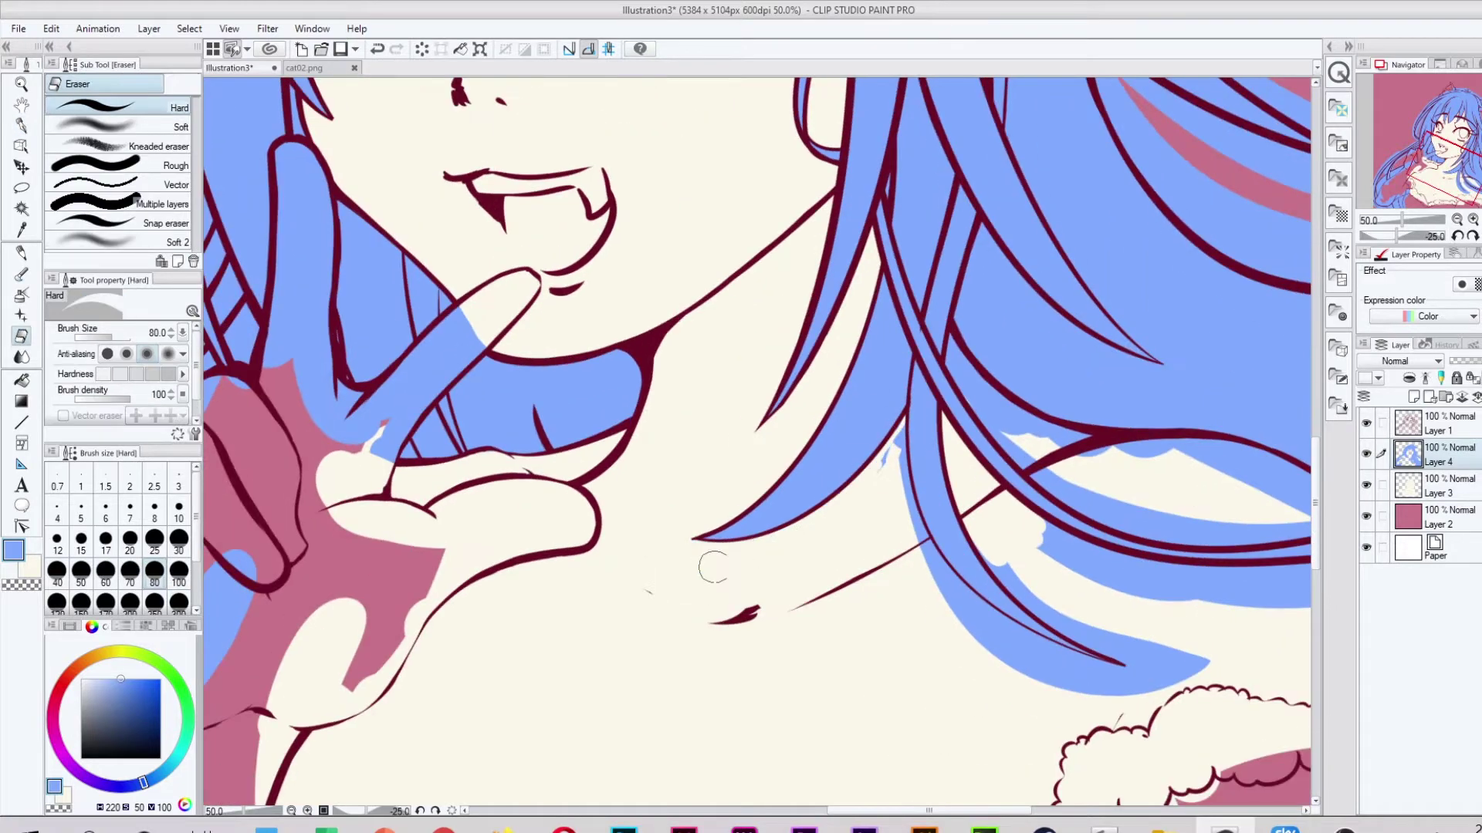
mouse_move(916, 531)
mouse_down()
mouse_move(1124, 641)
mouse_move(1140, 674)
mouse_move(1169, 675)
mouse_move(313, 362)
mouse_up()
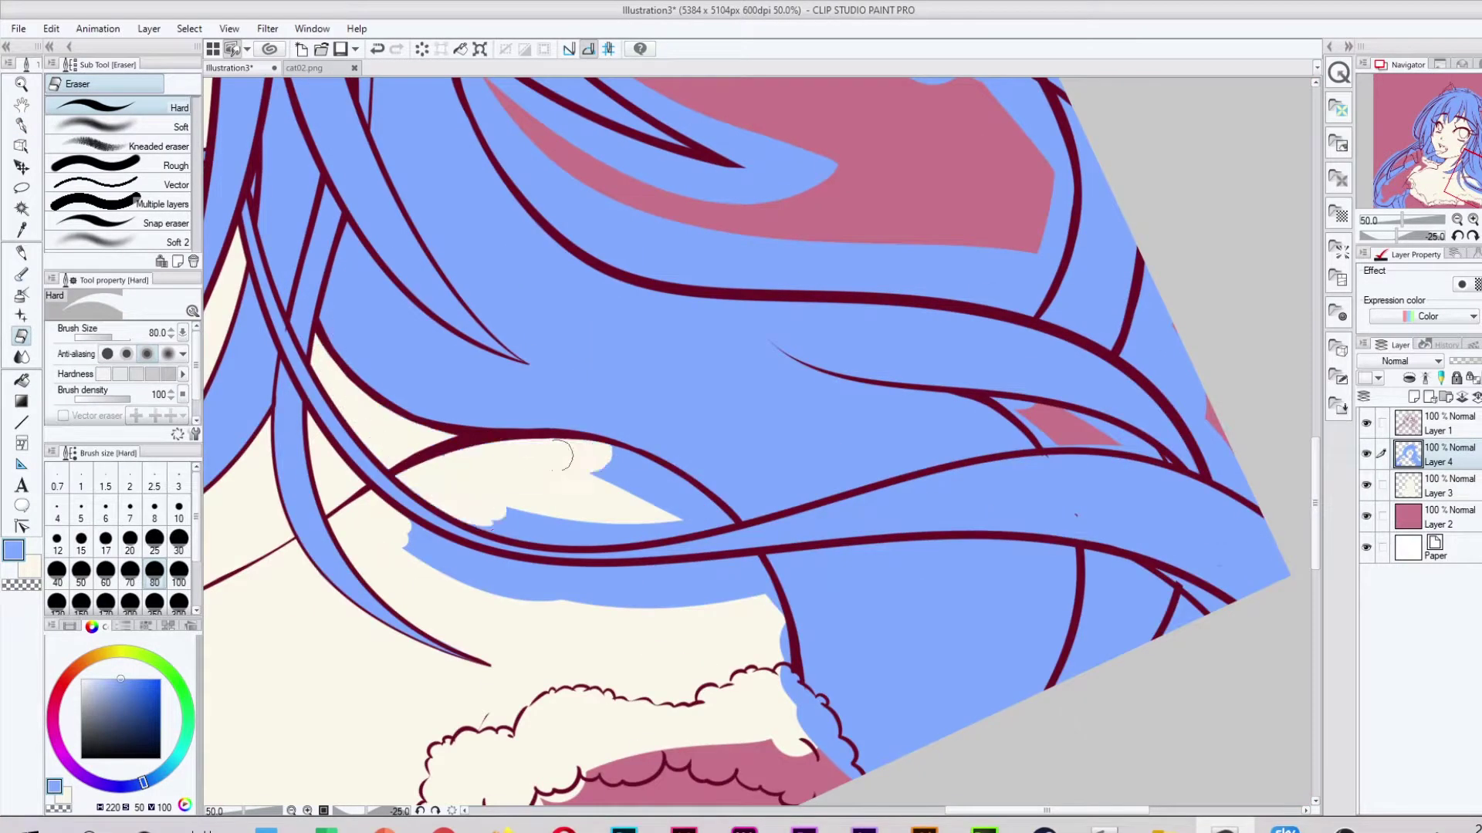
drag(598, 463, 679, 494)
Sample the dark line colour, and erase the blue spill beneath the shoulder strand down to the fur trim at size 80.
ctrl+shift+click(1128, 328)
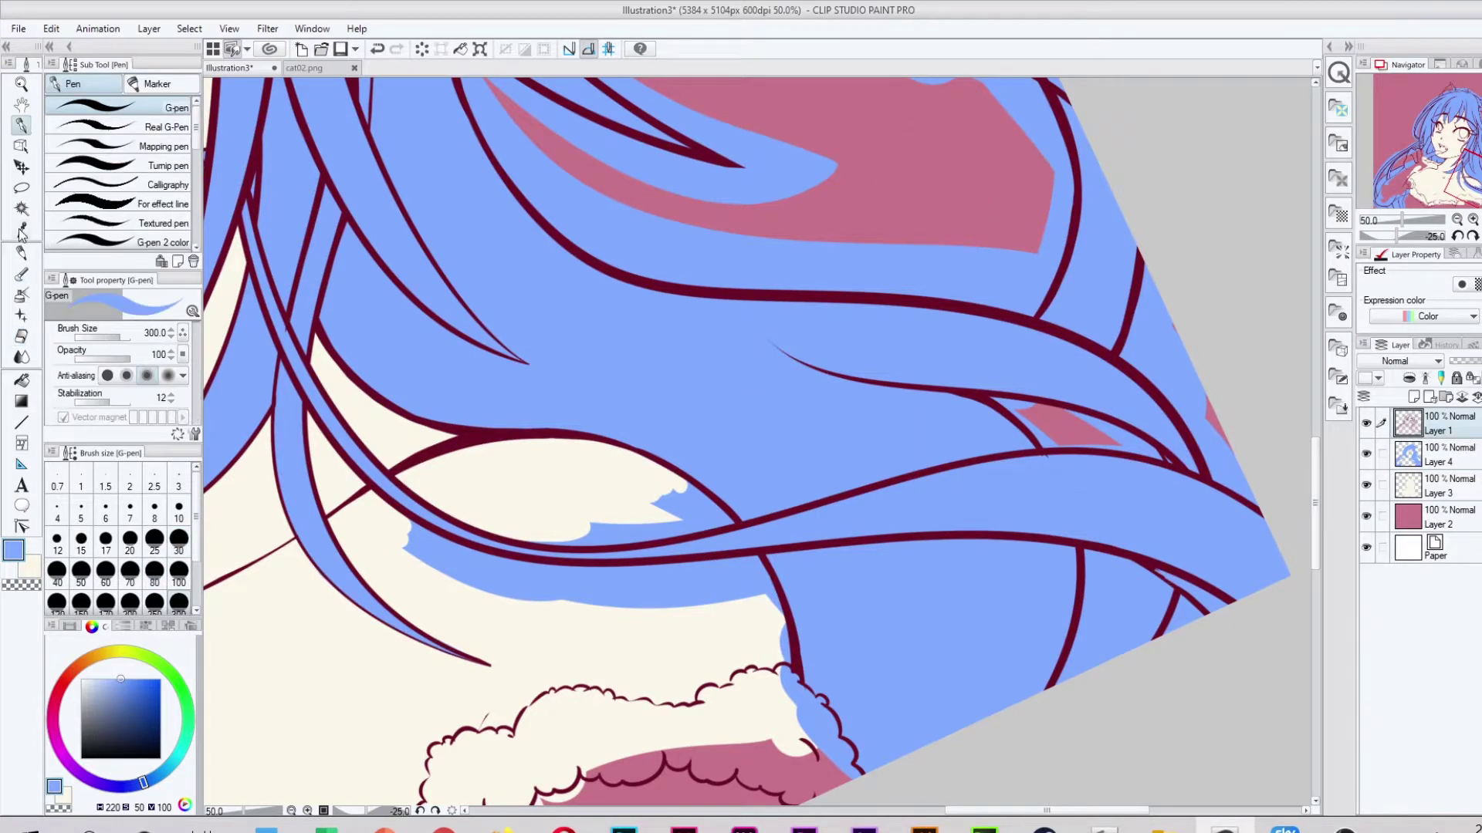
alt+click(1175, 582)
ctrl+shift+click(1068, 460)
click(154, 571)
mouse_move(540, 494)
mouse_down()
mouse_move(449, 503)
mouse_move(725, 590)
mouse_move(789, 698)
mouse_up()
Touch up the line art with the eraser at size 8, and erase the blue in the small strand gaps by the canvas edge at size 25.
click(154, 507)
ctrl+shift+click(278, 311)
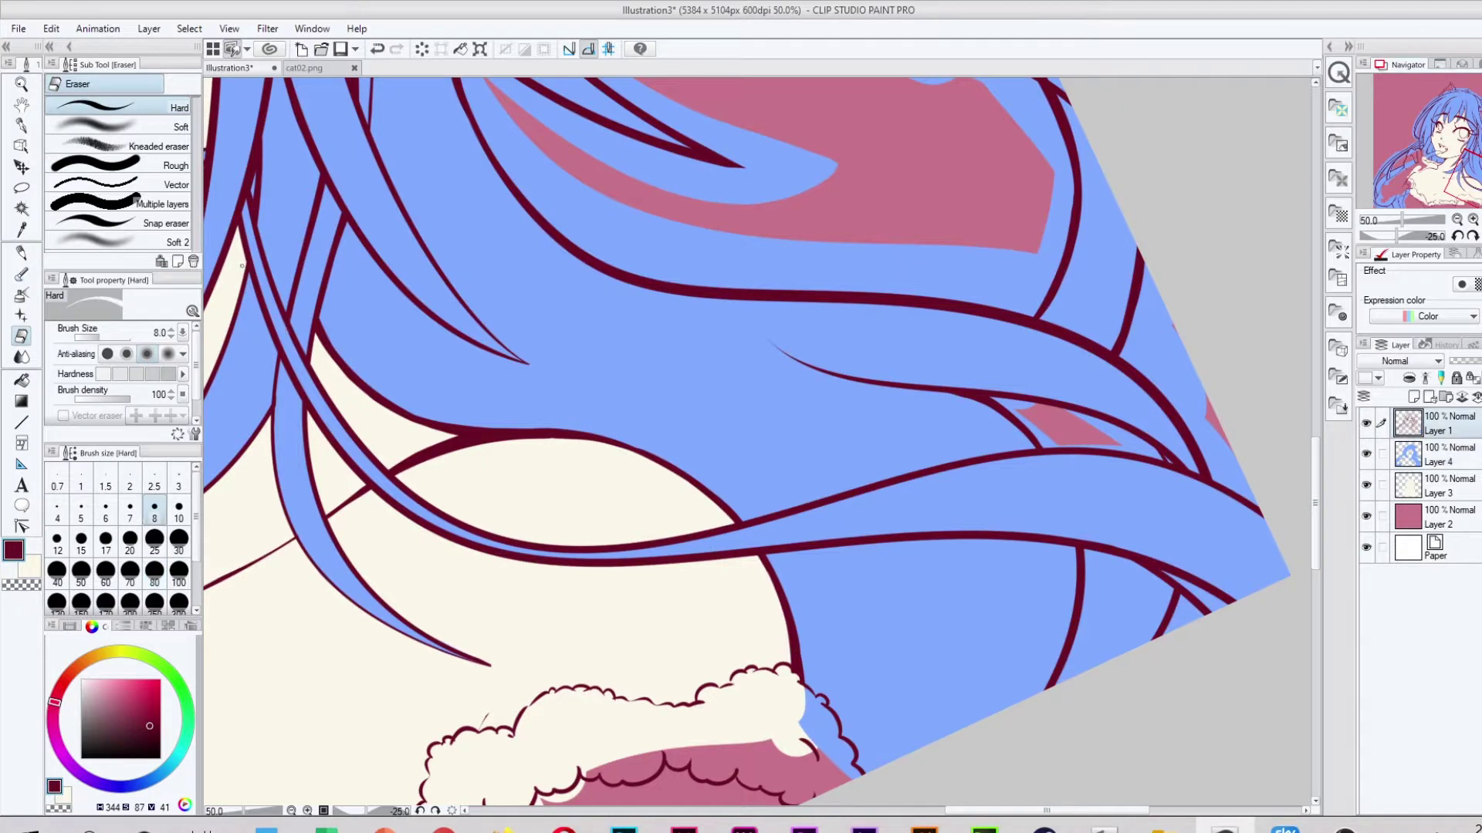
ctrl+shift+click(224, 195)
drag(486, 543, 151, 547)
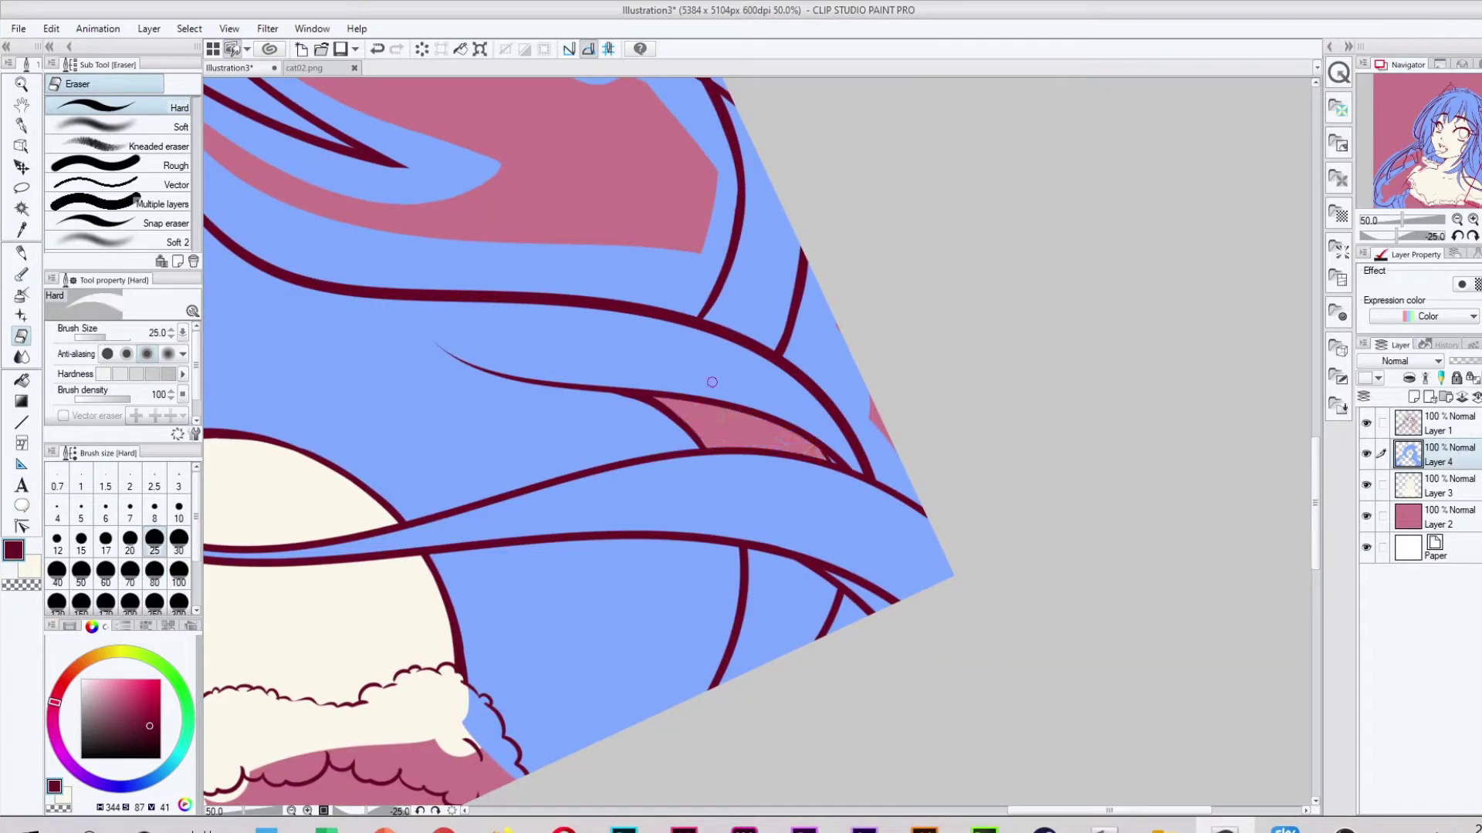
mouse_move(810, 333)
mouse_down()
mouse_move(811, 529)
mouse_move(1096, 553)
mouse_up()
key(p)
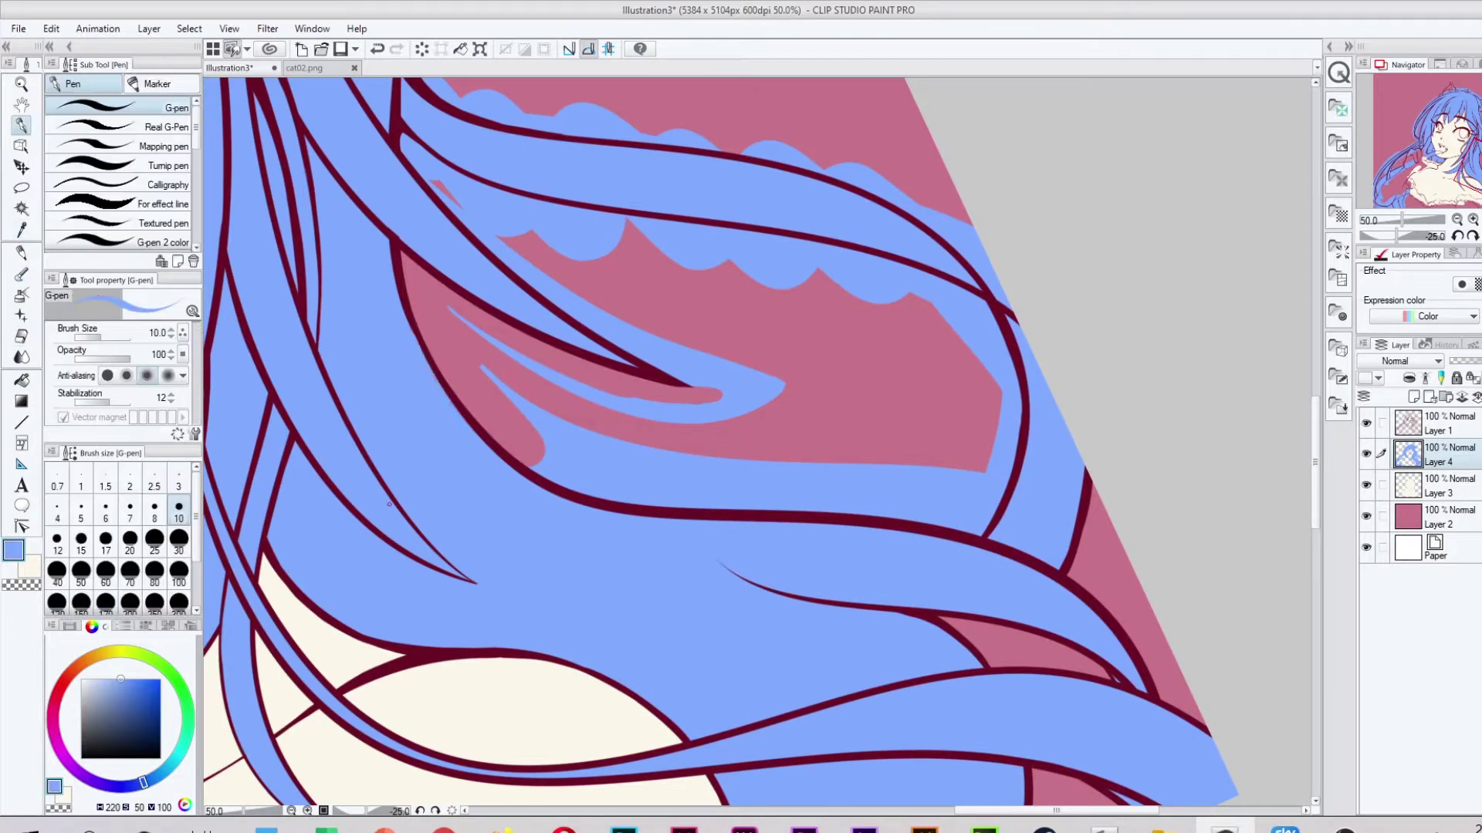
Erase the blue spill inside the large gap and along the outer edges of the long strands below the bigger cat ear.
key(e)
drag(536, 448, 640, 500)
mouse_move(429, 176)
mouse_down()
mouse_move(849, 463)
mouse_move(729, 428)
mouse_up()
mouse_move(702, 259)
mouse_down()
mouse_move(880, 293)
mouse_move(996, 371)
mouse_up()
scroll(629, 251, up, 3)
mouse_move(656, 270)
mouse_down()
mouse_move(934, 351)
mouse_move(1007, 440)
mouse_up()
scroll(421, 525, up, 9)
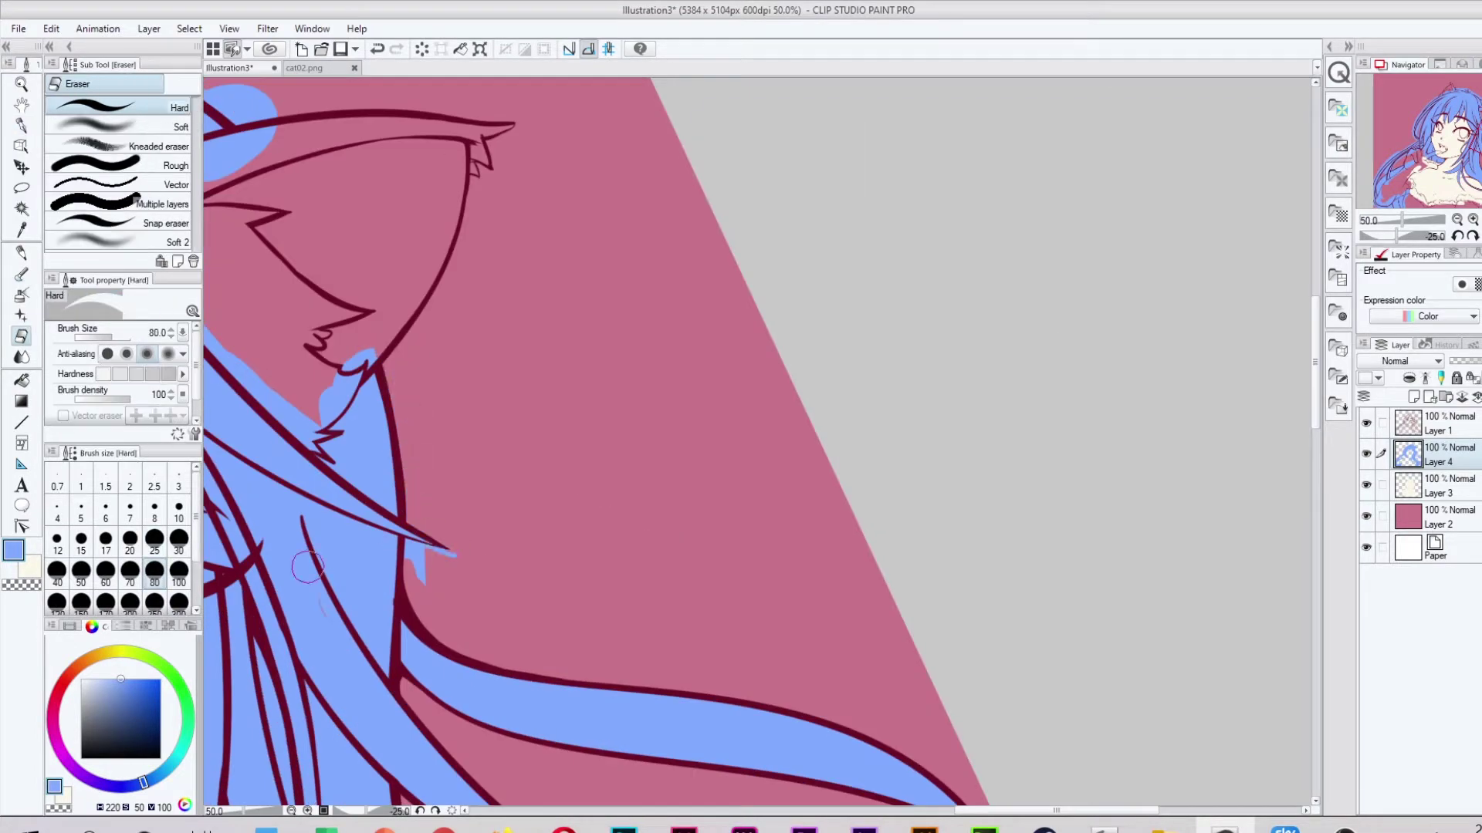
Erase the blue spill around the long strands beside the raised arm on Layer 4 at eraser size 80.
scroll(307, 568, down, 5)
scroll(866, 461, up, 5)
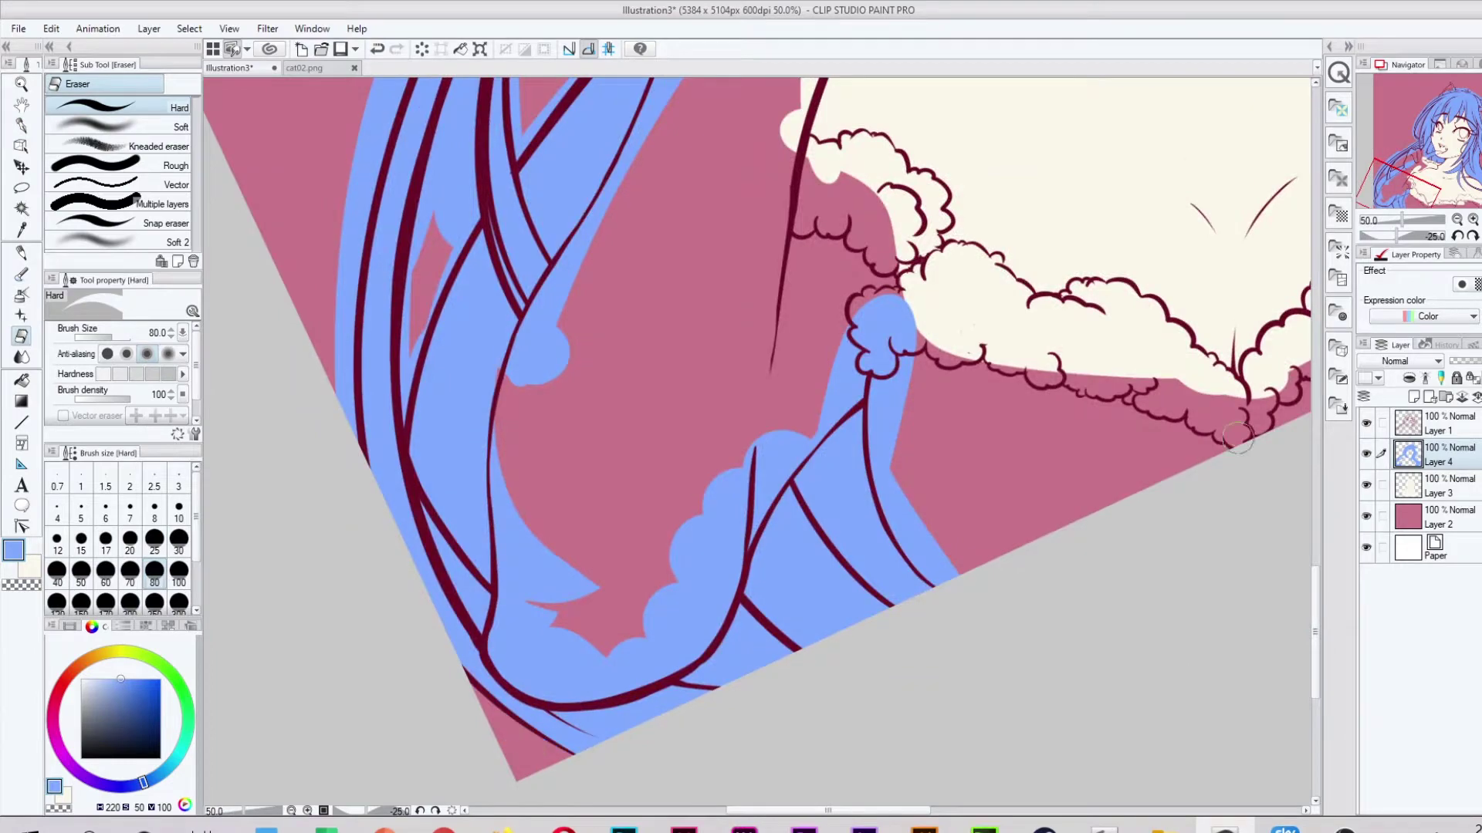
scroll(494, 216, up, 5)
mouse_move(494, 216)
mouse_down()
mouse_move(444, 494)
mouse_move(355, 602)
mouse_move(346, 687)
mouse_up()
scroll(345, 687, up, 5)
drag(520, 573, 515, 634)
drag(506, 359, 436, 506)
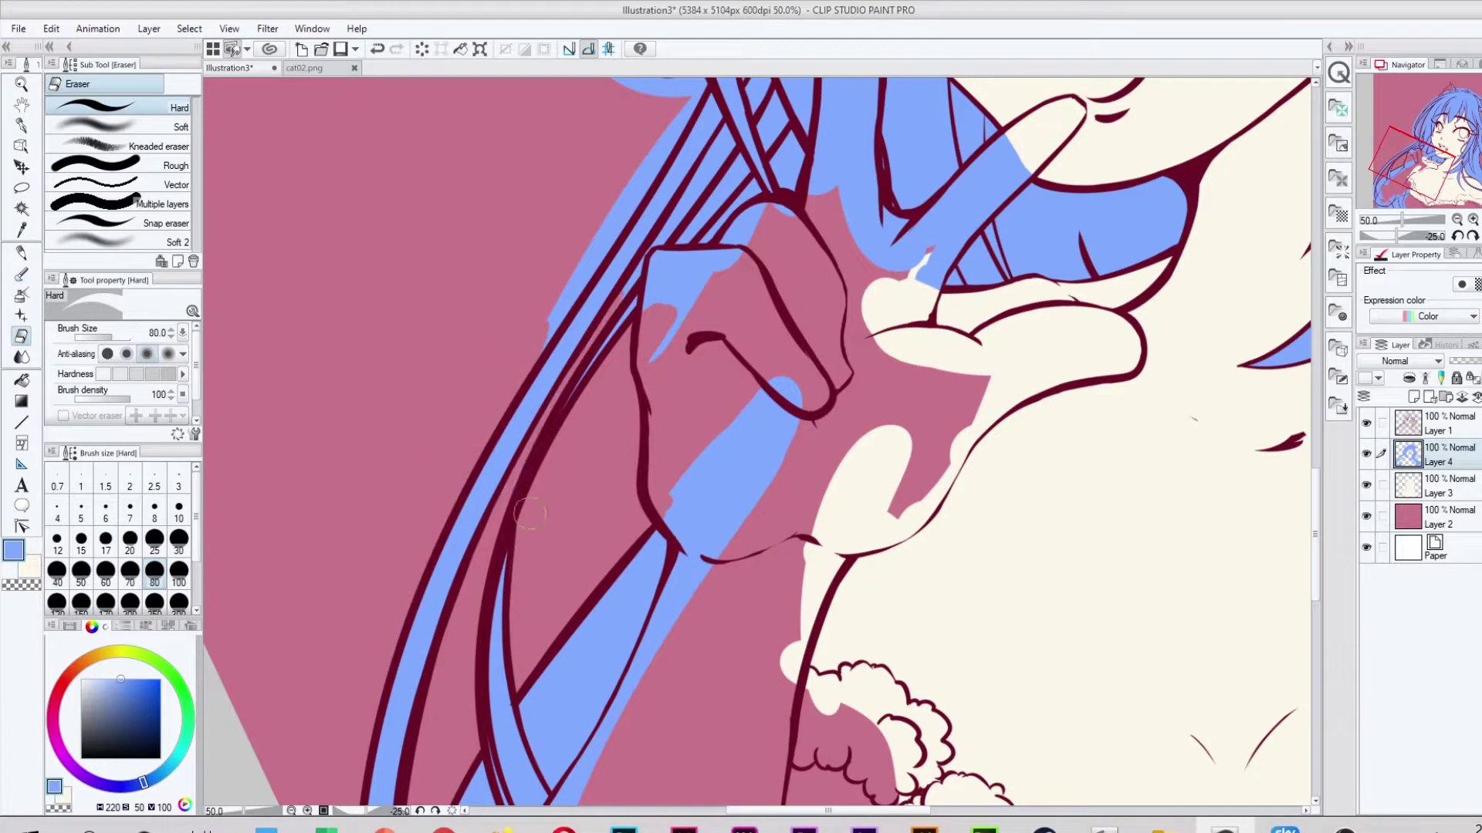
Erase the blue spill around the fist and from the inside and outside of the looped side strand.
scroll(690, 307, up, 5)
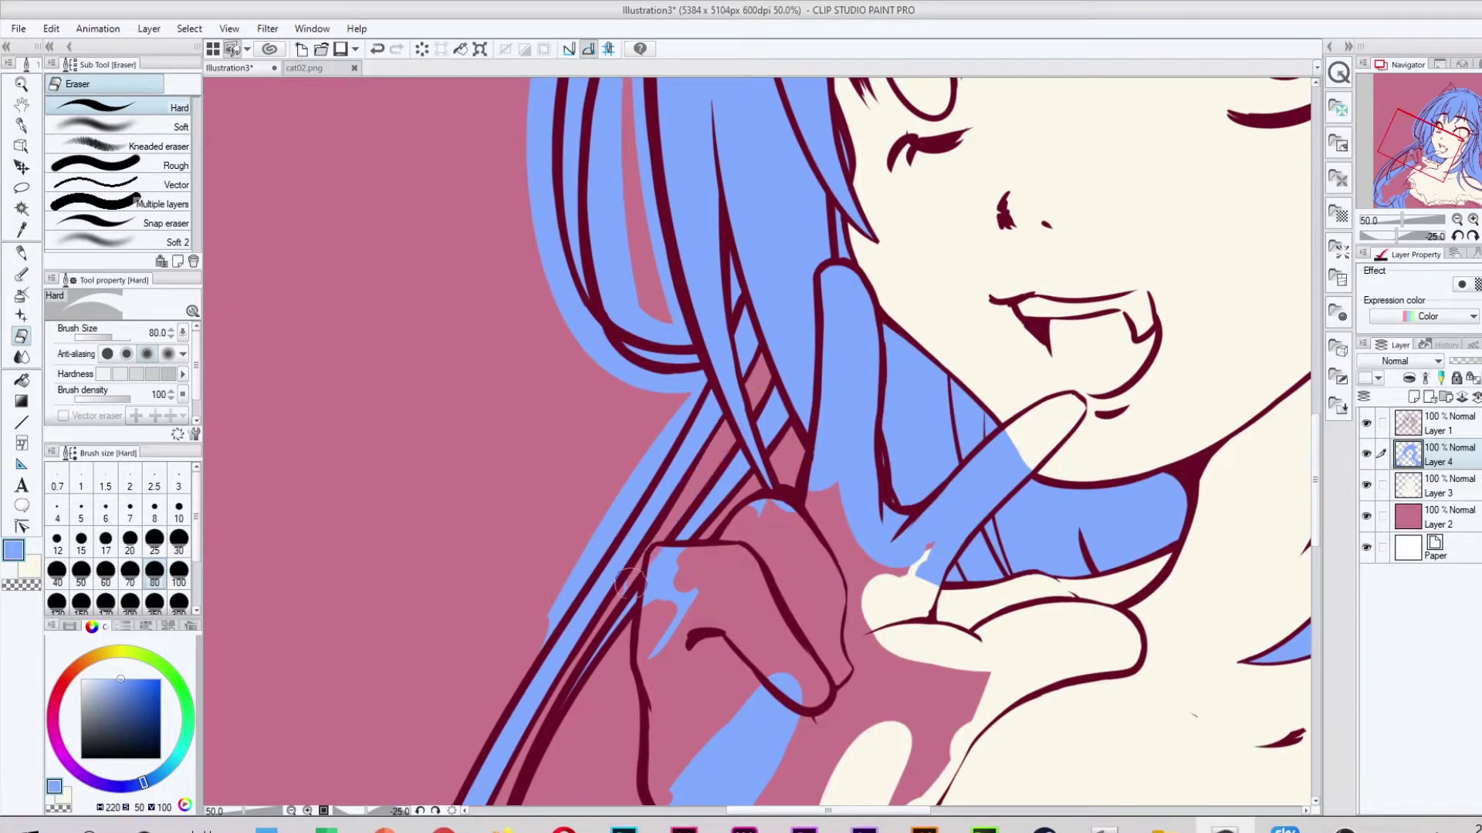
drag(689, 494, 563, 632)
scroll(656, 494, up, 5)
drag(610, 351, 598, 498)
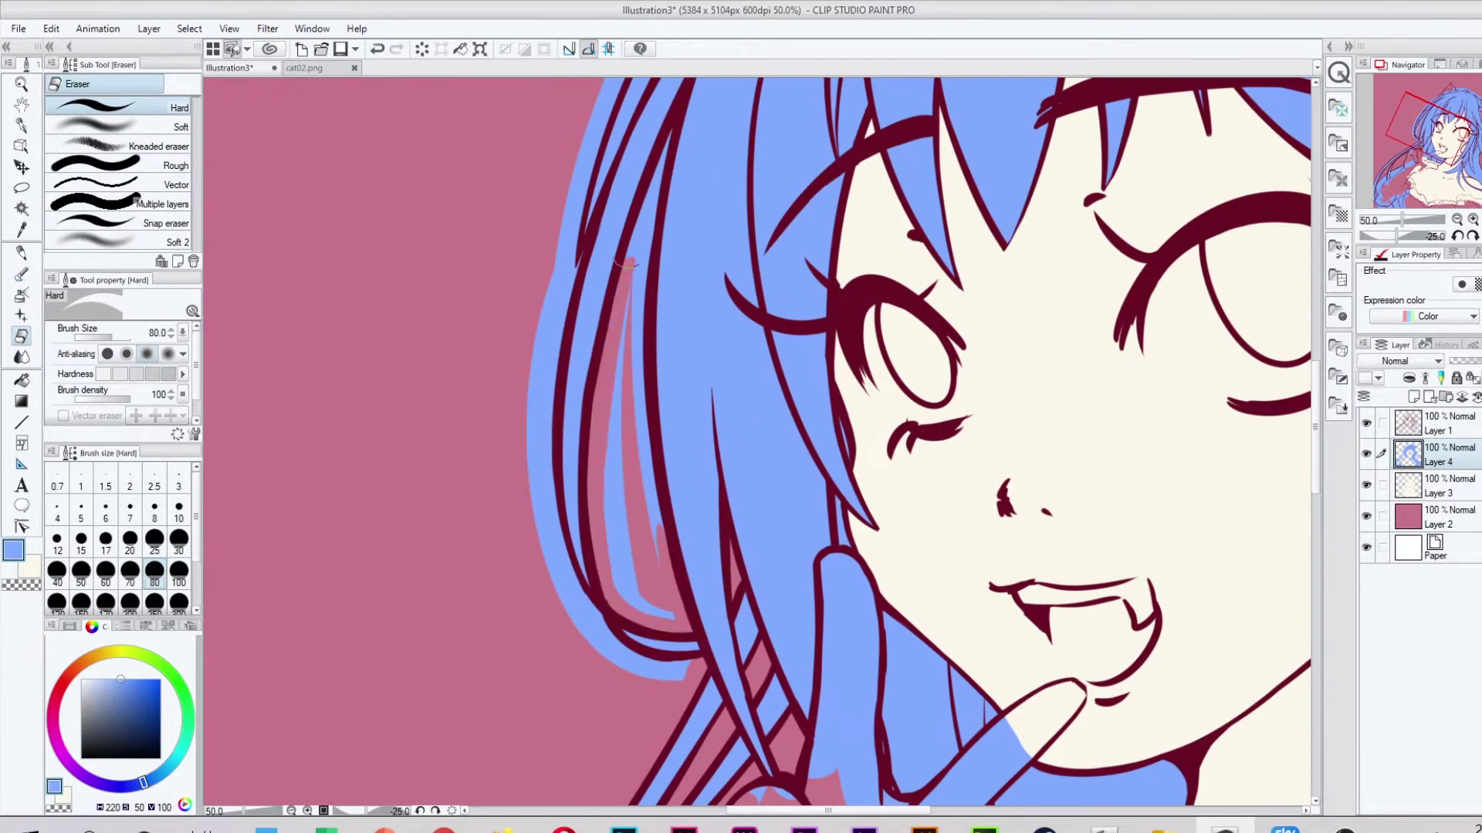
drag(609, 309, 641, 555)
mouse_move(556, 247)
mouse_down()
mouse_move(548, 479)
mouse_move(664, 671)
mouse_up()
Erase the blue spill outside the head outline along the side, the crown and the hair tuft.
scroll(567, 680, up, 5)
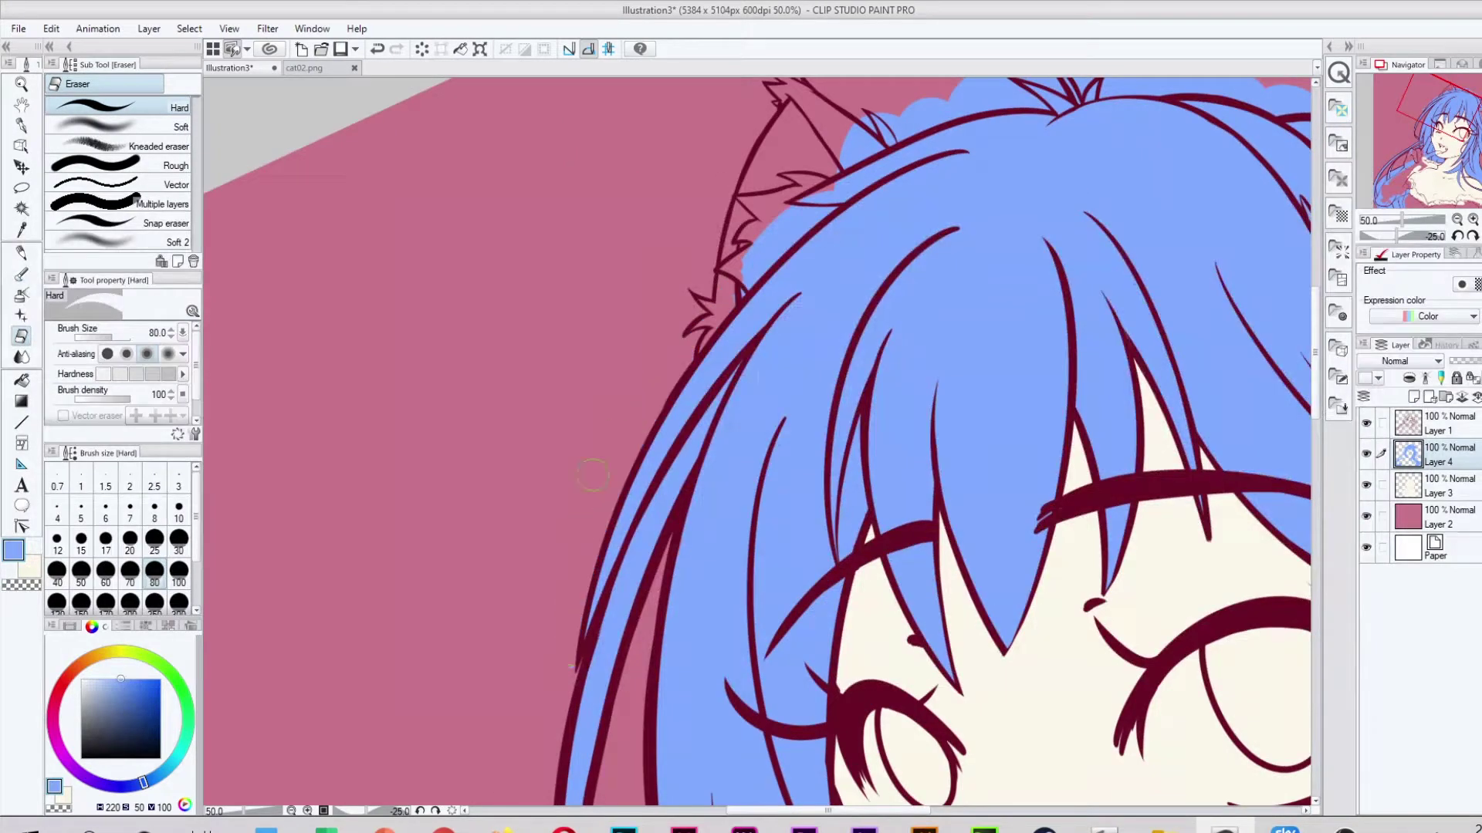
scroll(567, 681, up, 5)
scroll(514, 386, right, 4)
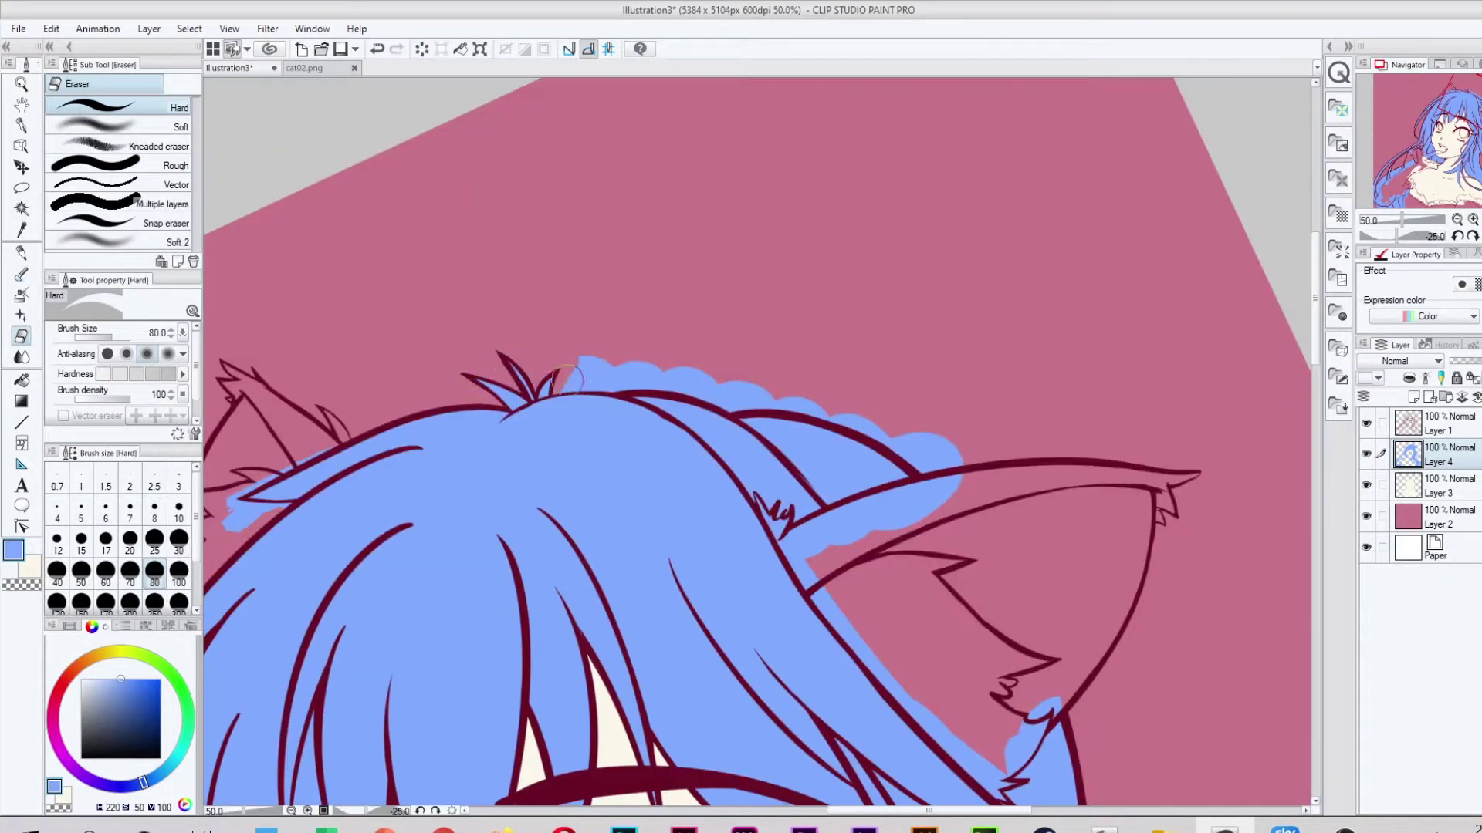
Add a layer above the hair, sample a dark blue and repaint all the hair on Layer 4 with the G-pen.
key(ctrl+0)
scroll(540, 308, up, 5)
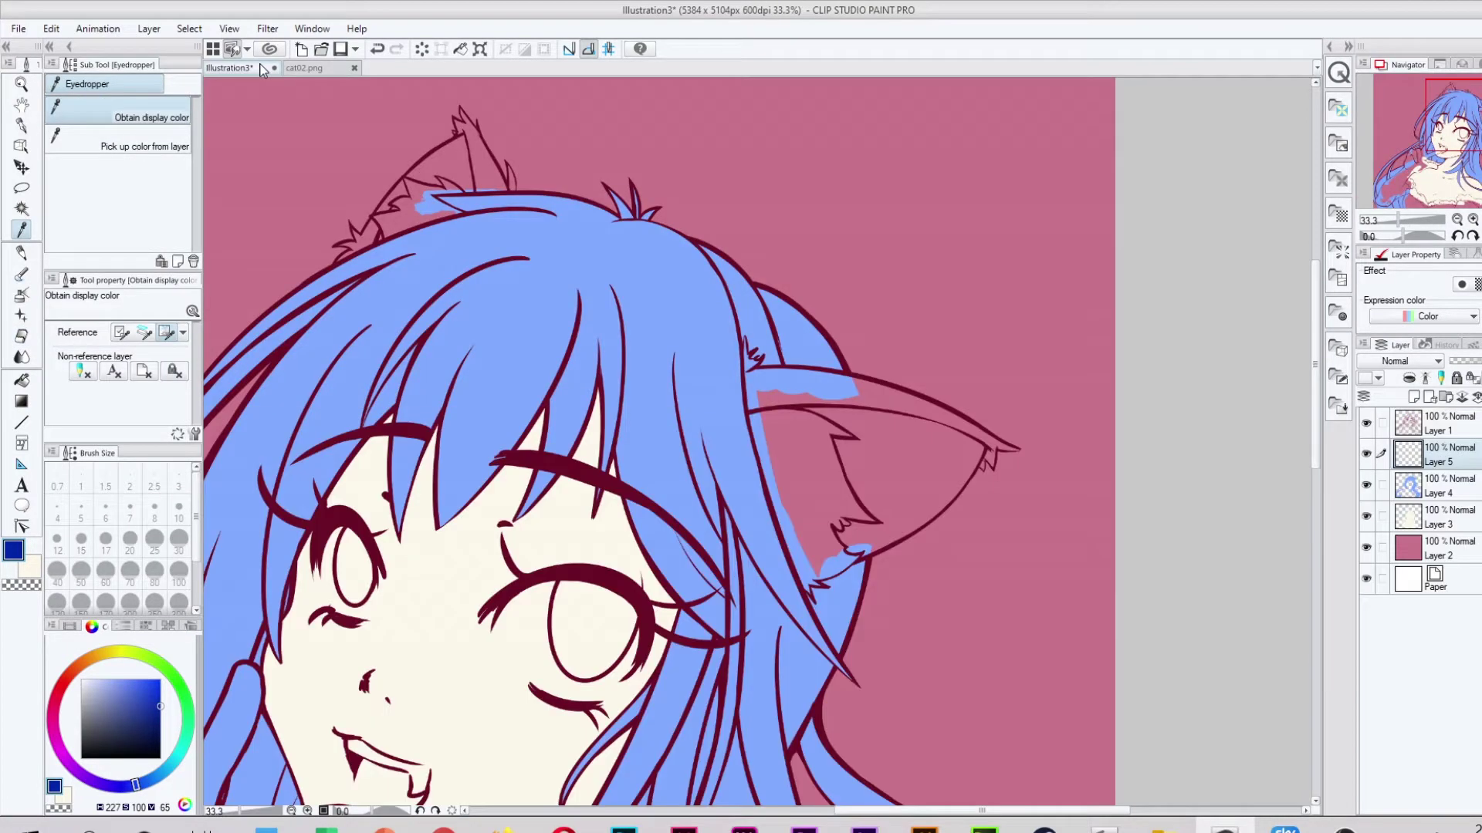
click(1437, 486)
key(ctrl+0)
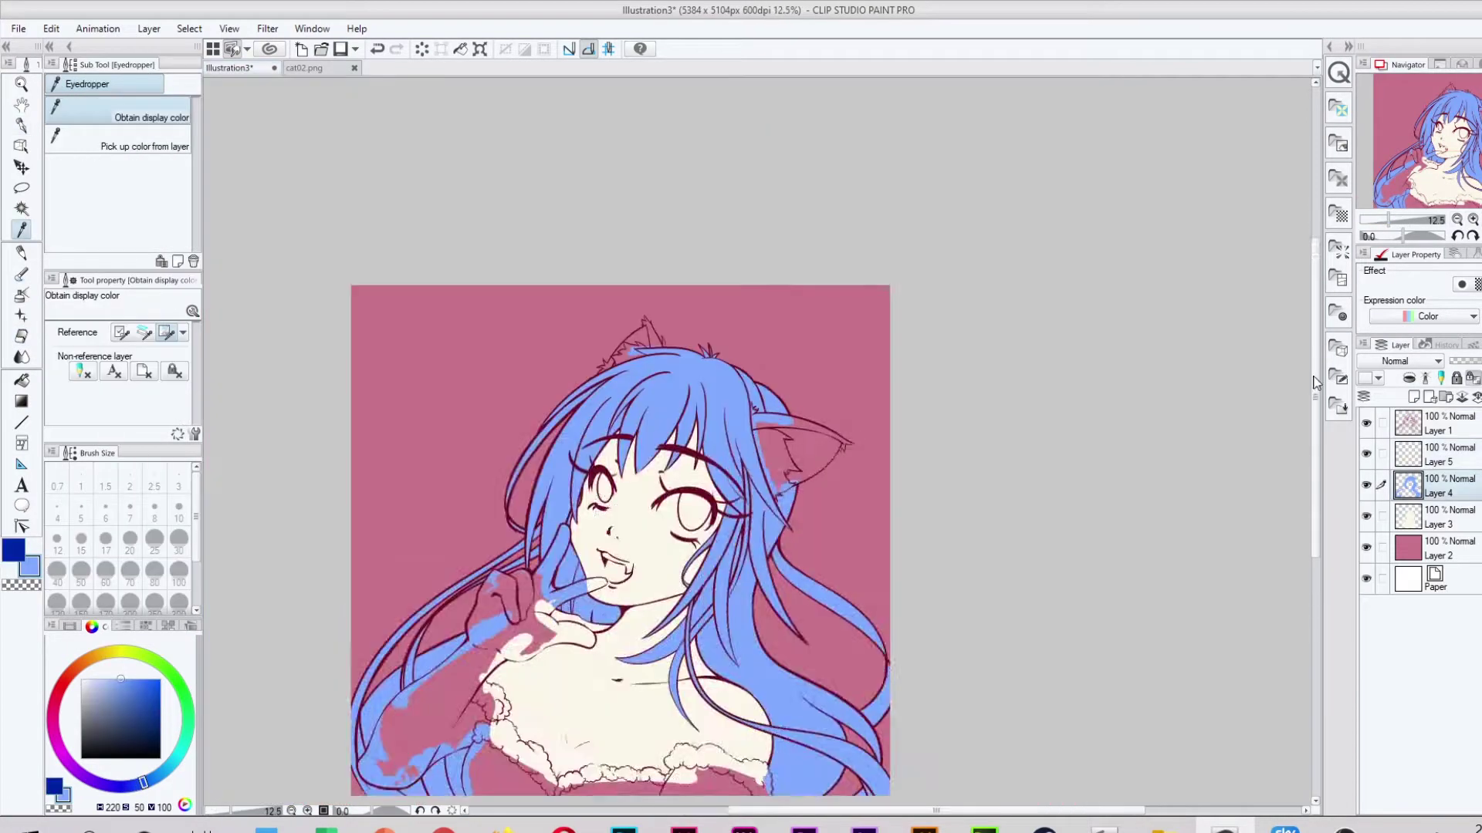
key(p)
drag(267, 586, 1343, 320)
Switch back to light blue and paint both cat ears on Layer 5 with the G-pen at size 300.
scroll(617, 386, up, 5)
key(x)
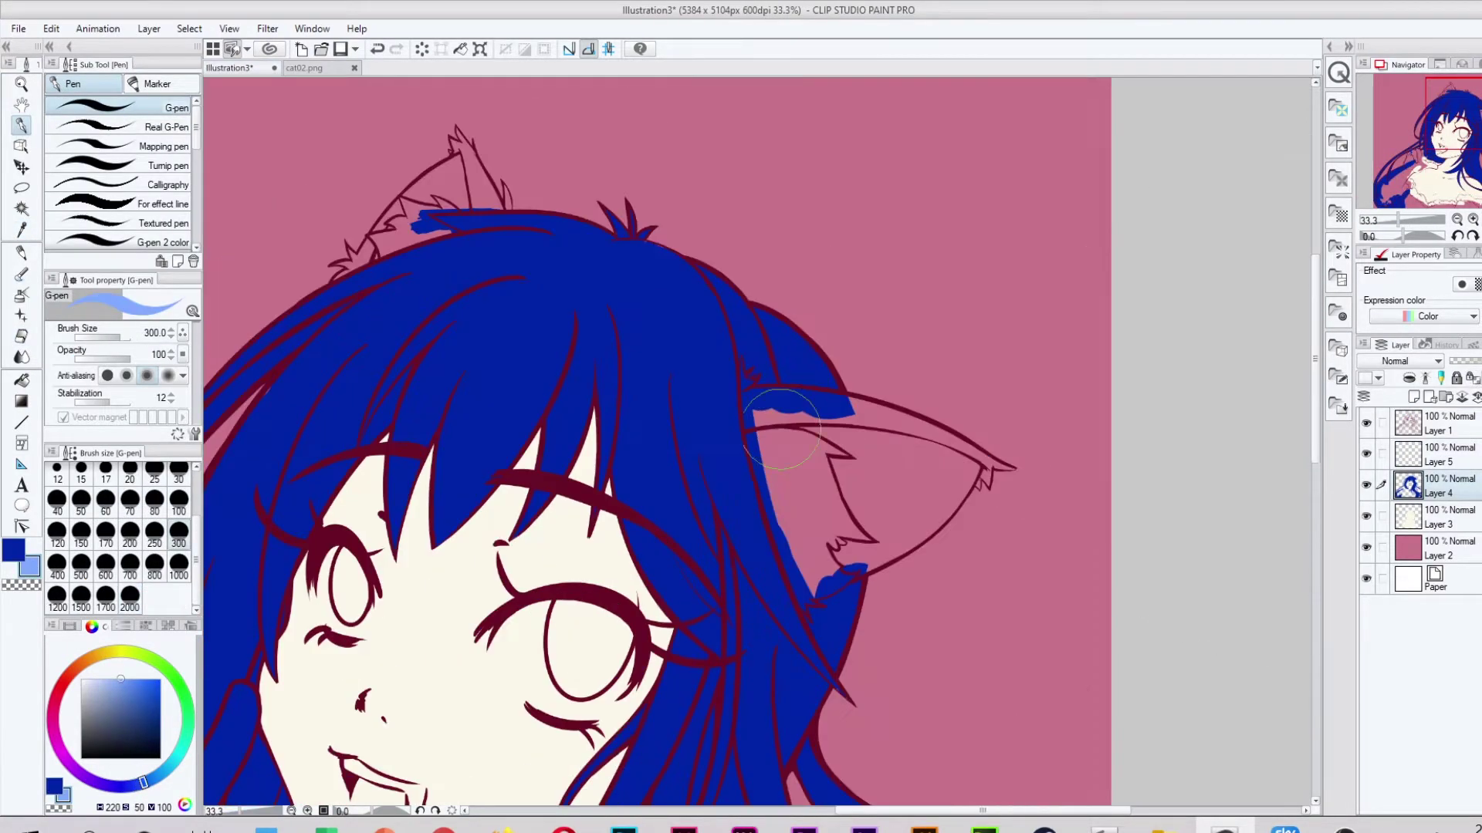
drag(818, 309, 950, 402)
drag(262, 193, 448, 116)
click(1437, 456)
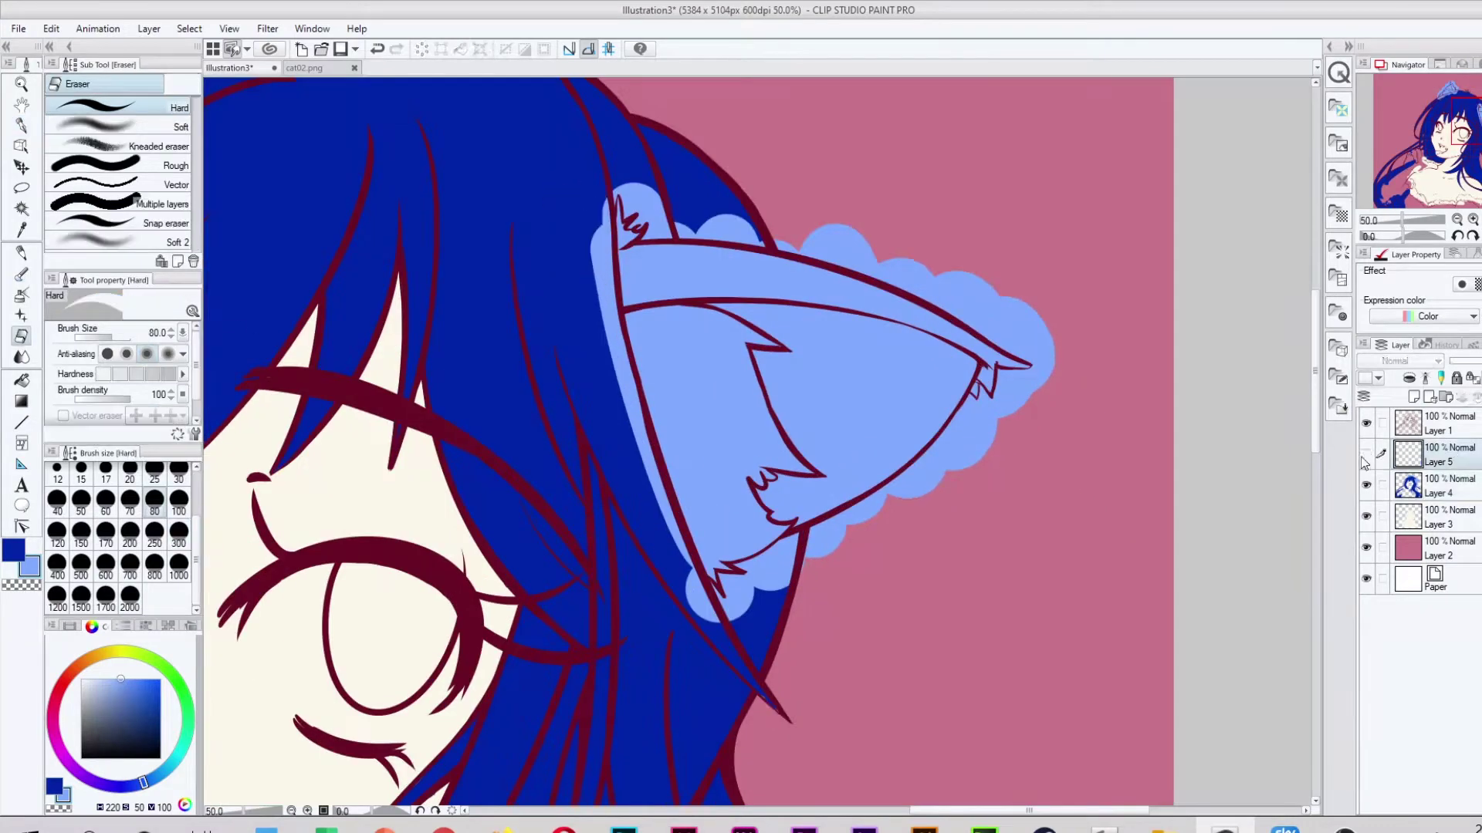
Erase the light blue spill along the inner, lower and outer edges of the bigger cat ear with the eraser at size 80.
key(ctrl+z)
scroll(756, 439, up, 2)
scroll(756, 440, down, 2)
scroll(540, 386, up, 2)
key(e)
drag(394, 177, 535, 687)
drag(619, 613, 835, 487)
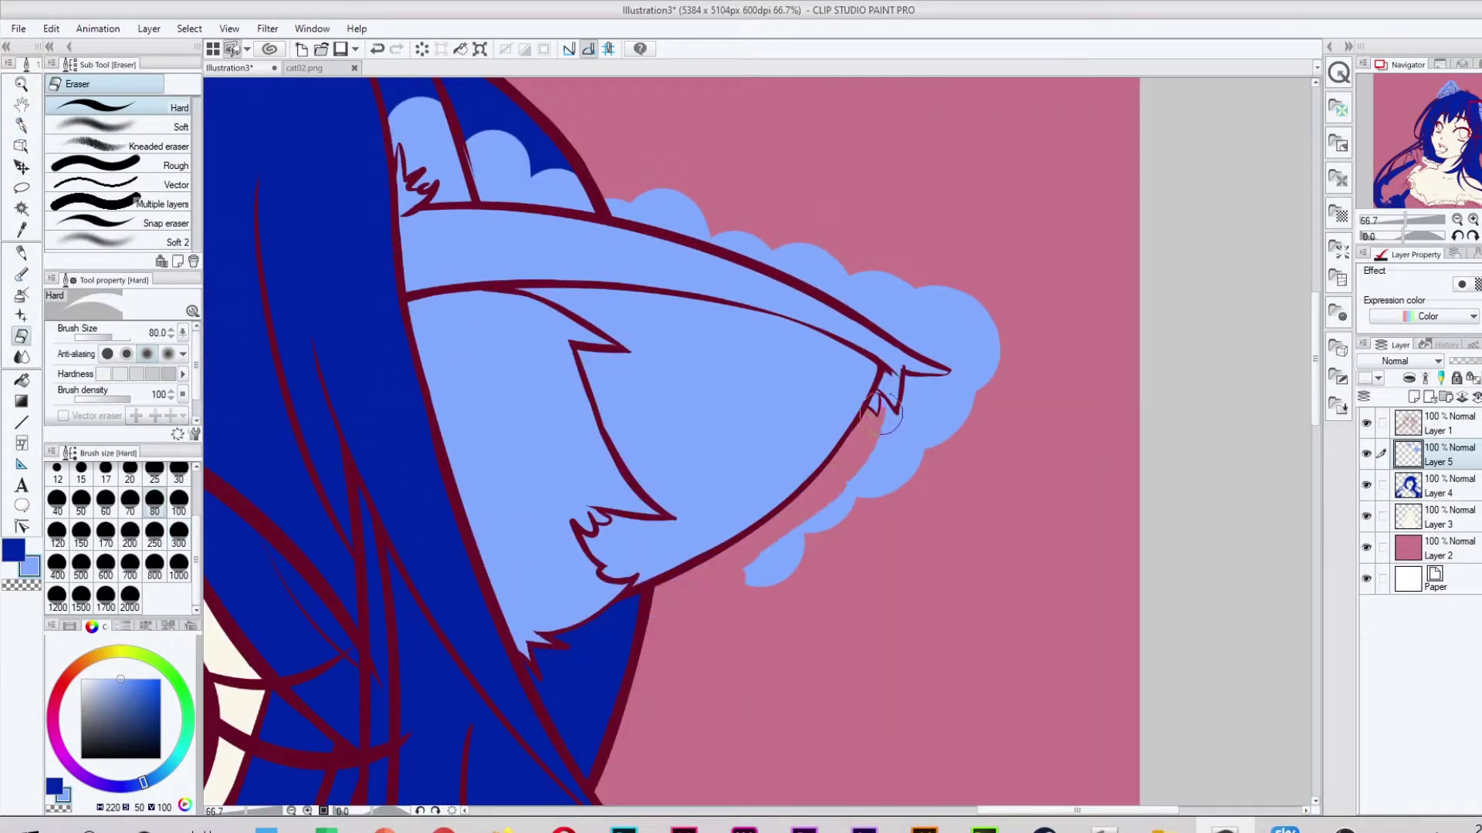
mouse_move(764, 205)
mouse_down()
mouse_move(771, 262)
mouse_move(950, 386)
mouse_move(833, 525)
mouse_up()
Erase the light blue overlapping the dark blue hair above the bigger ear and around its base tuft.
scroll(416, 456, up, 3)
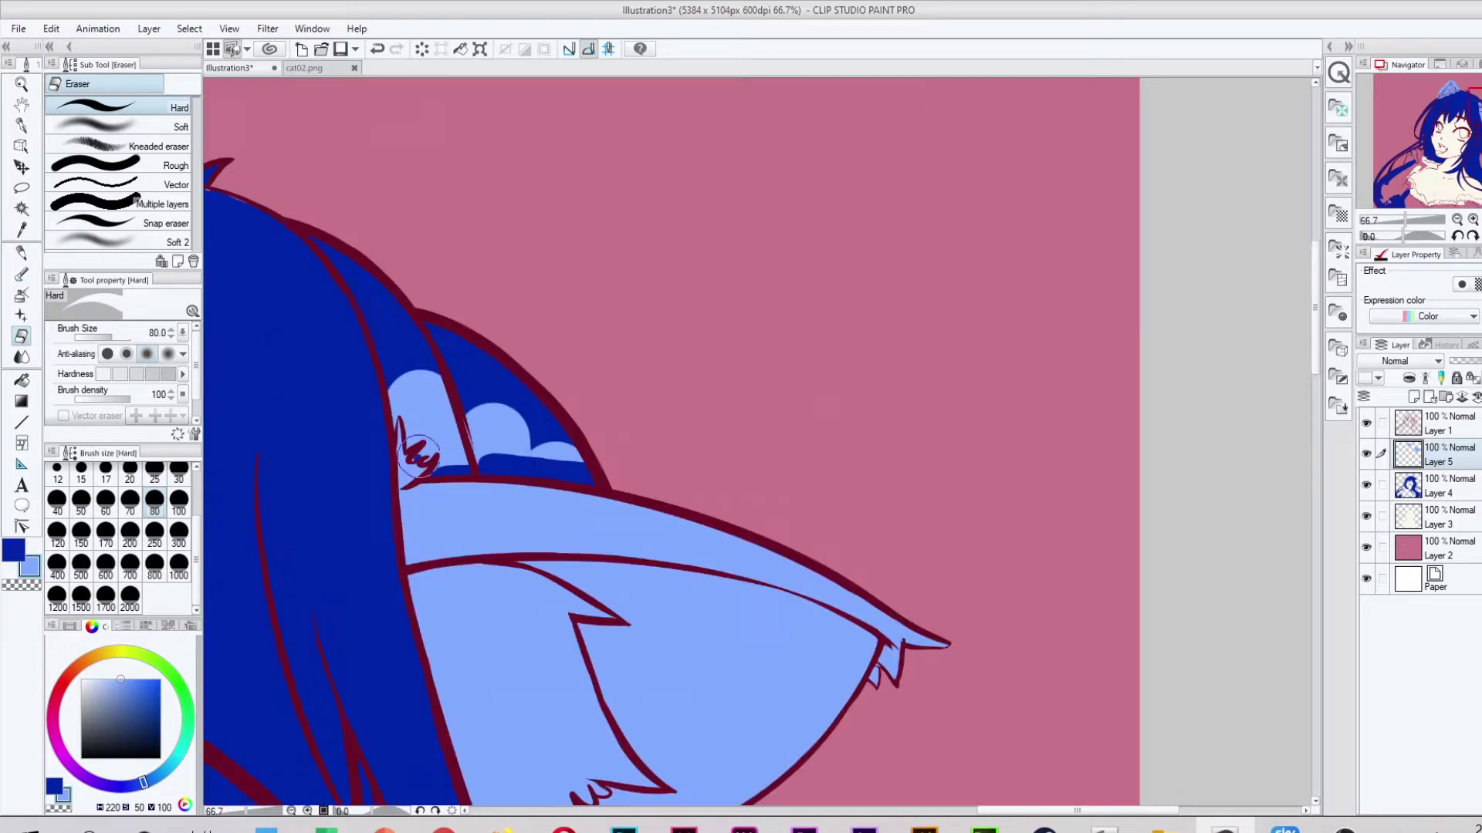
drag(438, 472, 571, 452)
drag(405, 428, 419, 440)
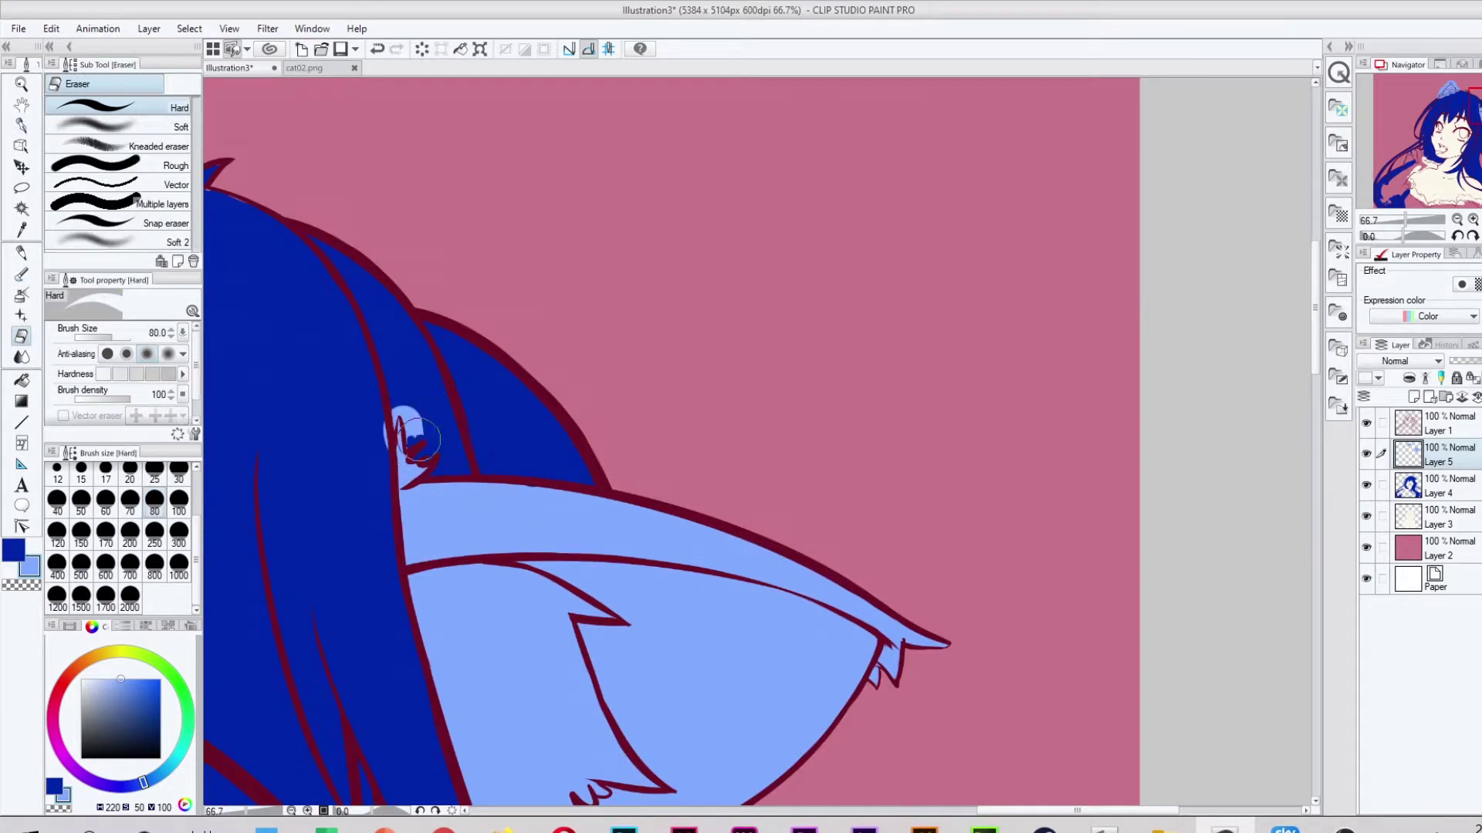
Erase the light blue spill around the tip, sides and base of the smaller cat ear on Layer 5 with the eraser at size 80.
scroll(724, 340, down, 1)
scroll(614, 390, up, 1)
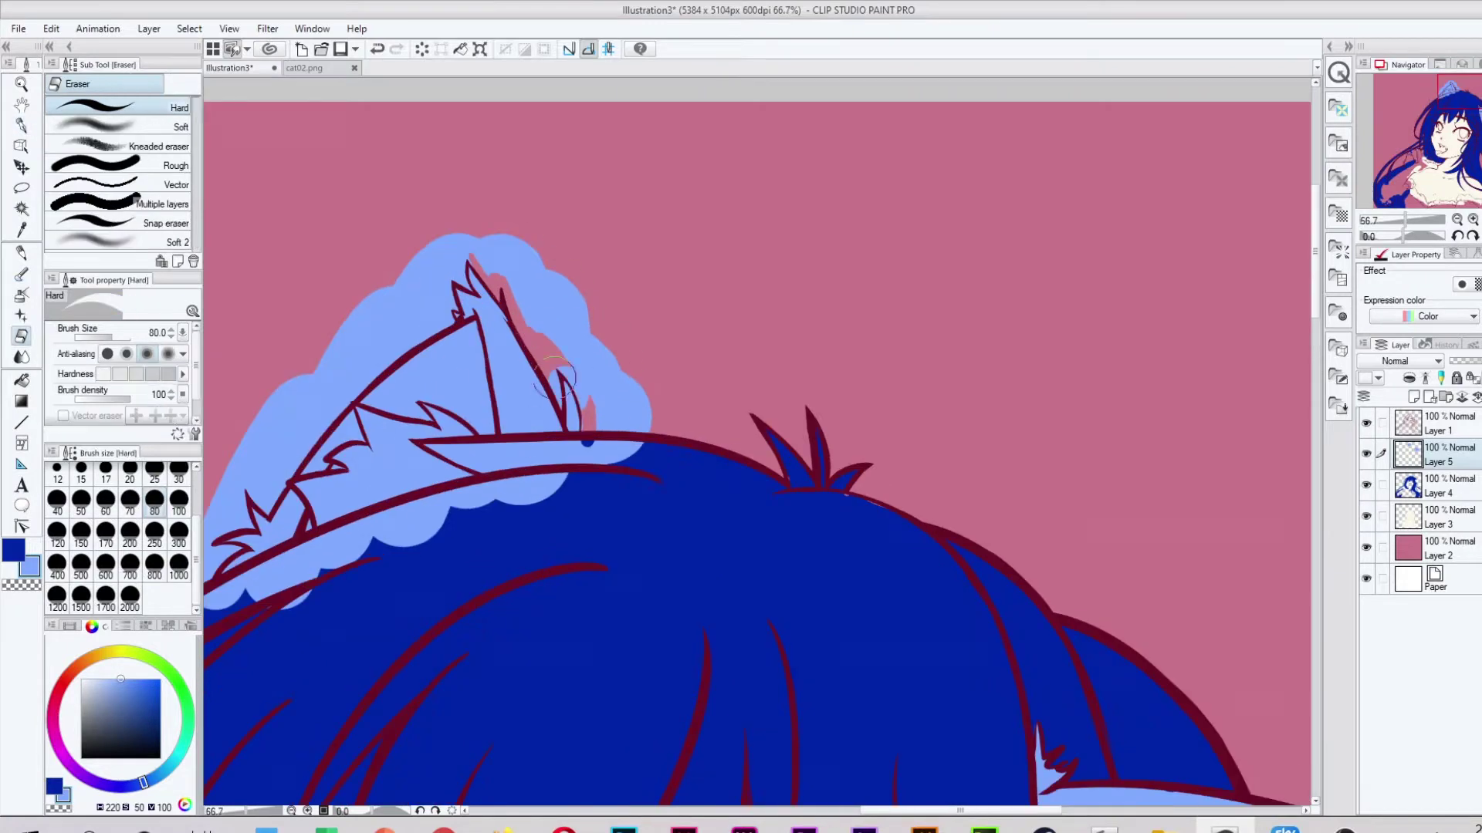
drag(447, 278, 824, 319)
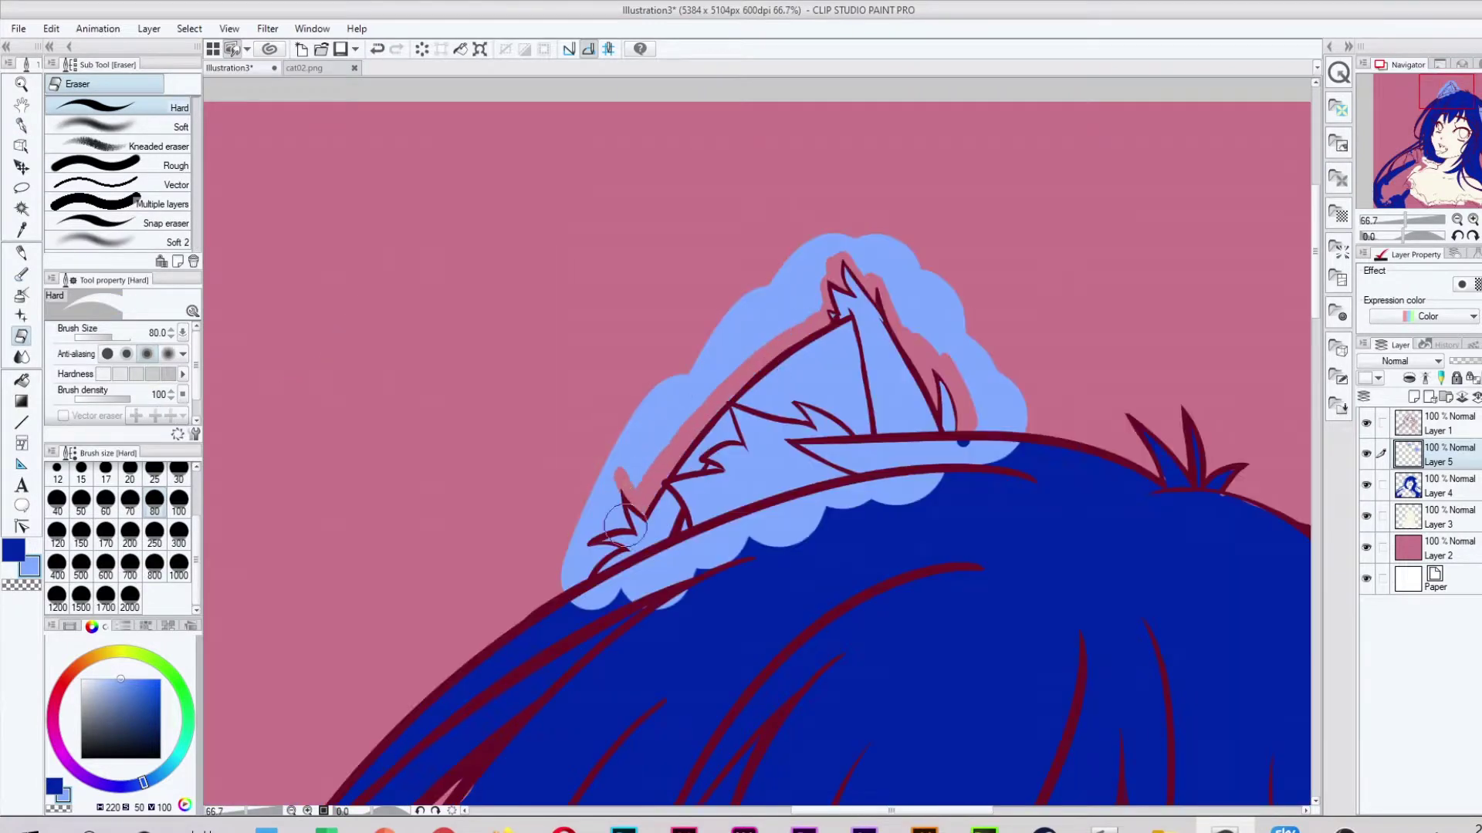
mouse_move(590, 505)
mouse_down()
mouse_move(868, 255)
mouse_move(1019, 429)
mouse_up()
key(ctrl+plus)
drag(868, 239, 930, 223)
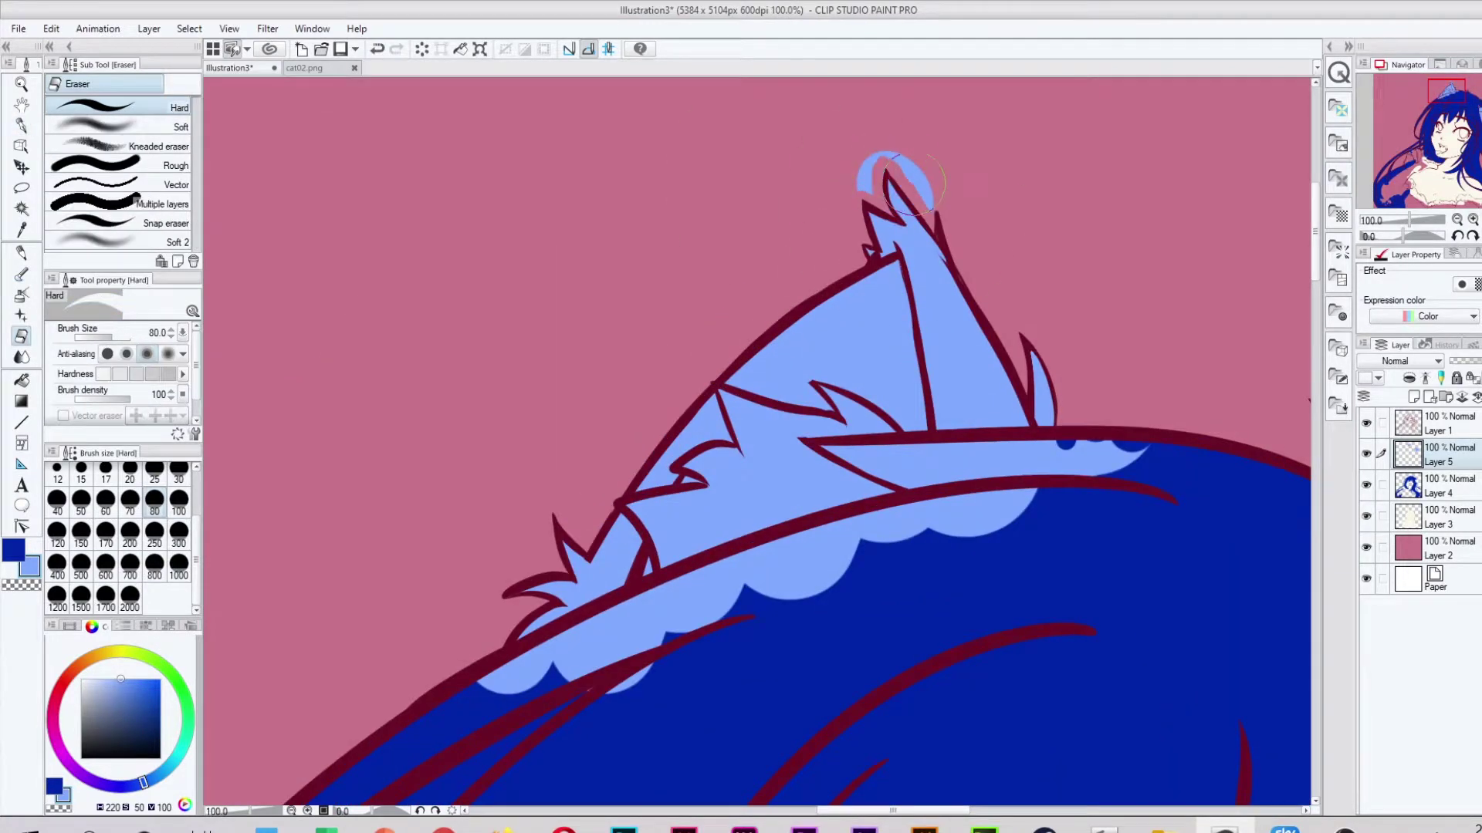
mouse_move(913, 462)
mouse_down()
mouse_move(571, 652)
mouse_move(1003, 525)
mouse_up()
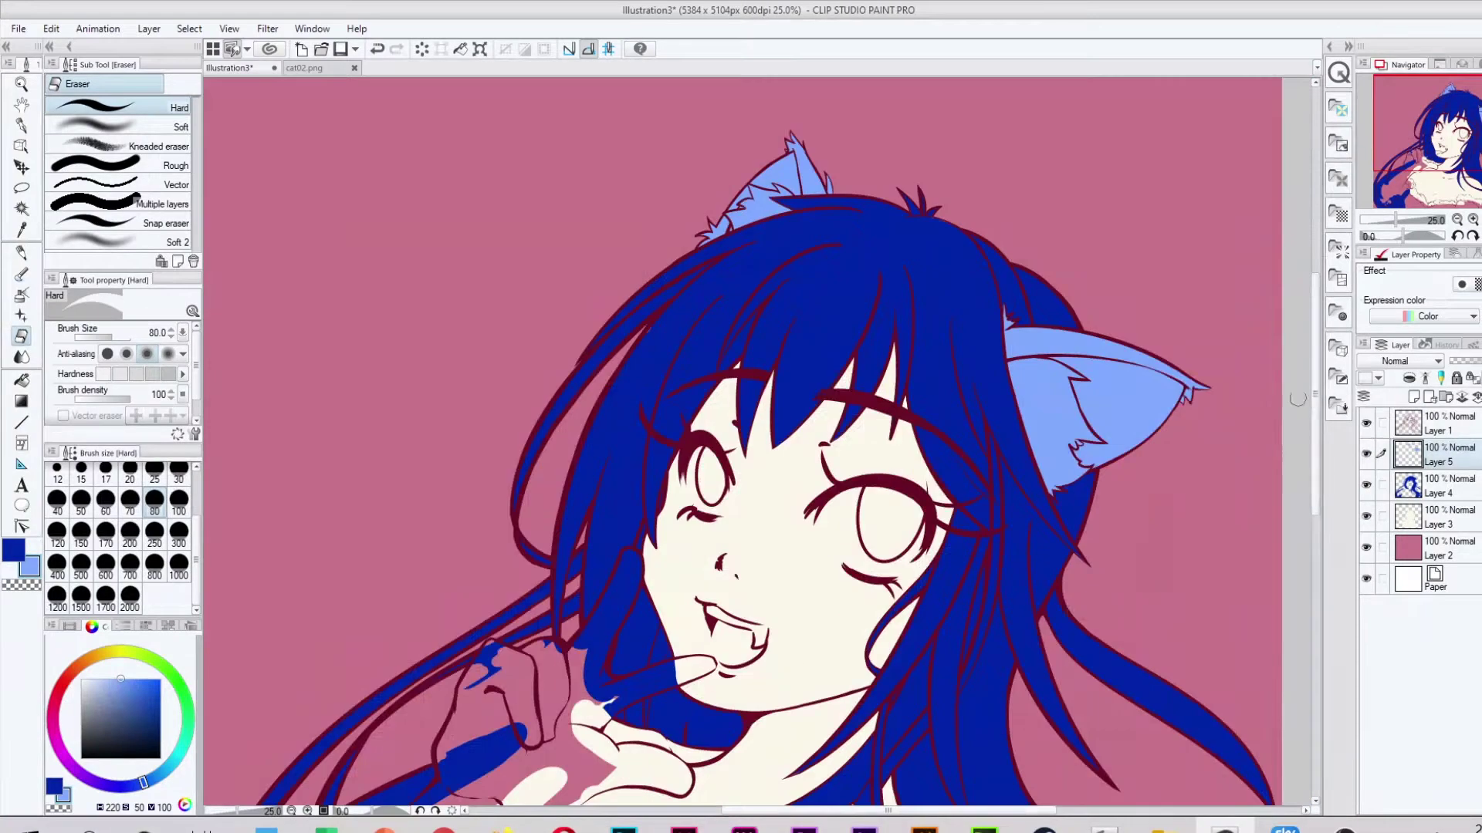
Add a layer above the ears and paint the glove and dress light green with the G-pen at size 300.
click(182, 695)
key(p)
mouse_move(633, 201)
mouse_down()
mouse_move(679, 324)
mouse_move(324, 656)
mouse_move(463, 541)
mouse_move(948, 737)
mouse_up()
Erase the light green spill around the two raised fingers and the thumb with the eraser at size 80.
key(e)
key(ctrl+plus)
key(ctrl+plus)
drag(694, 189, 726, 298)
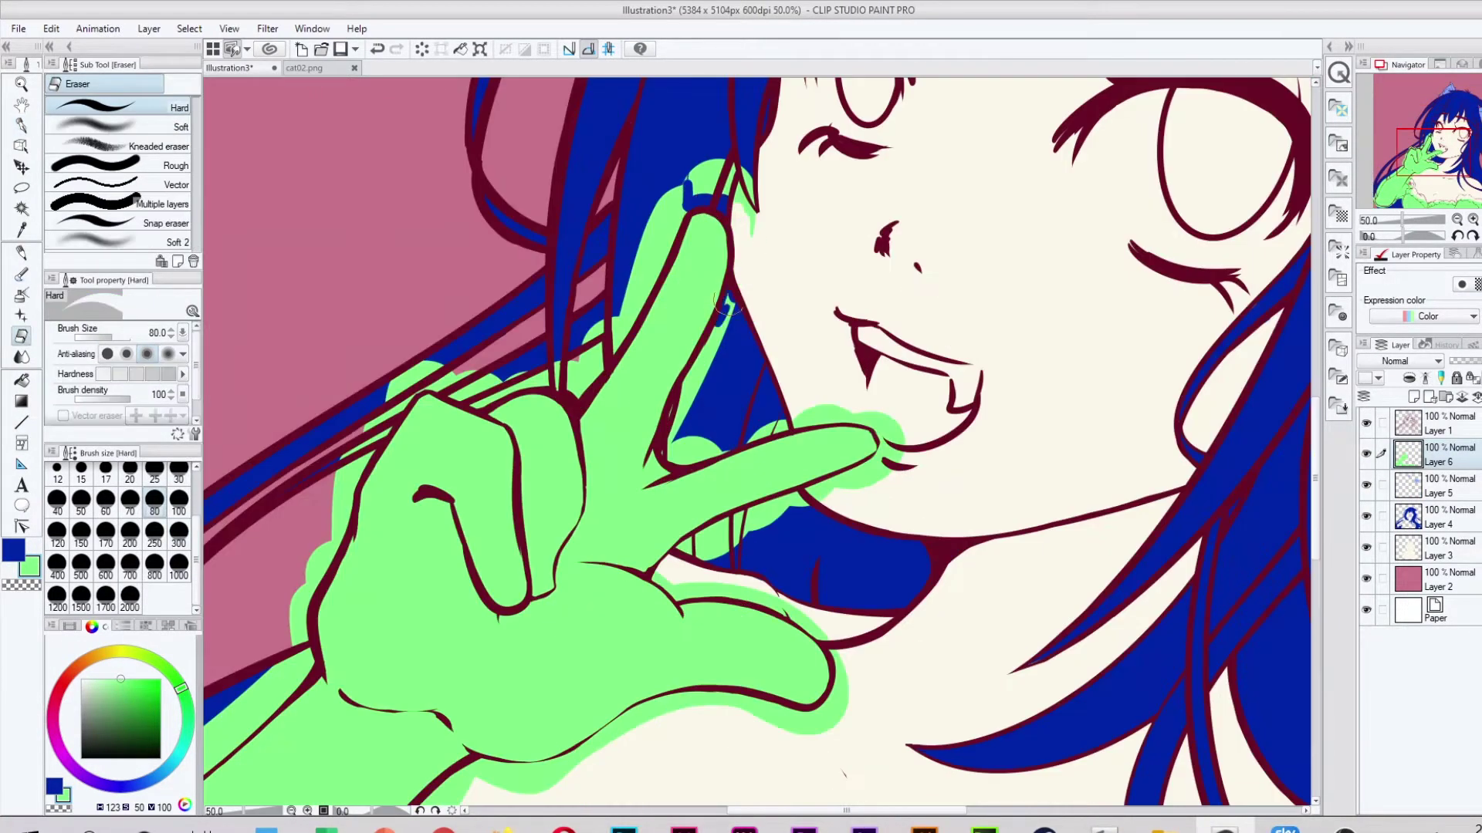
drag(626, 294, 850, 403)
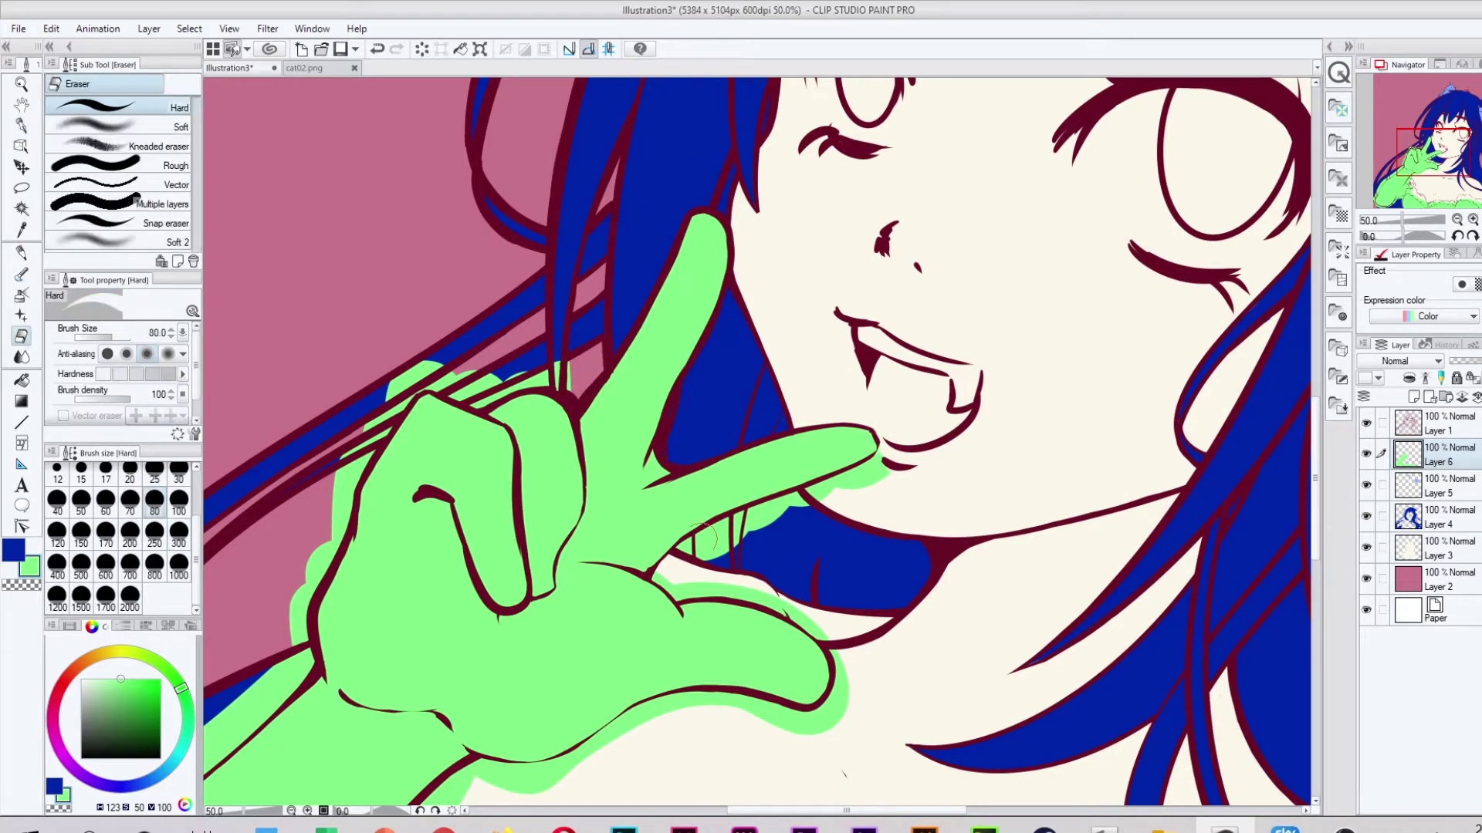
click(877, 453)
drag(681, 591, 822, 629)
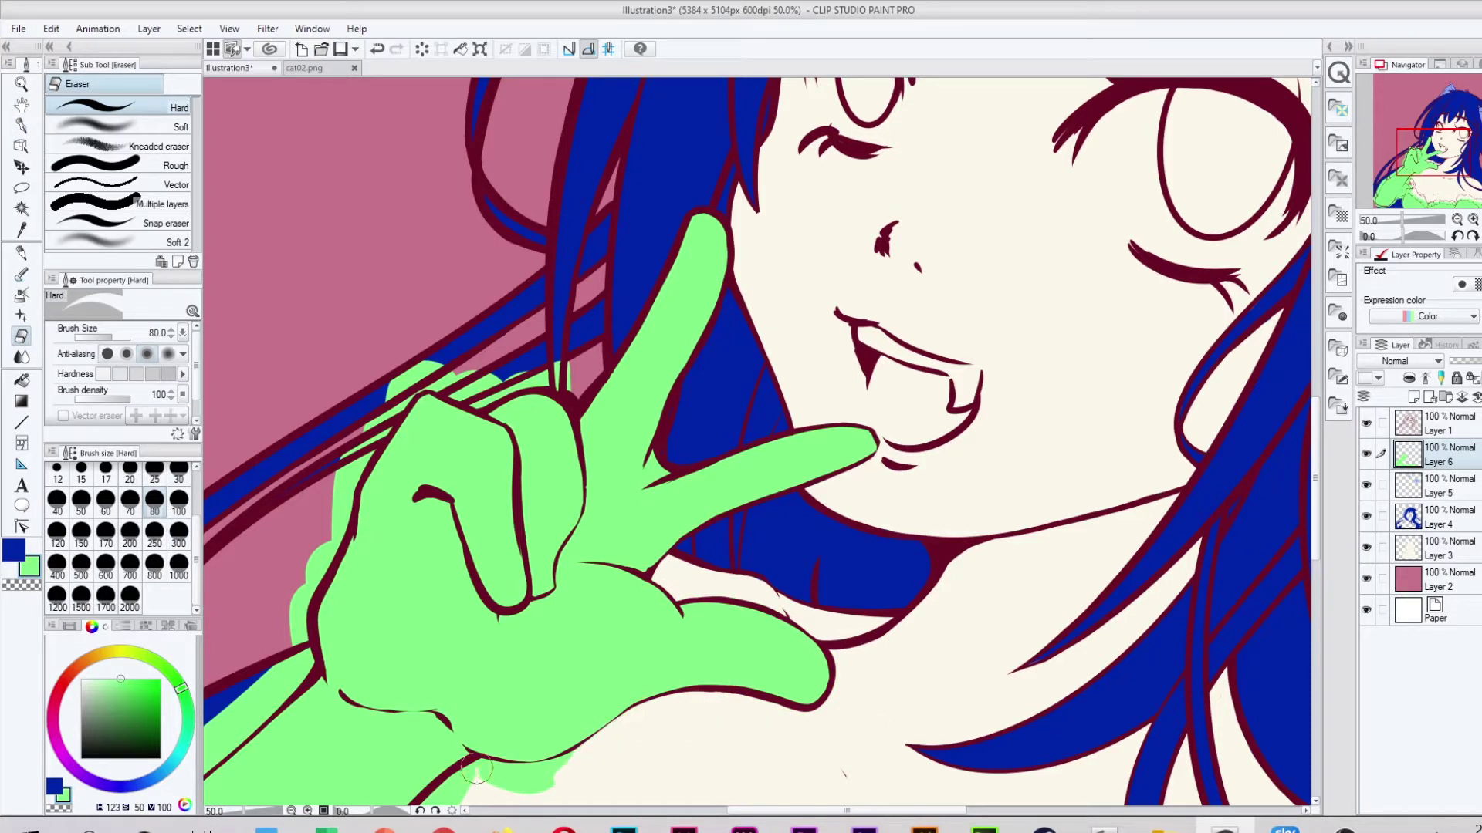
Erase the light green spill below the palm, around the folded fingers and along the outer wrist.
scroll(545, 737, down, 3)
drag(544, 654, 476, 638)
drag(496, 266, 871, 429)
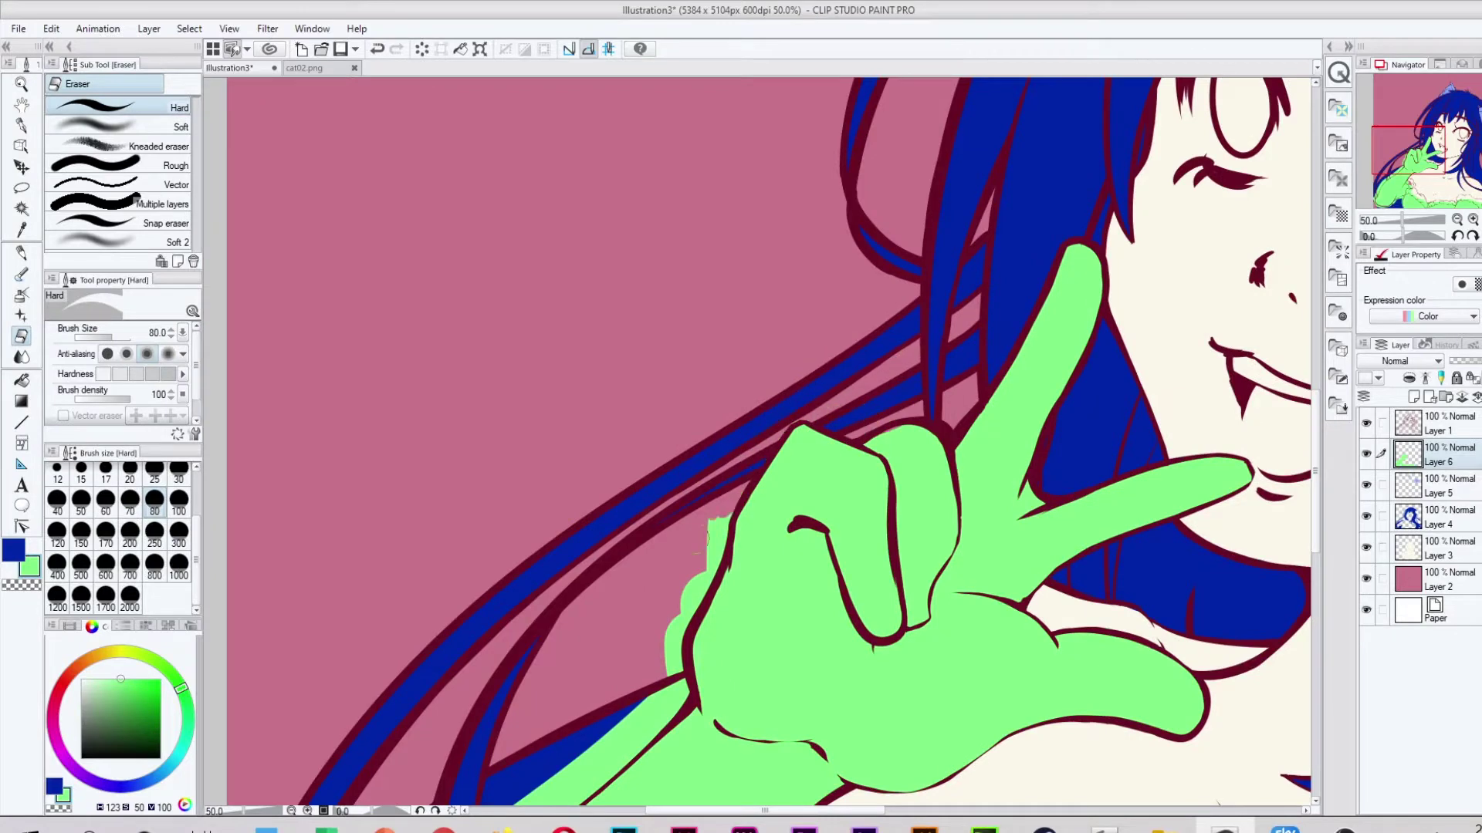
drag(706, 532, 671, 633)
scroll(672, 633, down, 4)
drag(556, 614, 600, 598)
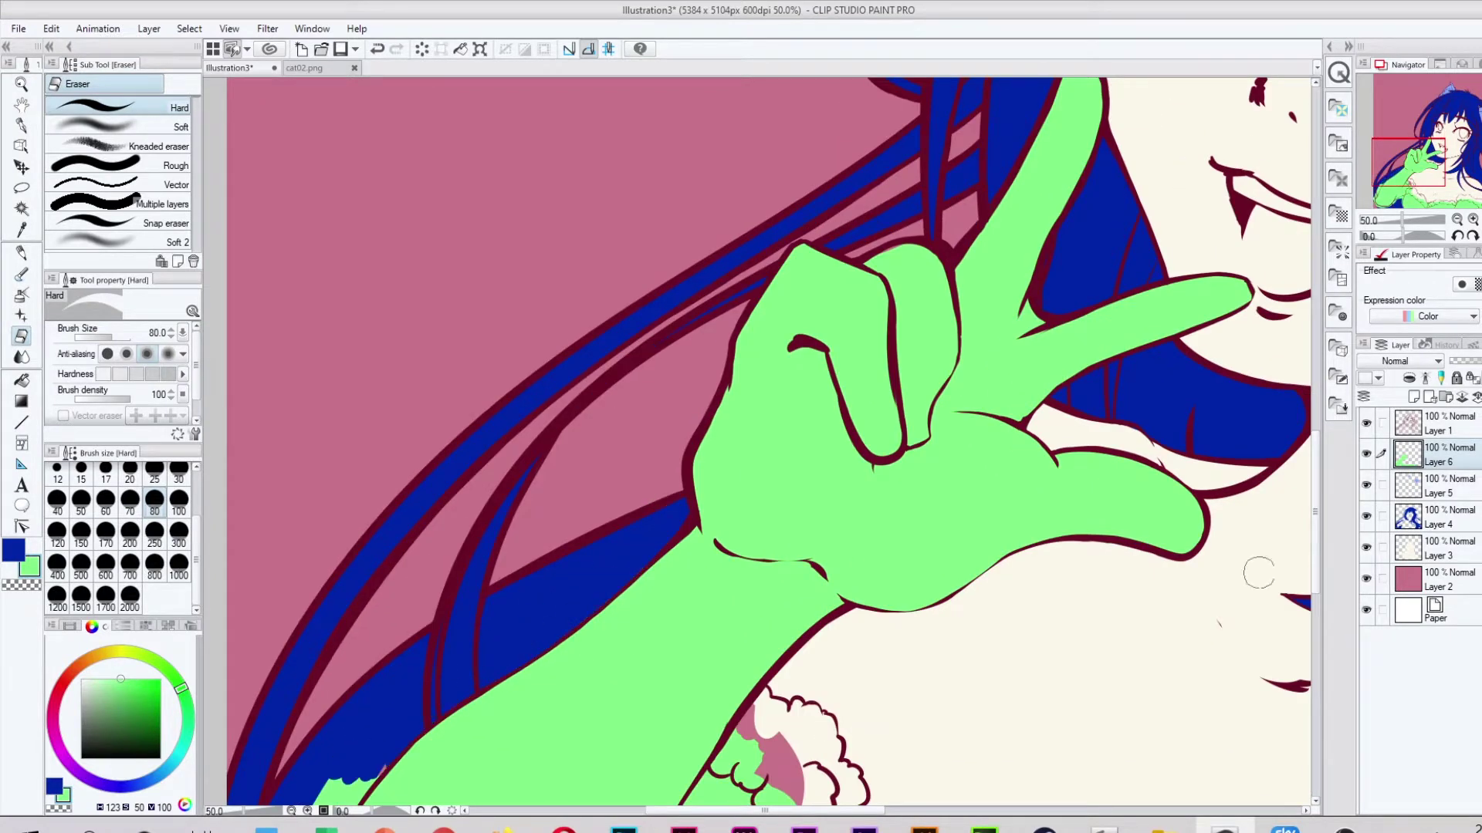
Clean the light green edges of the forearm and elbow, clearing the spill over the dark blue hair.
scroll(1259, 573, down, 3)
alt+click(519, 427)
mouse_move(363, 540)
mouse_down()
mouse_move(312, 598)
mouse_move(486, 627)
mouse_up()
key(x)
key(p)
drag(525, 679, 564, 660)
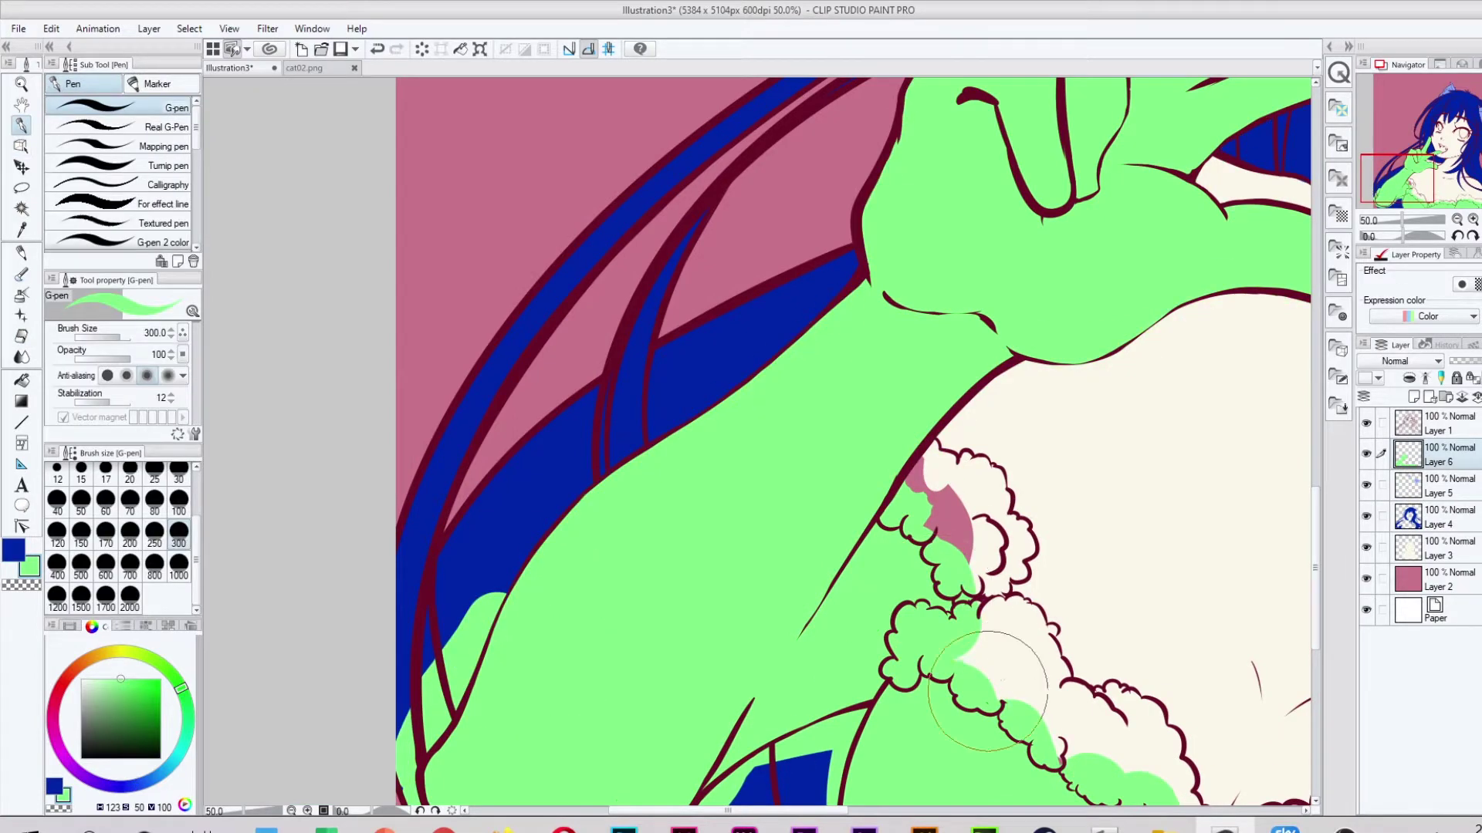
click(22, 337)
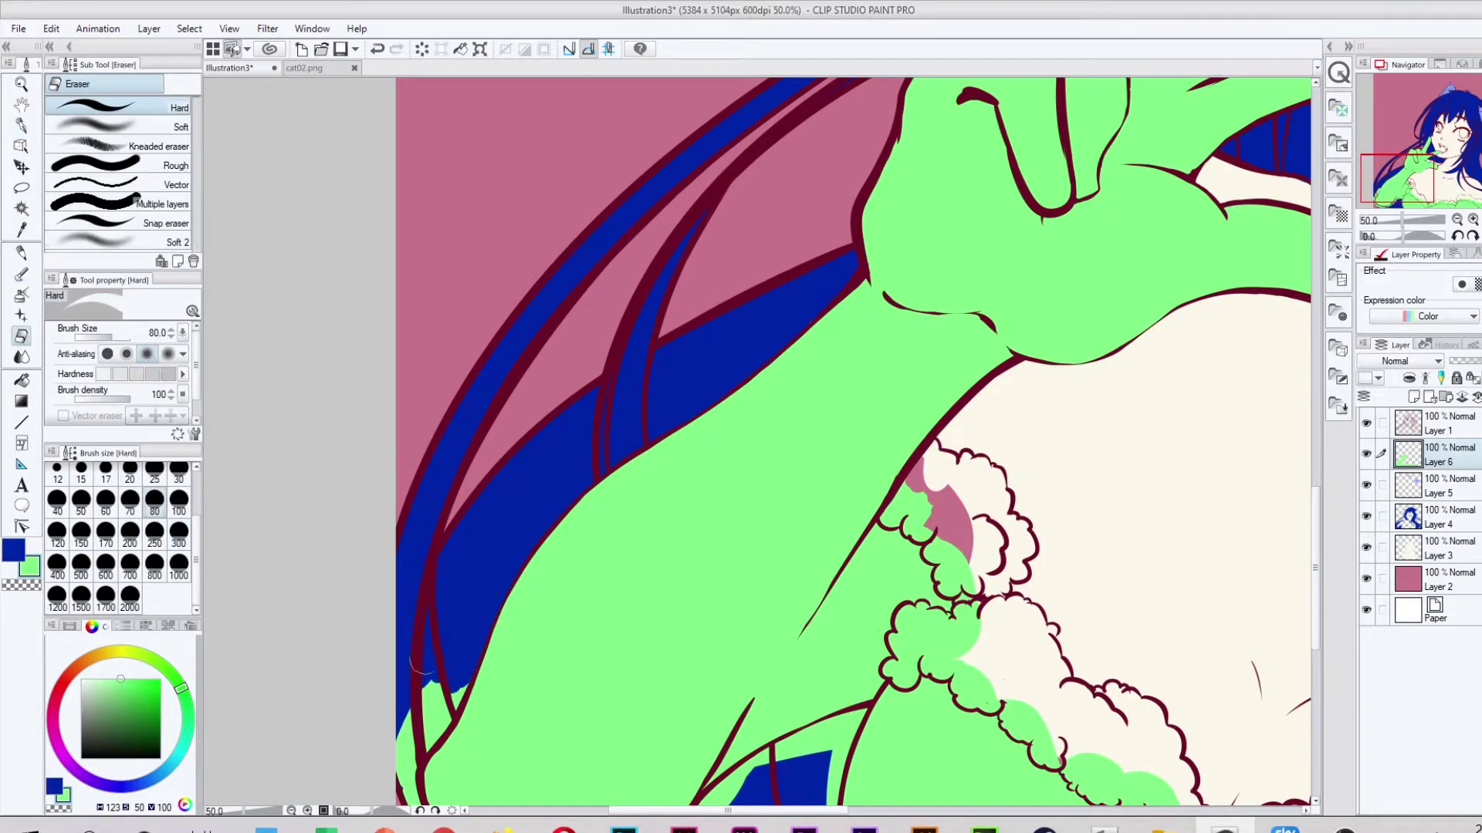
scroll(1321, 535, down, 3)
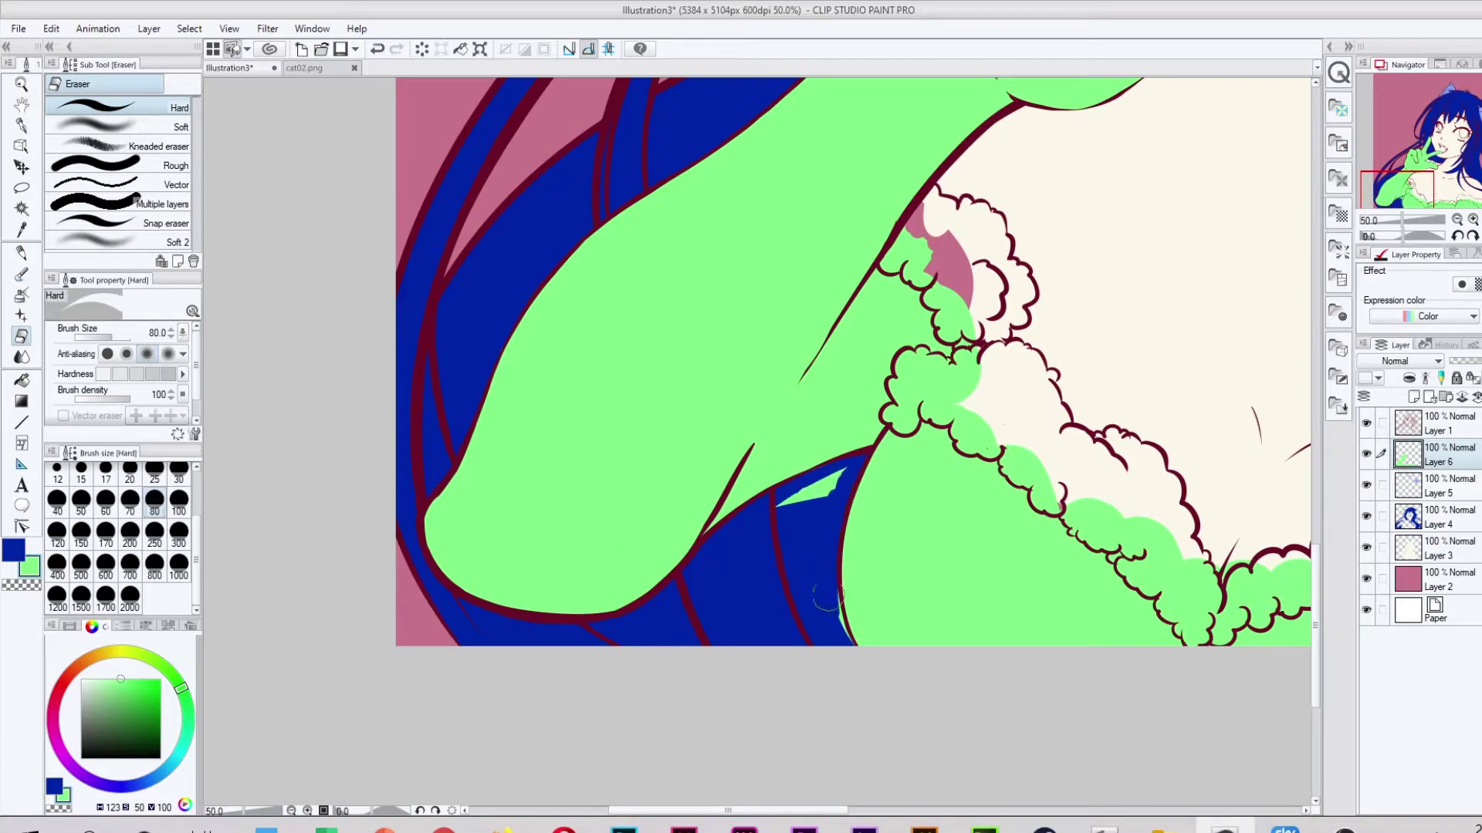
Sample the cream skin colour and patch the gap between the fur trim tufts on Layer 3 with the G-pen.
scroll(825, 594, up, 5)
key(p)
scroll(695, 540, down, 5)
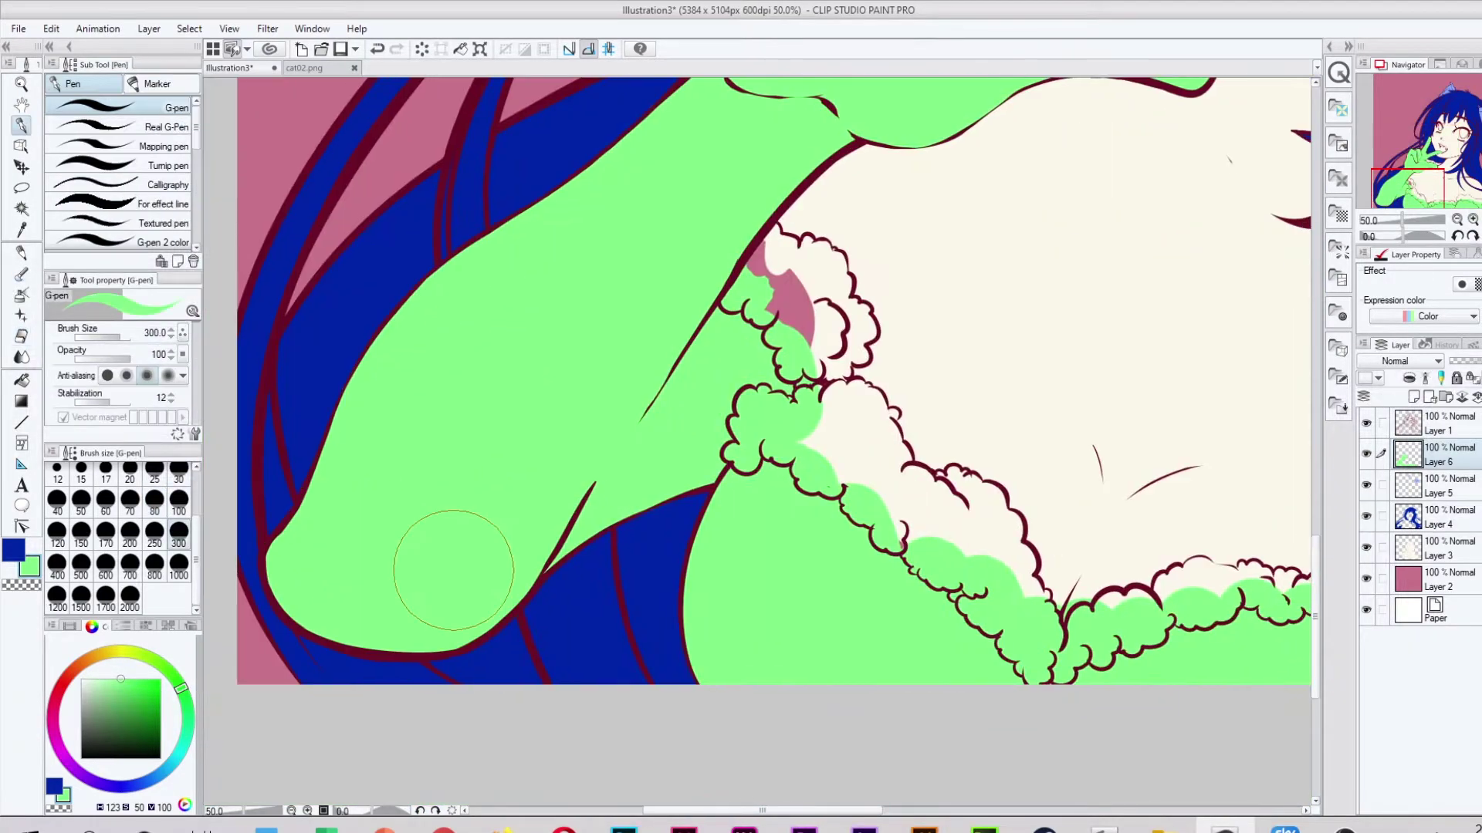
scroll(757, 378, up, 5)
scroll(757, 379, down, 5)
alt+click(888, 309)
click(1443, 548)
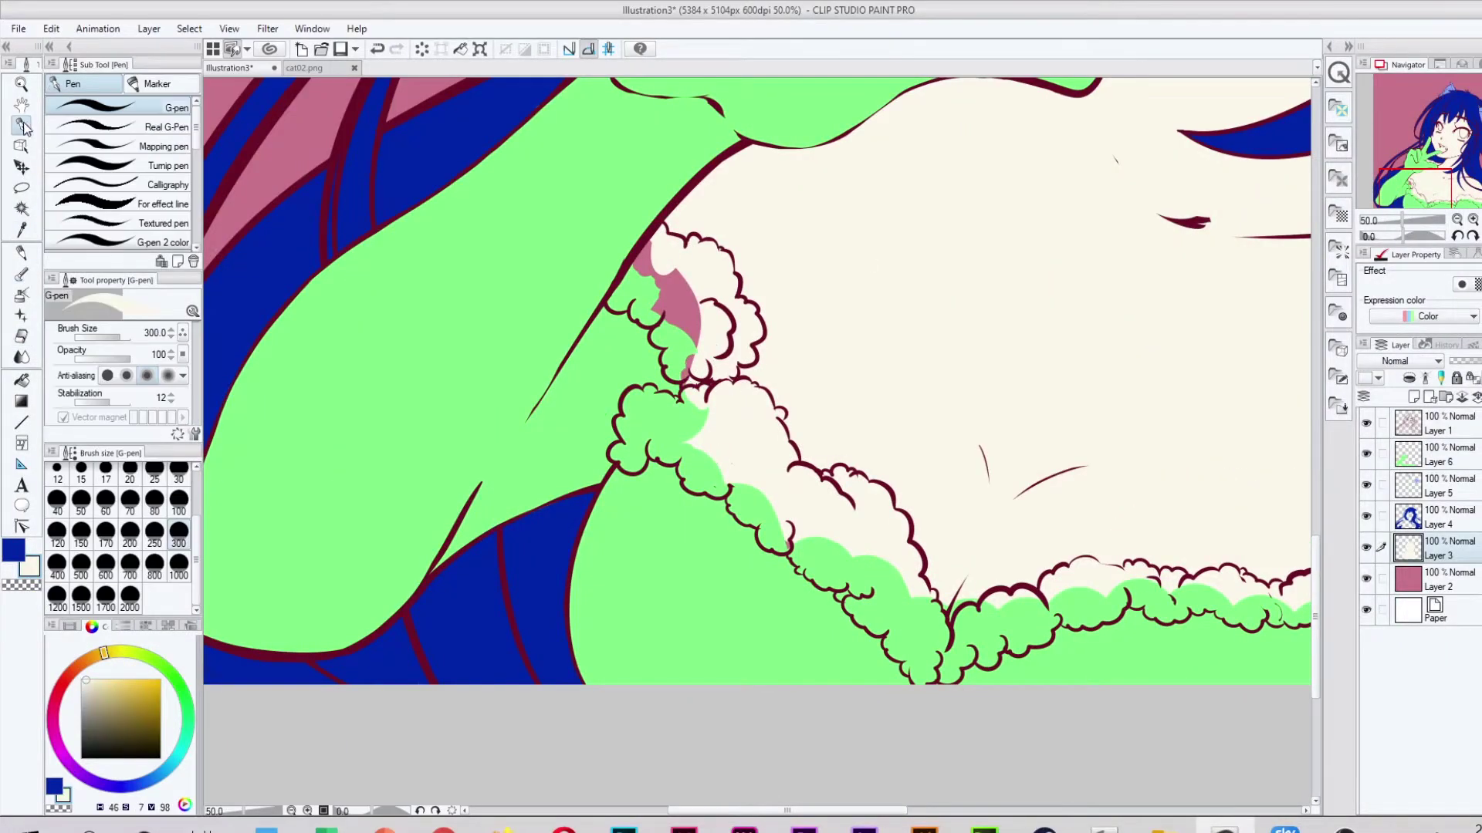
scroll(757, 378, down, 2)
scroll(756, 378, up, 5)
Recolour the light green glove and dress on Layer 6 dark red using the G-pen.
click(1409, 455)
click(155, 707)
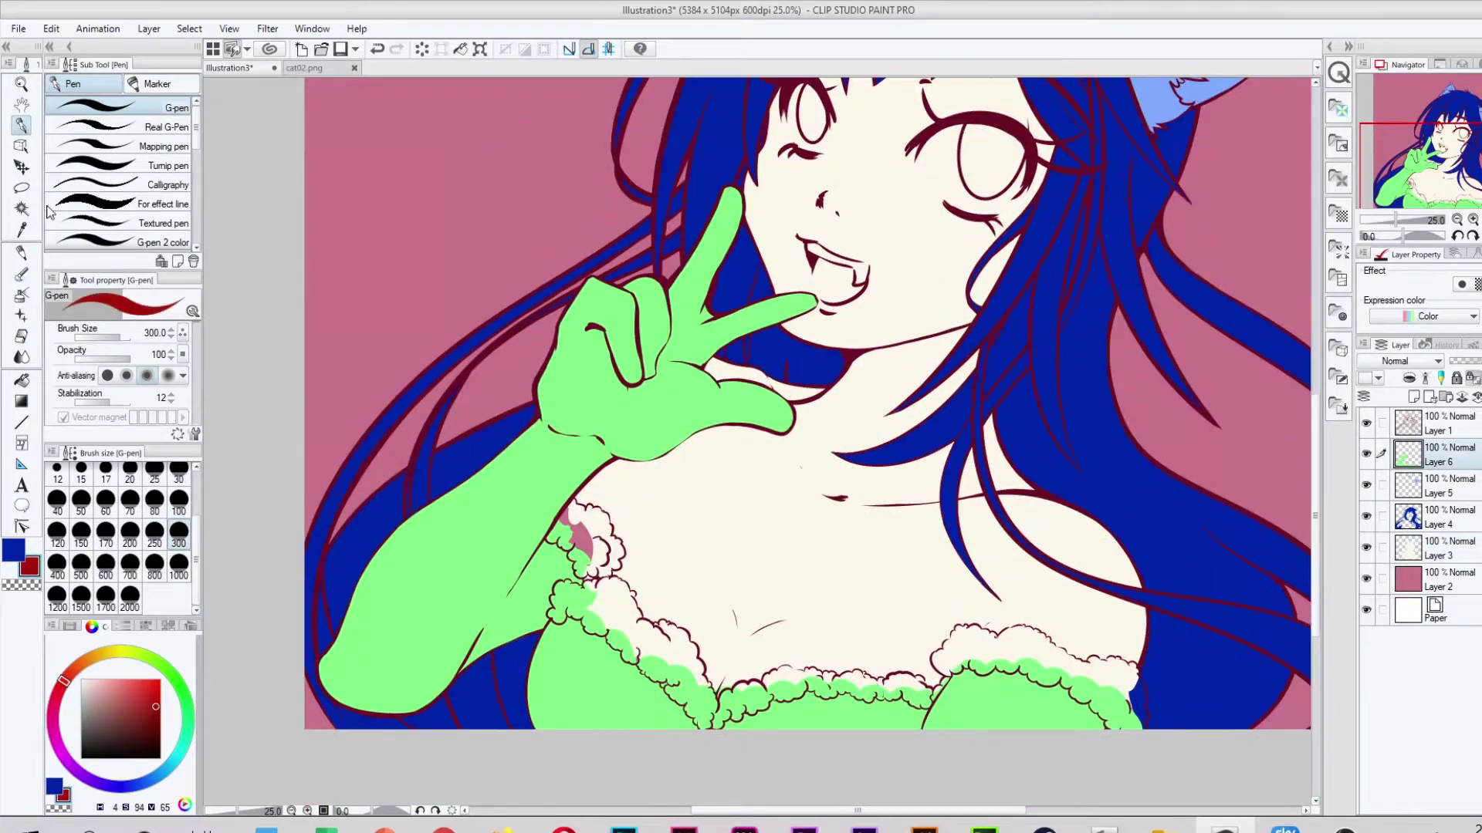
drag(587, 432, 694, 324)
drag(540, 695, 1080, 695)
Add a layer above the red clothing and paint the fluffy fur trim bright green with the G-pen at size 300.
scroll(586, 532, up, 3)
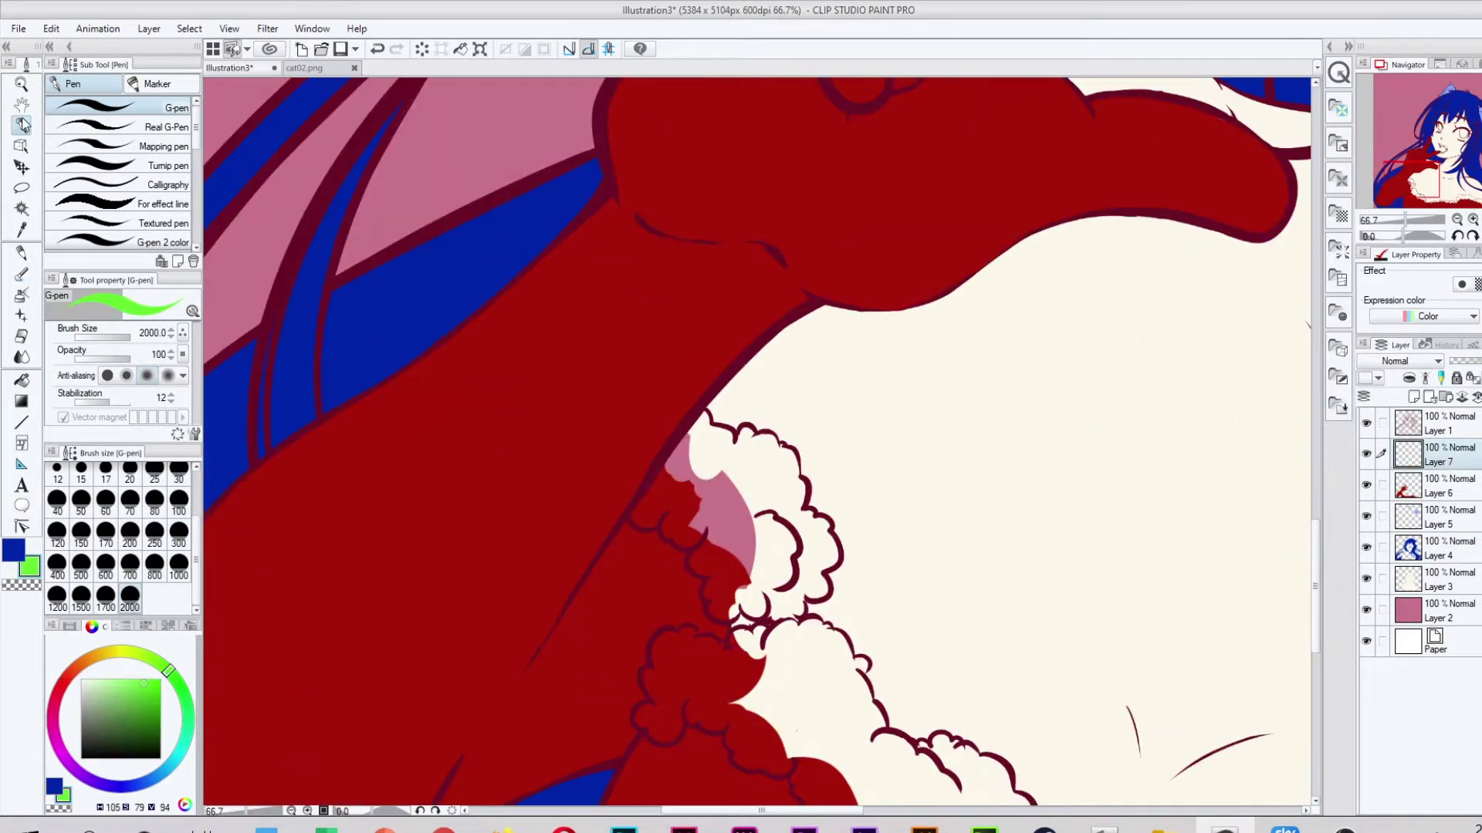
click(178, 532)
drag(656, 432, 695, 695)
scroll(772, 463, down, 3)
drag(771, 463, 1080, 695)
scroll(849, 694, right, 5)
scroll(849, 694, left, 4)
drag(1273, 602, 1080, 695)
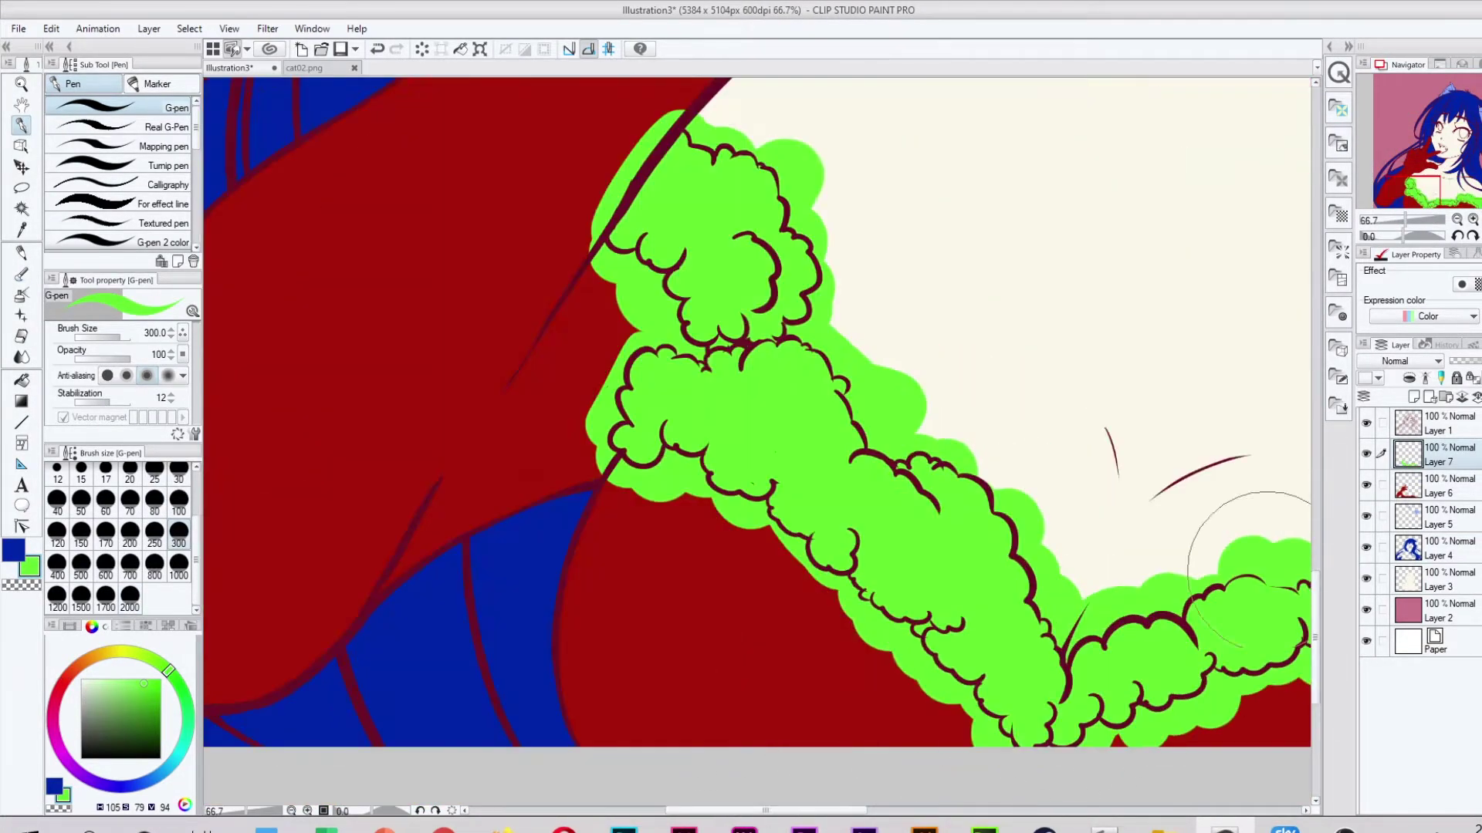
Erase the bright green spill over the red arm beside the upper fur tufts.
scroll(795, 679, up, 1)
key(e)
mouse_move(532, 475)
mouse_down()
mouse_move(592, 462)
mouse_move(606, 516)
mouse_move(641, 556)
mouse_up()
mouse_move(639, 618)
mouse_down()
mouse_move(567, 699)
mouse_move(556, 772)
mouse_up()
scroll(502, 393, down, 1)
mouse_move(502, 393)
mouse_down()
mouse_move(557, 714)
mouse_move(547, 775)
mouse_up()
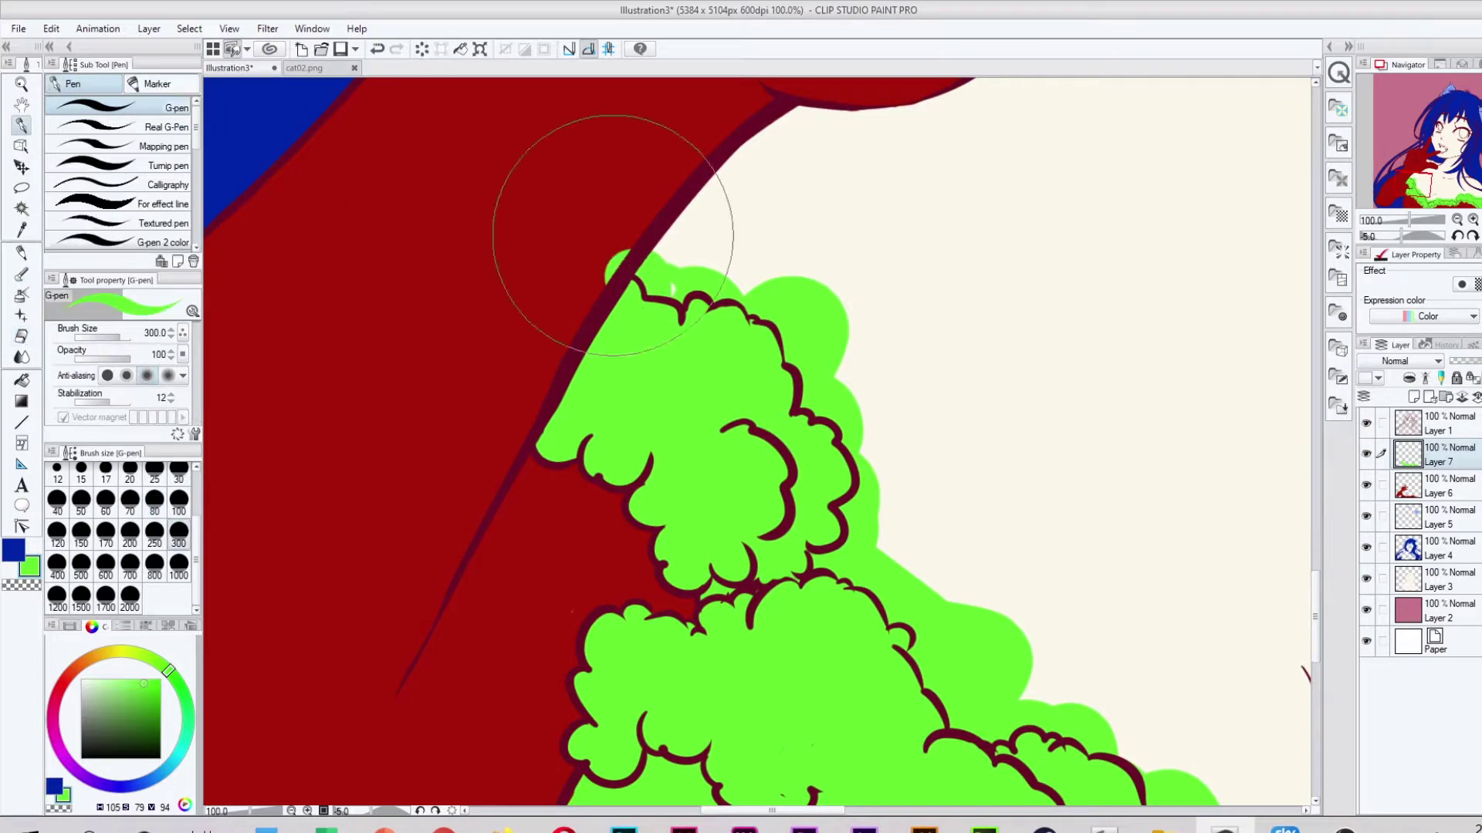
Erase the bright green along the skin side of the upper fur tufts with the eraser at size 80.
drag(673, 278, 687, 287)
drag(849, 513, 849, 571)
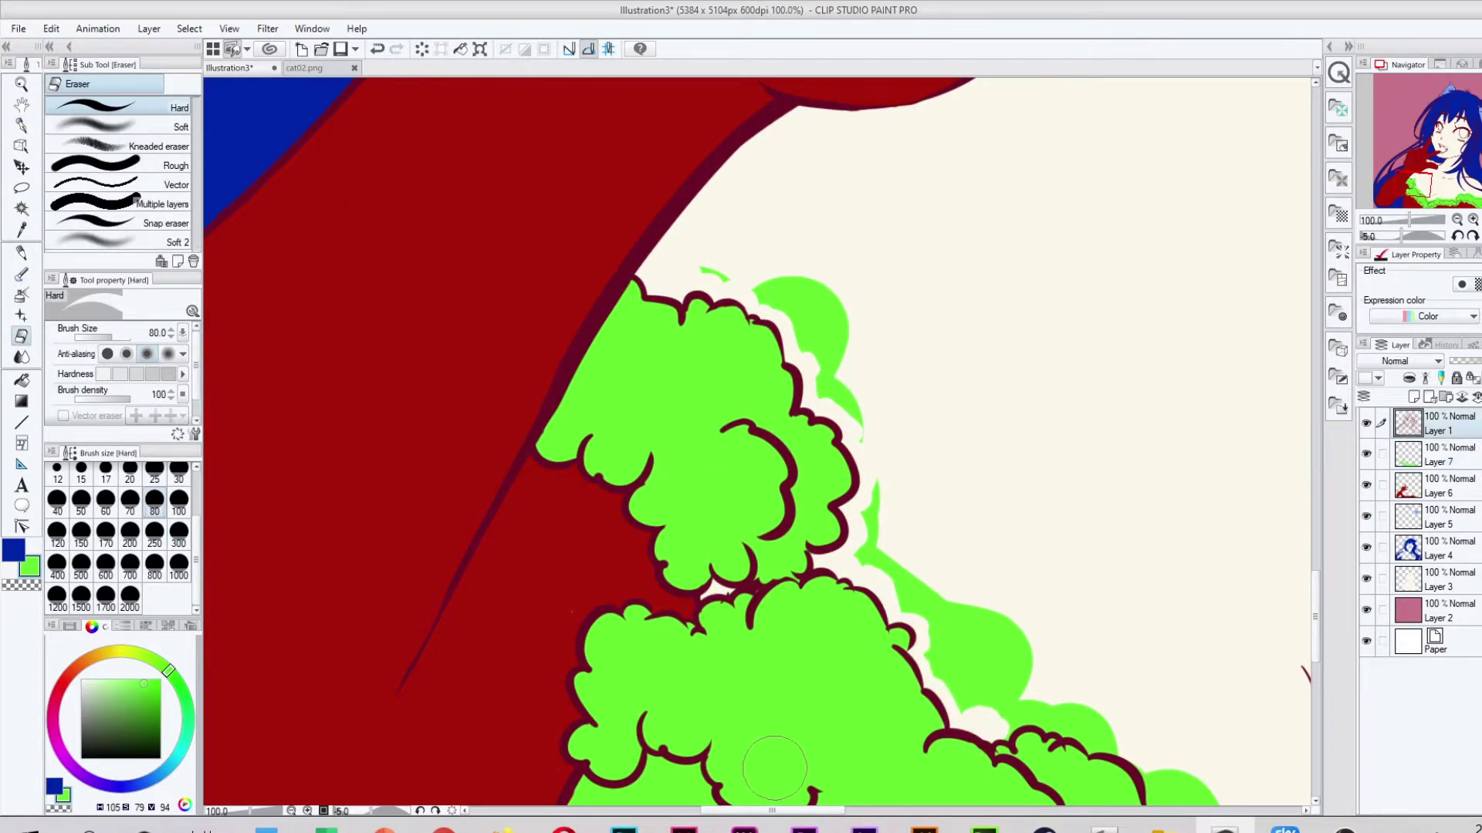
drag(924, 679, 500, 543)
scroll(542, 609, left, 5)
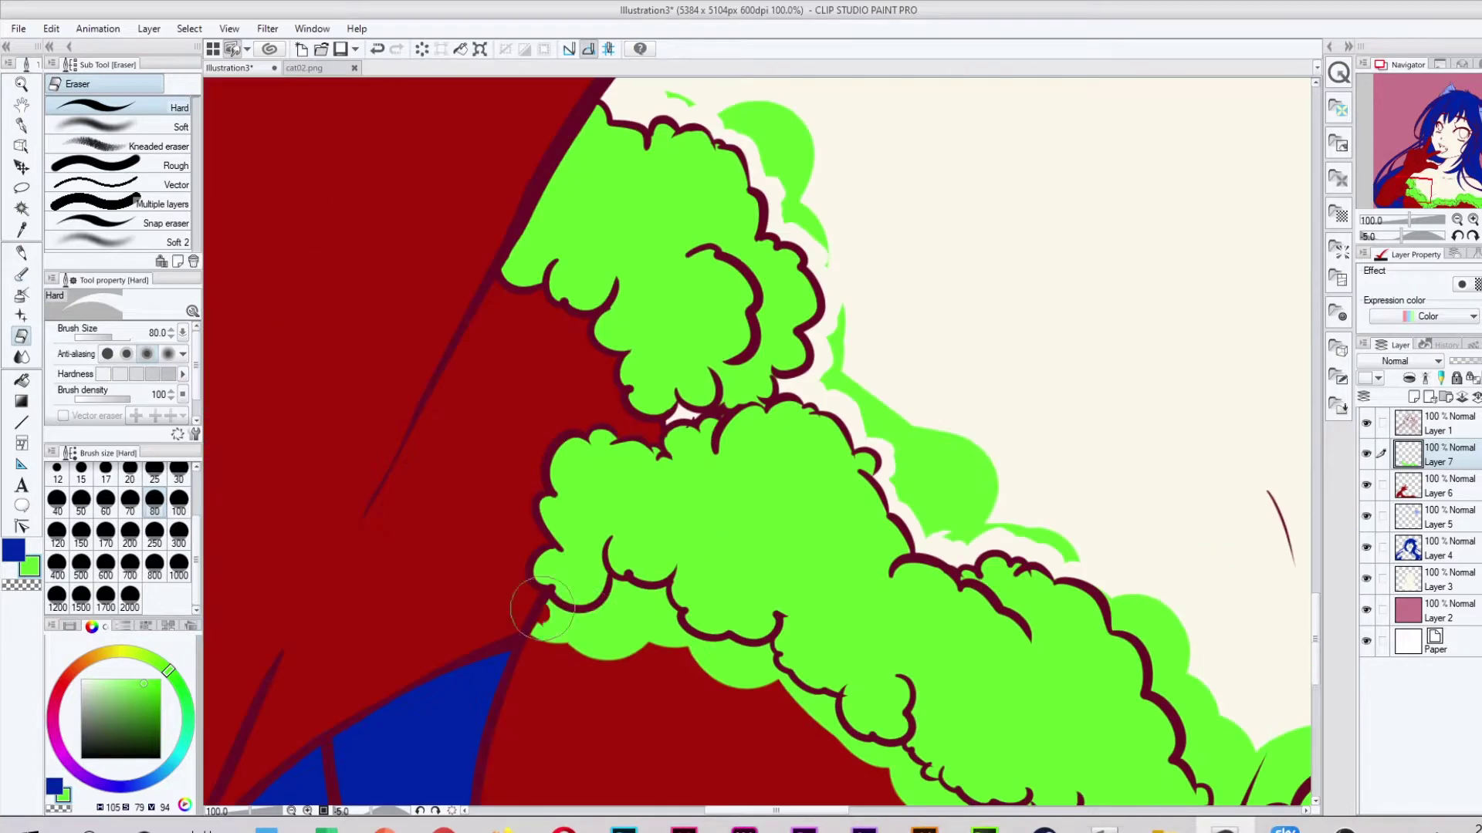
Erase the bright green along both edges of the diagonal trim and the lower edge of the central trim on Layer 7.
drag(843, 743, 645, 548)
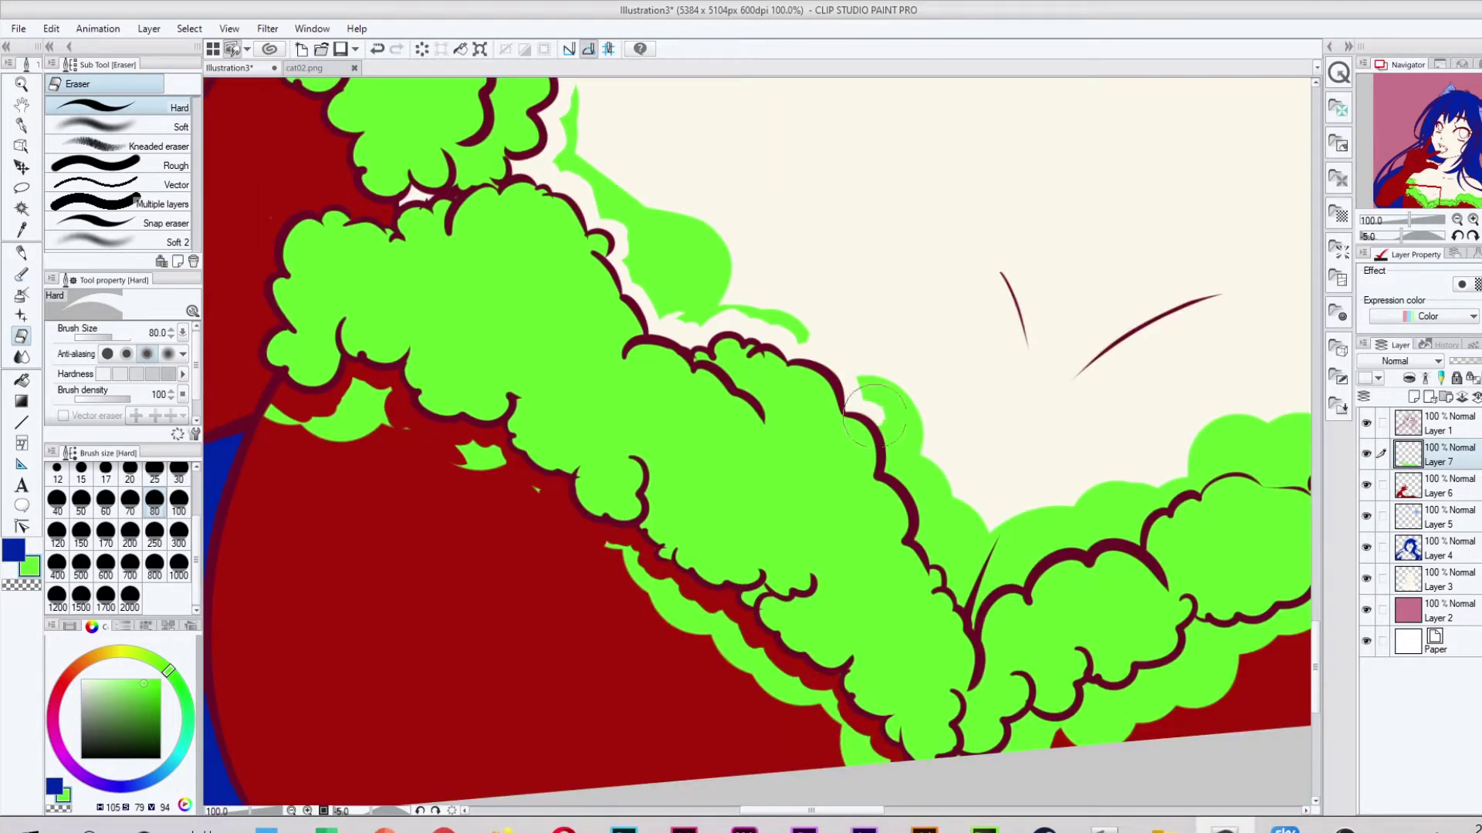
drag(871, 811, 950, 814)
drag(733, 578, 841, 590)
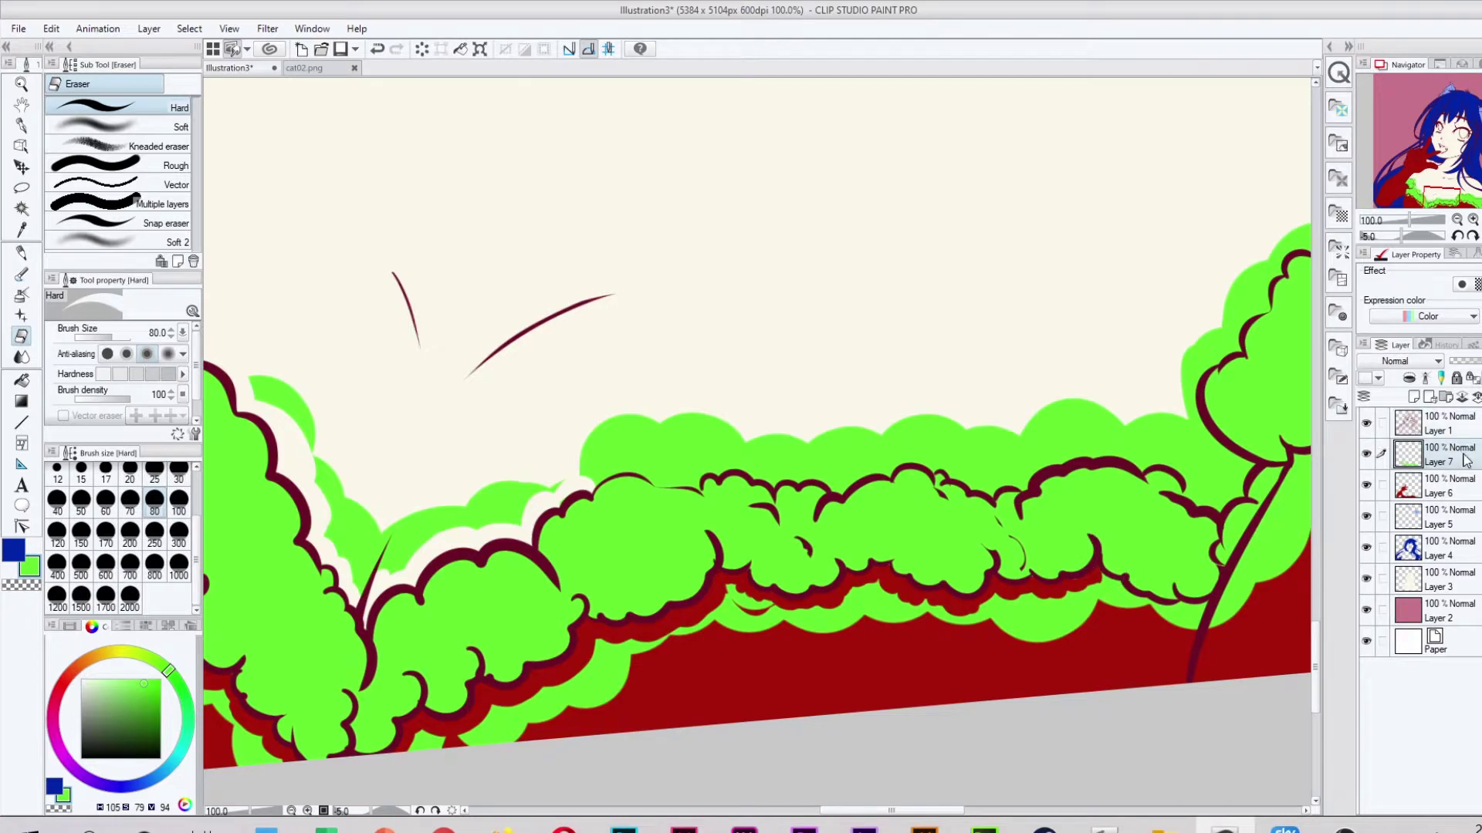
mouse_move(699, 440)
mouse_down()
mouse_move(679, 486)
mouse_move(692, 451)
mouse_up()
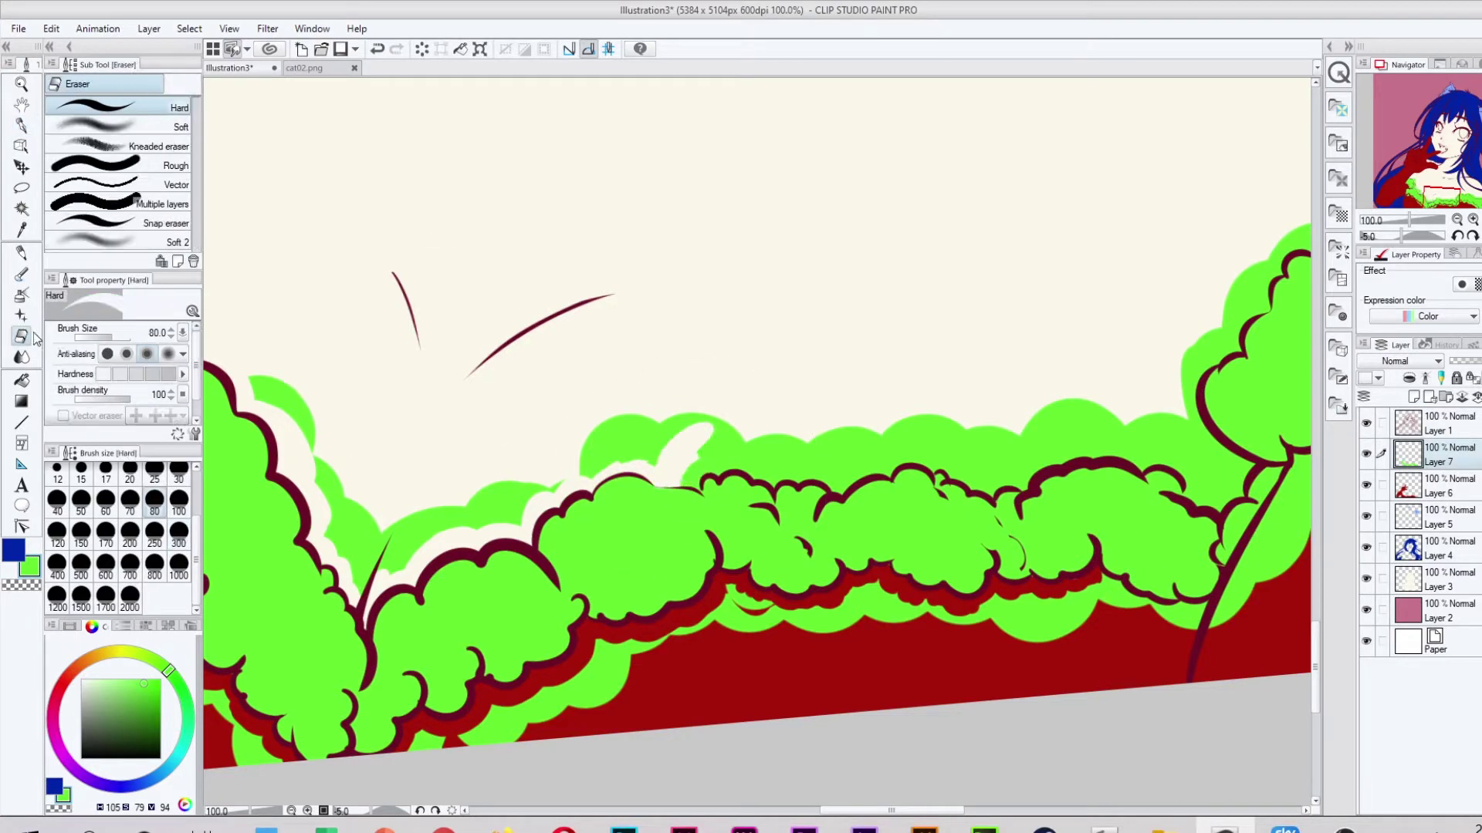
Reduce the eraser to size 30 and trace the upper edge of the central fur trim to remove the green.
scroll(744, 446, up, 2)
key(bracketleft)
key(bracketleft)
key(bracketleft)
key(bracketleft)
key(bracketleft)
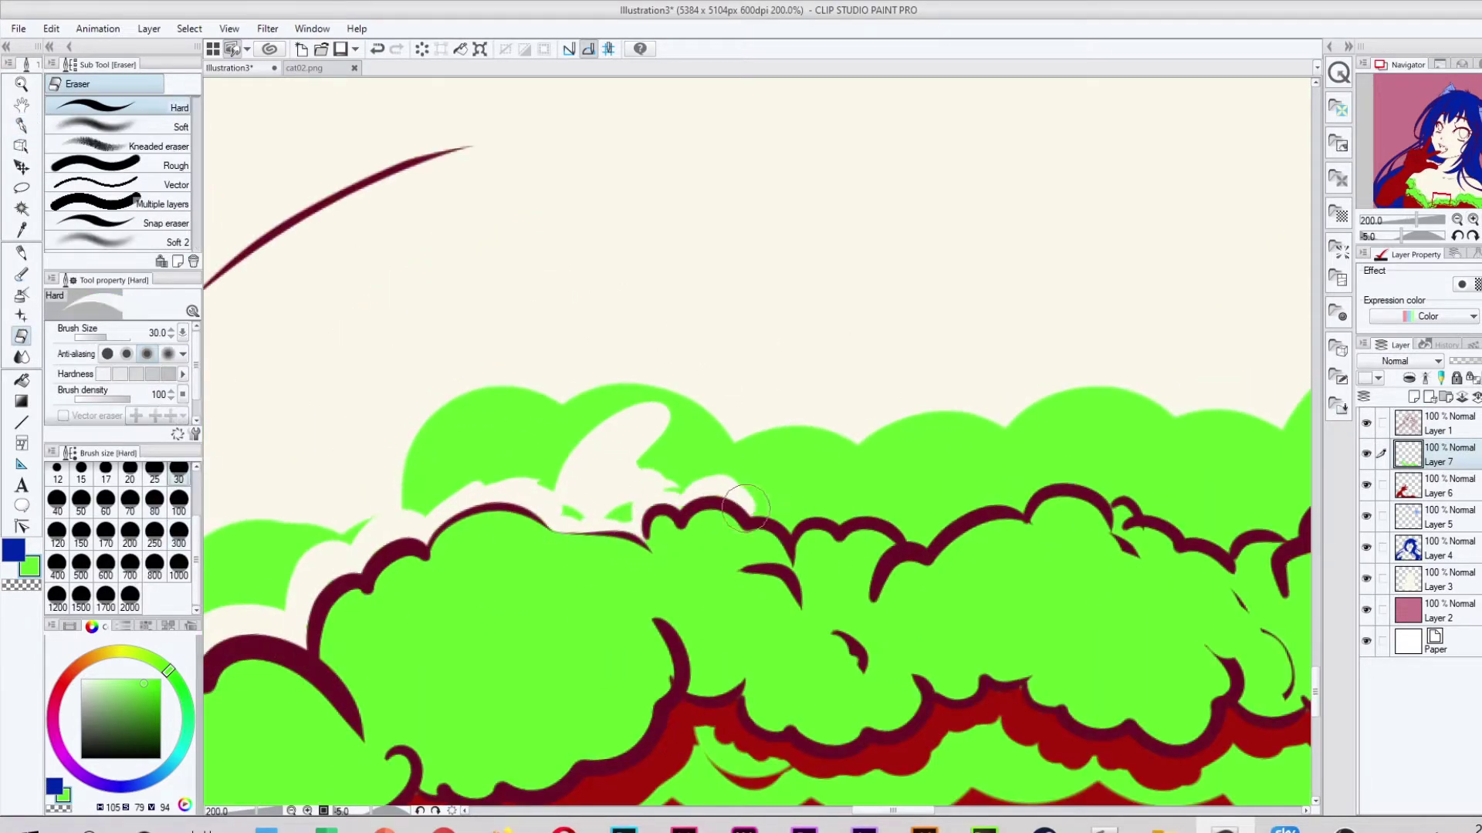
drag(1103, 485, 794, 529)
mouse_move(609, 401)
mouse_down()
mouse_move(895, 363)
mouse_move(1104, 446)
mouse_up()
mouse_move(965, 617)
mouse_down()
mouse_move(1173, 432)
mouse_move(470, 370)
mouse_up()
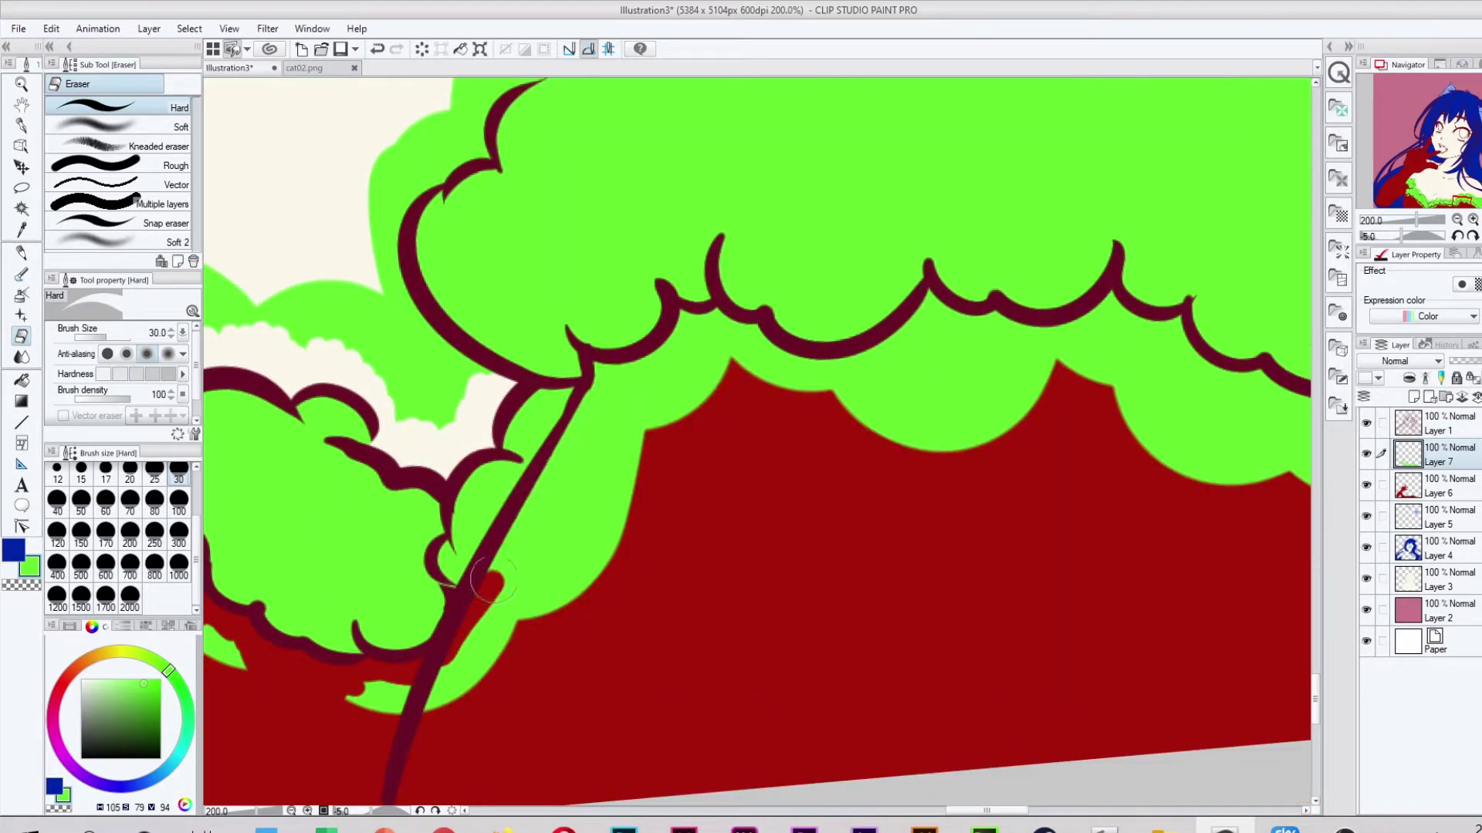
Erase the green beside the dress seam and along the upper contour of the fur trim on the far bust.
drag(471, 232, 501, 656)
mouse_move(463, 494)
mouse_down()
mouse_move(559, 313)
mouse_move(856, 315)
mouse_up()
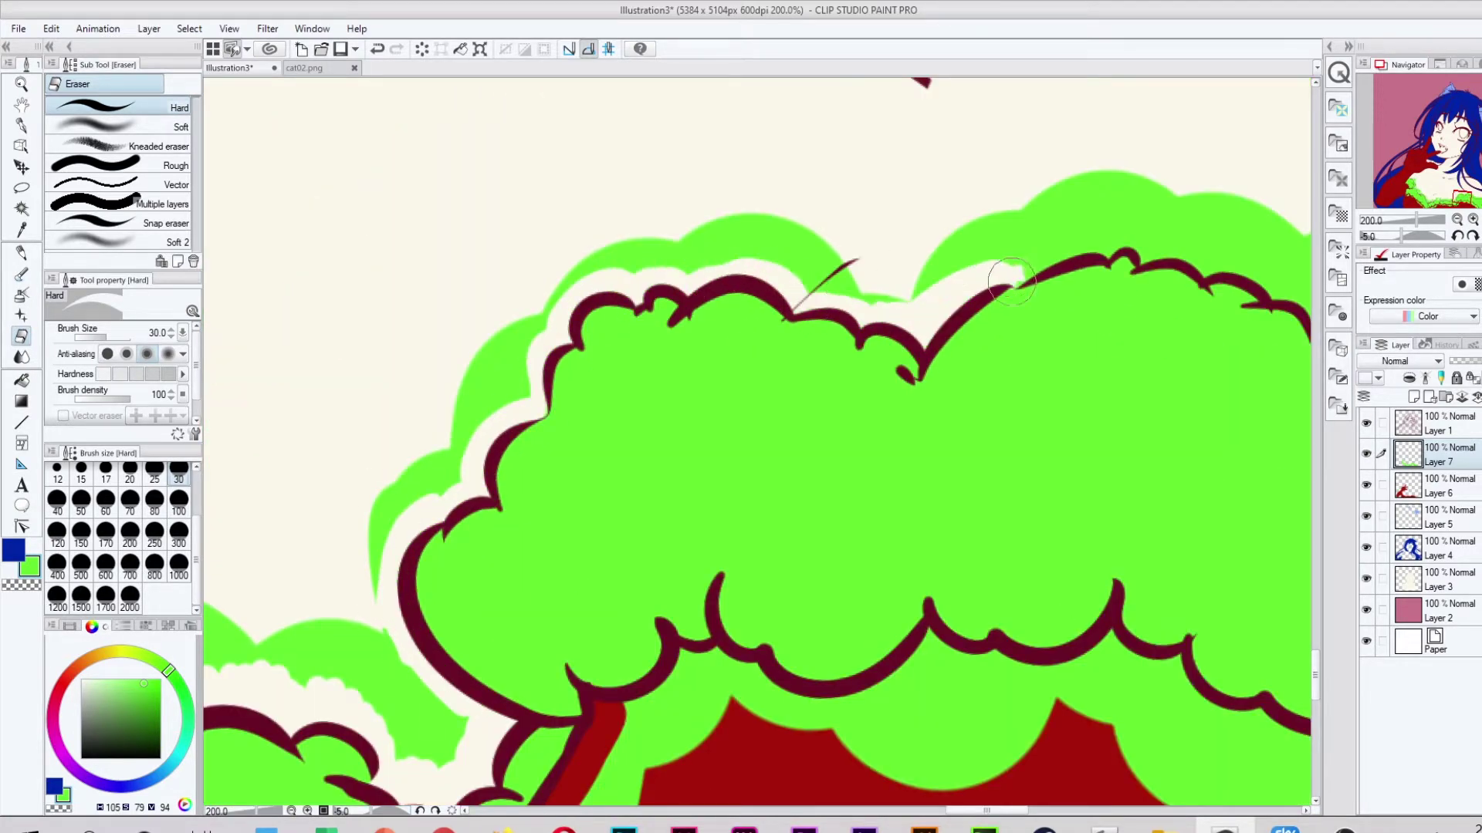
drag(984, 812, 997, 812)
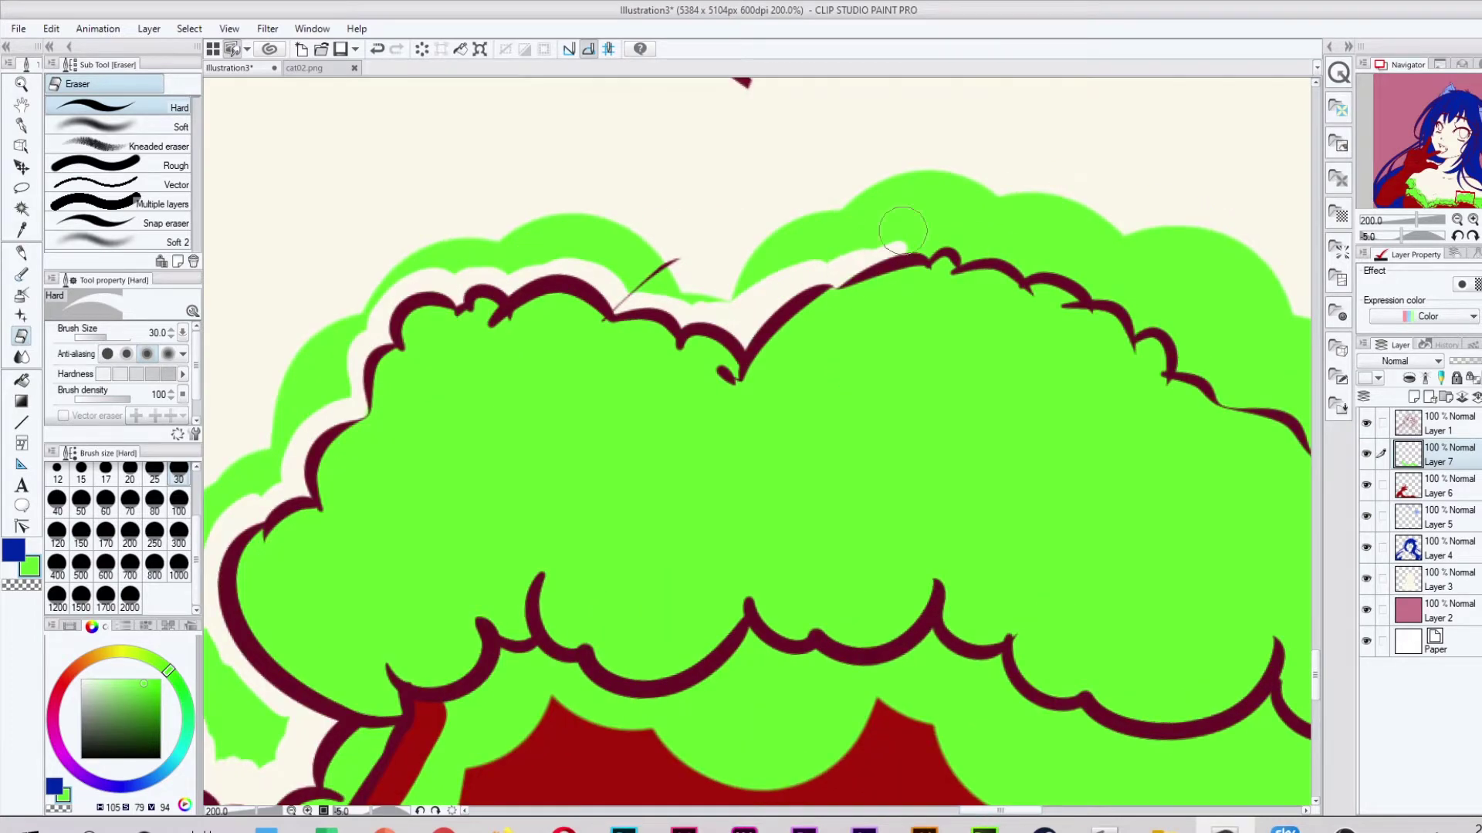
drag(463, 686, 996, 656)
Erase the bright green along the lower contour of the far bust trim where it meets the red dress.
scroll(996, 656, down, 5)
mouse_move(556, 679)
mouse_down()
mouse_move(802, 741)
mouse_move(934, 733)
mouse_up()
scroll(950, 567, down, 3)
scroll(949, 567, down, 5)
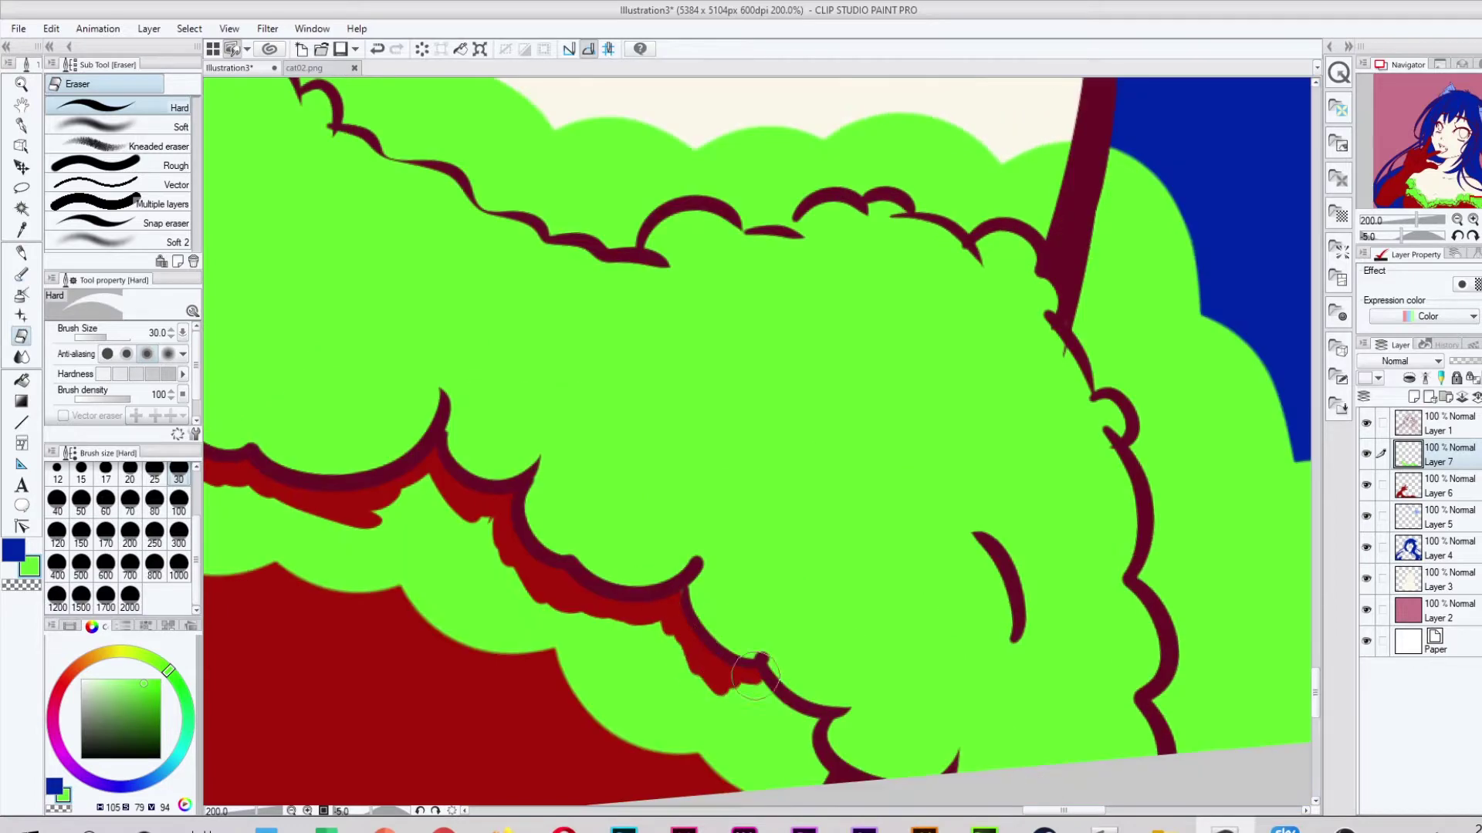
drag(795, 309, 826, 633)
Erase the green along the upper edge of the far bust trim up to the shoulder line and blue hair.
scroll(668, 557, up, 5)
scroll(668, 557, down, 5)
mouse_move(223, 331)
mouse_down()
mouse_move(656, 370)
mouse_move(926, 548)
mouse_move(1157, 579)
mouse_move(1266, 540)
mouse_up()
scroll(1078, 729, right, 4)
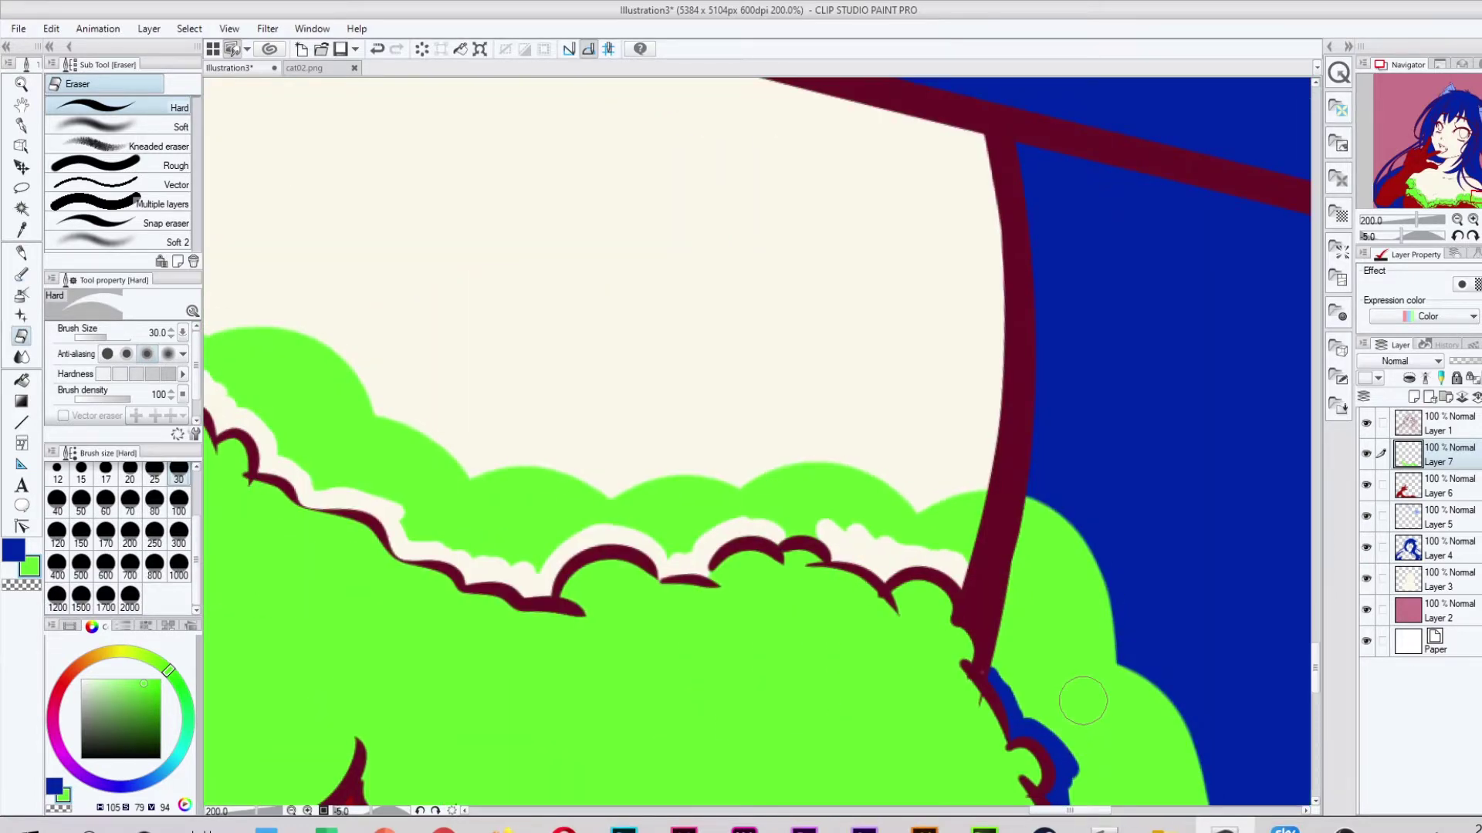
Set the eraser to size 80 and clear the leftover green around the far bust trim, over skin, hair and dress.
click(1457, 220)
click(154, 501)
mouse_move(996, 671)
mouse_down()
mouse_move(744, 429)
mouse_move(293, 382)
mouse_up()
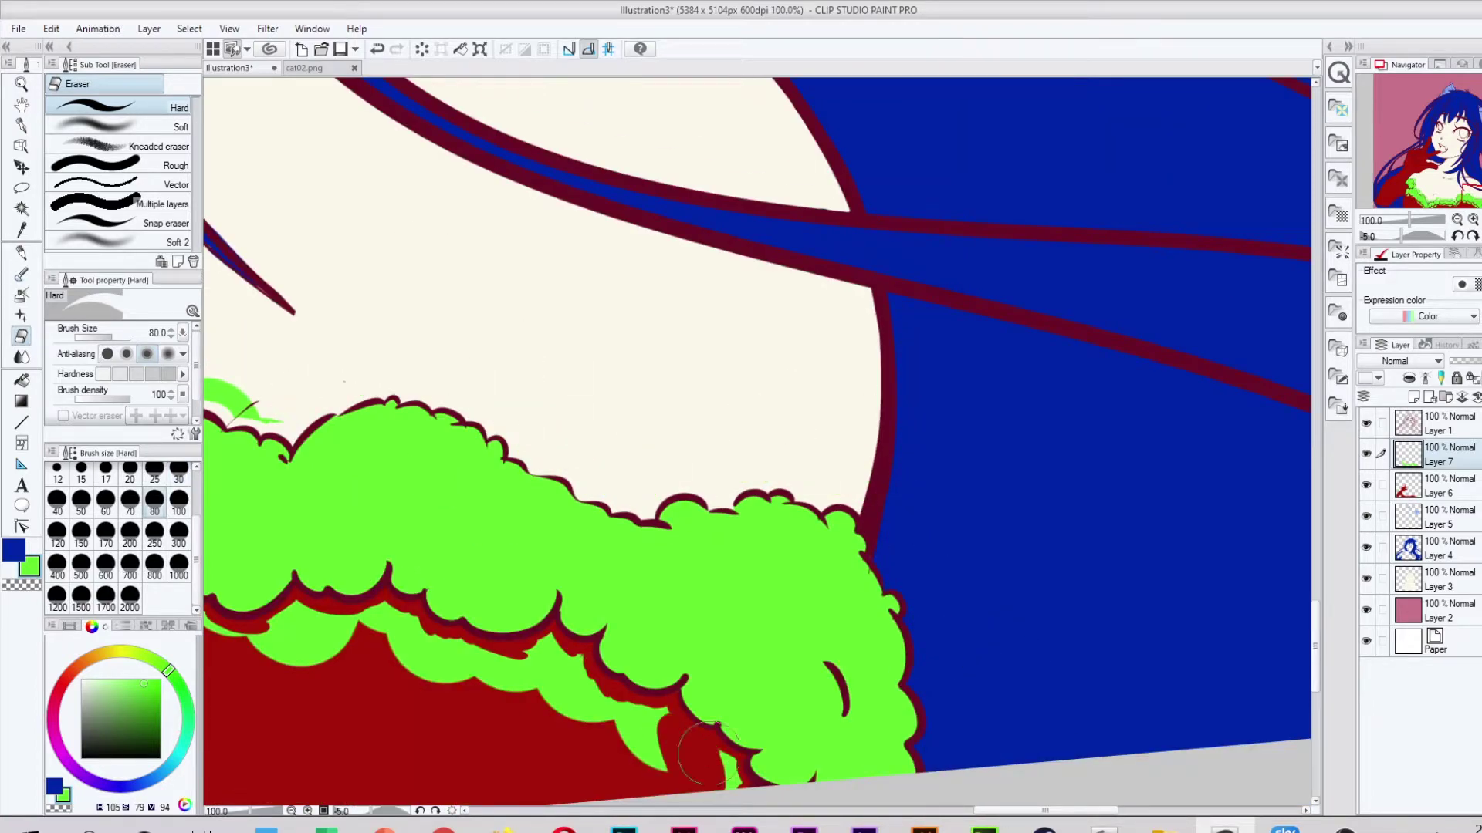
scroll(707, 752, left, 4)
drag(622, 348, 411, 579)
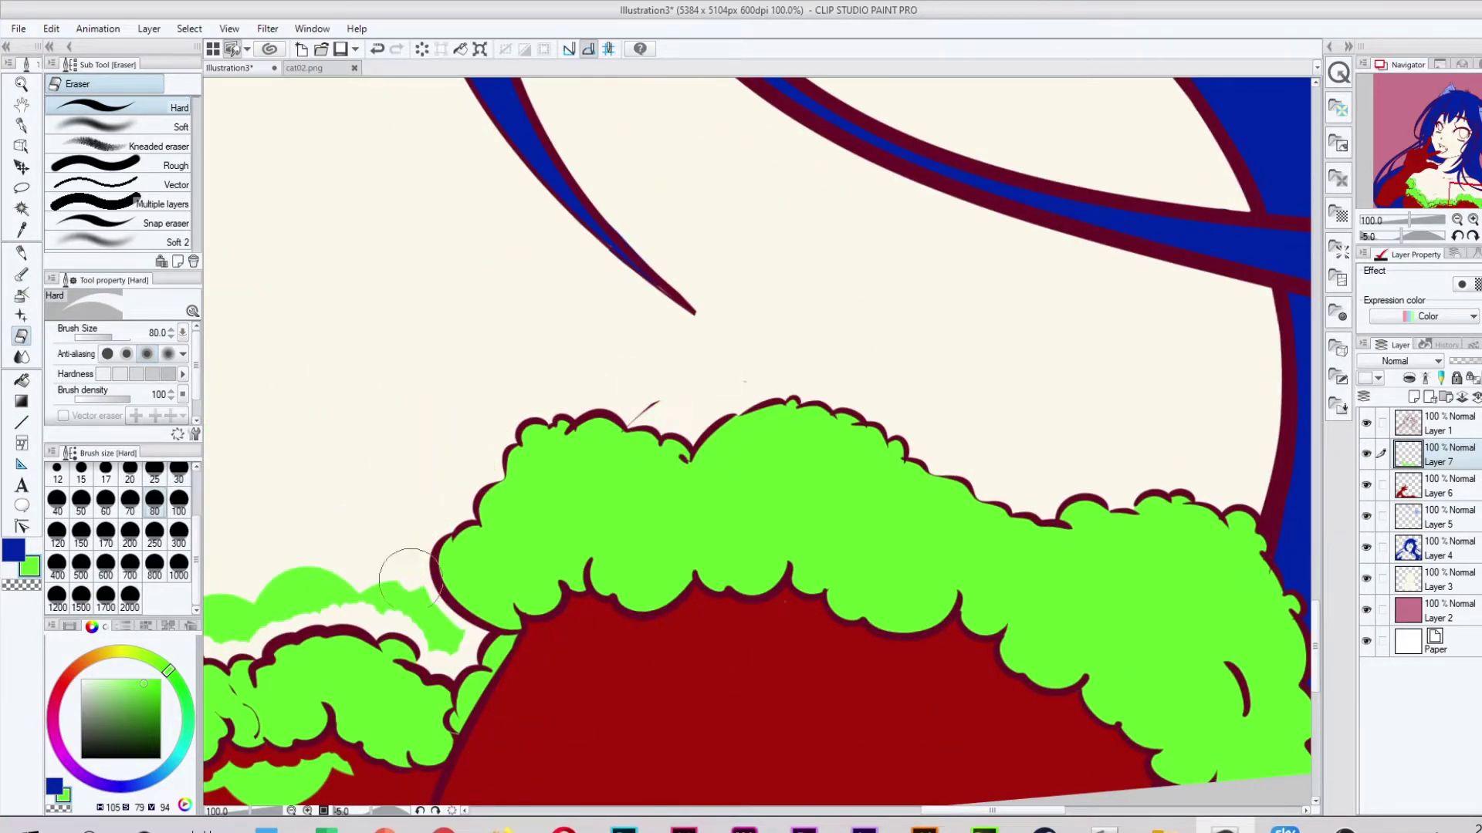
Clear the leftover green around the central trim, refining its edges with the eraser at size 25.
scroll(410, 579, left, 4)
drag(795, 432, 417, 463)
scroll(618, 463, left, 4)
click(155, 469)
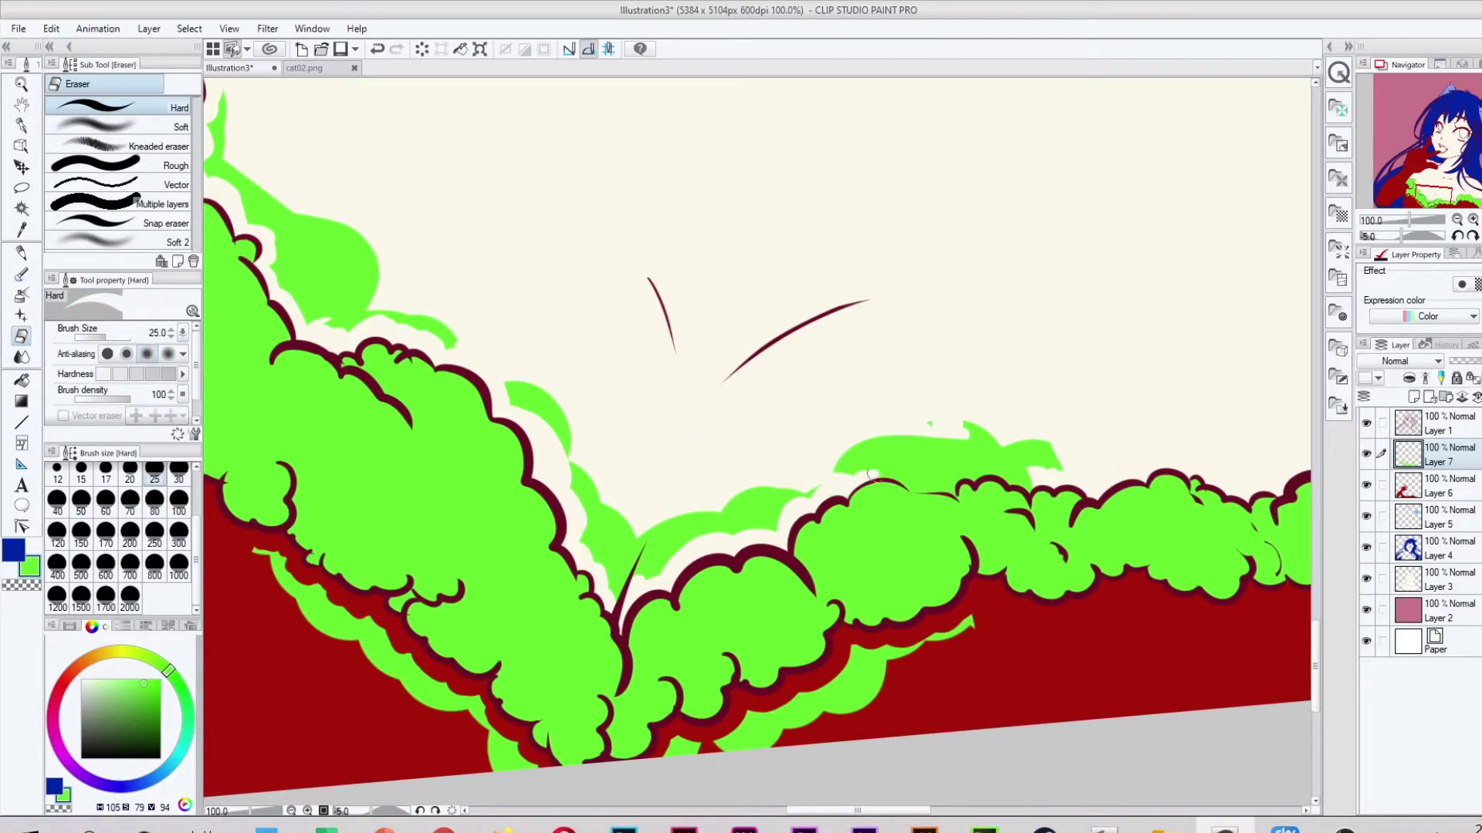
scroll(871, 474, up, 2)
scroll(880, 510, right, 4)
key(Delete)
scroll(756, 442, down, 3)
scroll(757, 442, left, 3)
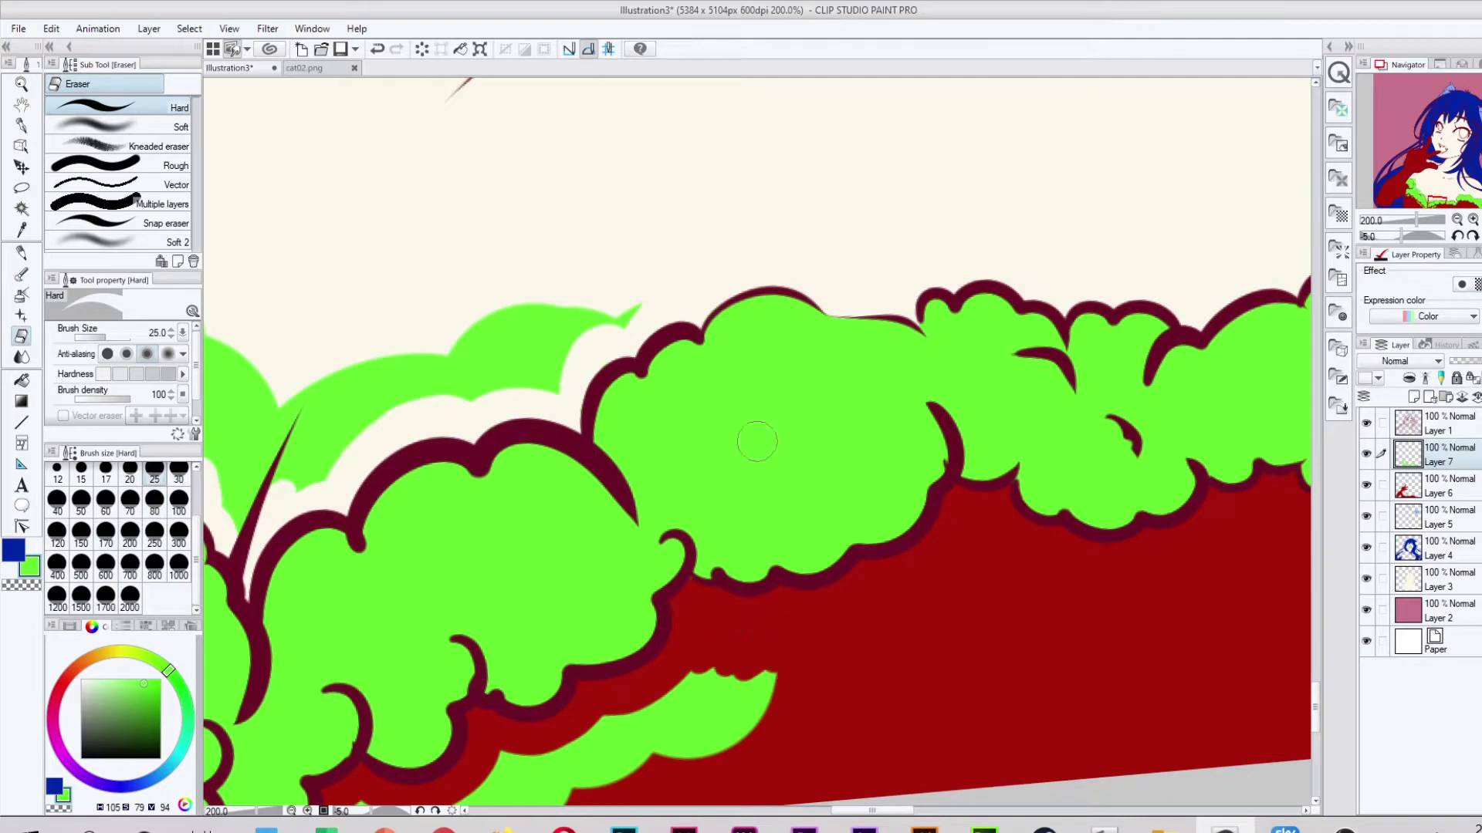
Clear the leftover green around the central trim and the dip where it meets the near bust trim, using eraser size 80.
scroll(757, 441, down, 3)
drag(694, 533, 371, 633)
scroll(370, 633, up, 4)
click(154, 502)
drag(888, 324, 926, 610)
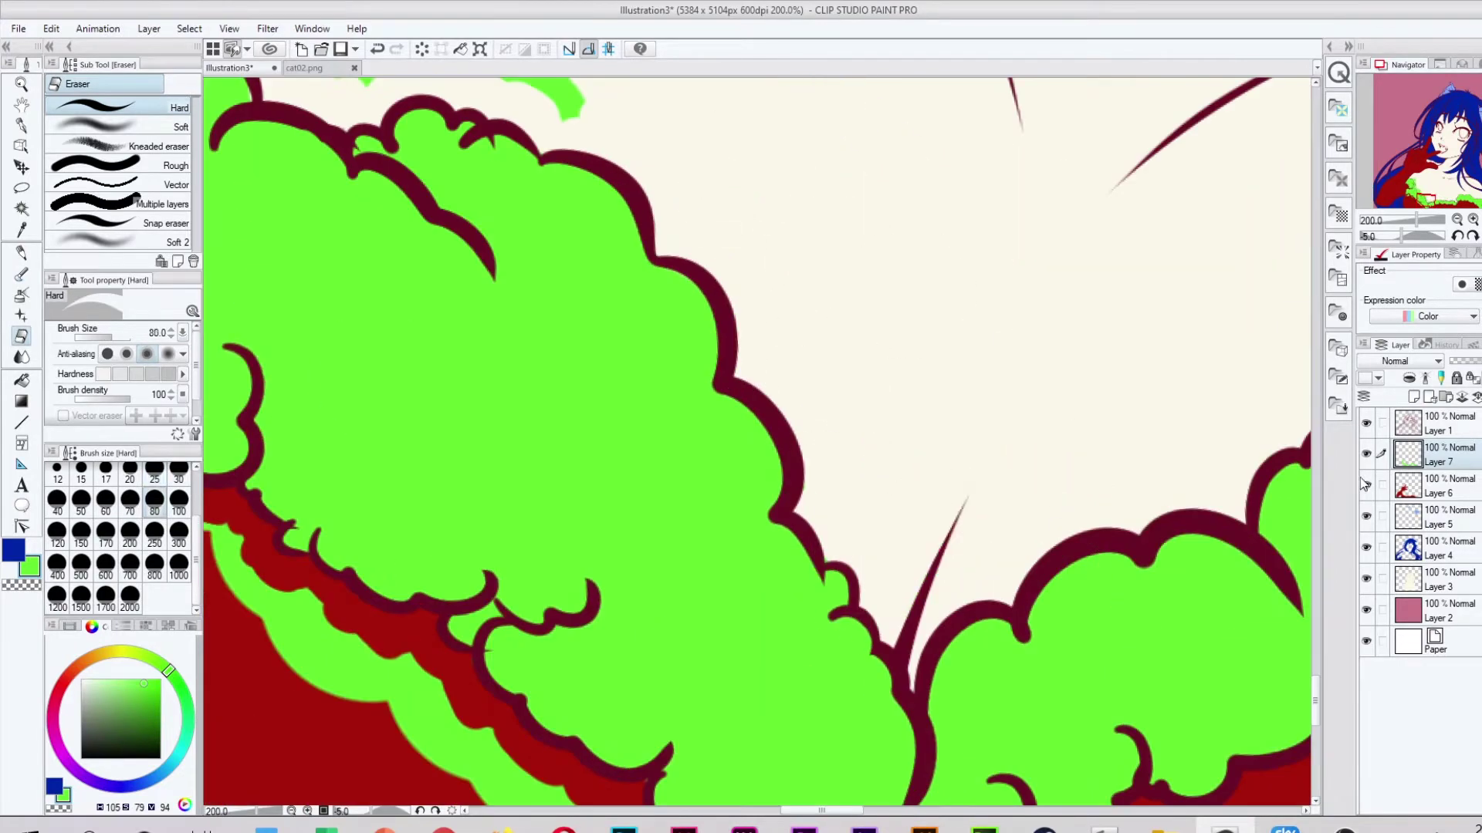
Erase the leftover green above and below the near bust trim, over the skin and the red dress.
scroll(757, 440, down, 3)
drag(463, 362, 540, 494)
scroll(661, 497, up, 5)
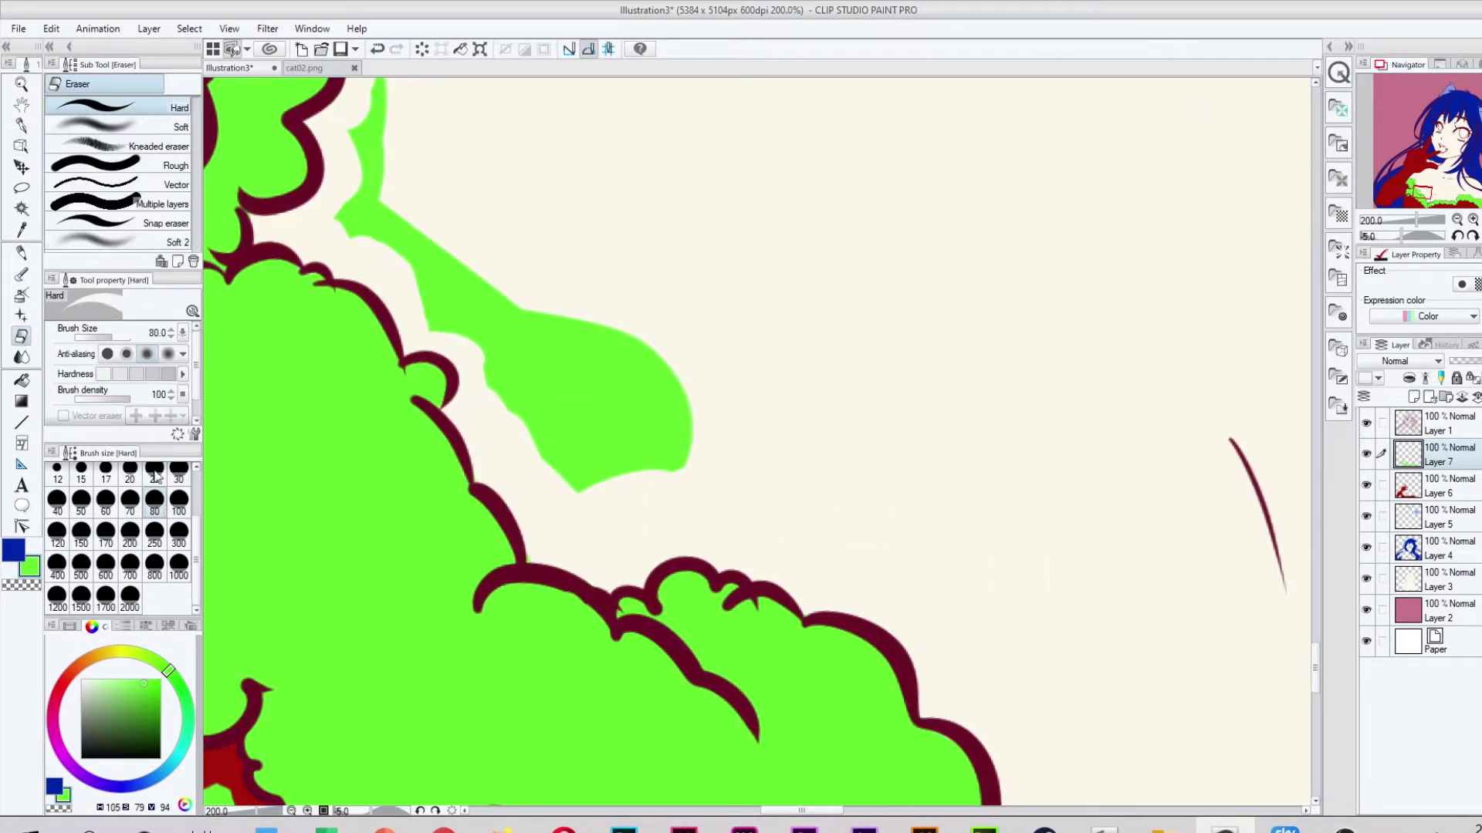
key(Delete)
scroll(410, 473, down, 5)
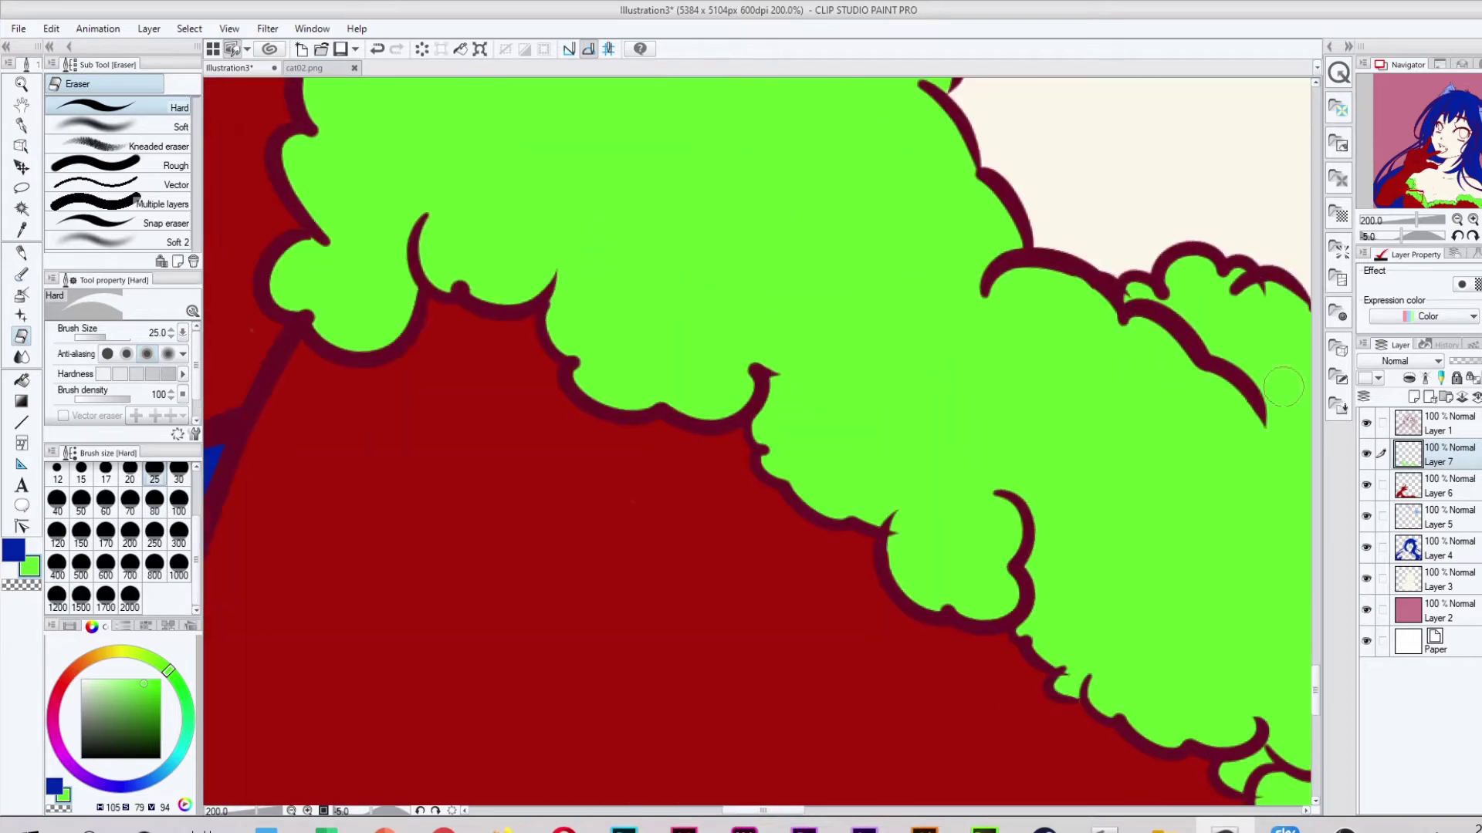
Erase the stray green over the skin beside the fur trim under the gloved arm, using eraser size 25.
scroll(410, 473, up, 3)
scroll(966, 652, up, 4)
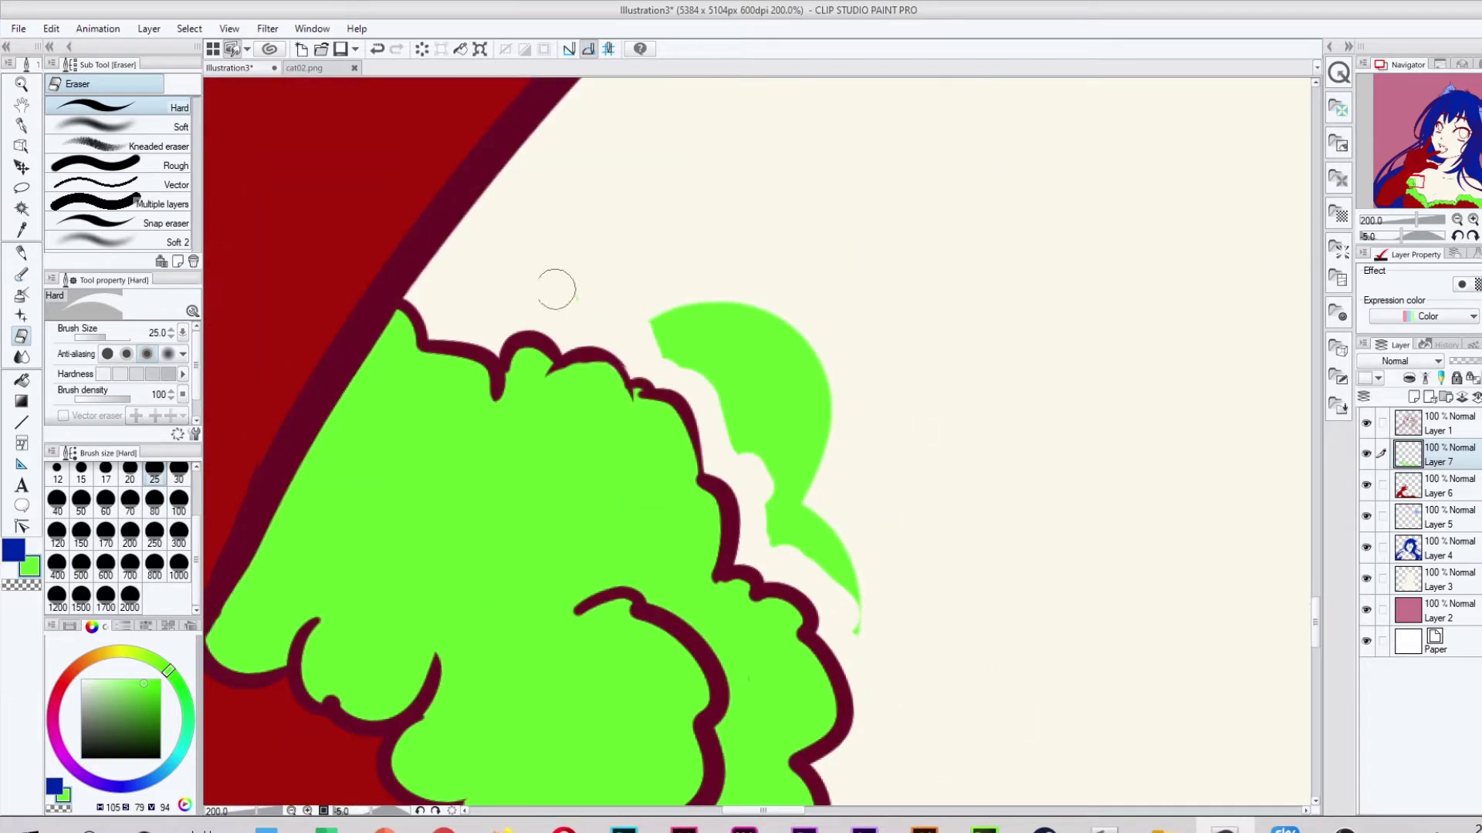
drag(771, 494, 827, 569)
mouse_move(740, 432)
mouse_down()
mouse_move(688, 281)
mouse_move(810, 401)
mouse_up()
Recolour the green fur trim off-white with the G-pen at size 2000 and check the cat02.png reference.
key(ctrl+minus)
key(ctrl+minus)
key(ctrl+minus)
key(ctrl+minus)
key(ctrl+minus)
key(p)
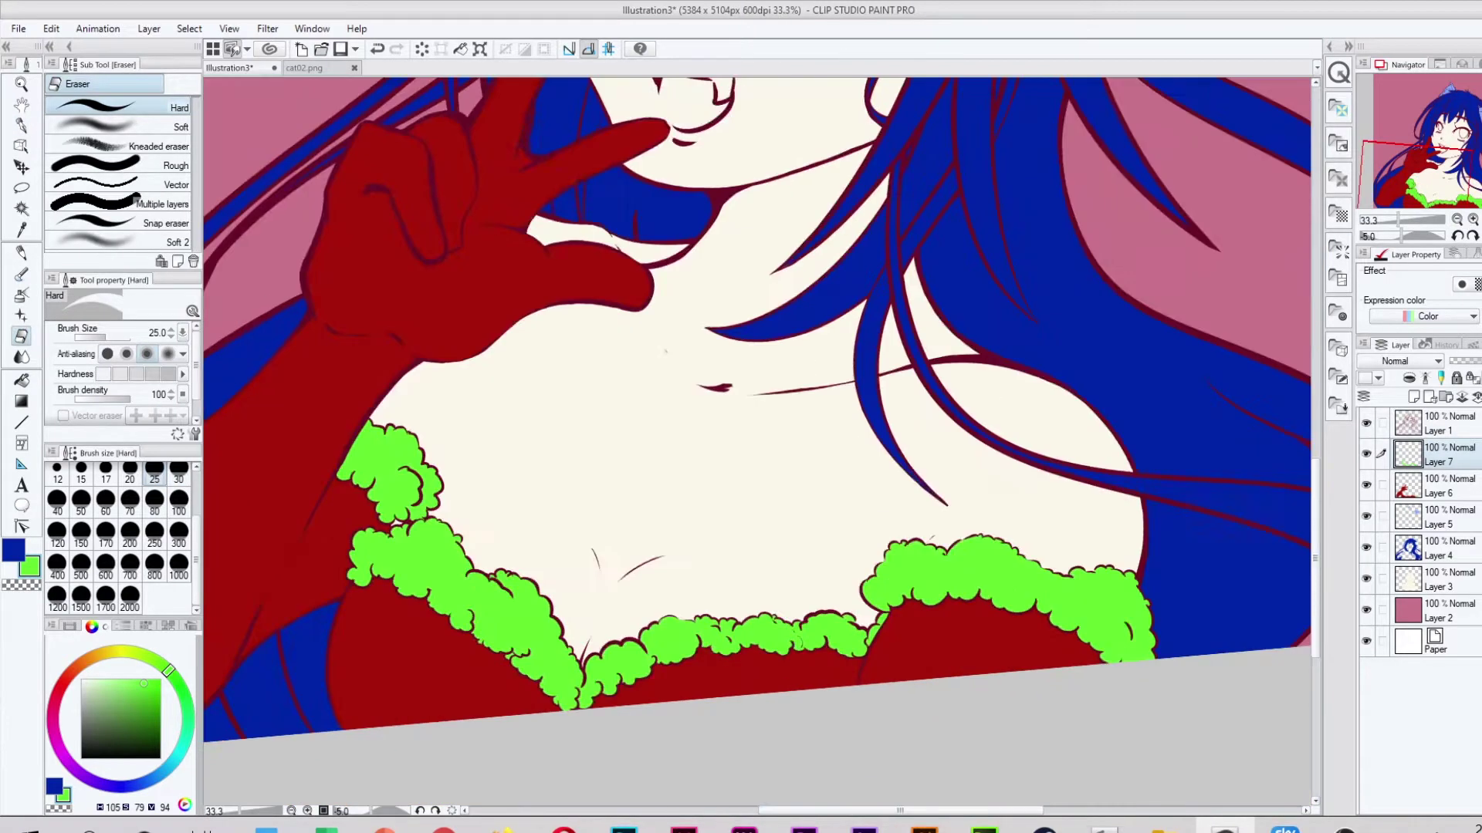
key(ctrl+minus)
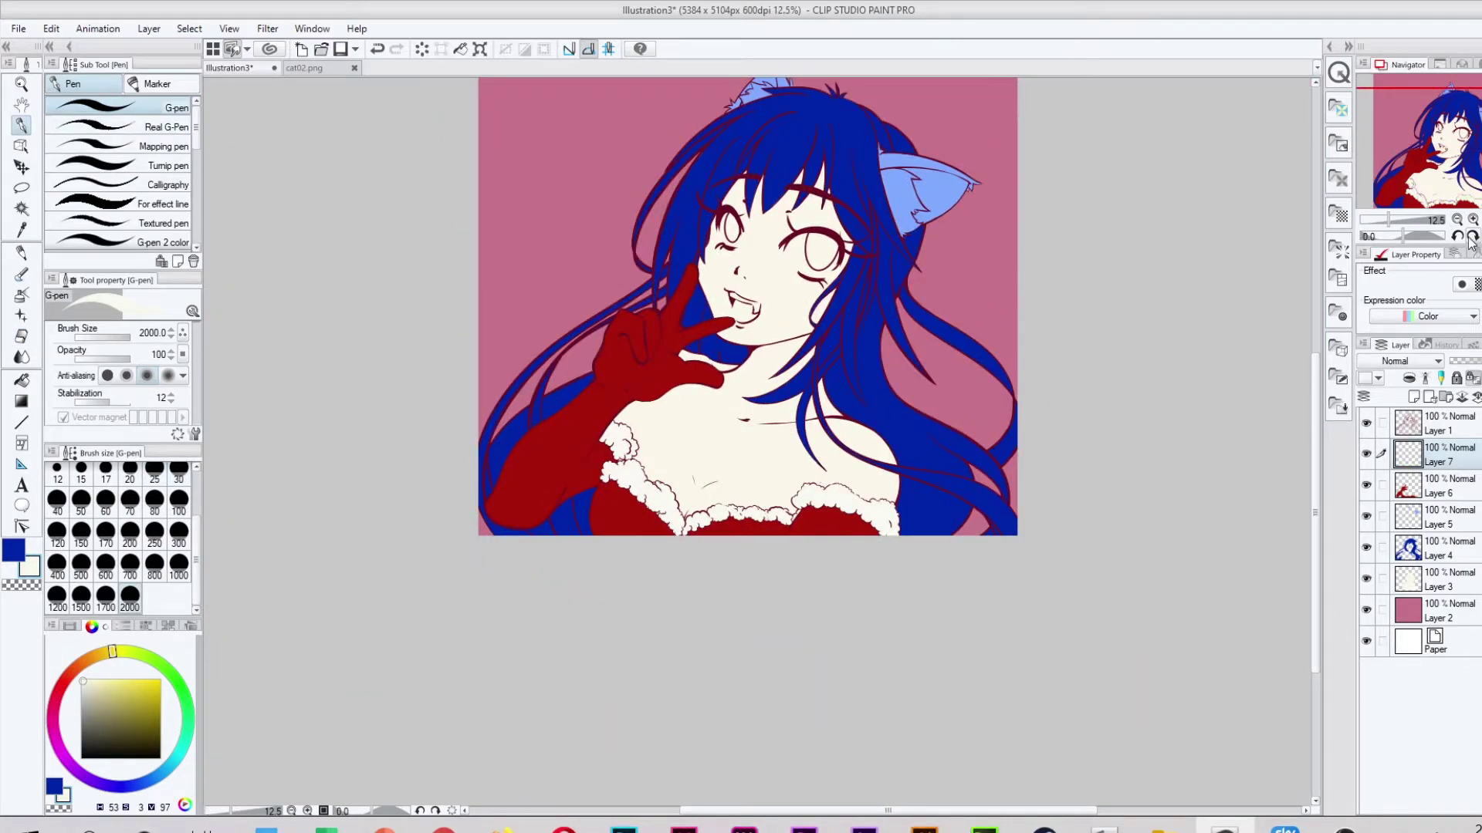
click(304, 68)
click(221, 68)
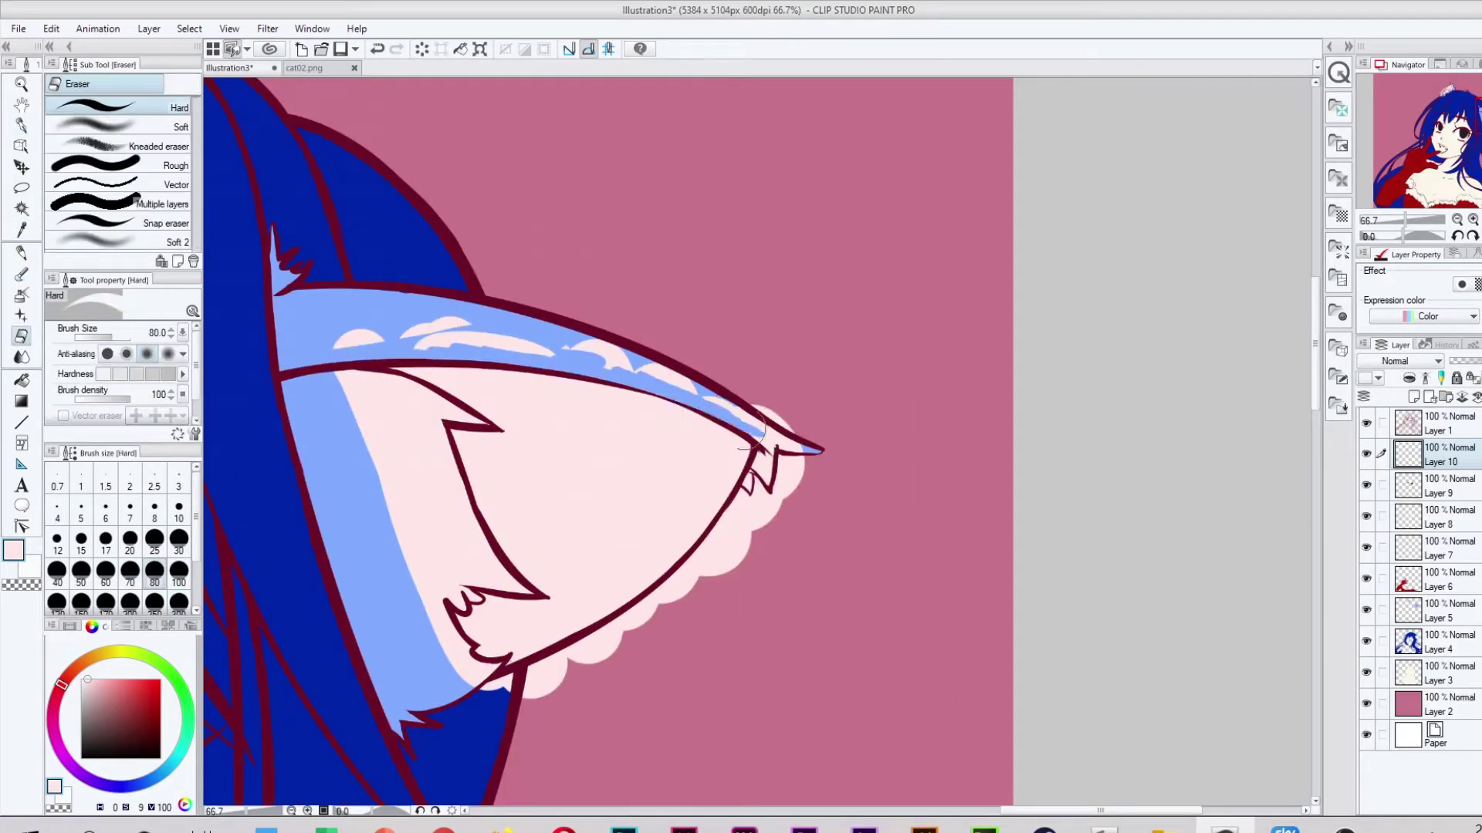
Erase the excess pale pink outside the inner areas of both cat ears on Layer 10.
mouse_move(752, 438)
mouse_down()
mouse_move(779, 494)
mouse_move(645, 628)
mouse_move(652, 614)
mouse_move(463, 648)
mouse_move(462, 417)
mouse_up()
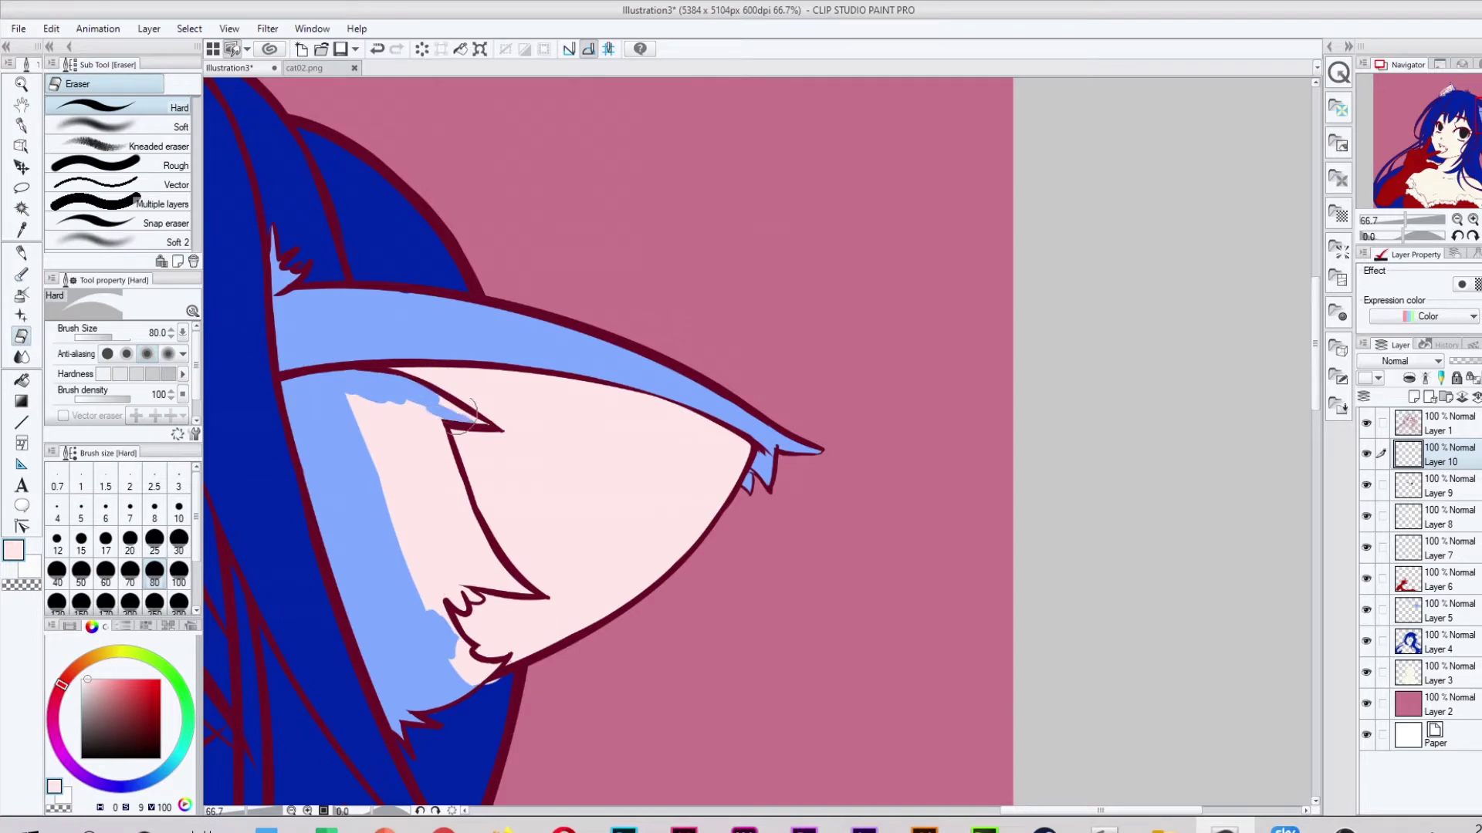
drag(514, 680, 401, 409)
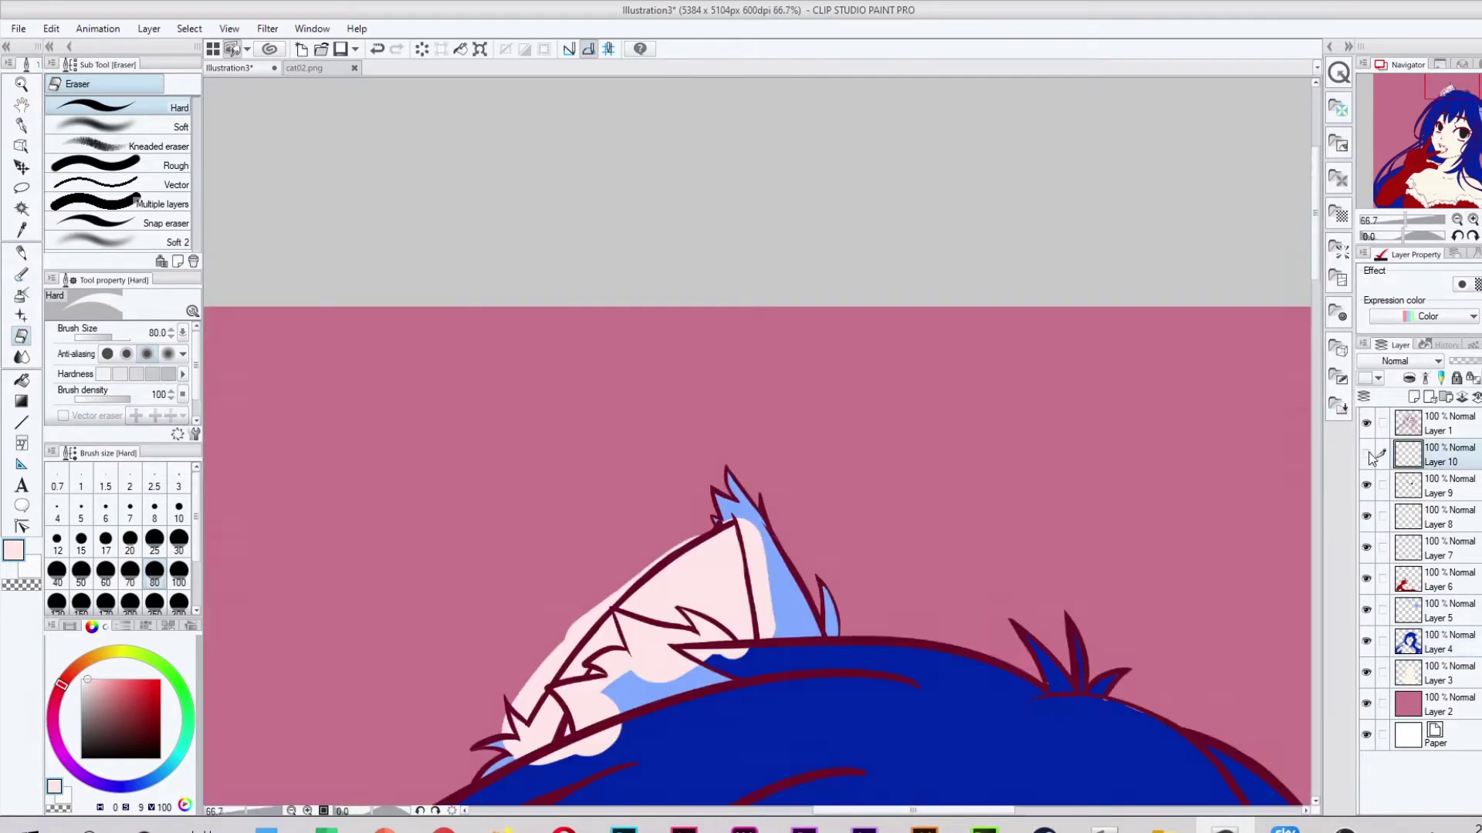
scroll(756, 428, up, 2)
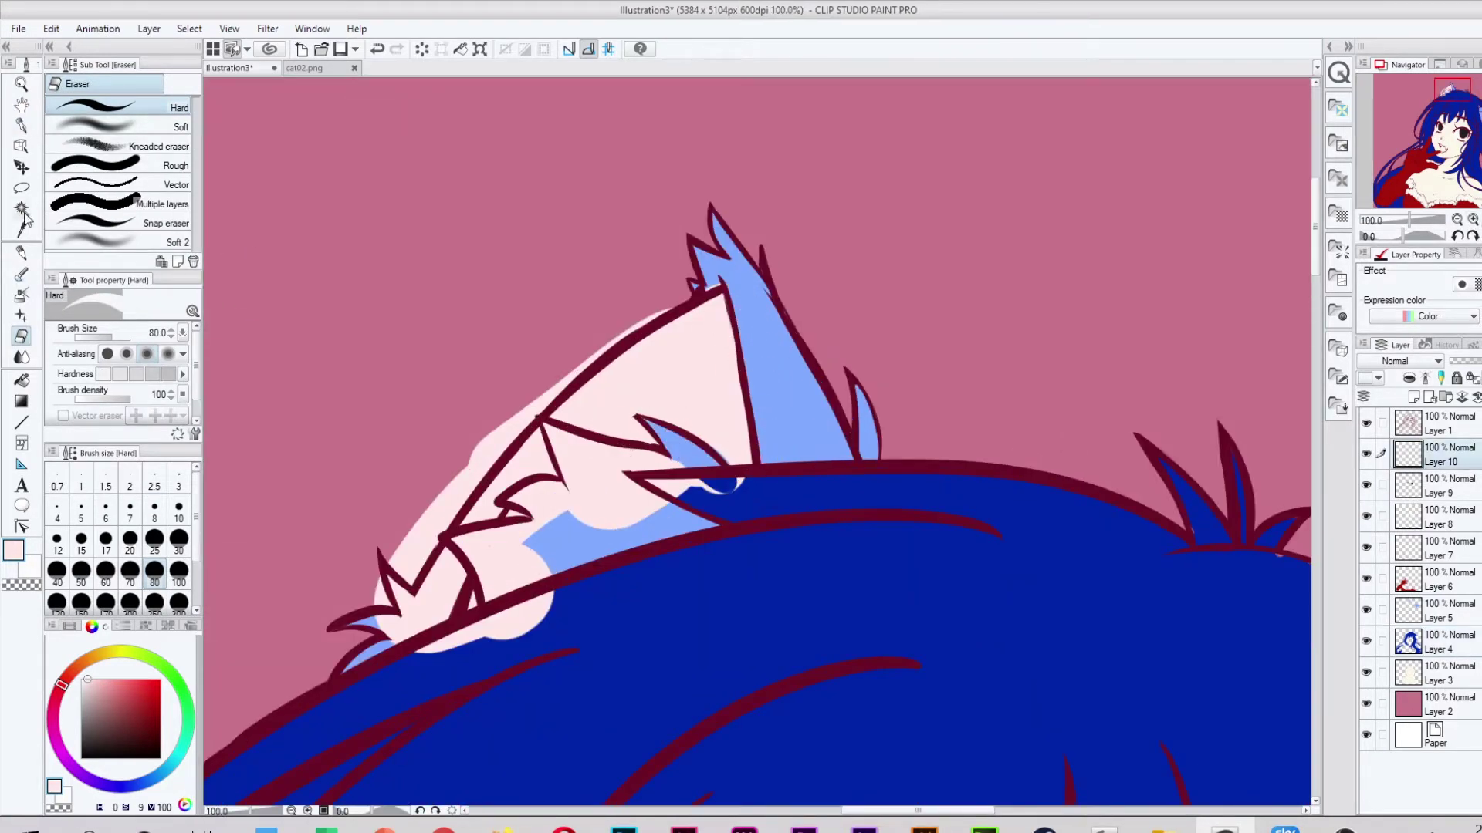
mouse_move(722, 455)
mouse_down()
mouse_move(757, 497)
mouse_move(463, 556)
mouse_move(531, 408)
mouse_up()
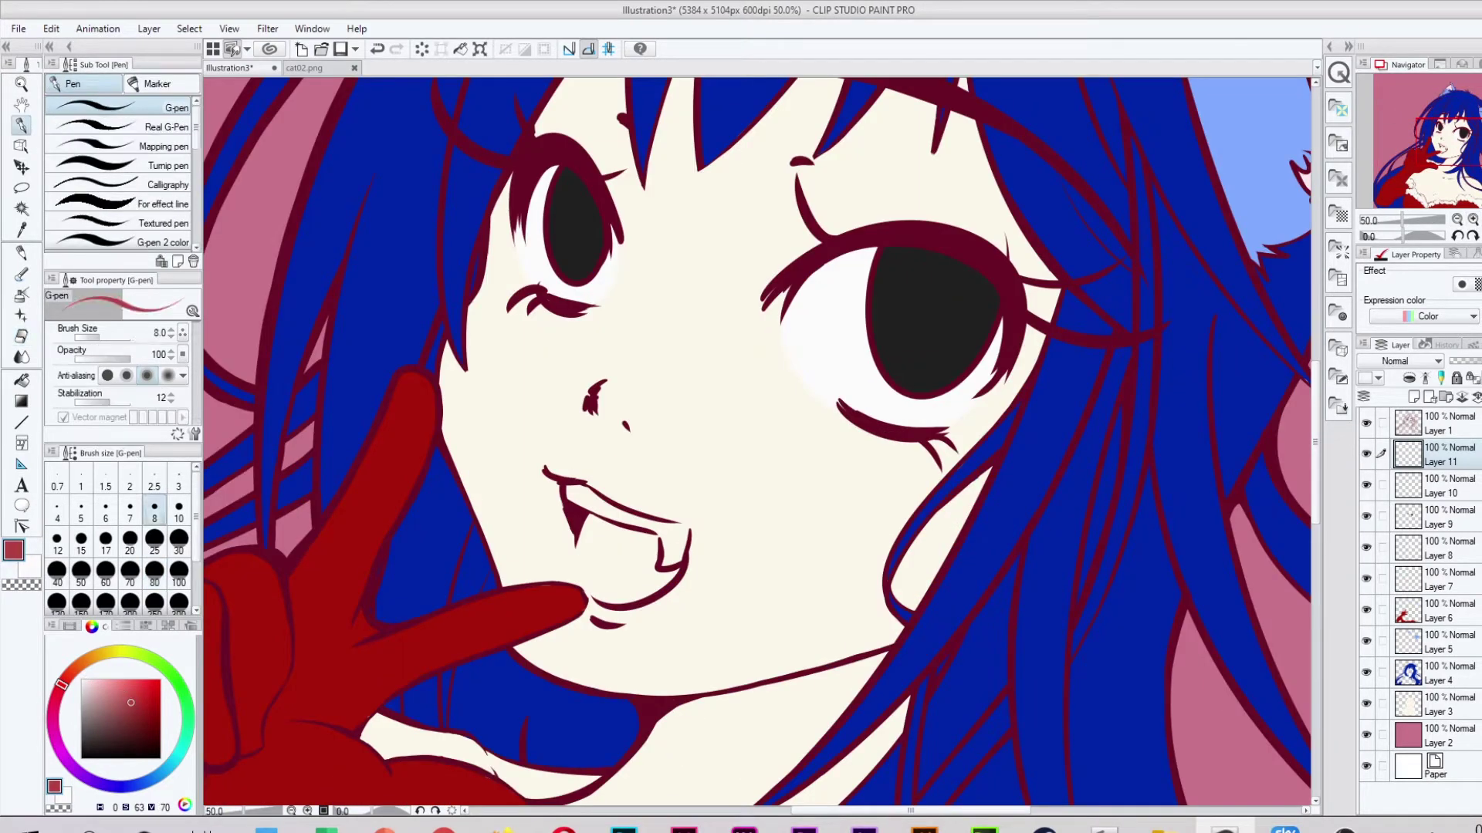
Colour the open mouth muted red on Layer 11, add a layer above it and erase the excess colour around the teeth.
drag(587, 533, 636, 612)
key(e)
key(ctrl+z)
click(176, 682)
key(ctrl+shift+n)
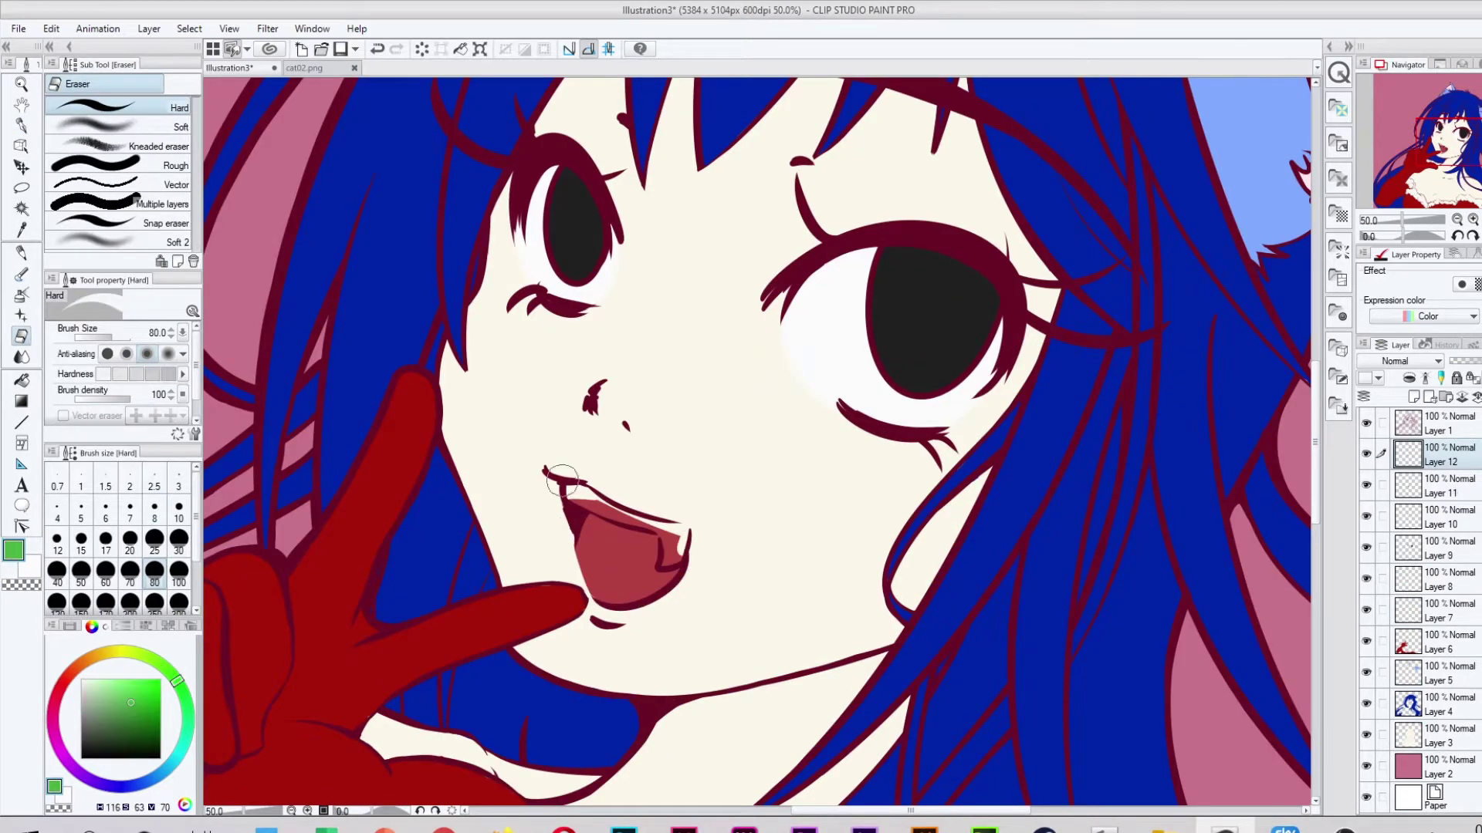
drag(698, 544, 549, 496)
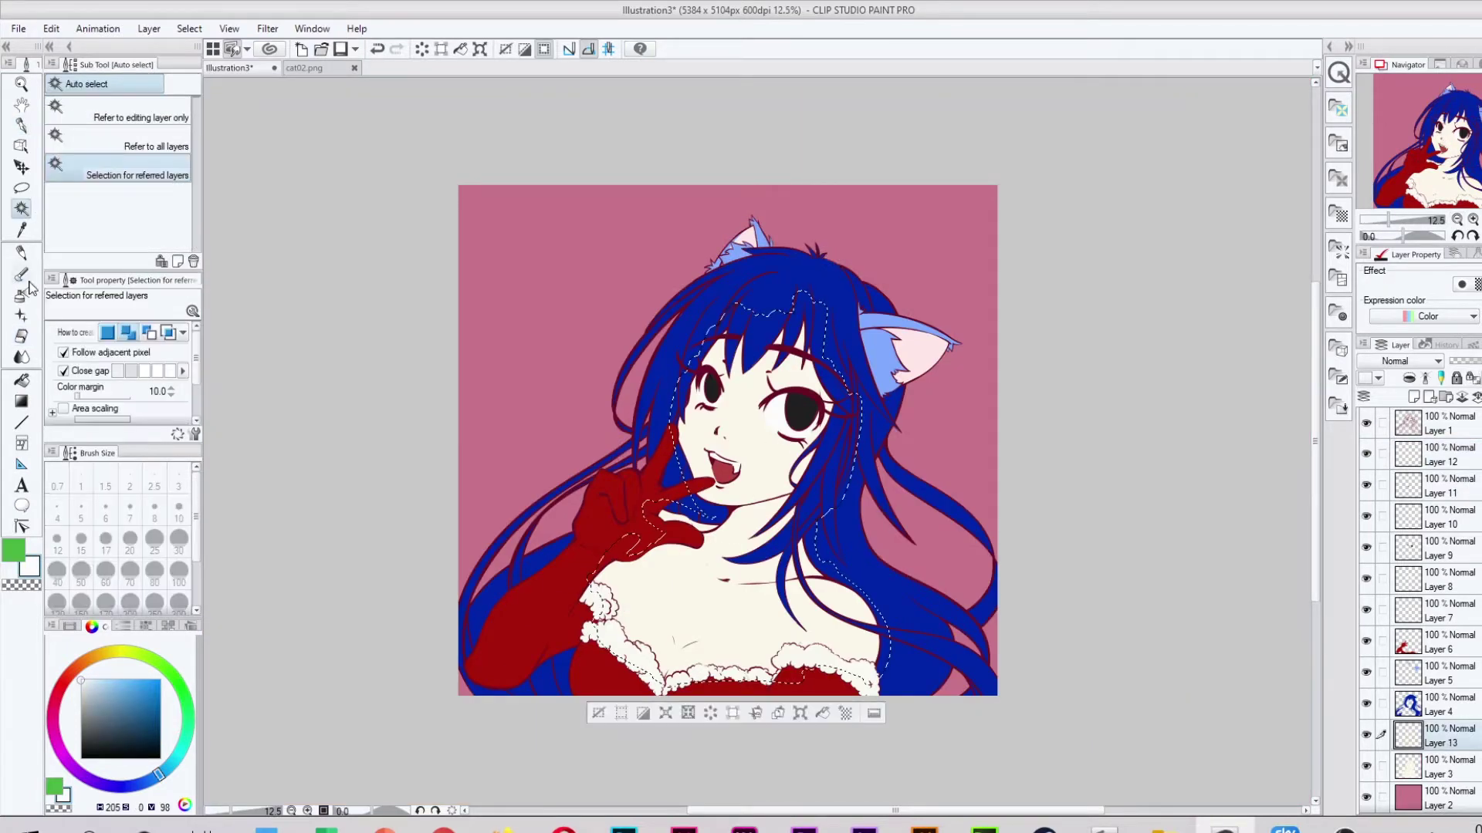
Airbrush soft warm shading along the edges of the selected skin on Layer 13, undoing any unwanted stroke.
click(21, 229)
click(22, 295)
drag(694, 540, 760, 633)
key(ctrl+z)
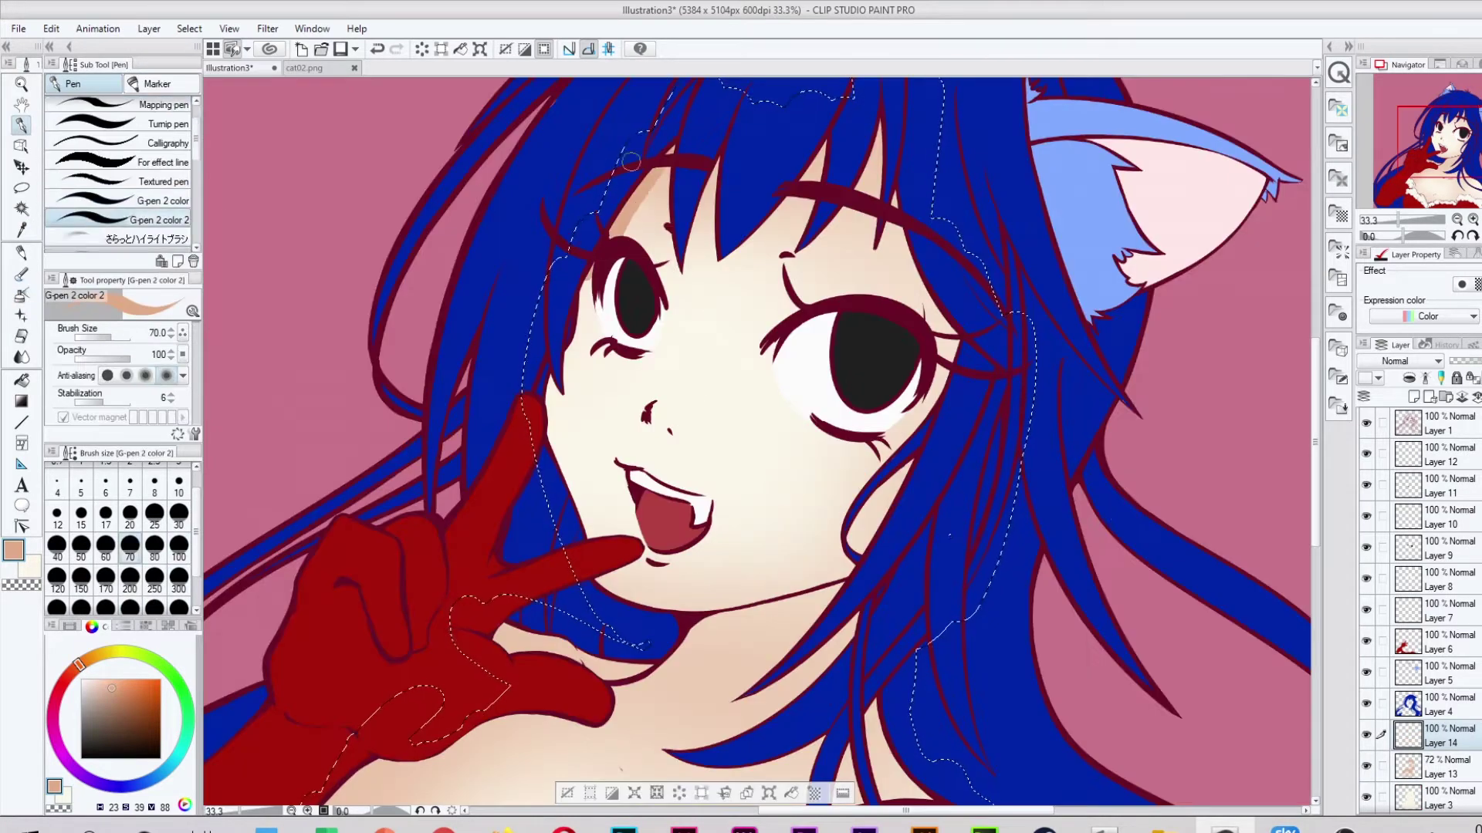
Paint peach shadows on Layer 14 under the fringe, at the eyelids and along the sides of the face, using pen size 70.
mouse_move(631, 161)
mouse_down()
mouse_move(594, 276)
mouse_move(587, 379)
mouse_move(656, 428)
mouse_up()
mouse_move(776, 258)
mouse_down()
mouse_move(804, 338)
mouse_move(885, 305)
mouse_move(818, 294)
mouse_up()
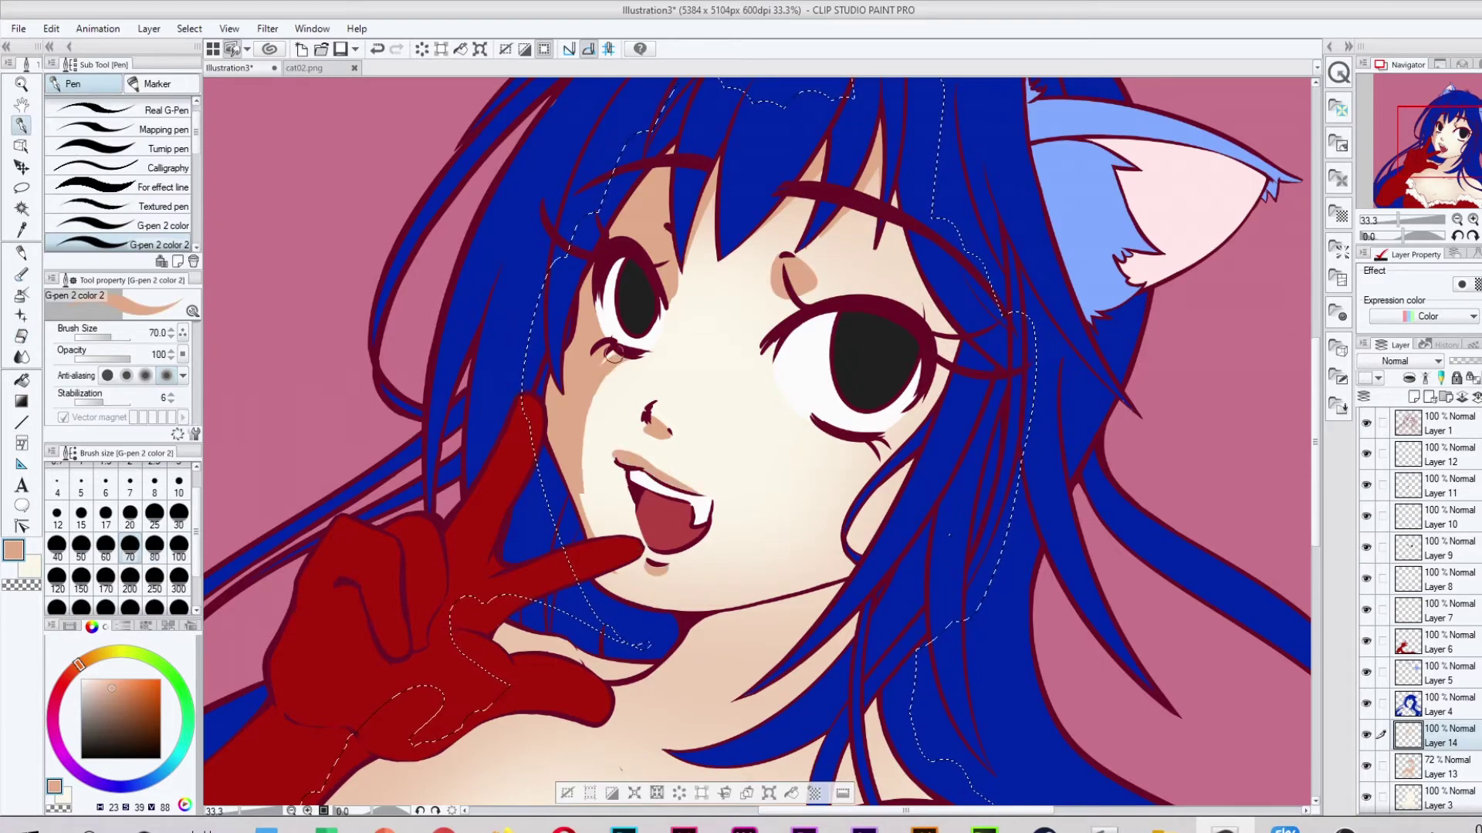
drag(1318, 381, 1318, 408)
mouse_move(849, 463)
mouse_down()
mouse_move(587, 575)
mouse_move(810, 556)
mouse_up()
Paint peach shadows on the neck beneath the hair strands and on the skin below the red glove.
scroll(772, 541, down, 5)
mouse_move(880, 409)
mouse_down()
mouse_move(842, 525)
mouse_move(648, 537)
mouse_up()
mouse_move(548, 447)
mouse_down()
mouse_move(448, 463)
mouse_move(324, 540)
mouse_up()
Paint peach shadows on the skin along the fur trim and around the bust crease.
scroll(572, 320, down, 3)
mouse_move(371, 417)
mouse_down()
mouse_move(386, 517)
mouse_move(607, 648)
mouse_up()
mouse_move(723, 644)
mouse_down()
mouse_move(810, 617)
mouse_move(958, 612)
mouse_up()
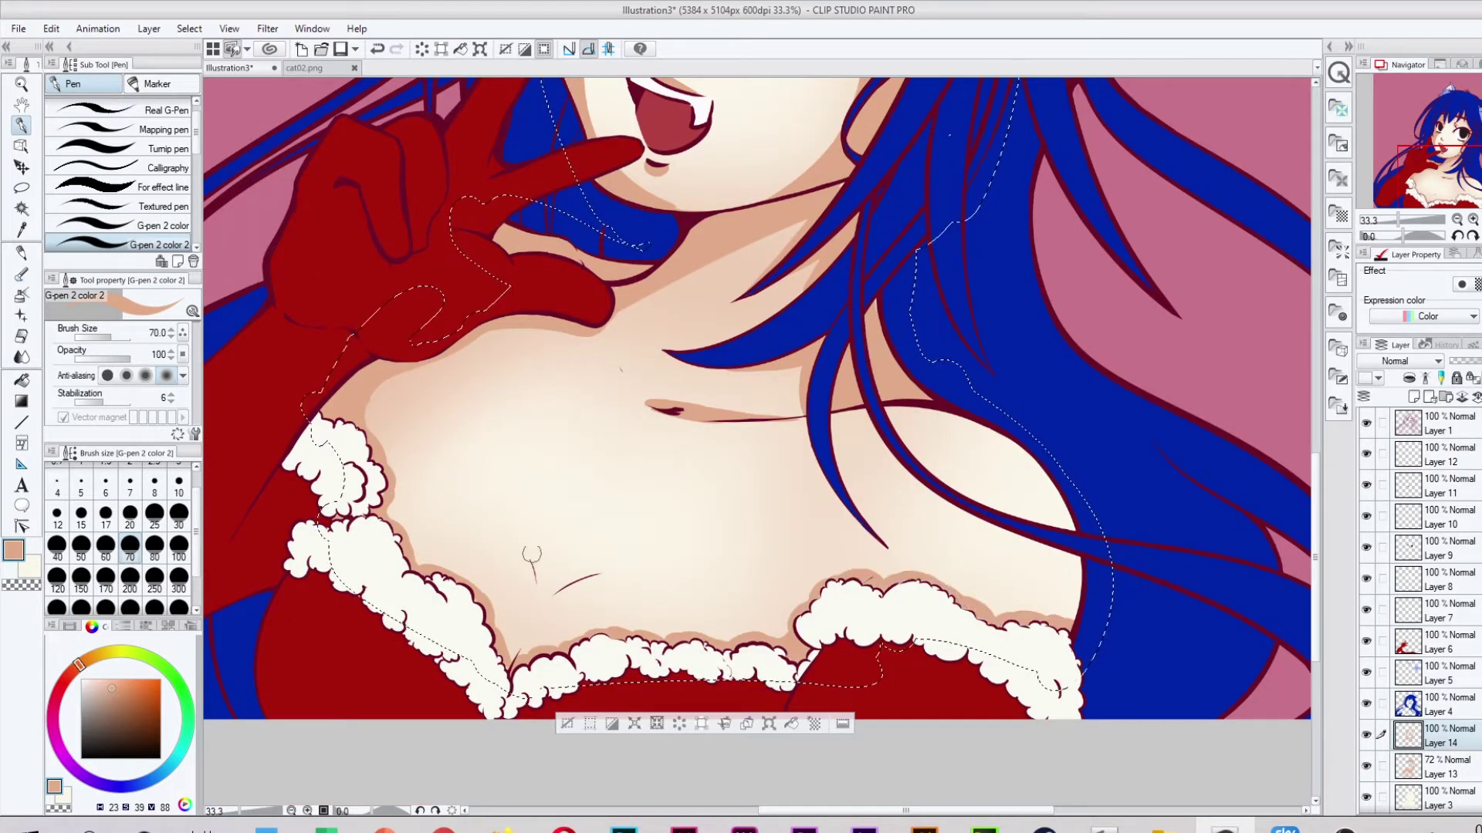
drag(562, 573, 641, 562)
drag(503, 528, 576, 557)
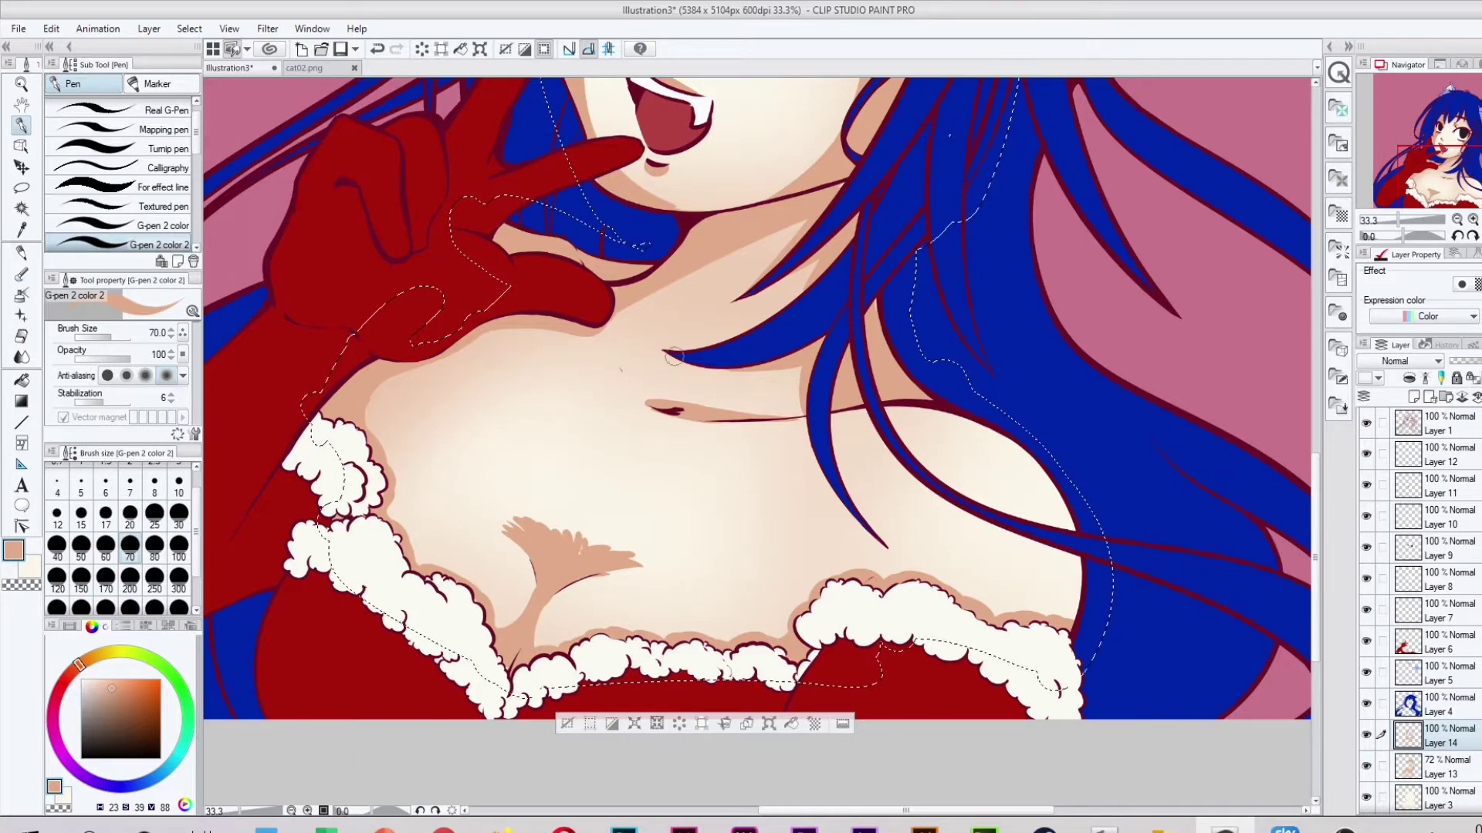
Blur the shadow edges around the eyelids and lips with the Blur tool at size 250.
scroll(673, 356, up, 5)
key(e)
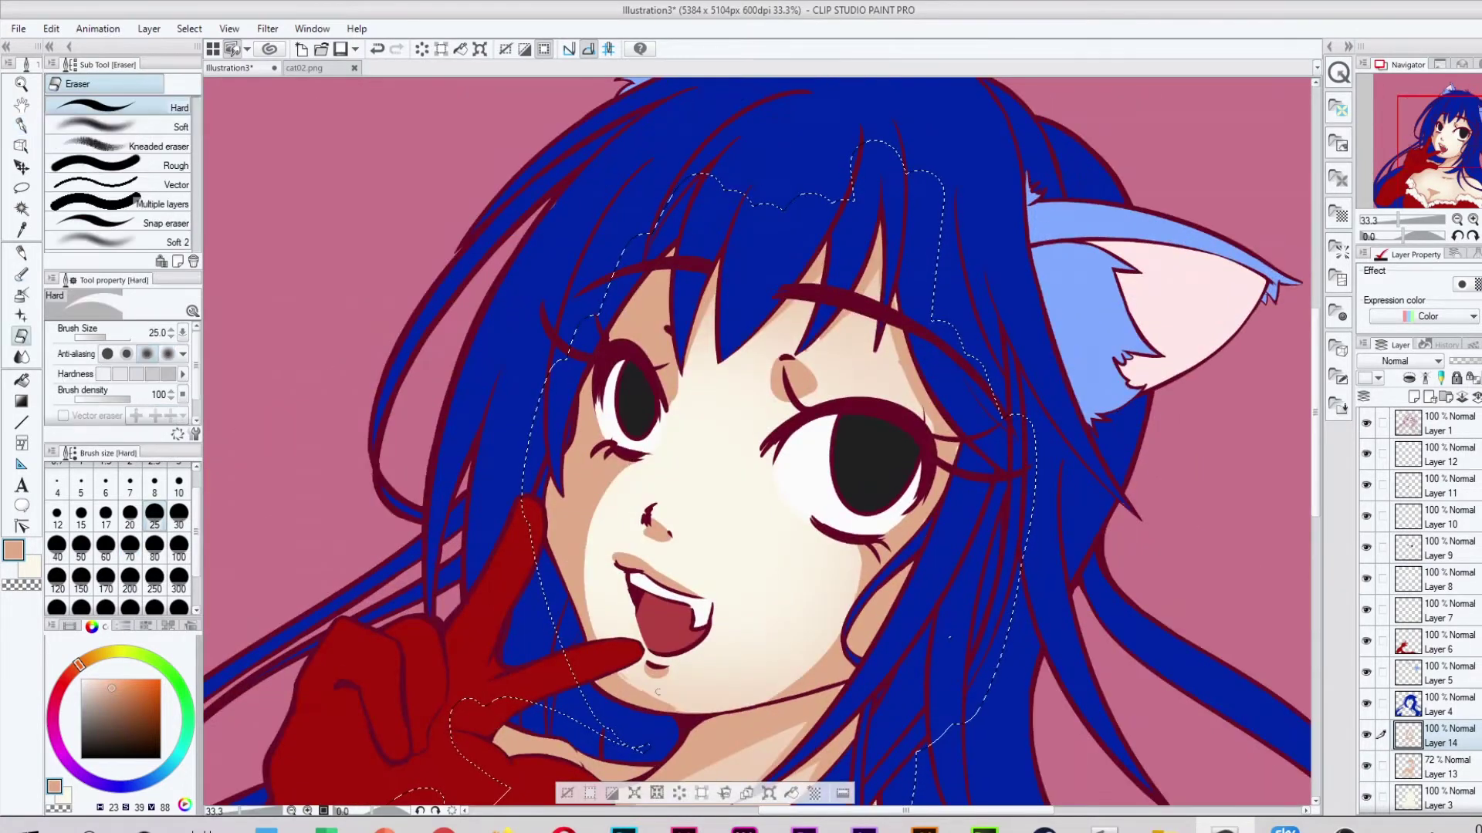
key(j)
drag(794, 378, 821, 386)
drag(658, 578, 704, 591)
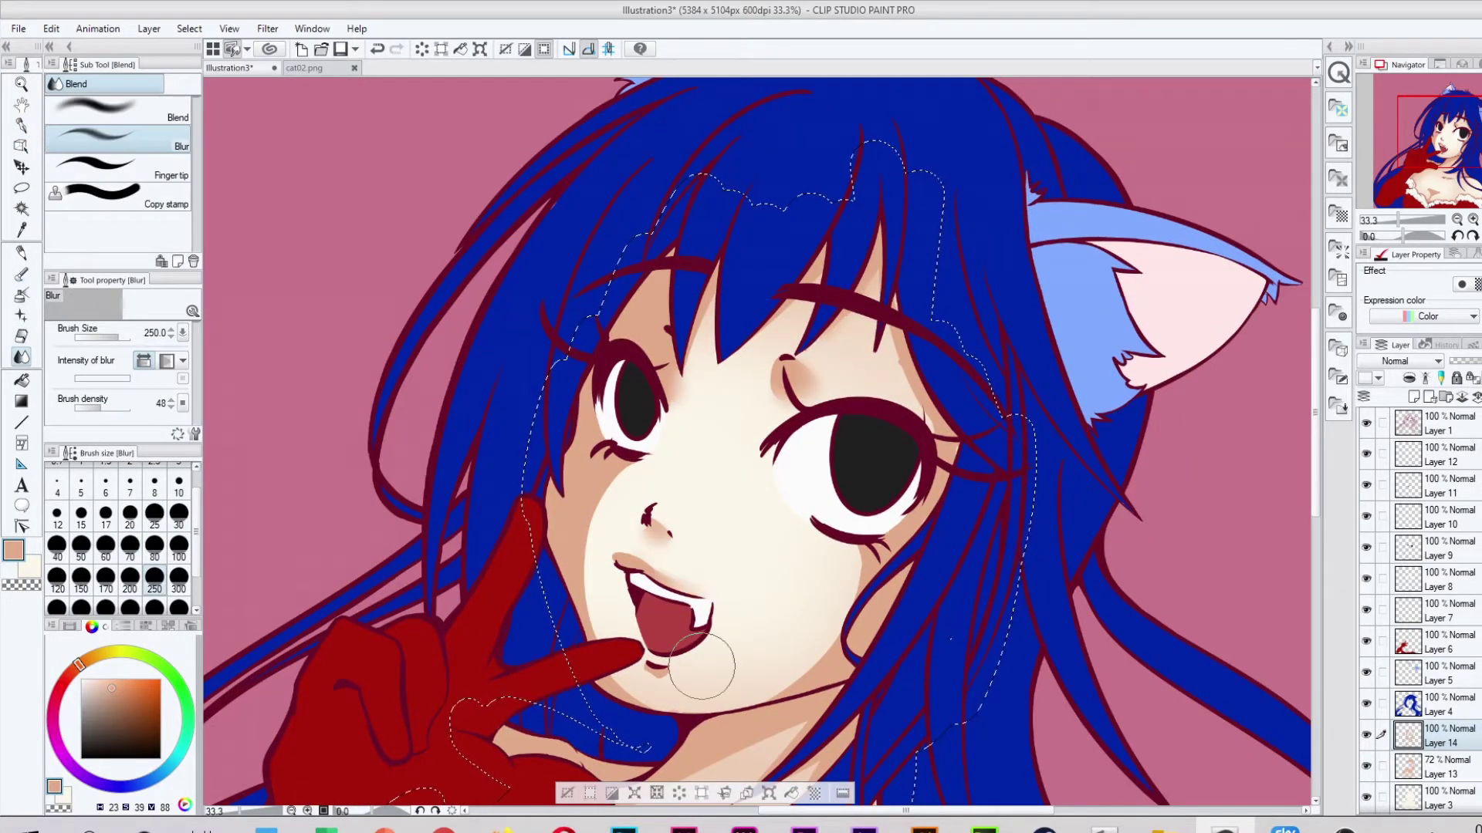
scroll(695, 463, down, 3)
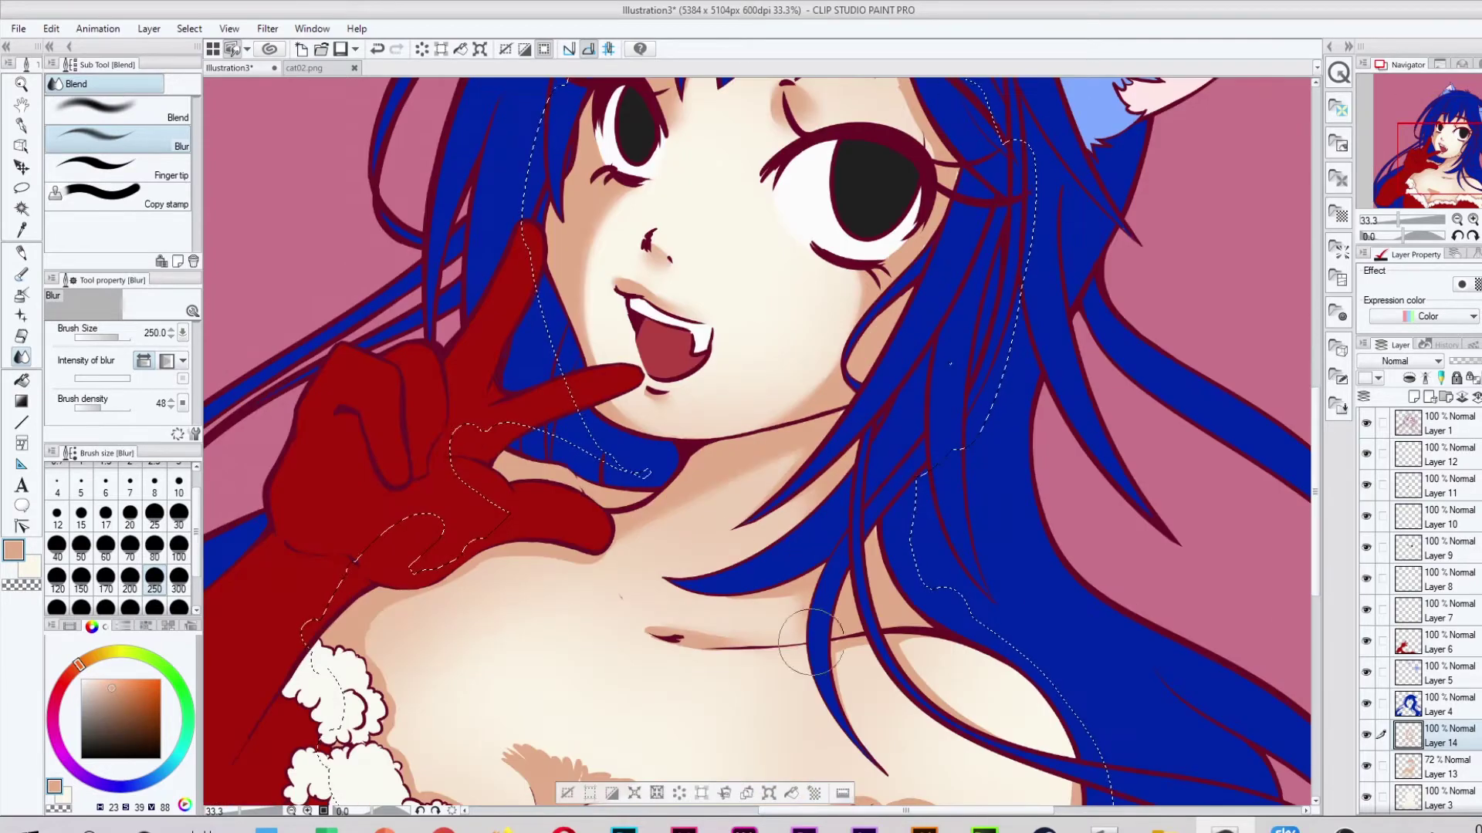
Blur the shadow edges on the neck, below the glove and across the chest.
scroll(652, 416, down, 1)
drag(831, 581, 415, 547)
mouse_move(648, 564)
mouse_down()
mouse_move(509, 540)
mouse_move(687, 542)
mouse_up()
scroll(757, 401, up, 1)
click(179, 583)
scroll(595, 486, down, 1)
Fade the blurred skin shadows with the Soft 2 eraser at size 300.
key(e)
scroll(540, 482, up, 2)
scroll(502, 479, down, 2)
scroll(703, 447, down, 2)
scroll(772, 309, up, 2)
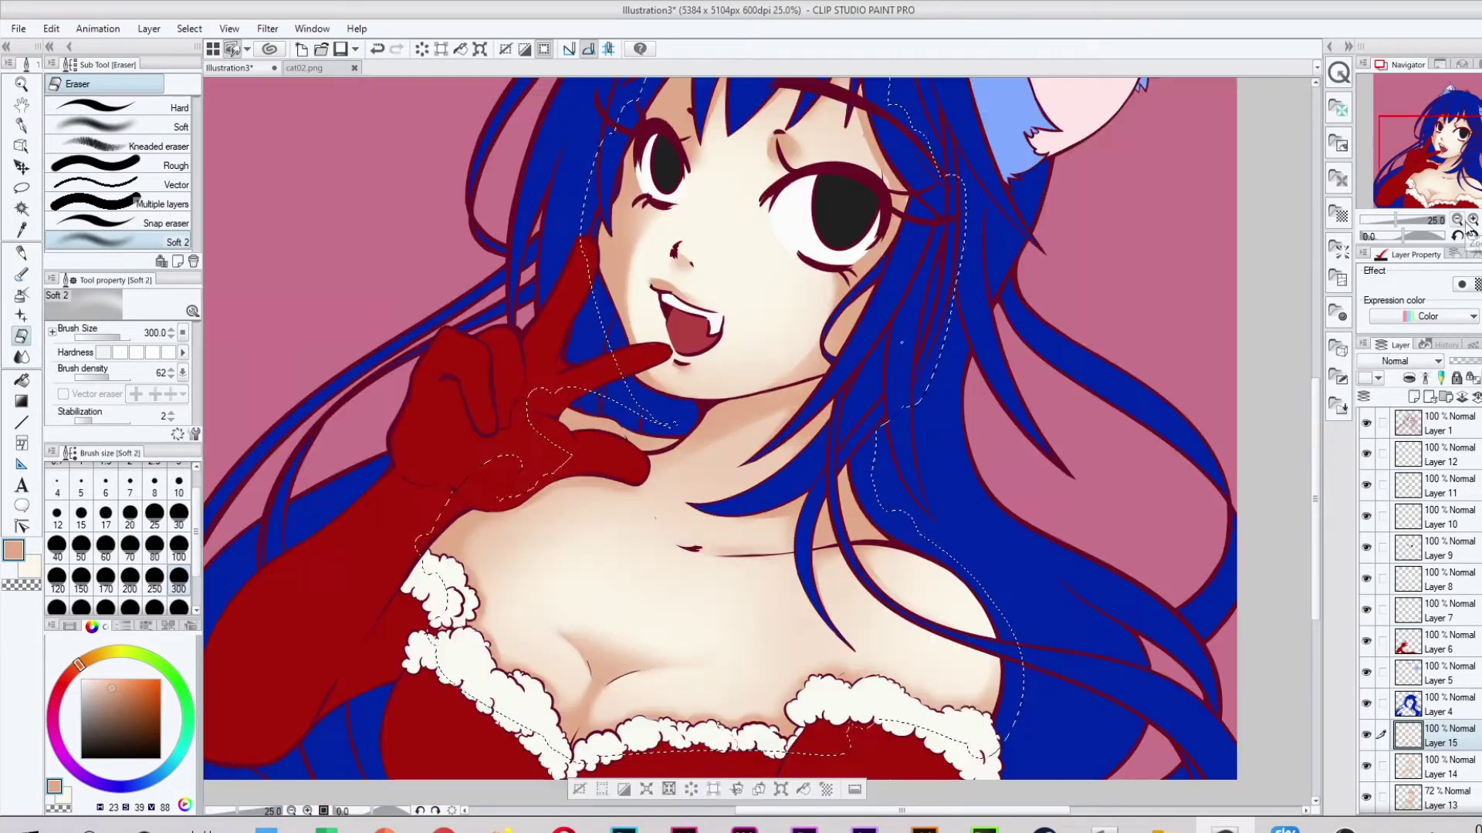
Airbrush a deeper reddish brown over the skin shadows on Layer 15 at brush size 700 and lower the layer's opacity to 56%.
key(ctrl+shift+n)
alt+click(795, 255)
key(b)
scroll(1266, 343, down, 3)
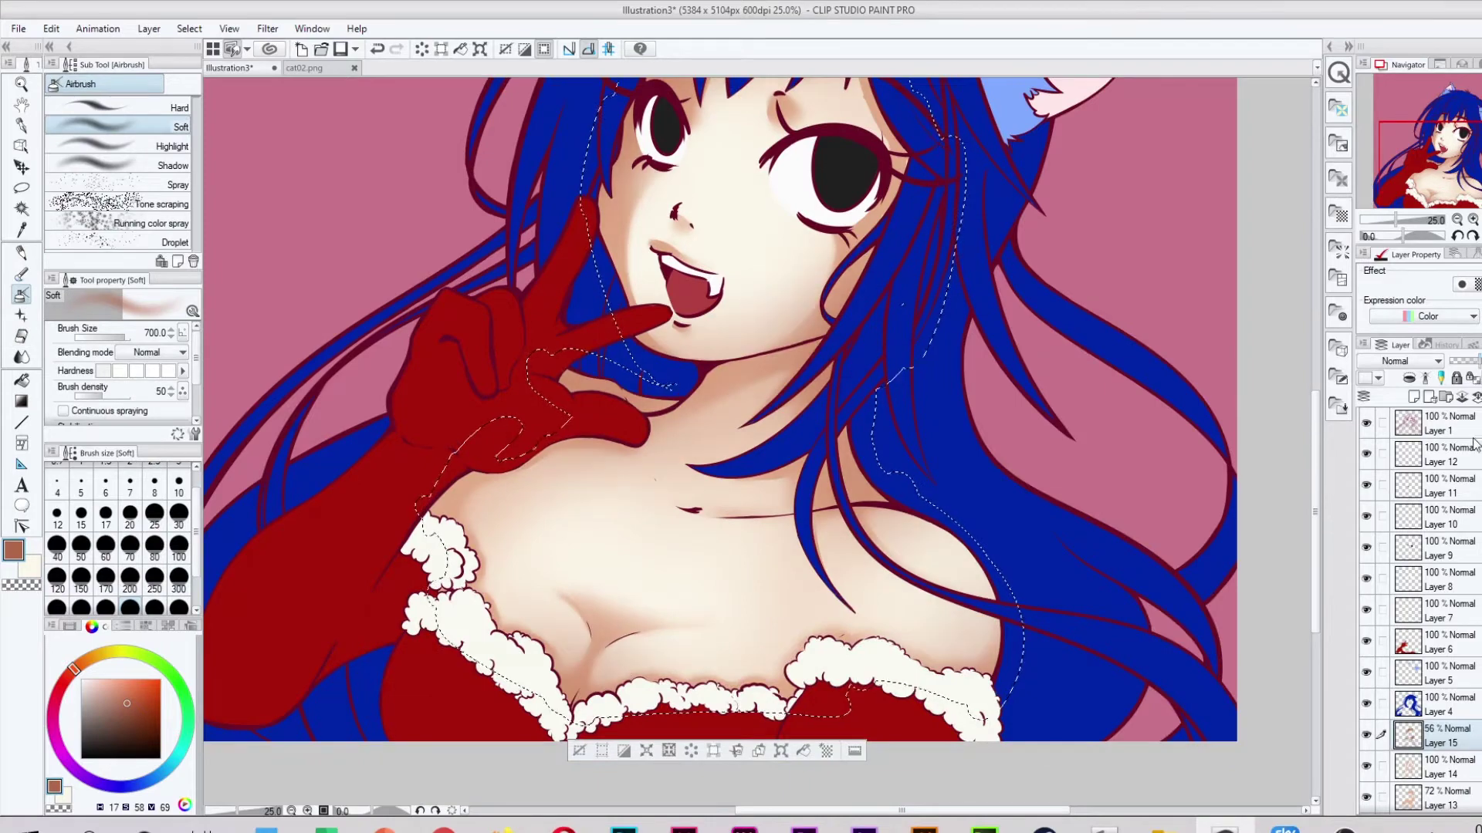
Paint darker brown shadows on a new layer over the face edges, neck, trim contour and bust crease, using pen size 70.
scroll(891, 286, up, 3)
key(ctrl+shift+n)
key(p)
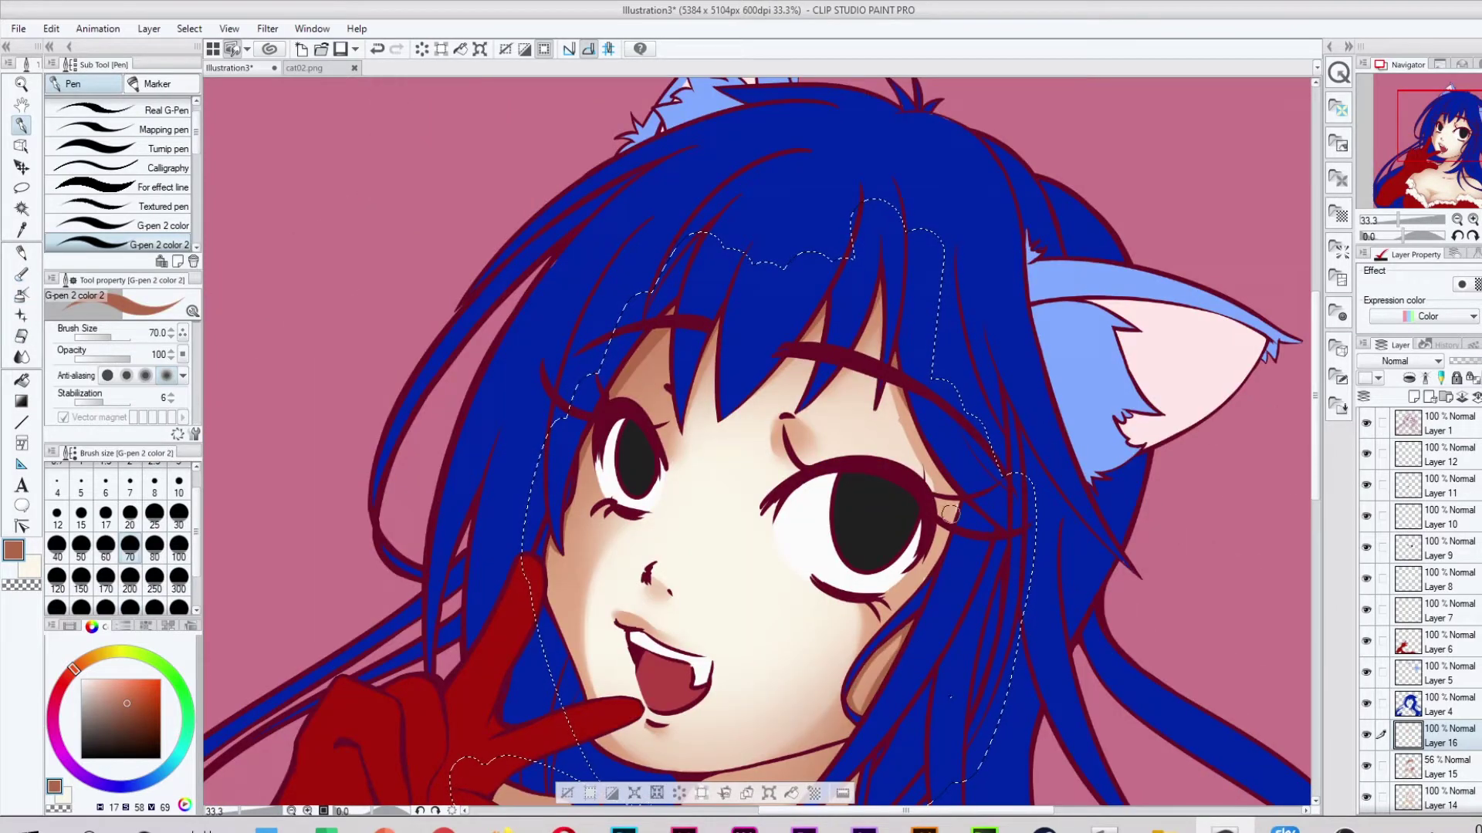
scroll(669, 644, down, 2)
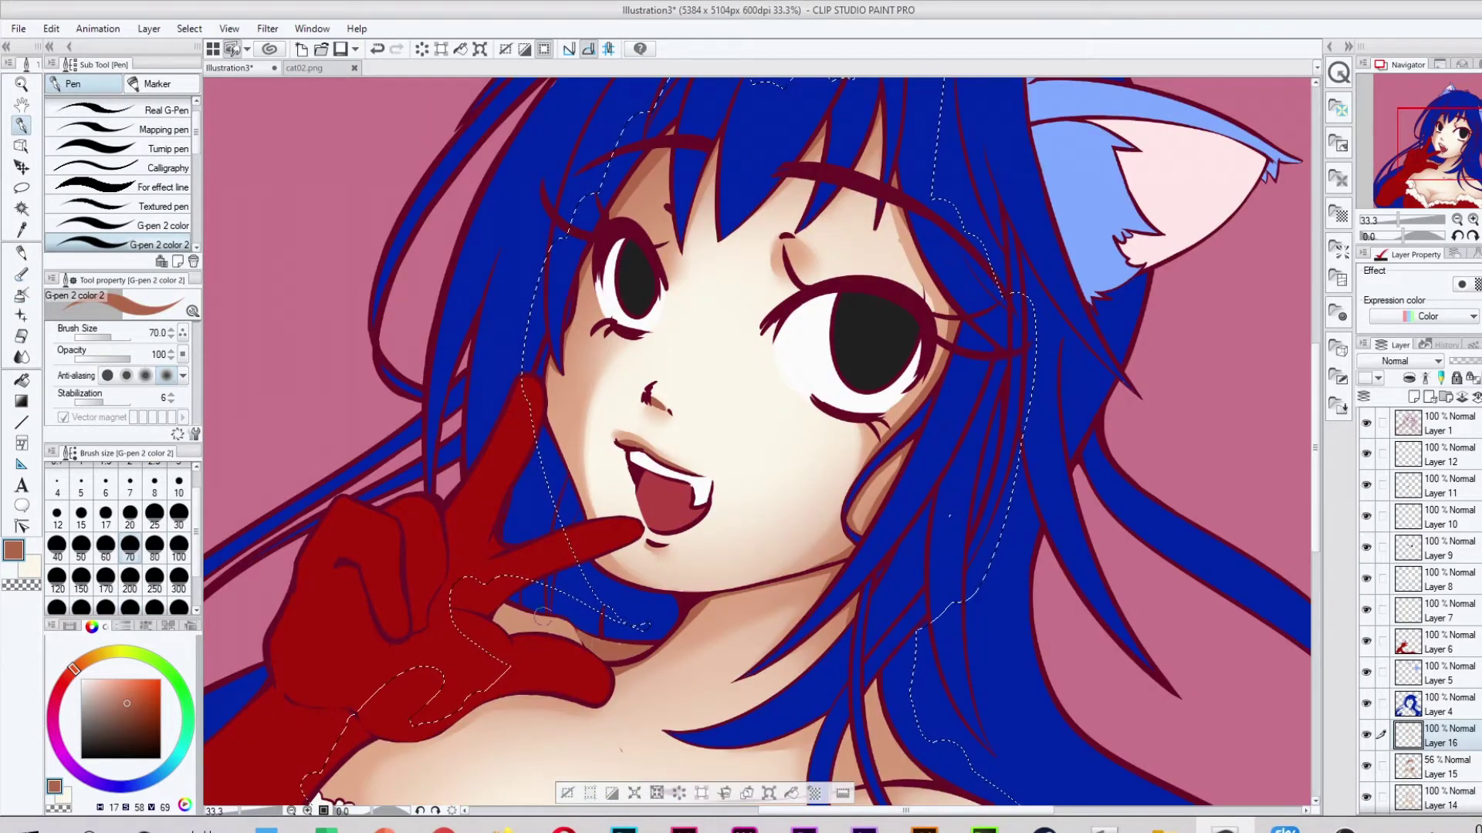
scroll(865, 413, down, 4)
drag(585, 615, 597, 615)
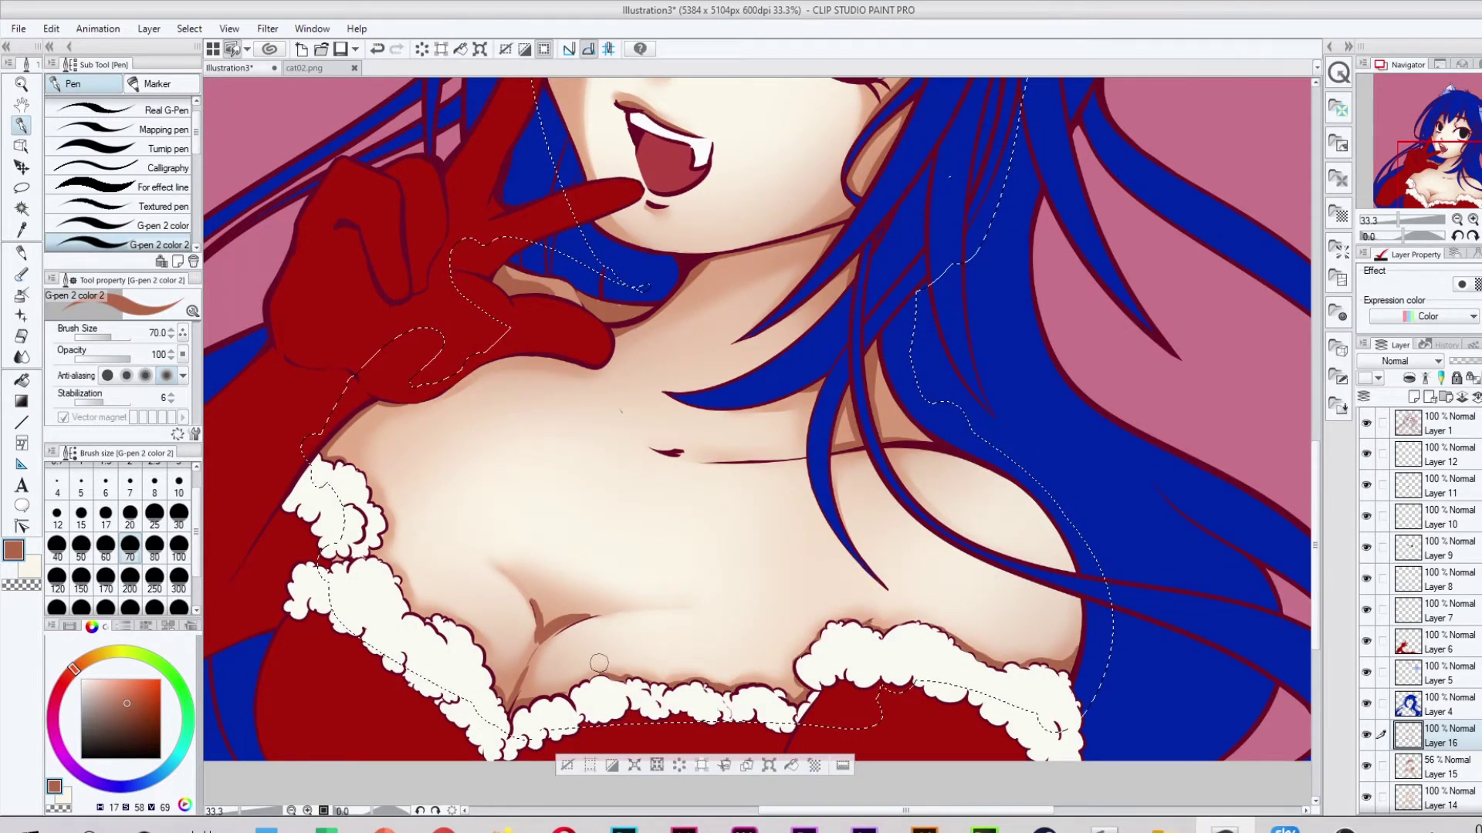
Blur the darker shadows on the face with the Blur tool at size 200.
key(j)
scroll(725, 244, up, 4)
key(bracketright)
key(bracketright)
key(bracketright)
key(bracketright)
key(bracketright)
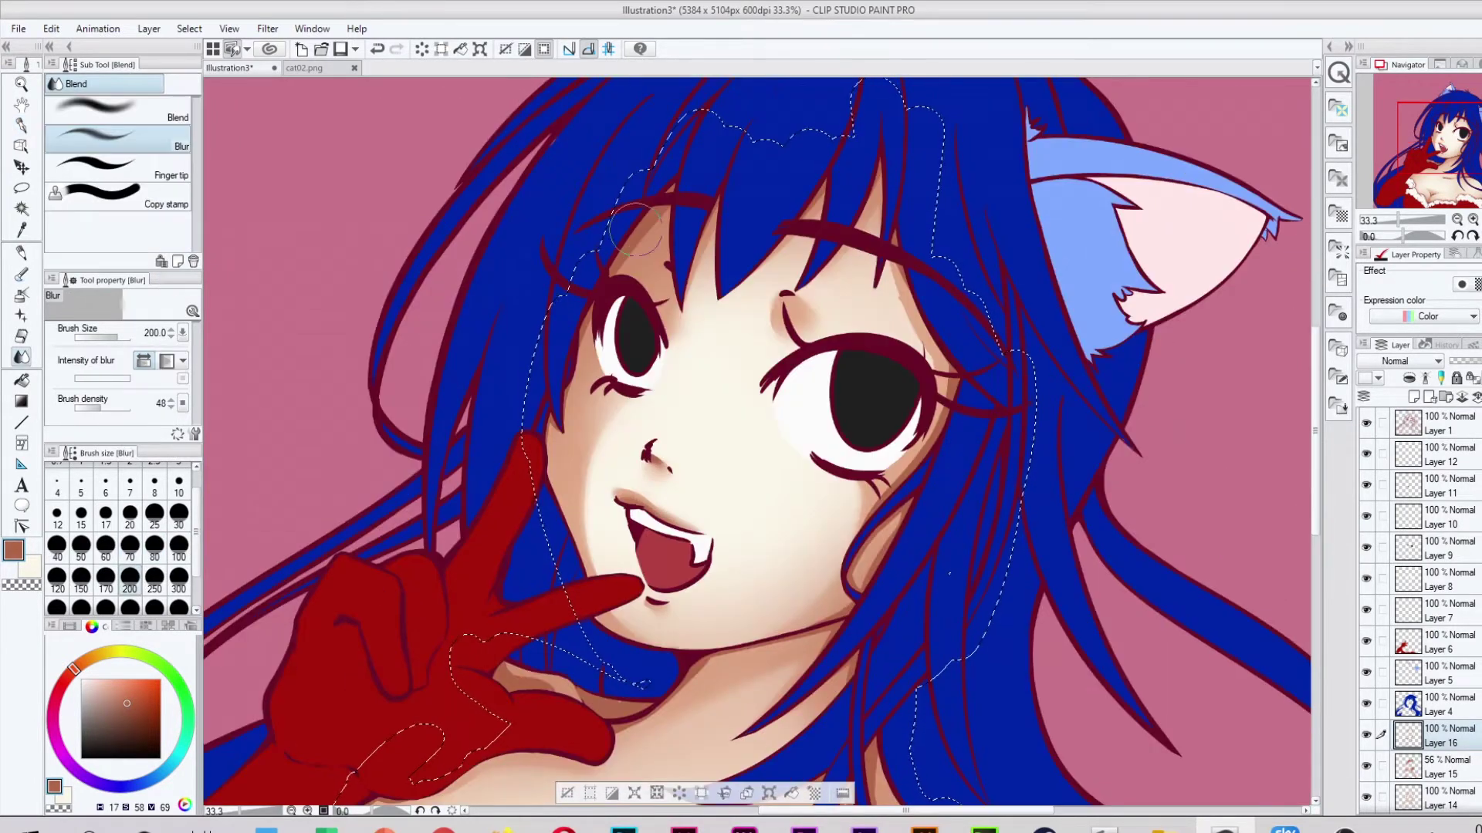
Blur the darker shadows at the collarbone and bust crease and fade them with the Soft 2 eraser at size 300.
scroll(855, 476, down, 4)
drag(695, 488, 795, 493)
mouse_move(594, 633)
mouse_down()
mouse_move(527, 721)
mouse_move(483, 711)
mouse_move(537, 680)
mouse_move(515, 714)
mouse_up()
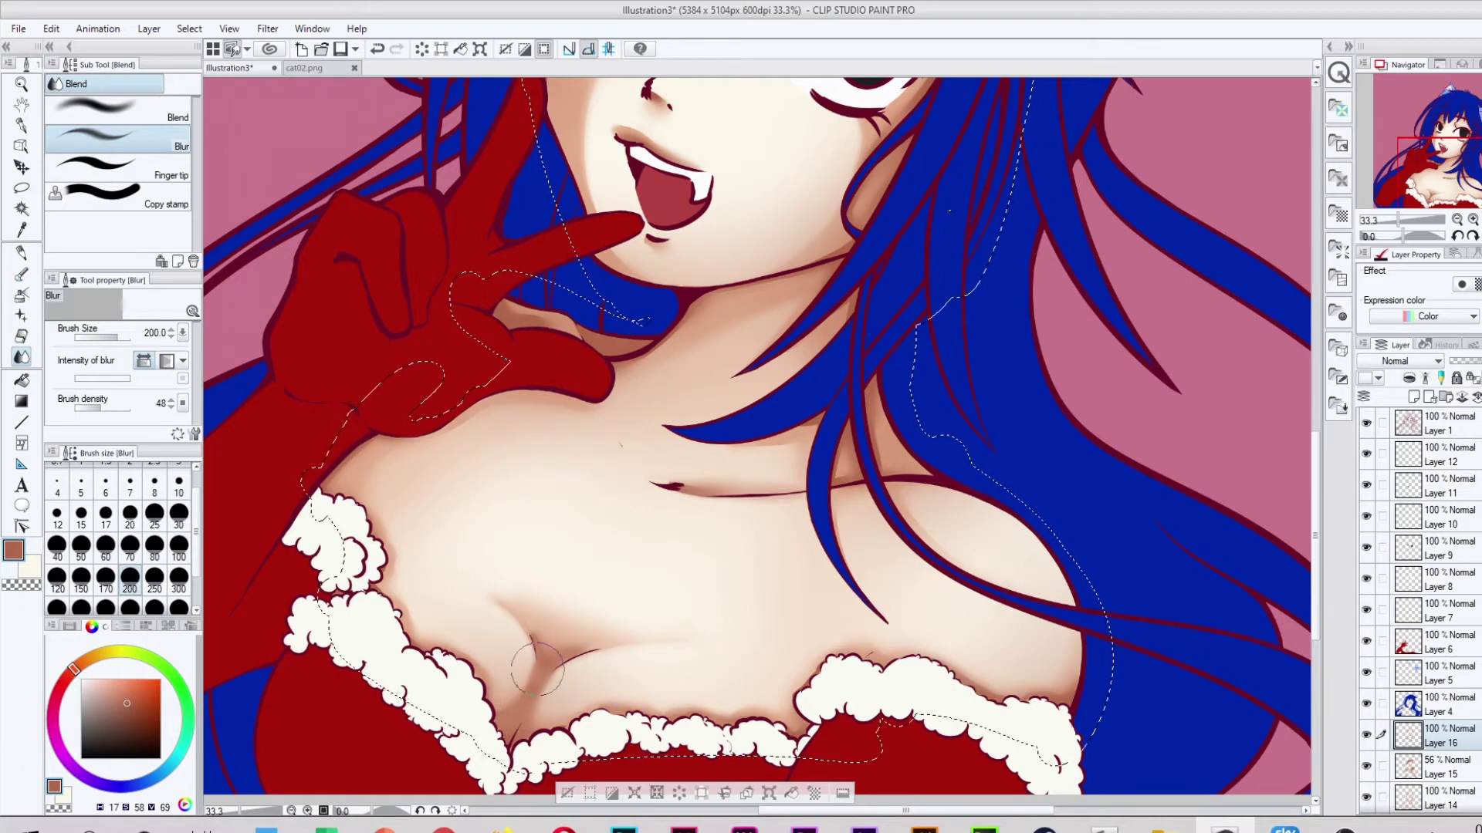
key(e)
key(ctrl+minus)
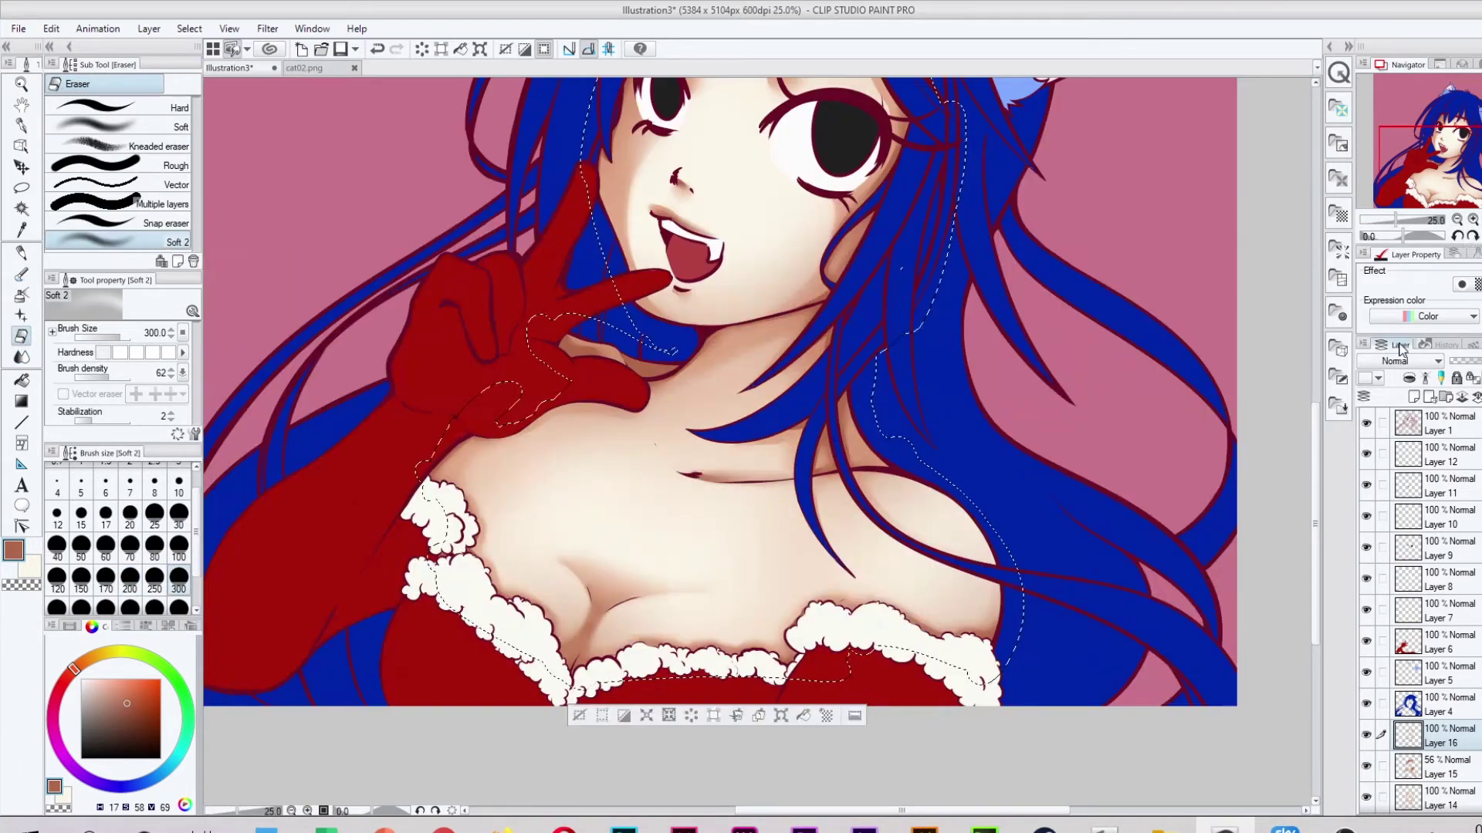
Airbrush a sampled light blue tint over the skin shadows on Layer 17 and lower the layer's opacity to 28%.
key(ctrl+minus)
alt+click(879, 207)
key(b)
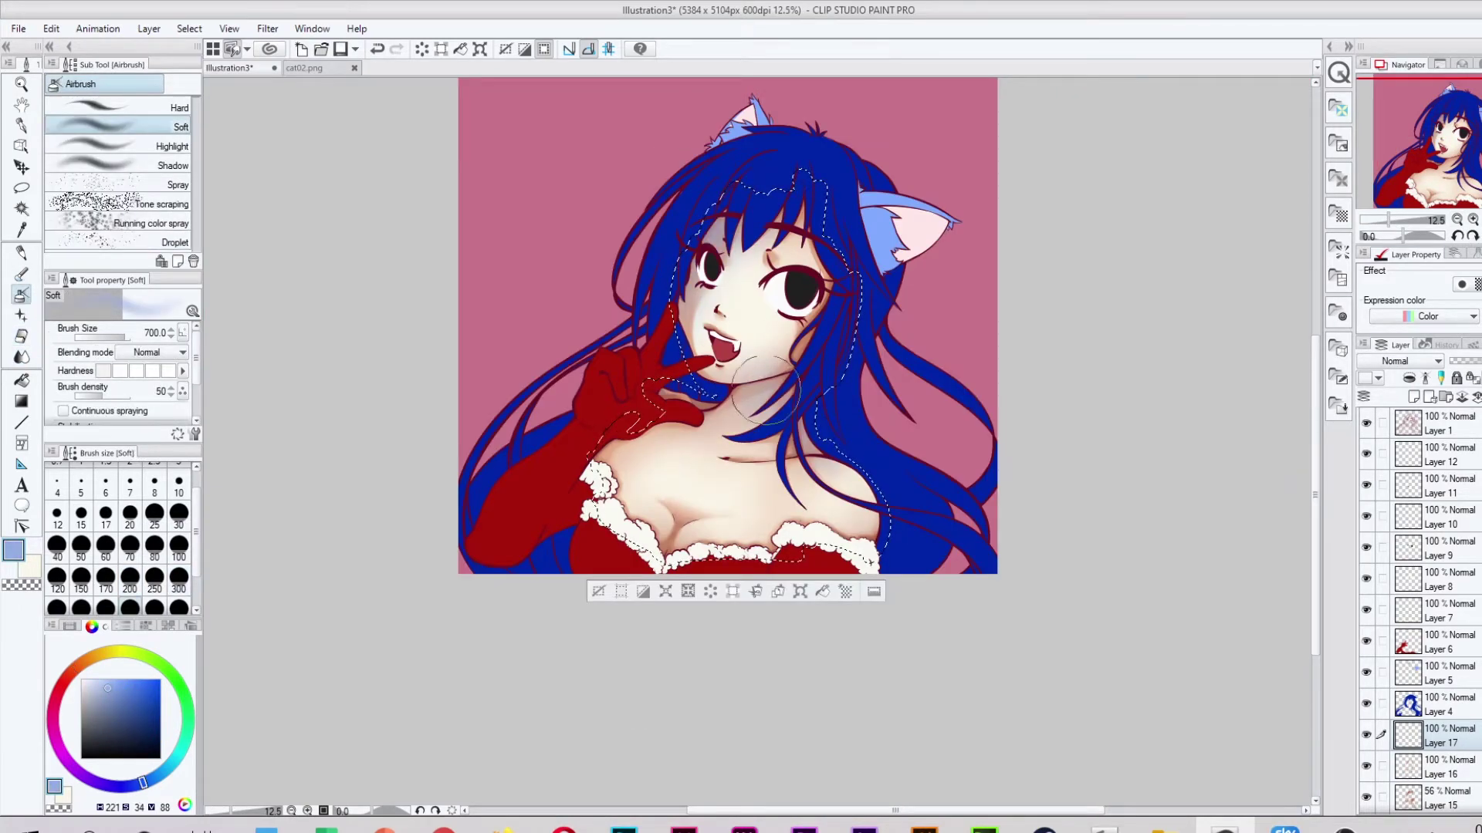
Paint thin off-white highlights along the cheek, jawline and lower lip on a new layer, using pen size 70.
key(ctrl+shift+n)
key(p)
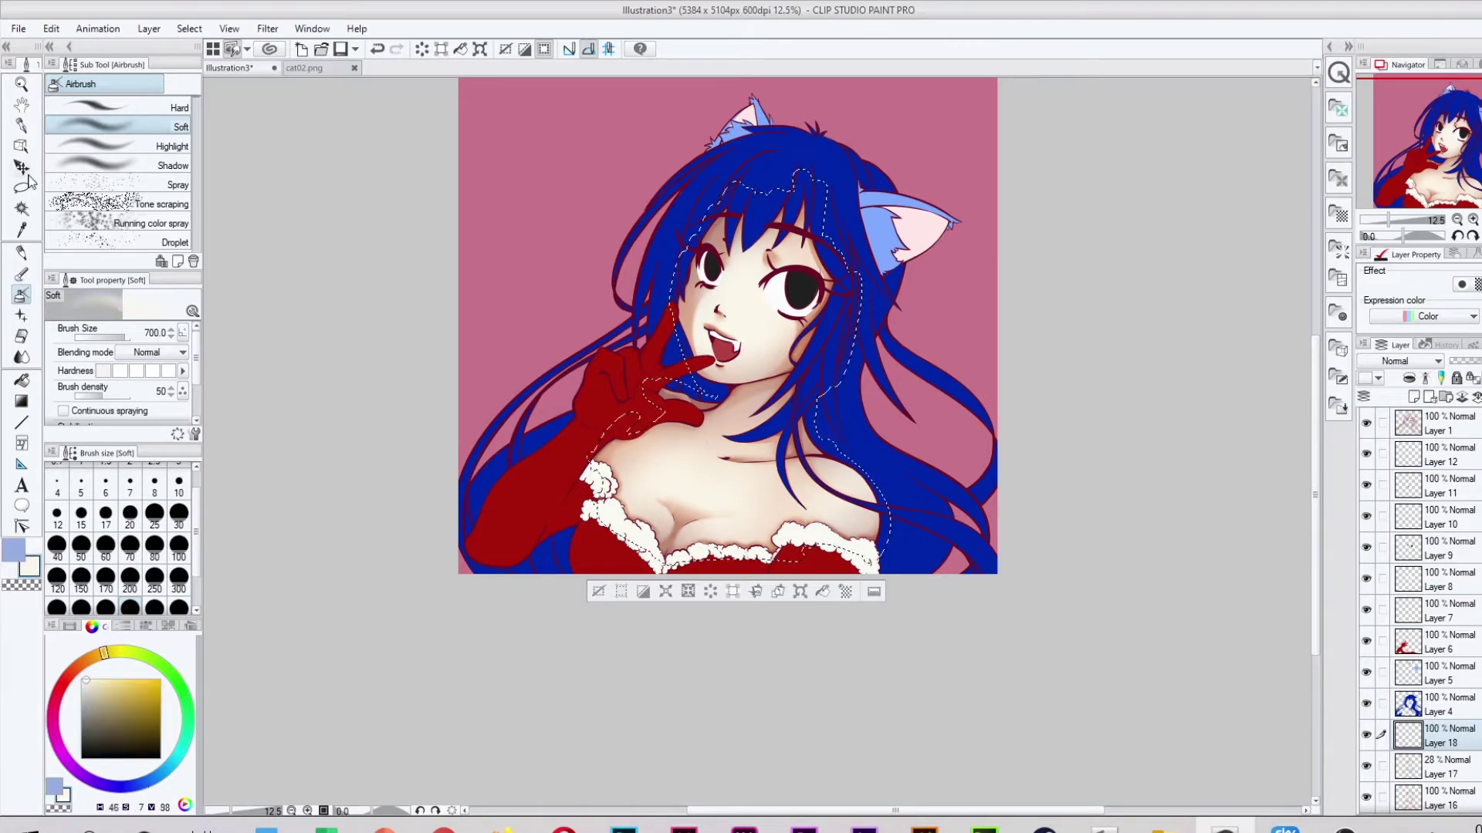
key(ctrl+plus)
key(ctrl+plus)
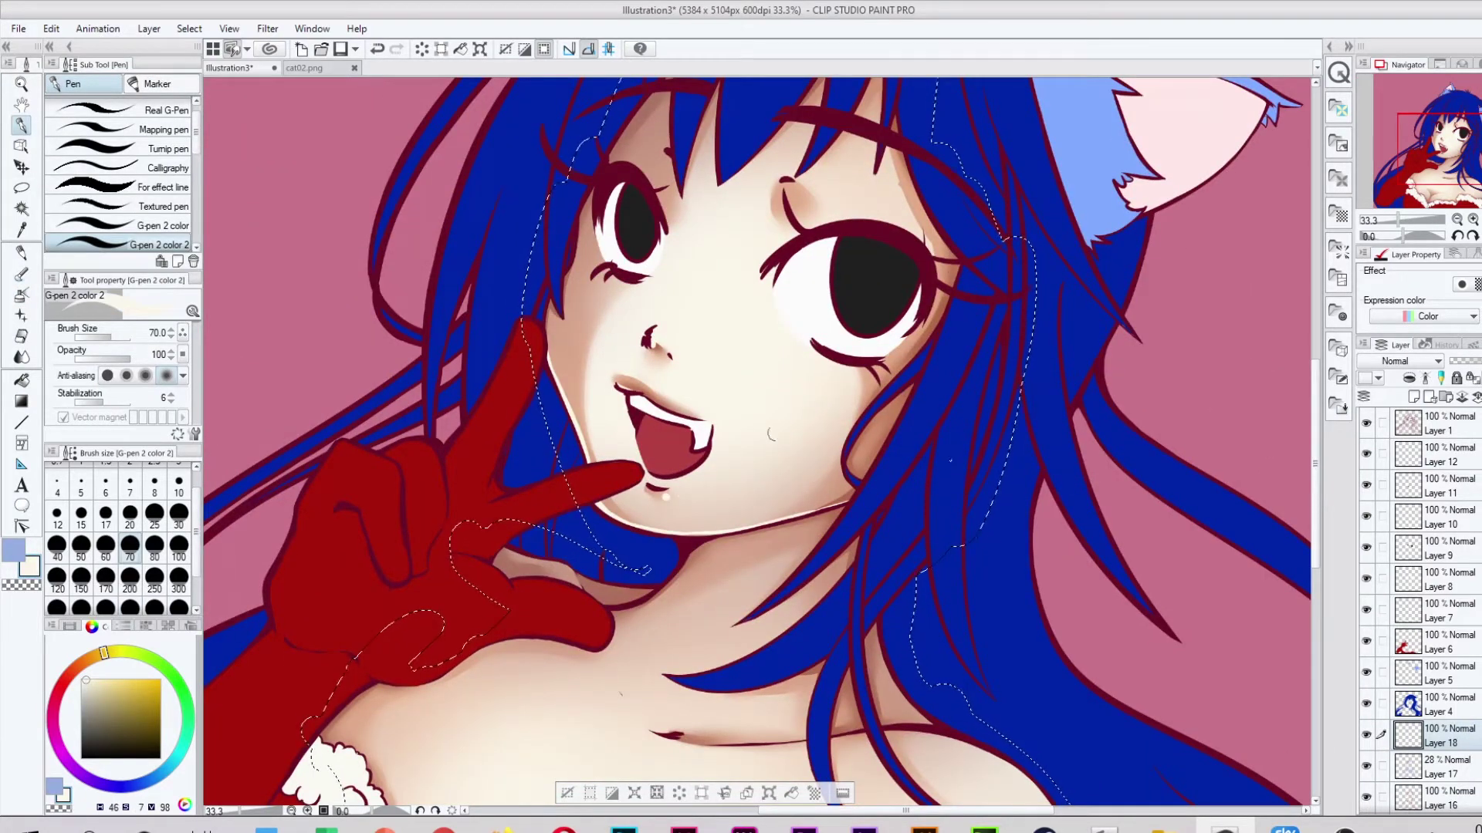
Paint off-white highlights along the bare shoulder's contour, on the chest and on the bust curves.
scroll(886, 490, down, 3)
scroll(955, 425, down, 3)
drag(956, 424, 880, 278)
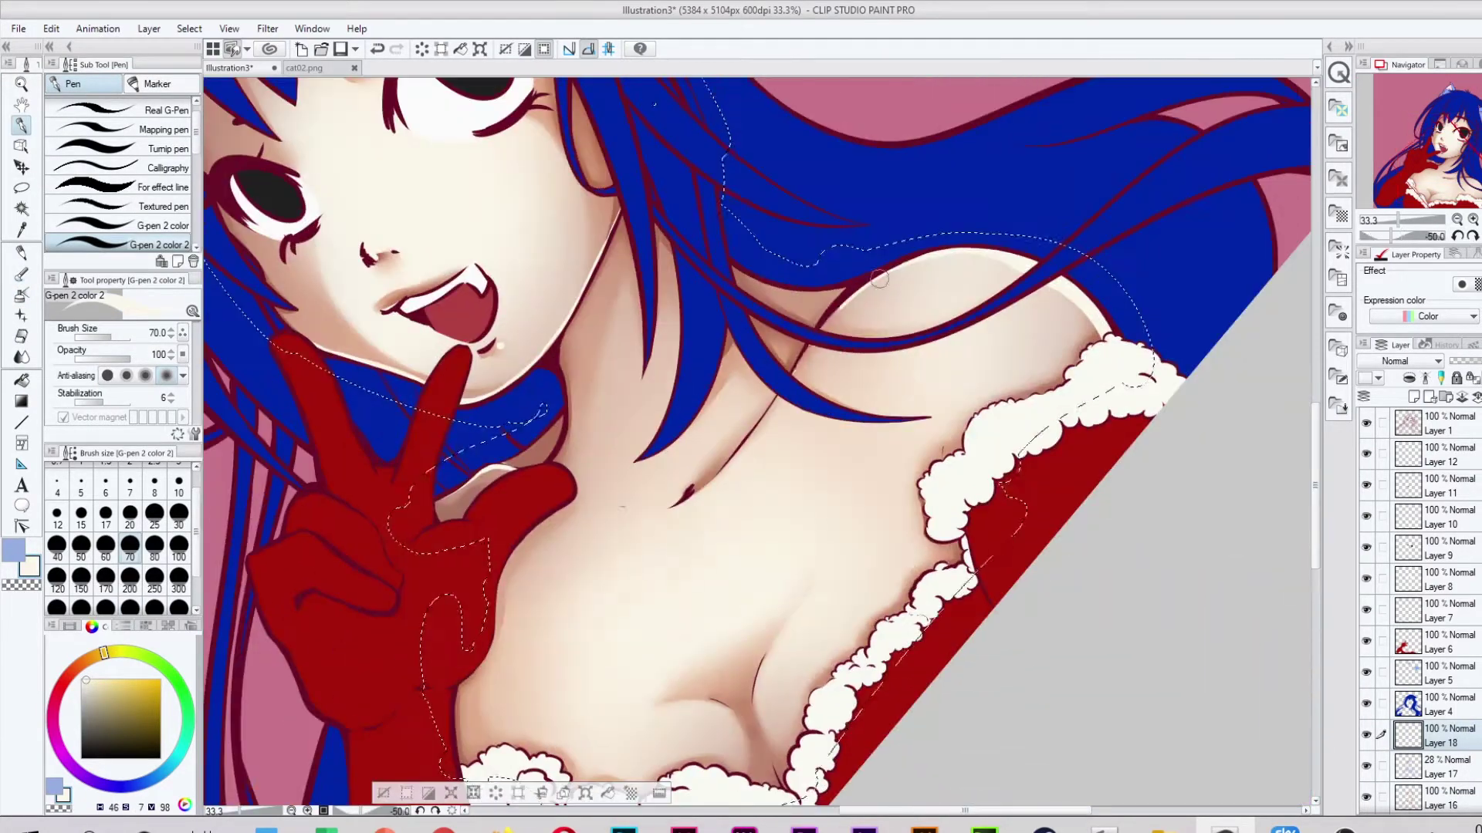
scroll(766, 410, down, 3)
drag(766, 411, 714, 355)
Blur the off-white skin highlights with the Blur tool at size 200 and fade them with the eraser.
key(j)
scroll(849, 236, down, 4)
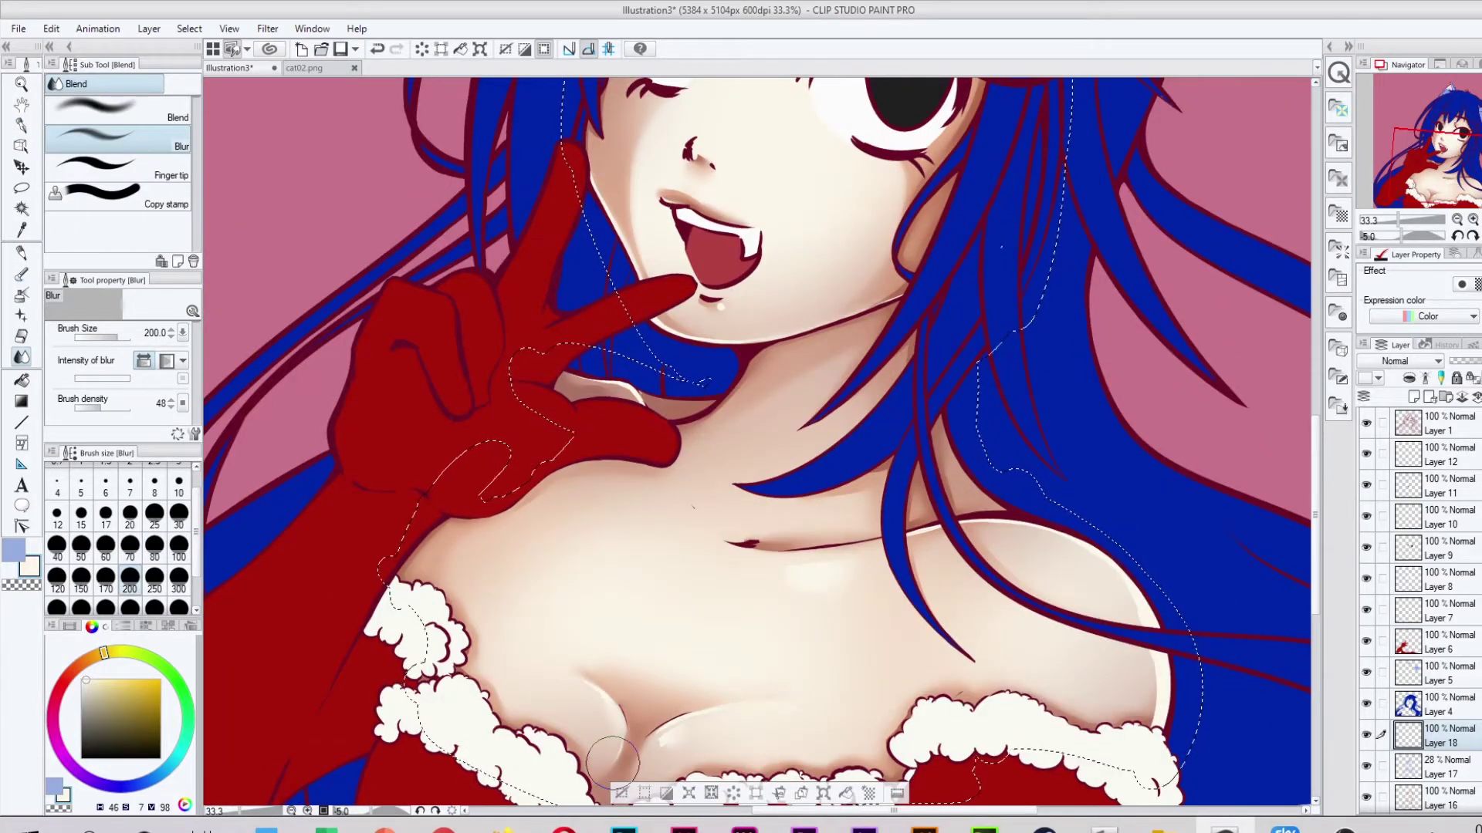
key(ctrl+minus)
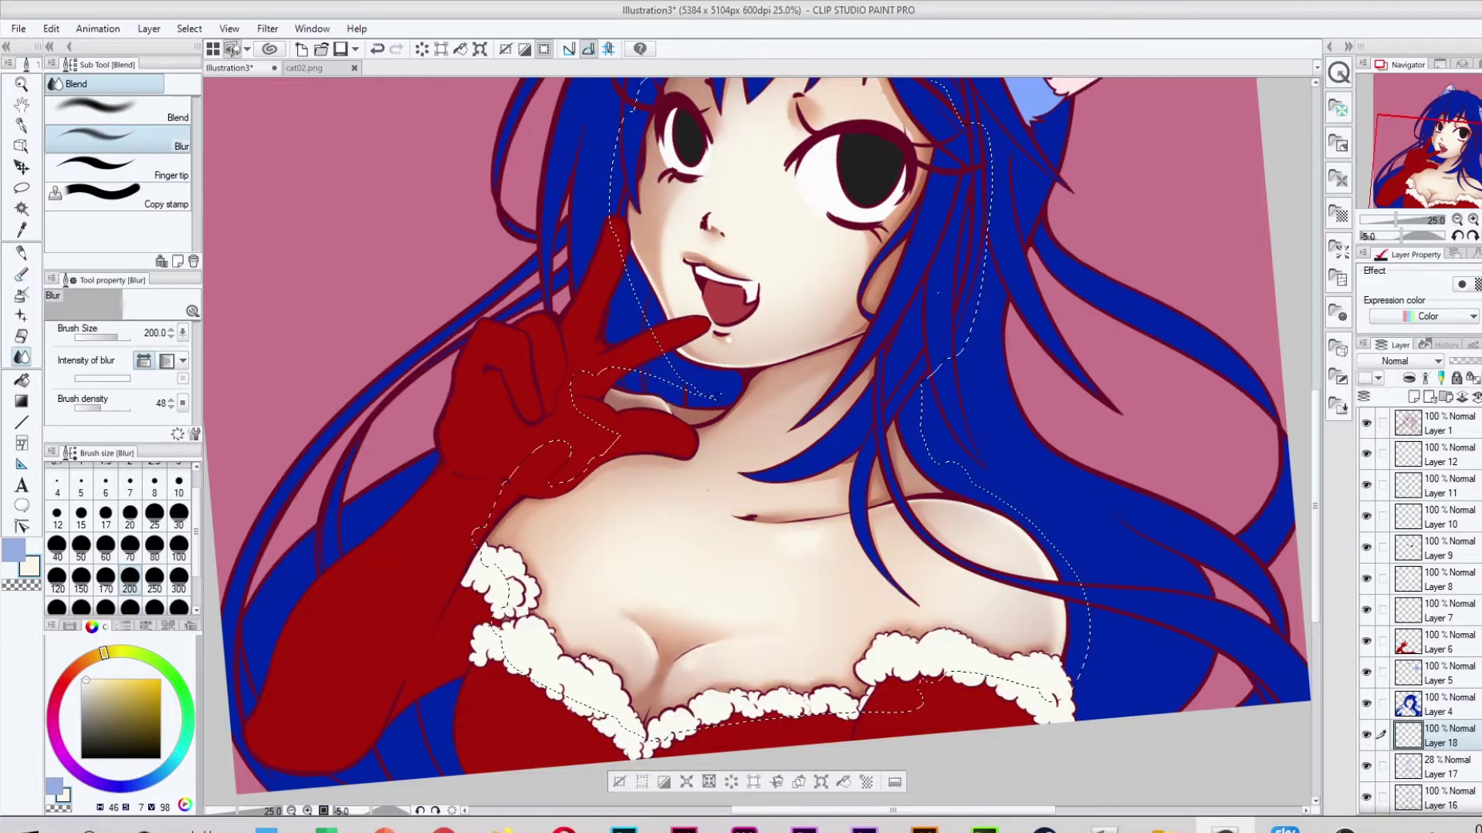
drag(1420, 236, 1409, 240)
key(e)
Airbrush a soft off-white glow over the skin on a new layer at brush size 700, with the layer at 49% opacity.
key(ctrl+shift+n)
key(ctrl+minus)
key(b)
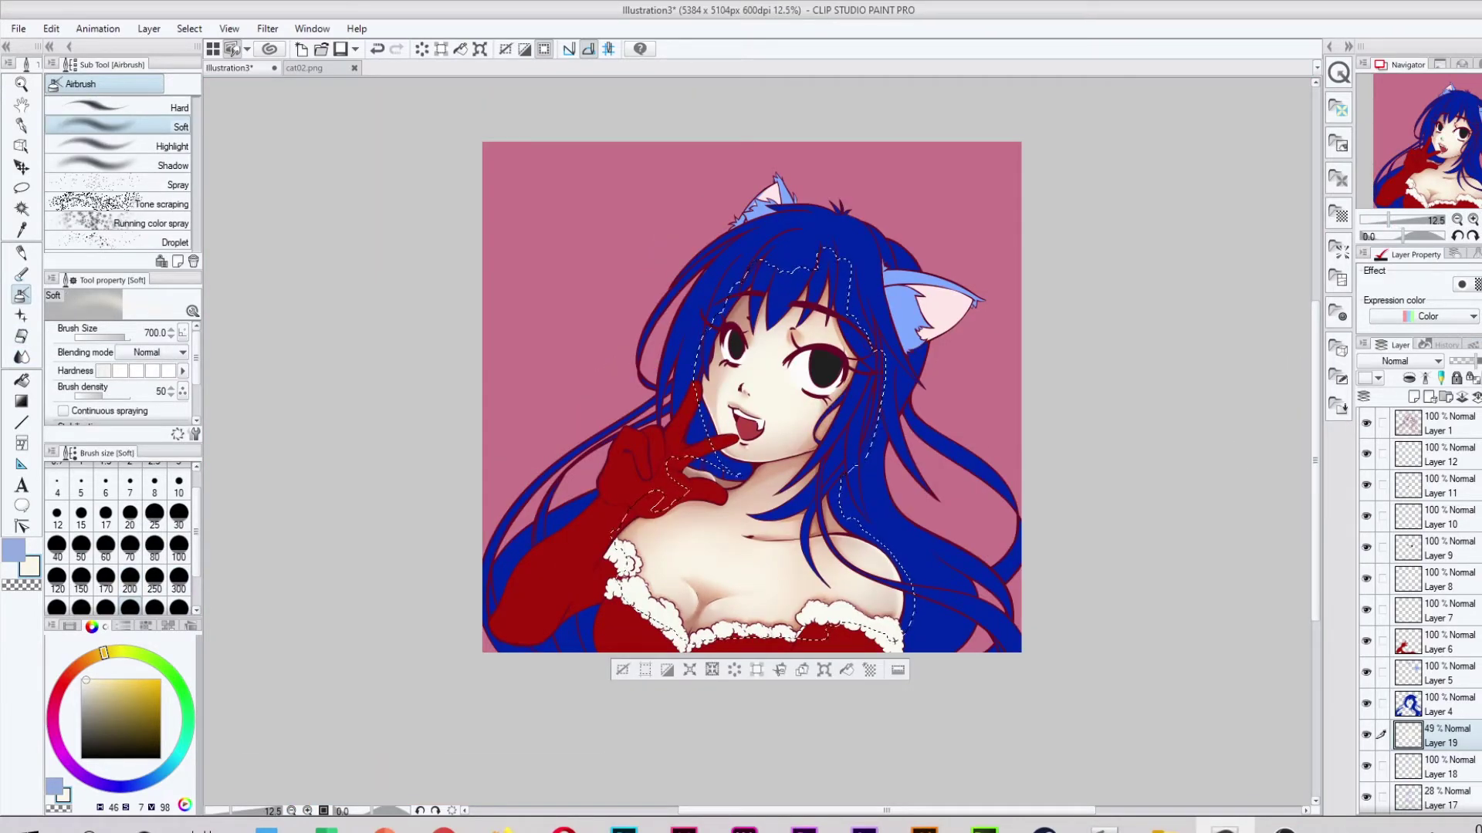
Clear the selection and recolour the Layer 1 line art near-black navy with the pen at size 2000.
key(ctrl+d)
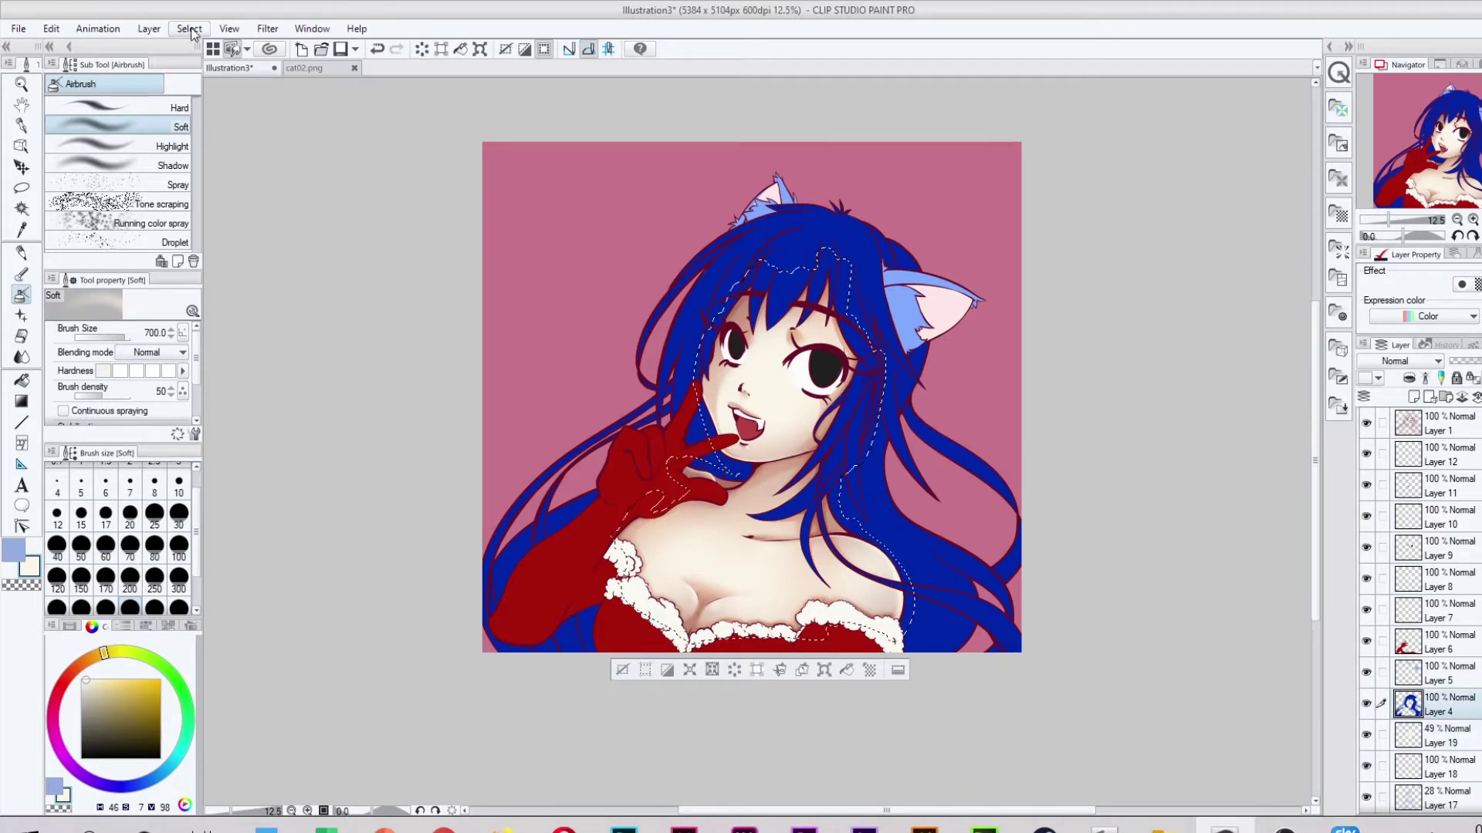
click(1440, 423)
key(p)
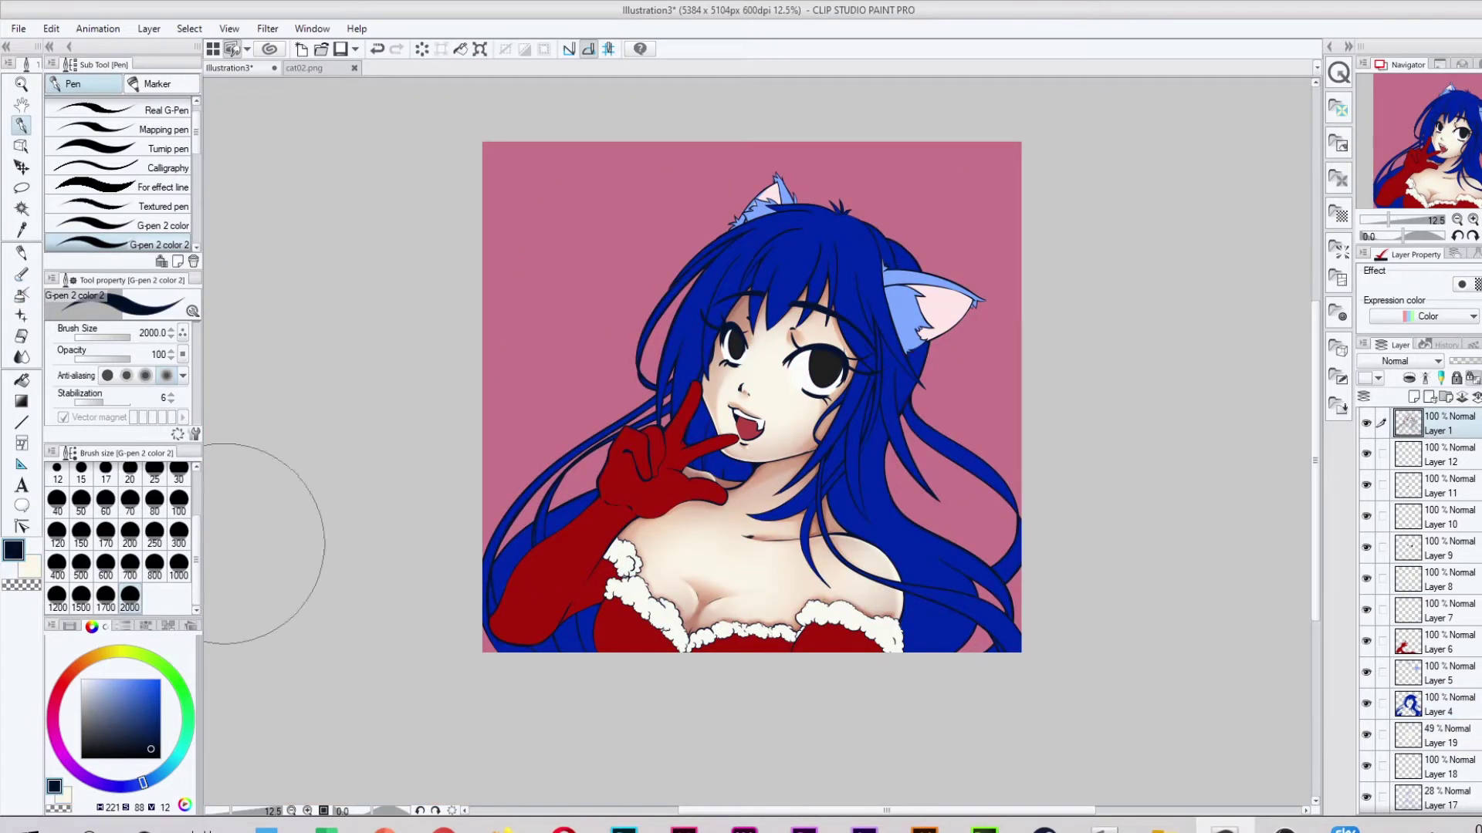
Auto-select the blue hair area on Layer 4 and add a new layer above it.
click(1440, 704)
key(w)
click(810, 255)
key(ctrl+shift+n)
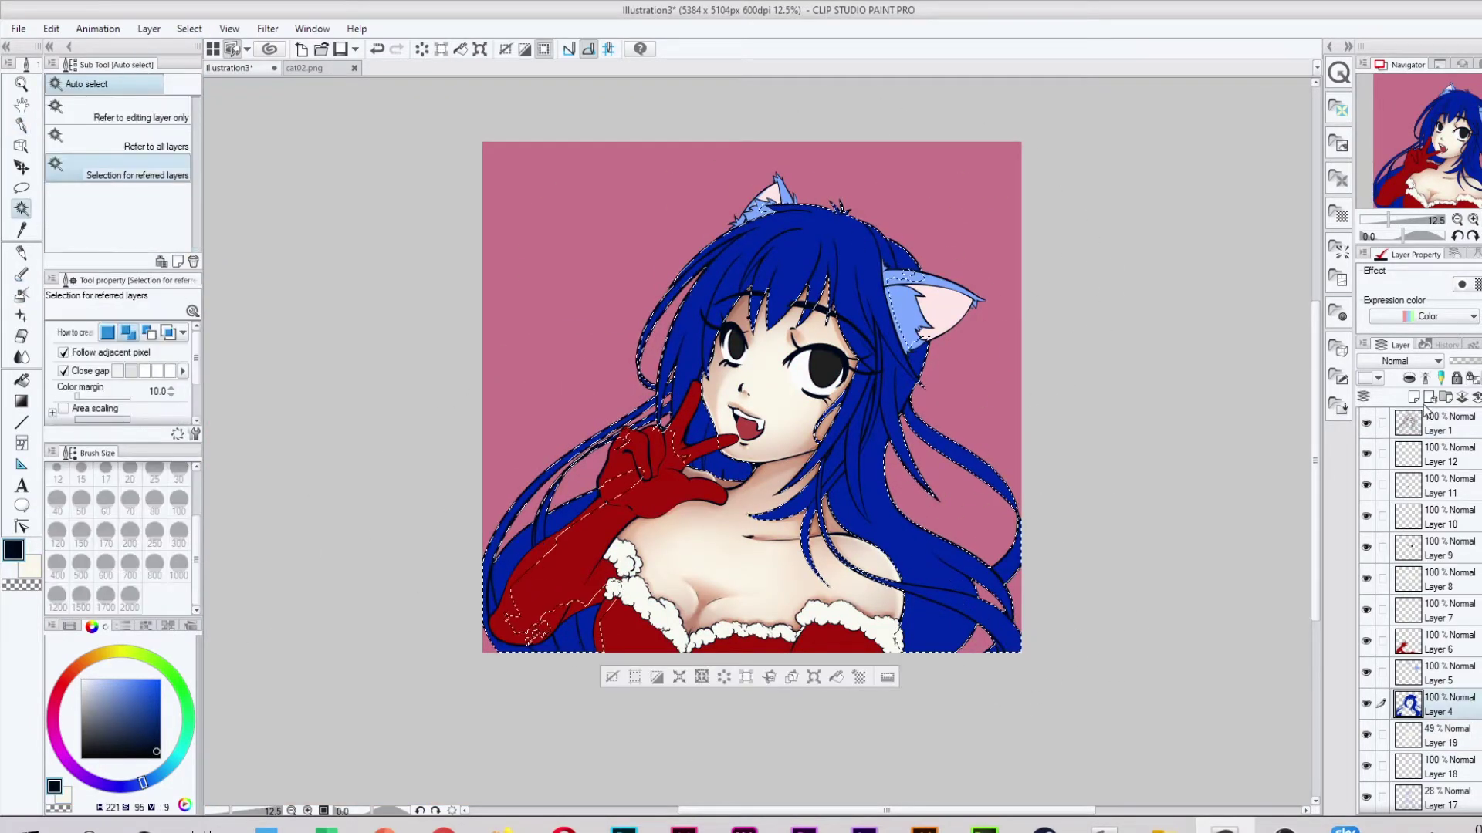
Airbrush soft dark blue-violet shadows inside the hair selection at brush size 700 and lower that layer to 56% opacity.
key(i)
click(771, 231)
key(p)
key(b)
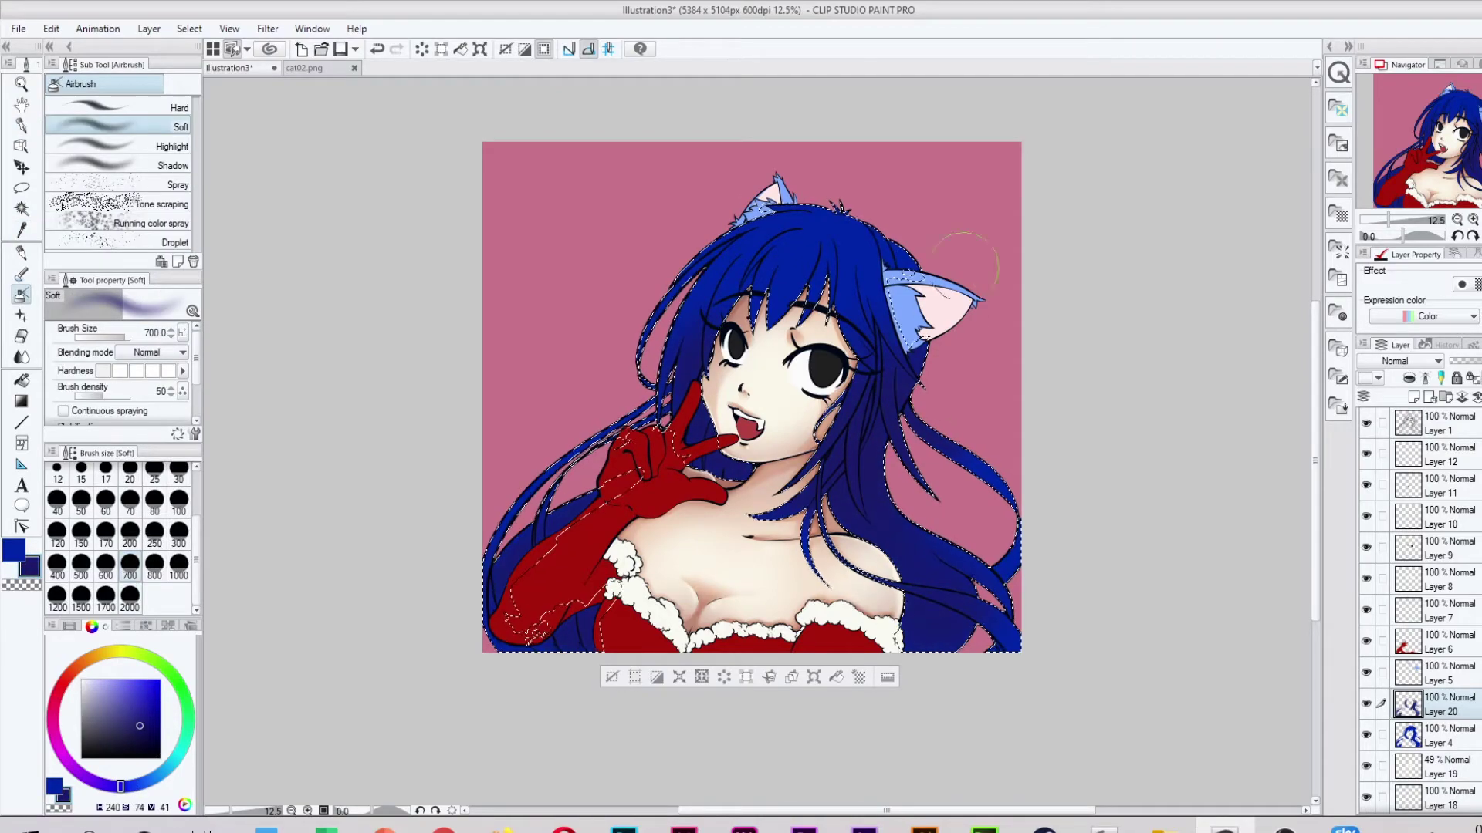
scroll(755, 367, up, 3)
Paint dark strand shadows on the fringe and side hair on a new layer with pen size 100, trimming them with the hard eraser.
key(e)
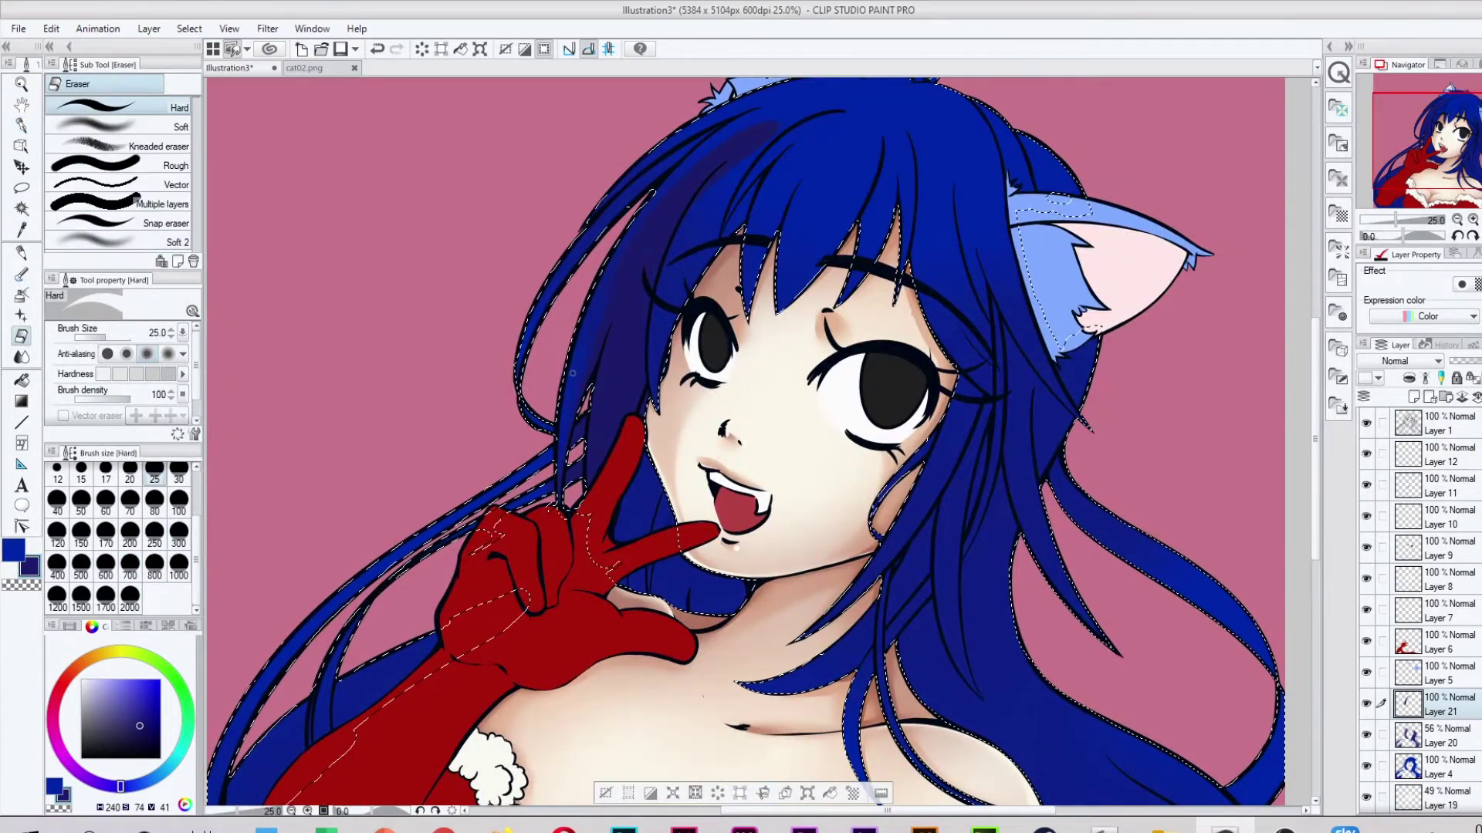
key(p)
key(e)
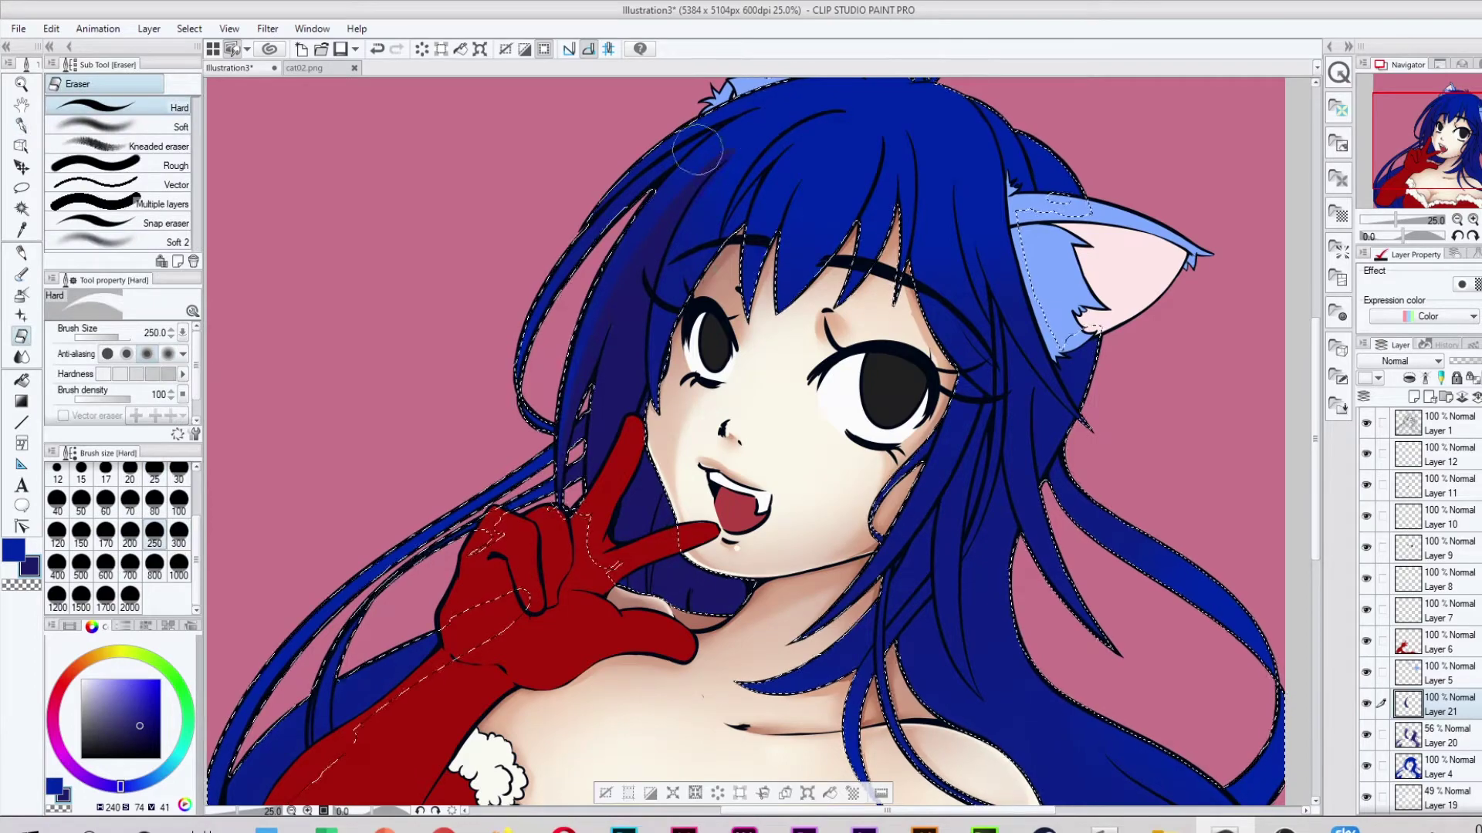
key(p)
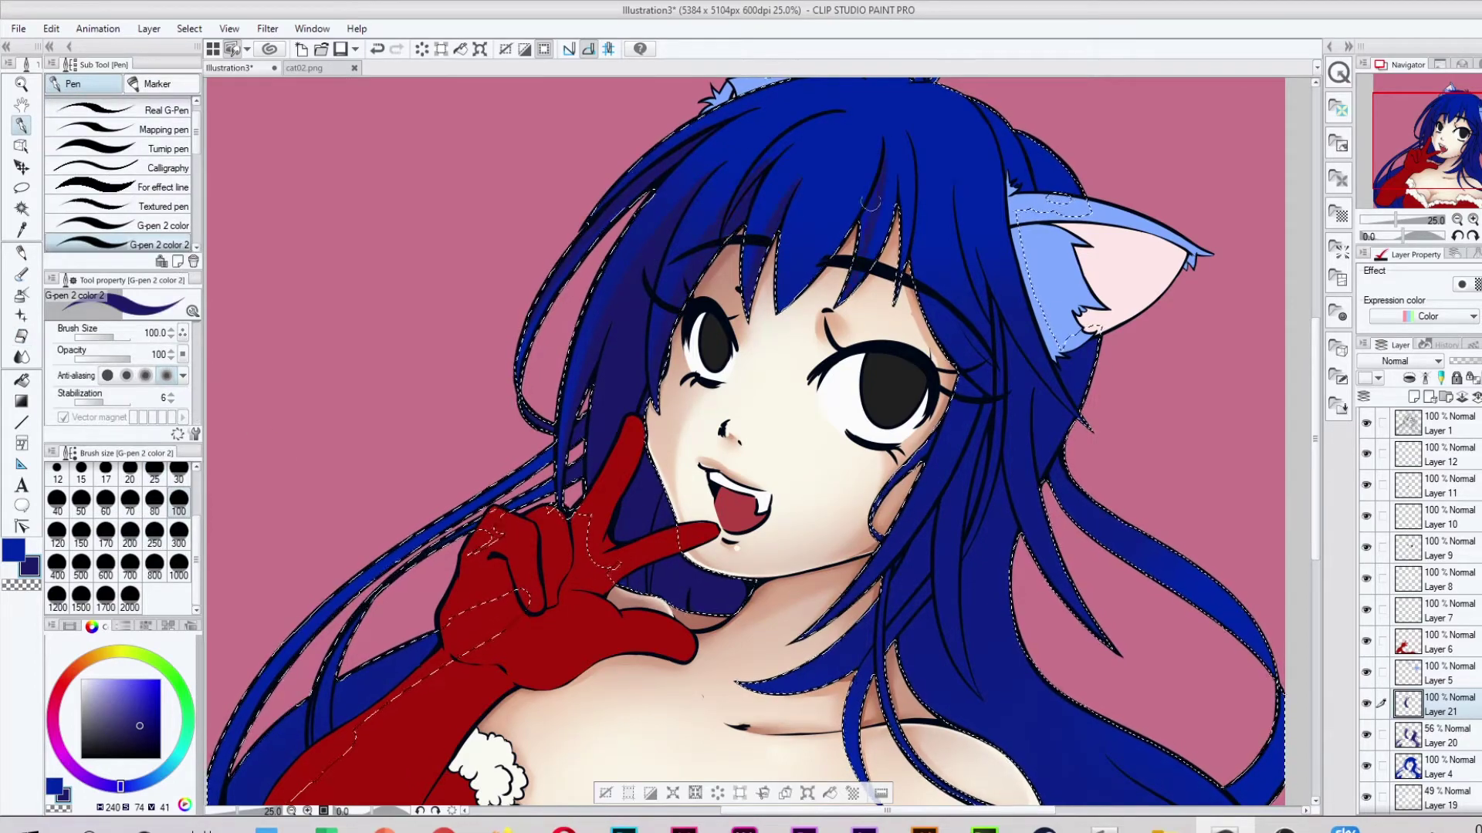
key(e)
key(p)
key(e)
key(p)
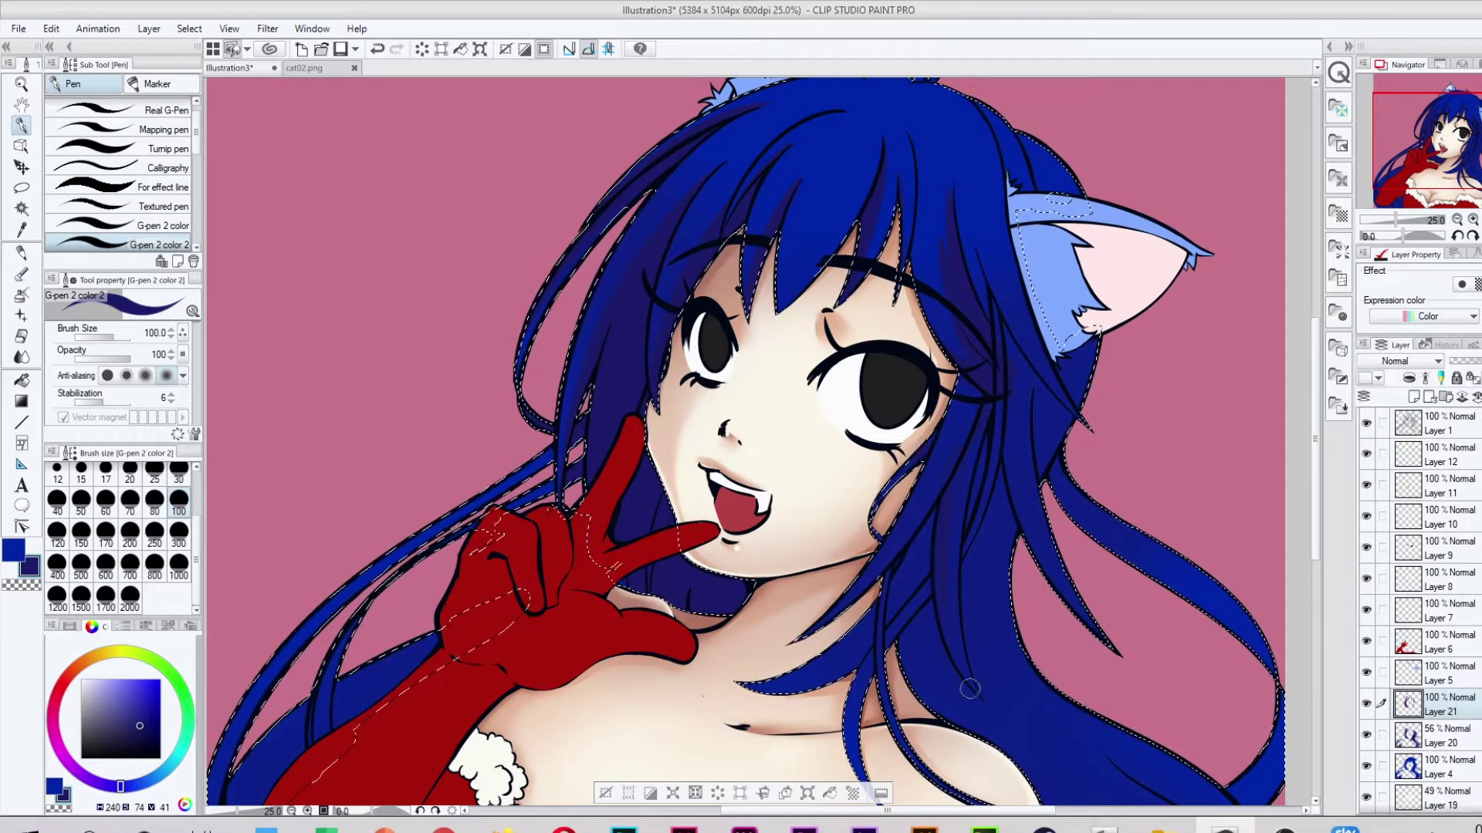
Extend the dark strand shadows over the long flowing locks around the shoulder and the hair behind the large cat ear.
mouse_move(694, 463)
mouse_down()
mouse_move(640, 282)
mouse_move(757, 283)
mouse_move(822, 157)
mouse_move(873, 144)
mouse_move(572, 382)
mouse_up()
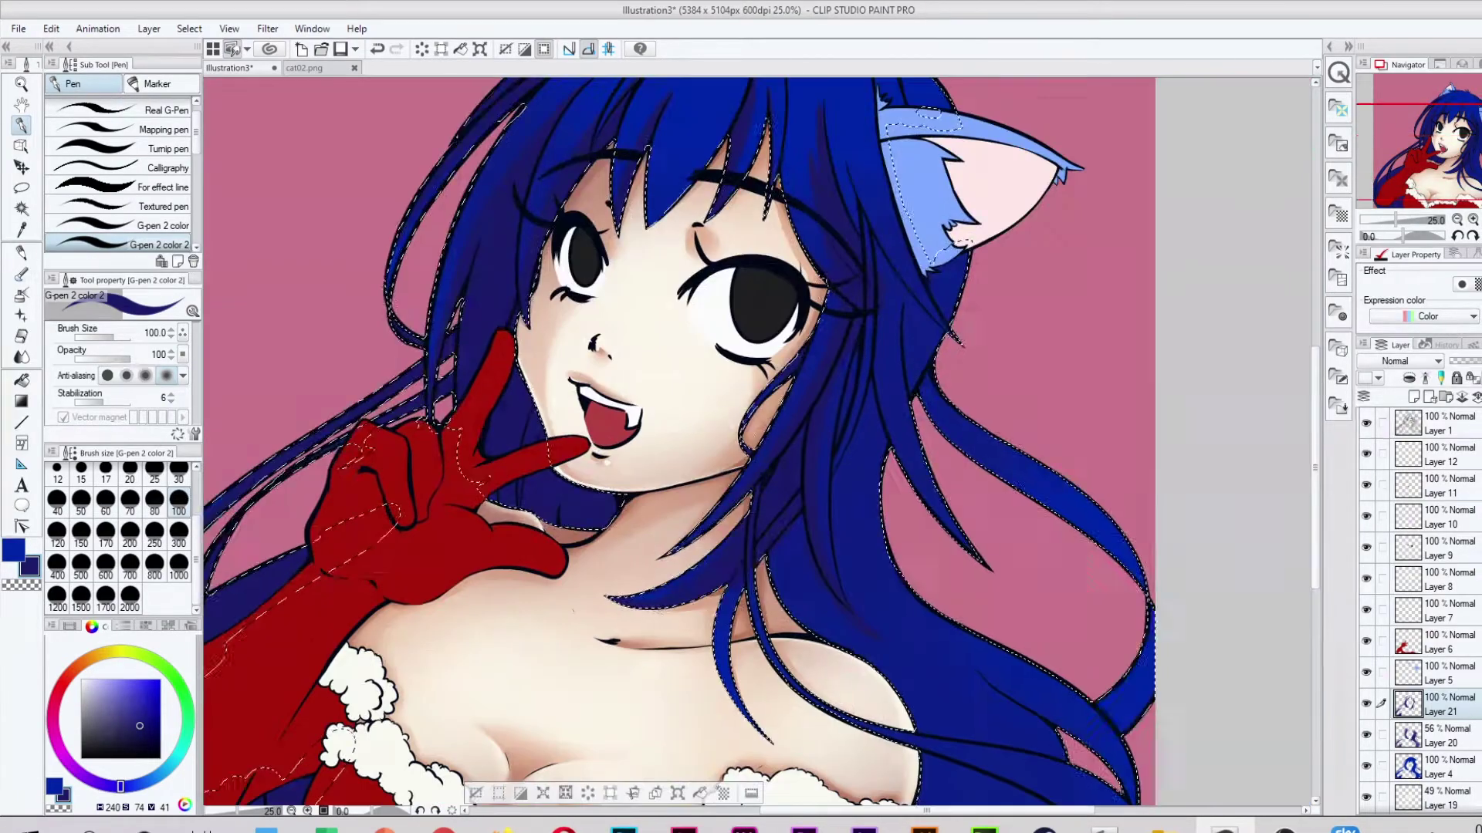
key(e)
key(p)
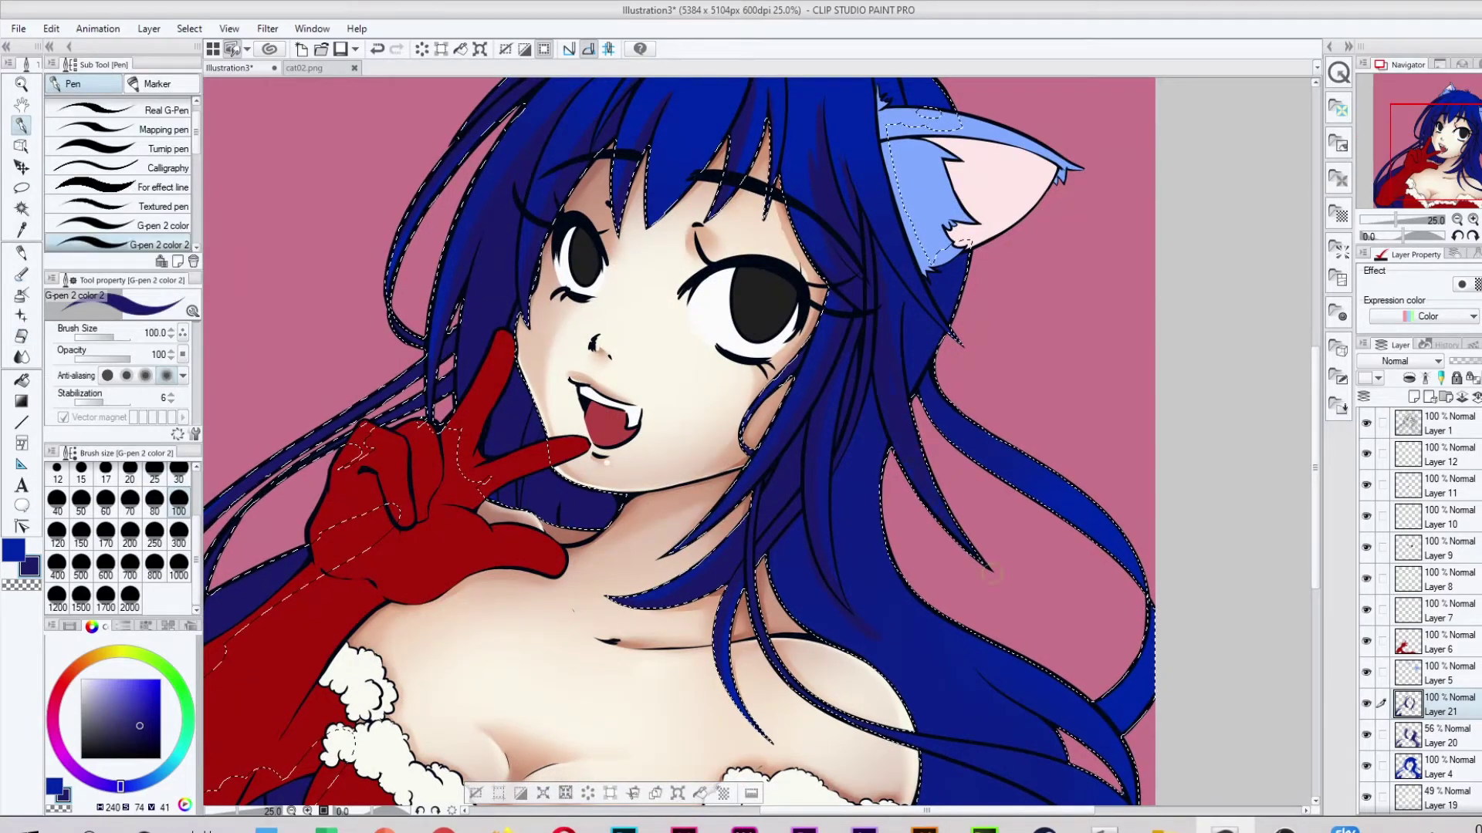
scroll(927, 728, down, 3)
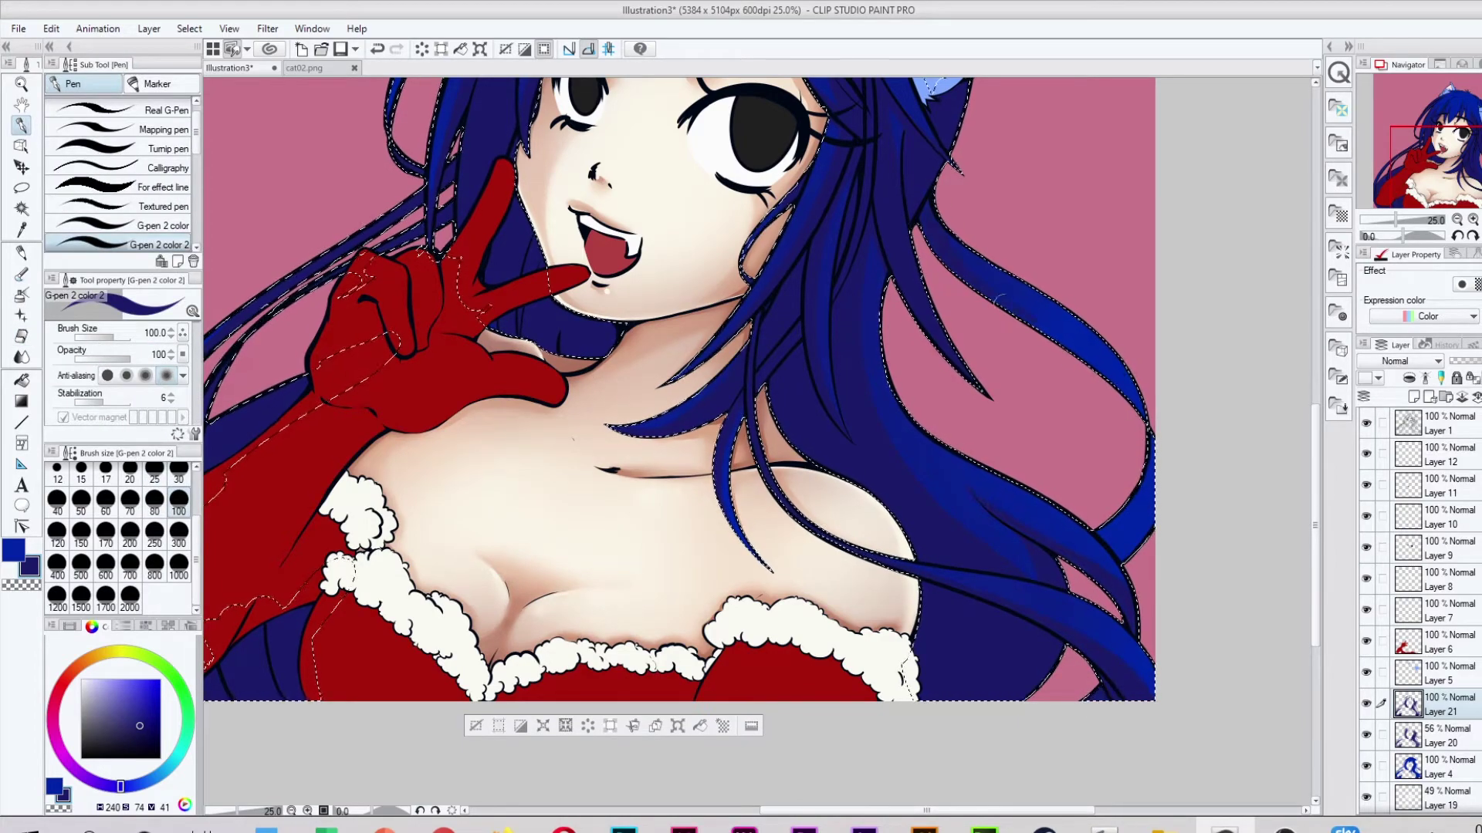
scroll(679, 386, up, 7)
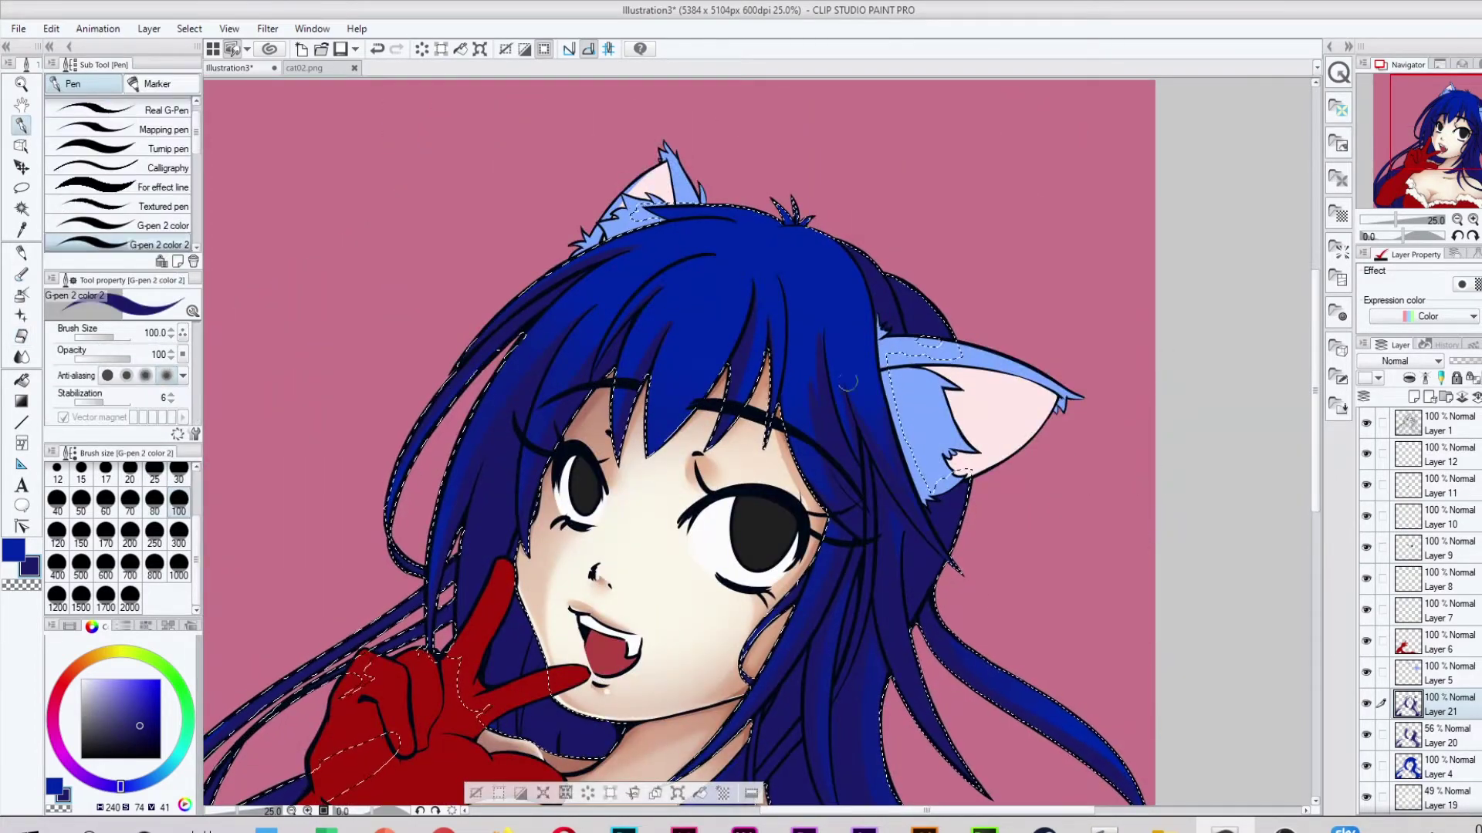
drag(960, 470, 576, 380)
Recolour the painted strand shadows on Layer 21 a darker navy with the pen at size 2000.
key(ctrl+@)
key(ctrl+minus)
key(ctrl+minus)
key(ctrl+alt)
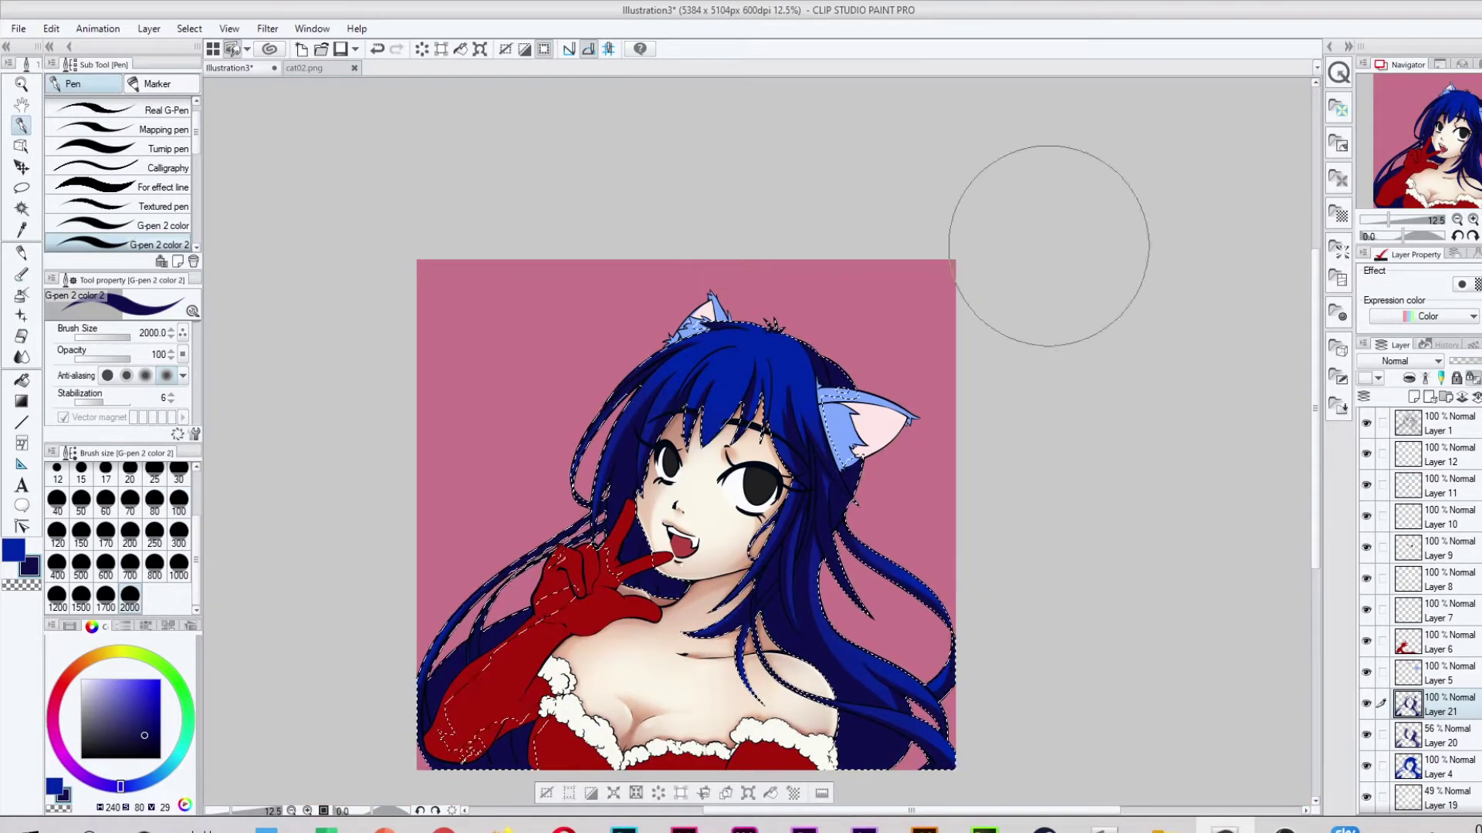
Blur the strand shadows across the fringe, side hair and long locks with the Blur tool at size 200.
scroll(757, 506, up, 2)
key(j)
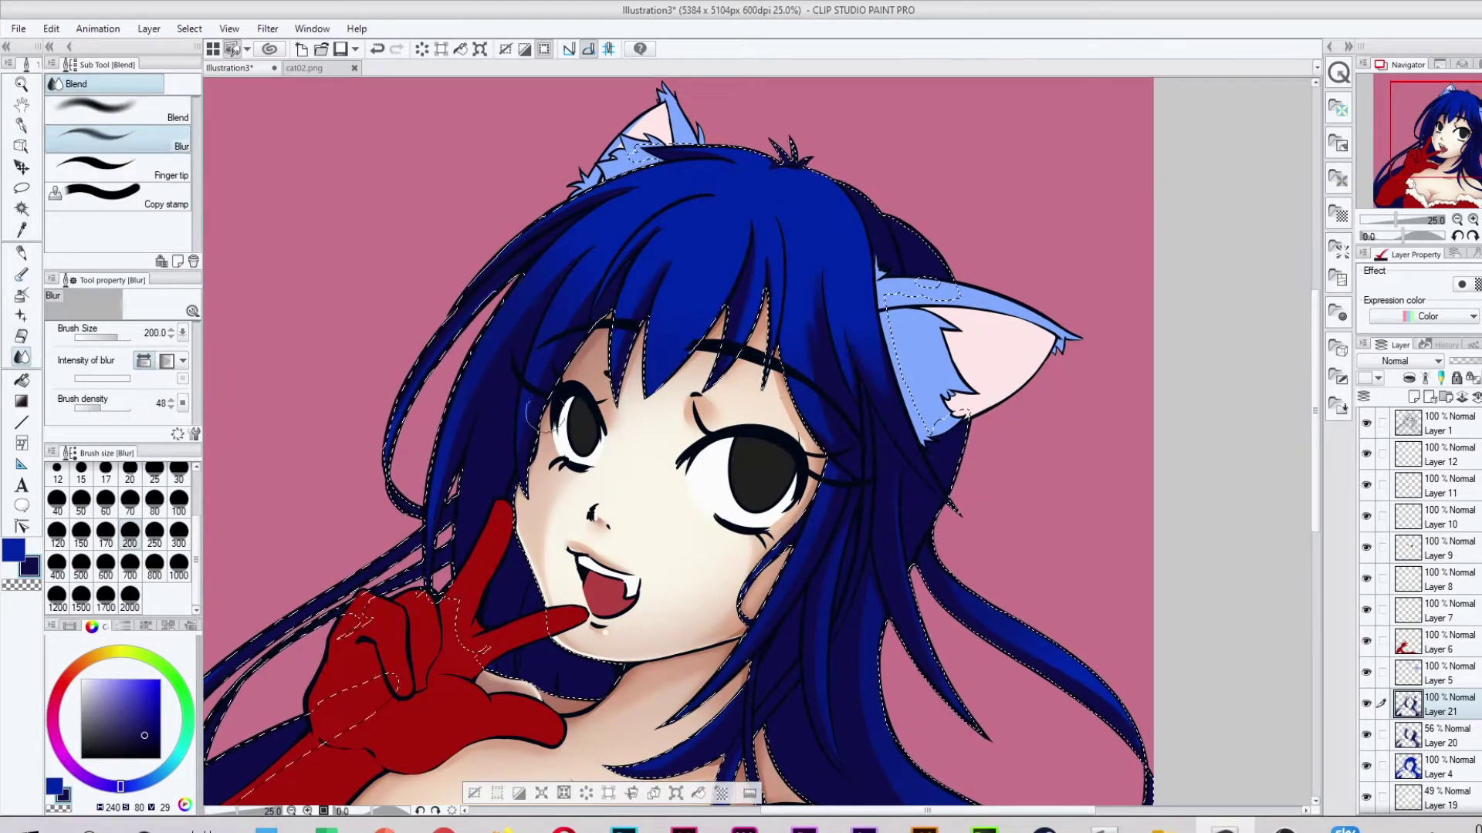
scroll(864, 428, down, 3)
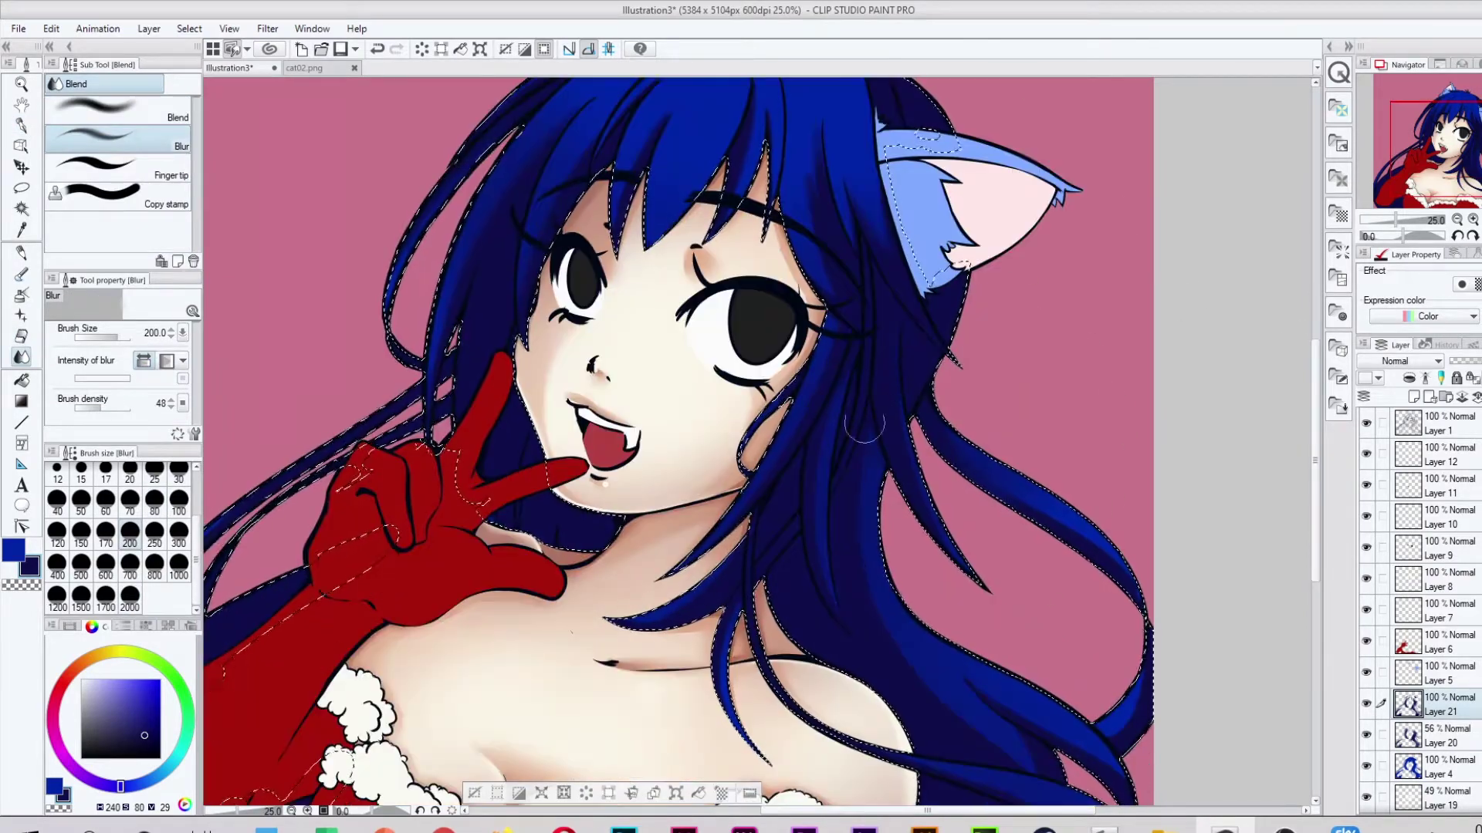
scroll(843, 638, down, 3)
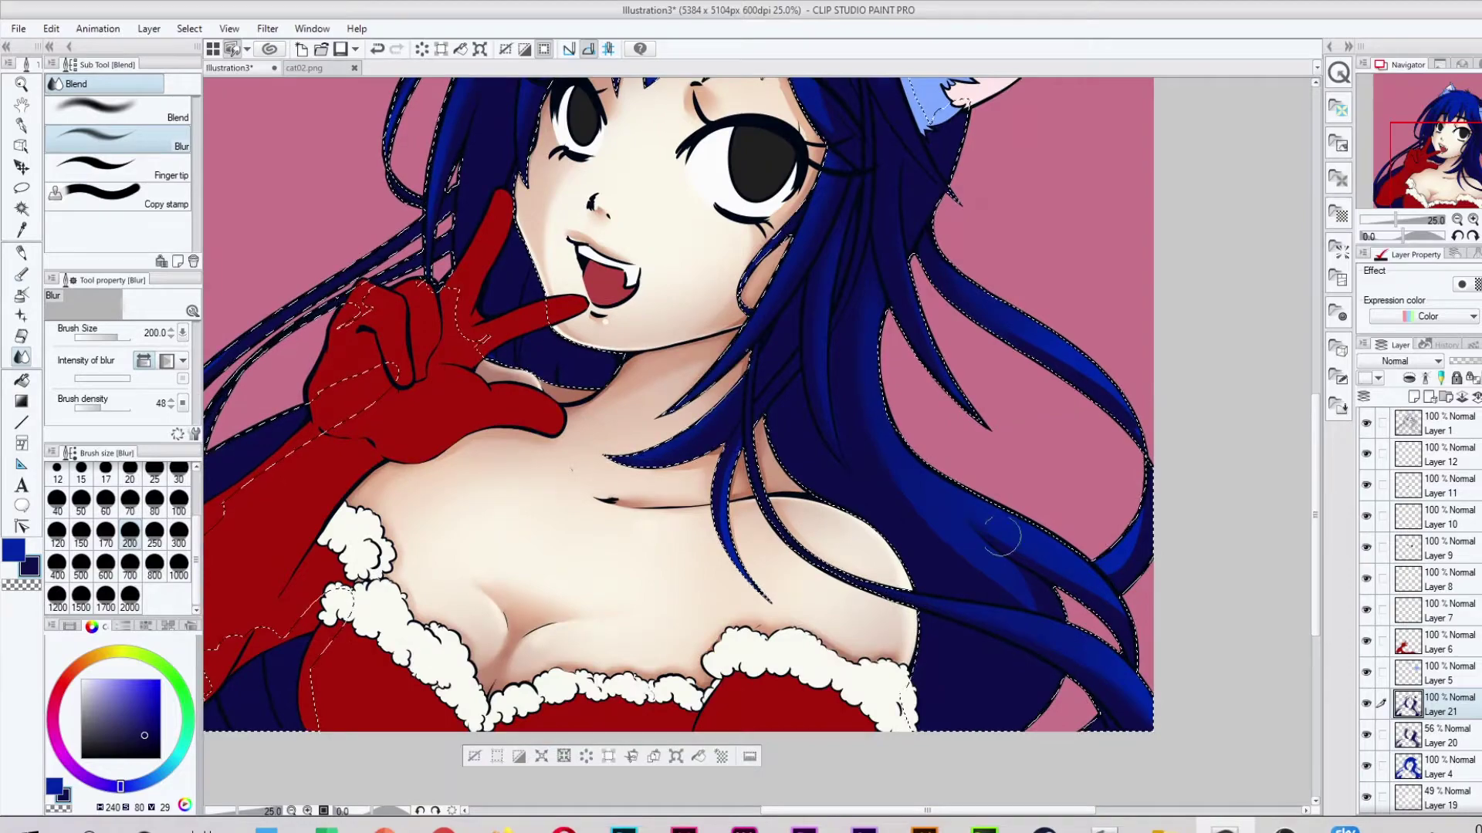
scroll(1127, 452, left, 5)
scroll(1061, 224, up, 6)
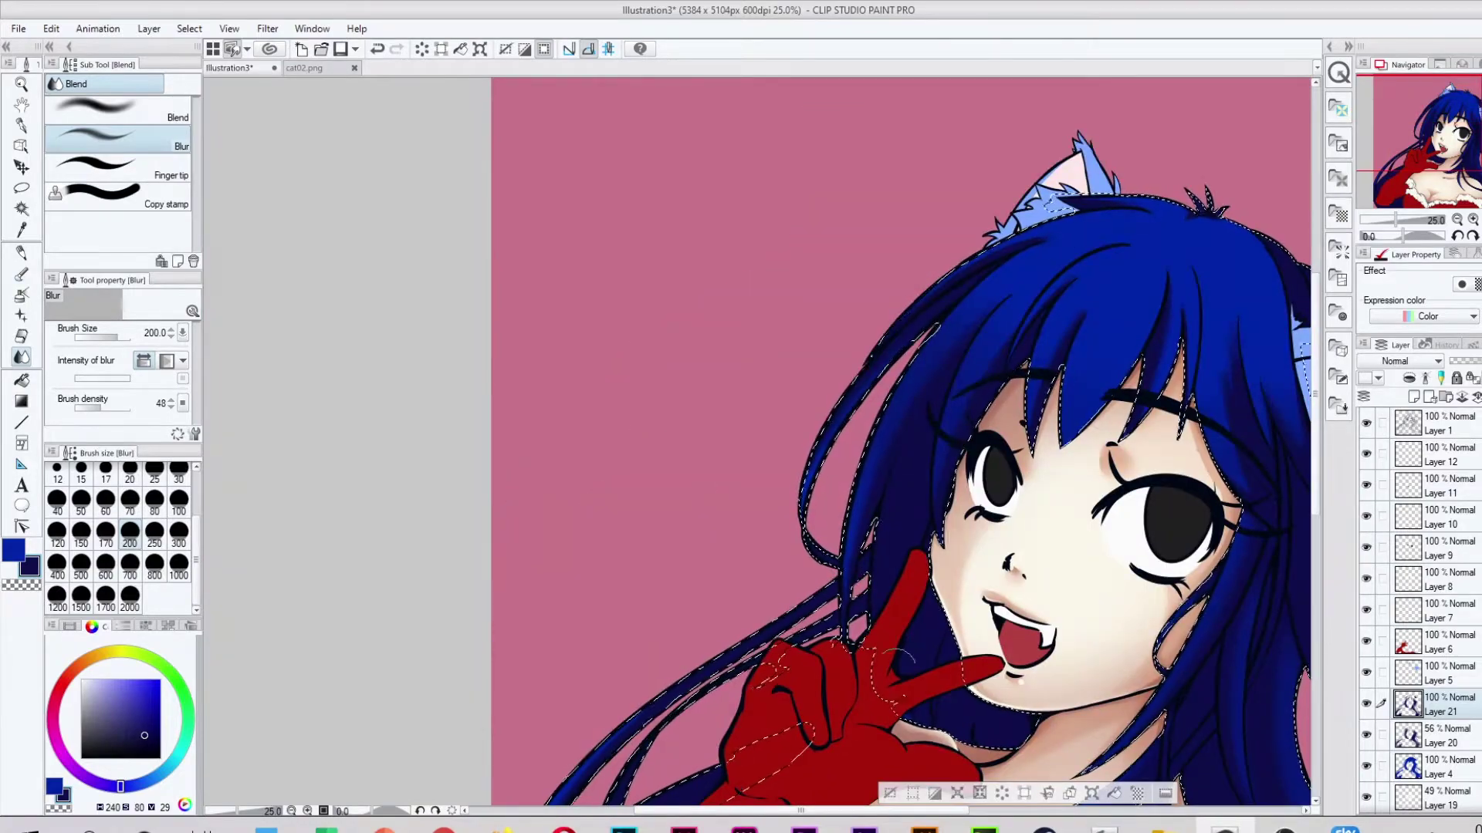
scroll(895, 660, right, 5)
Fade the blurred hair shadows with the Soft 2 eraser at size 500.
key(e)
scroll(885, 365, down, 3)
scroll(885, 365, left, 4)
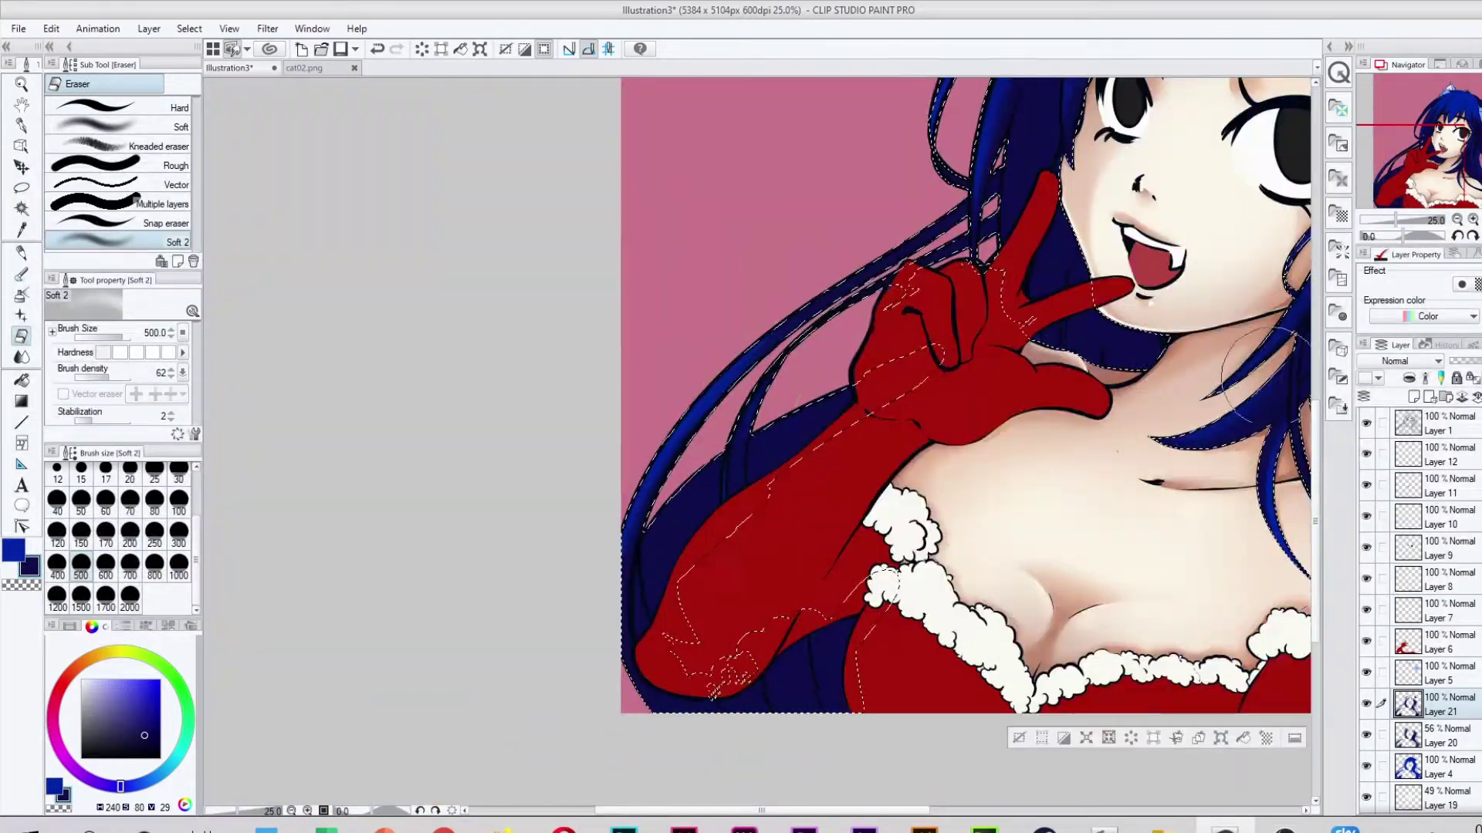
scroll(885, 365, down, 3)
scroll(885, 365, up, 3)
Paint near-black shadows on a new layer under the chin, on the face-side strands and behind the gloved arm with pen size 80.
key(ctrl+shift+n)
key(p)
scroll(771, 440, up, 1)
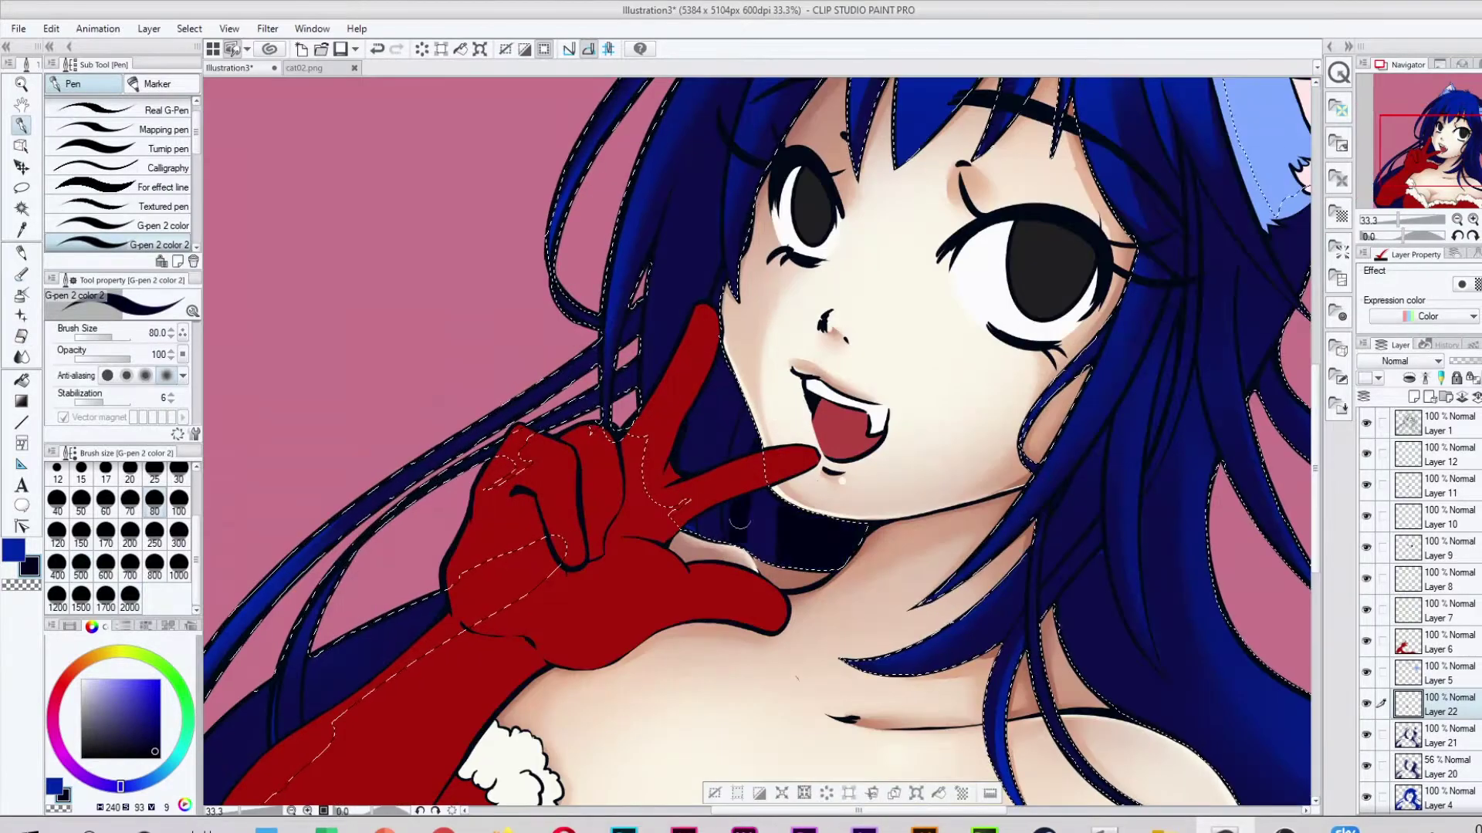
scroll(703, 311, up, 5)
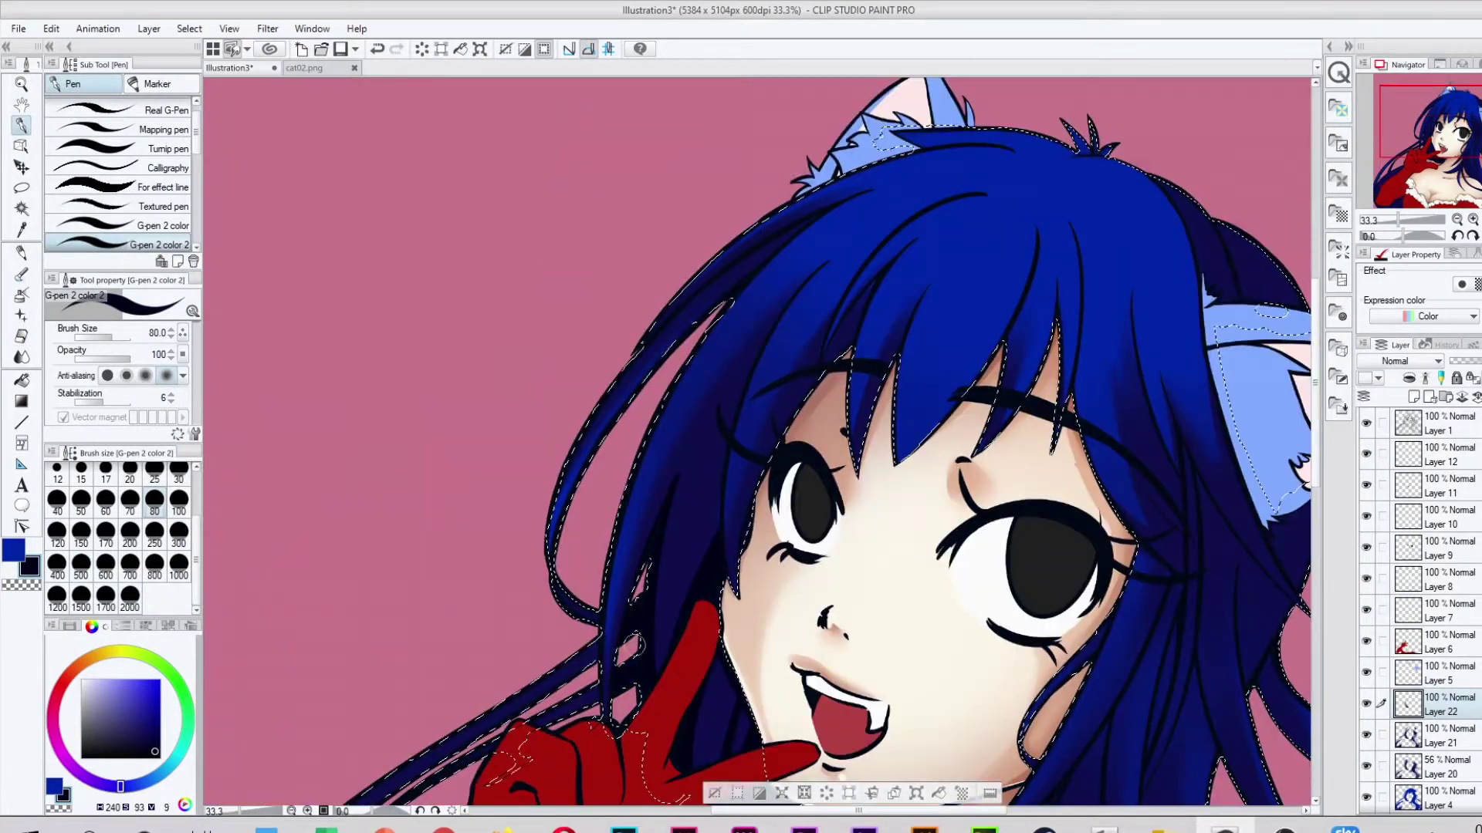
key(e)
key(p)
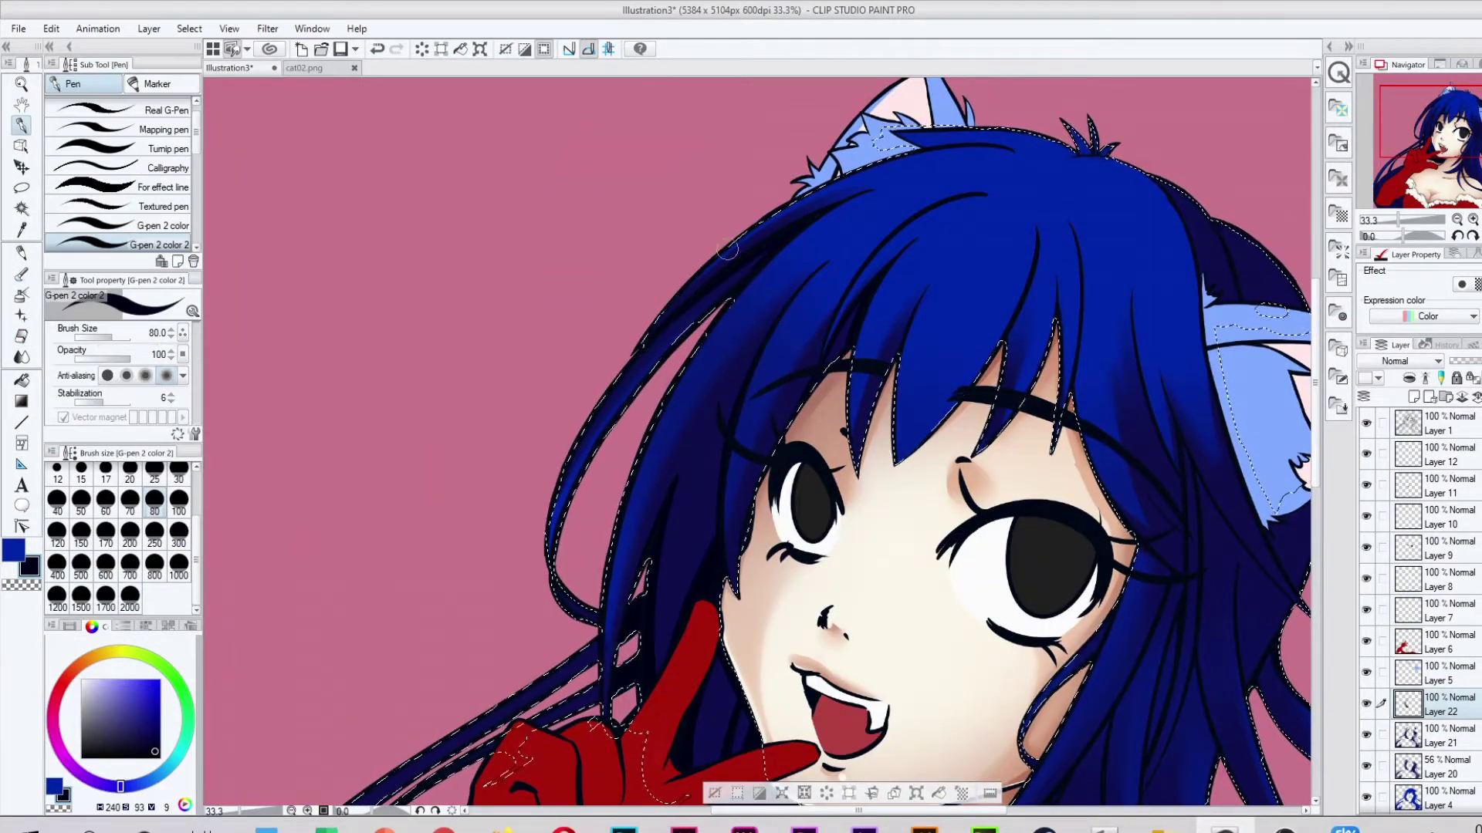
scroll(756, 440, down, 9)
scroll(756, 440, left, 6)
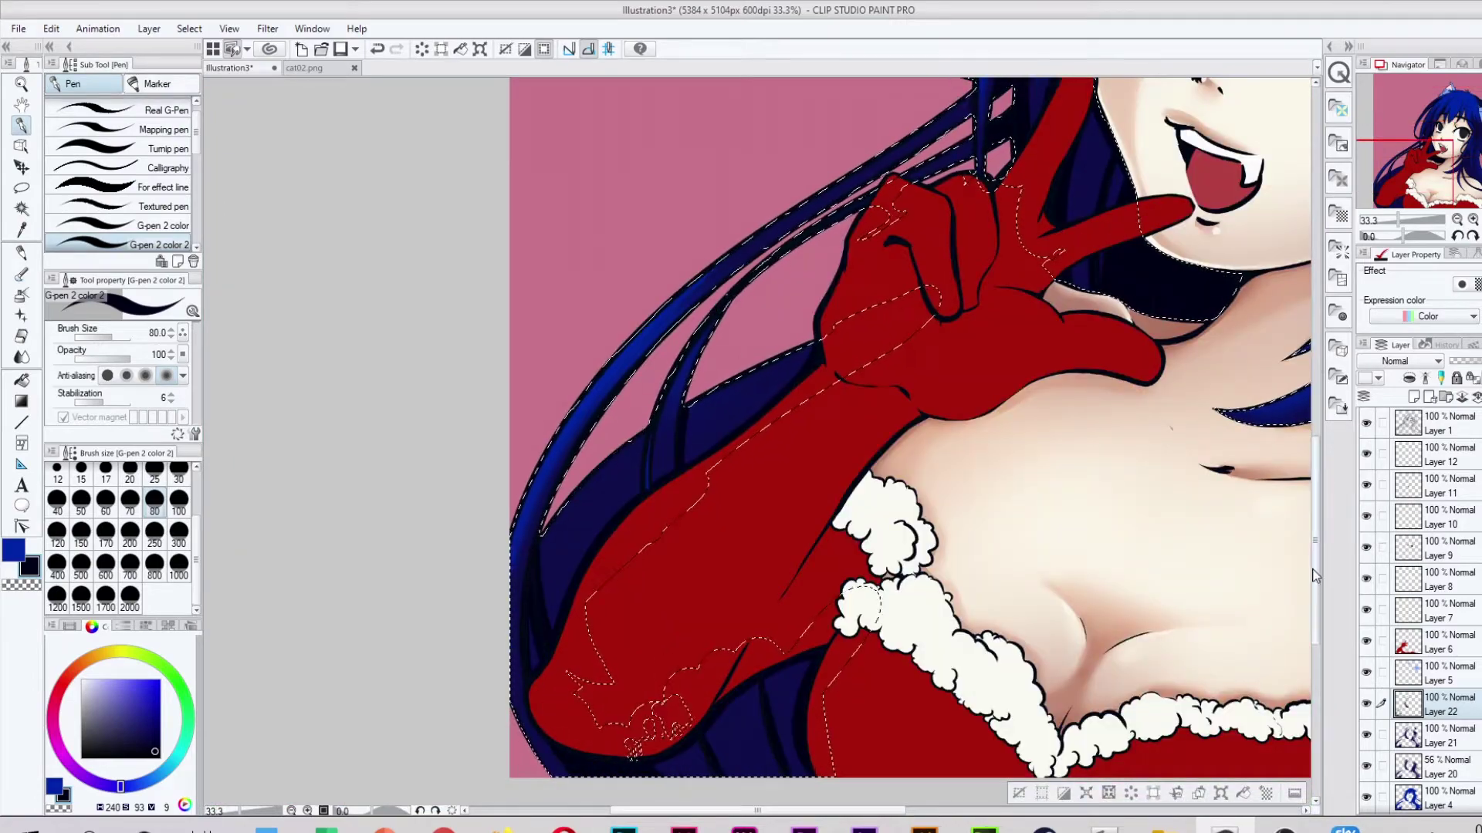
Paint near-black shadows in the hair beside the large cat ear and down the locks over the bare shoulder, cleaning up with the hard eraser.
scroll(666, 667, up, 9)
scroll(995, 541, right, 6)
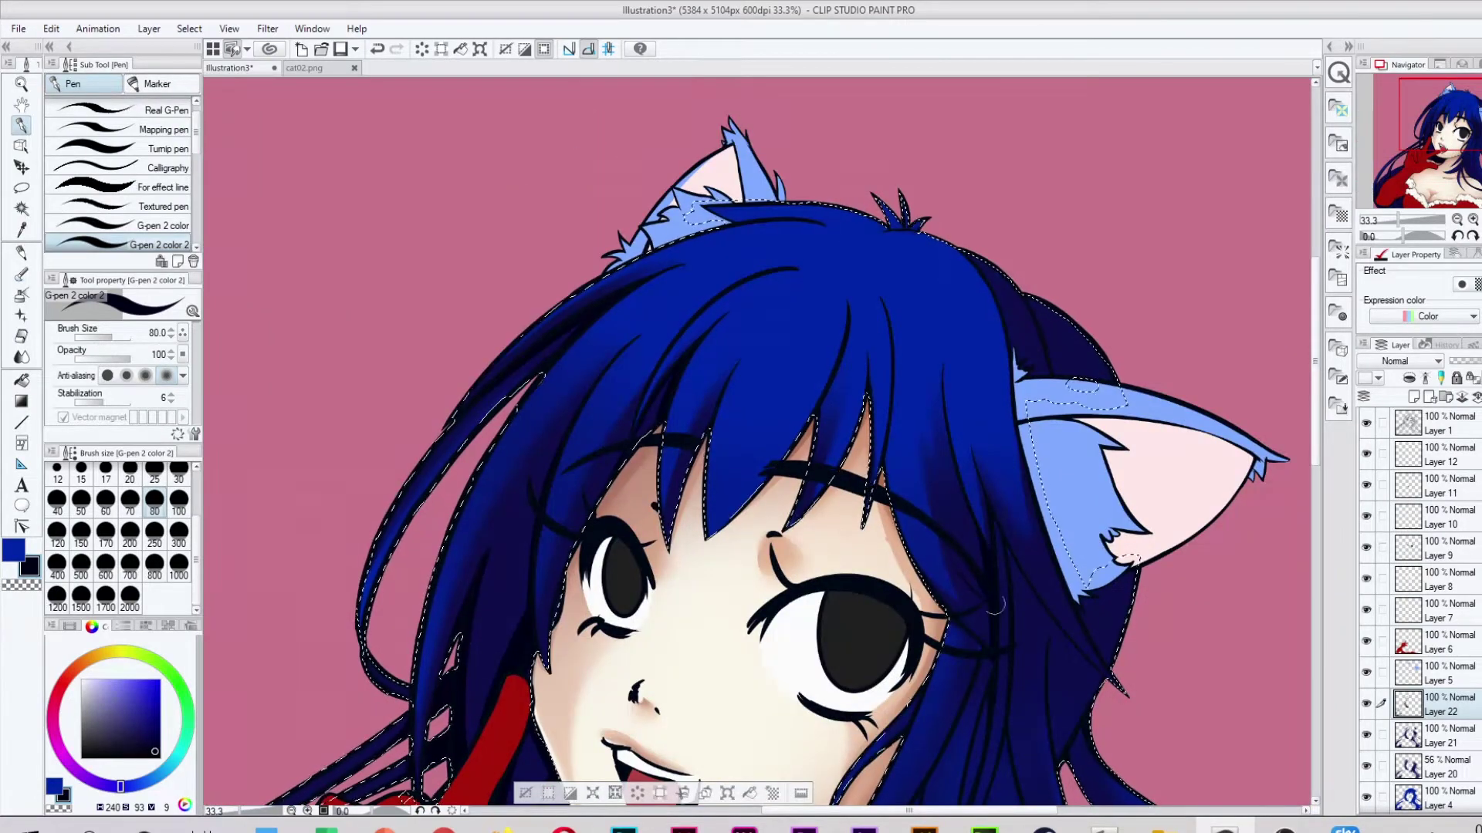
scroll(1003, 324, down, 4)
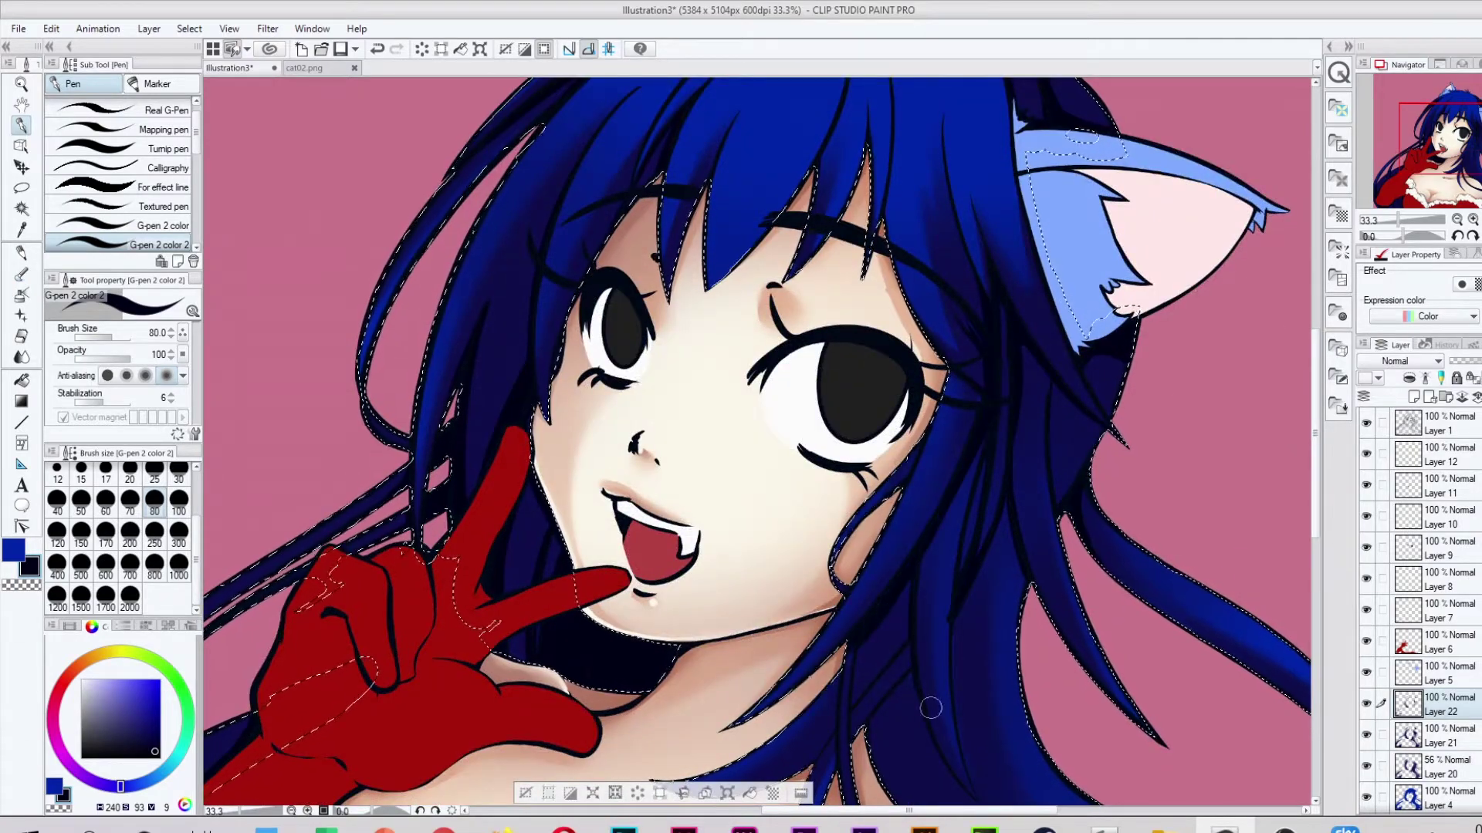
scroll(903, 386, down, 4)
scroll(909, 376, right, 4)
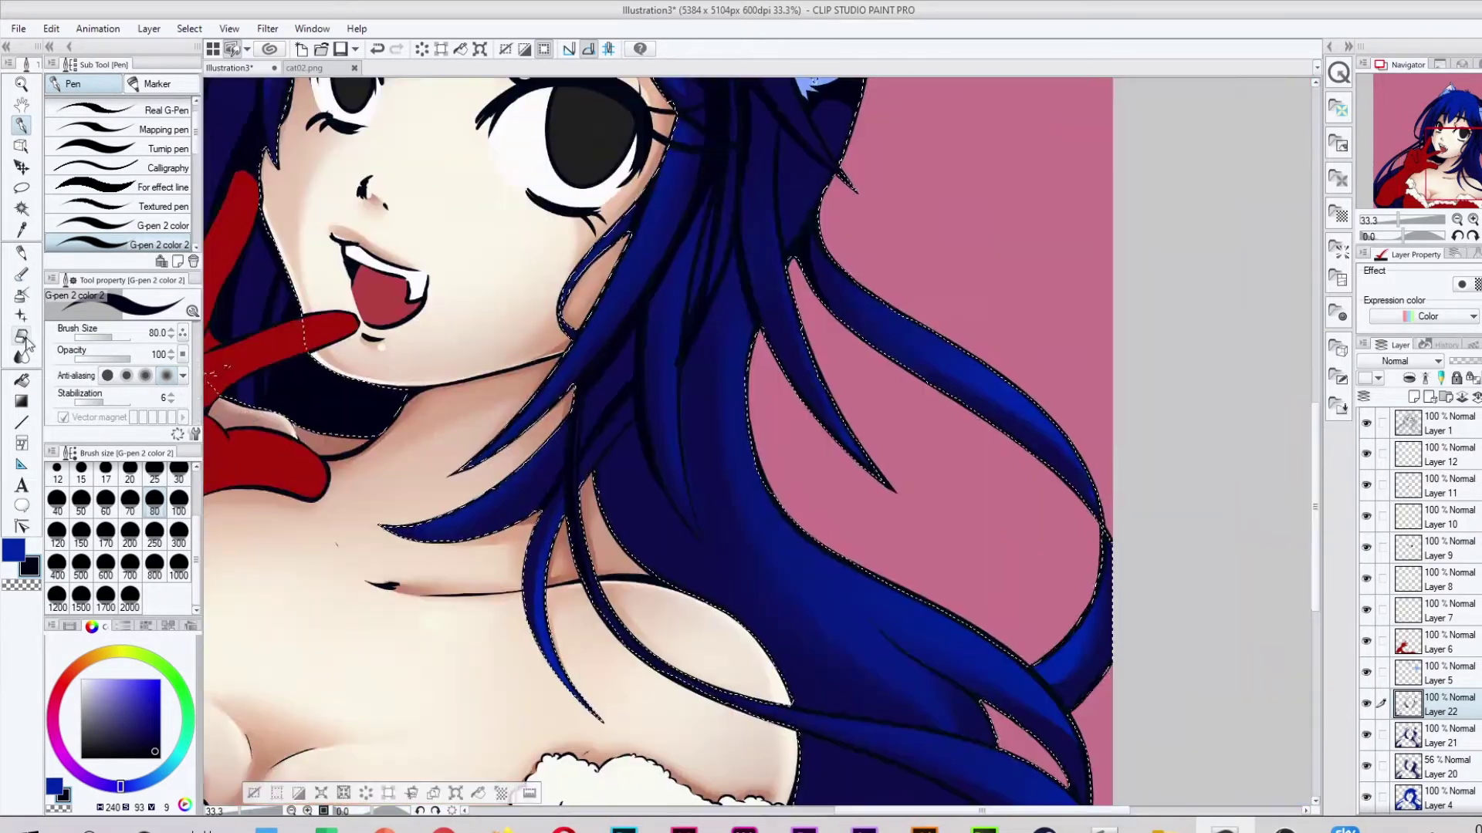
scroll(1003, 502, down, 3)
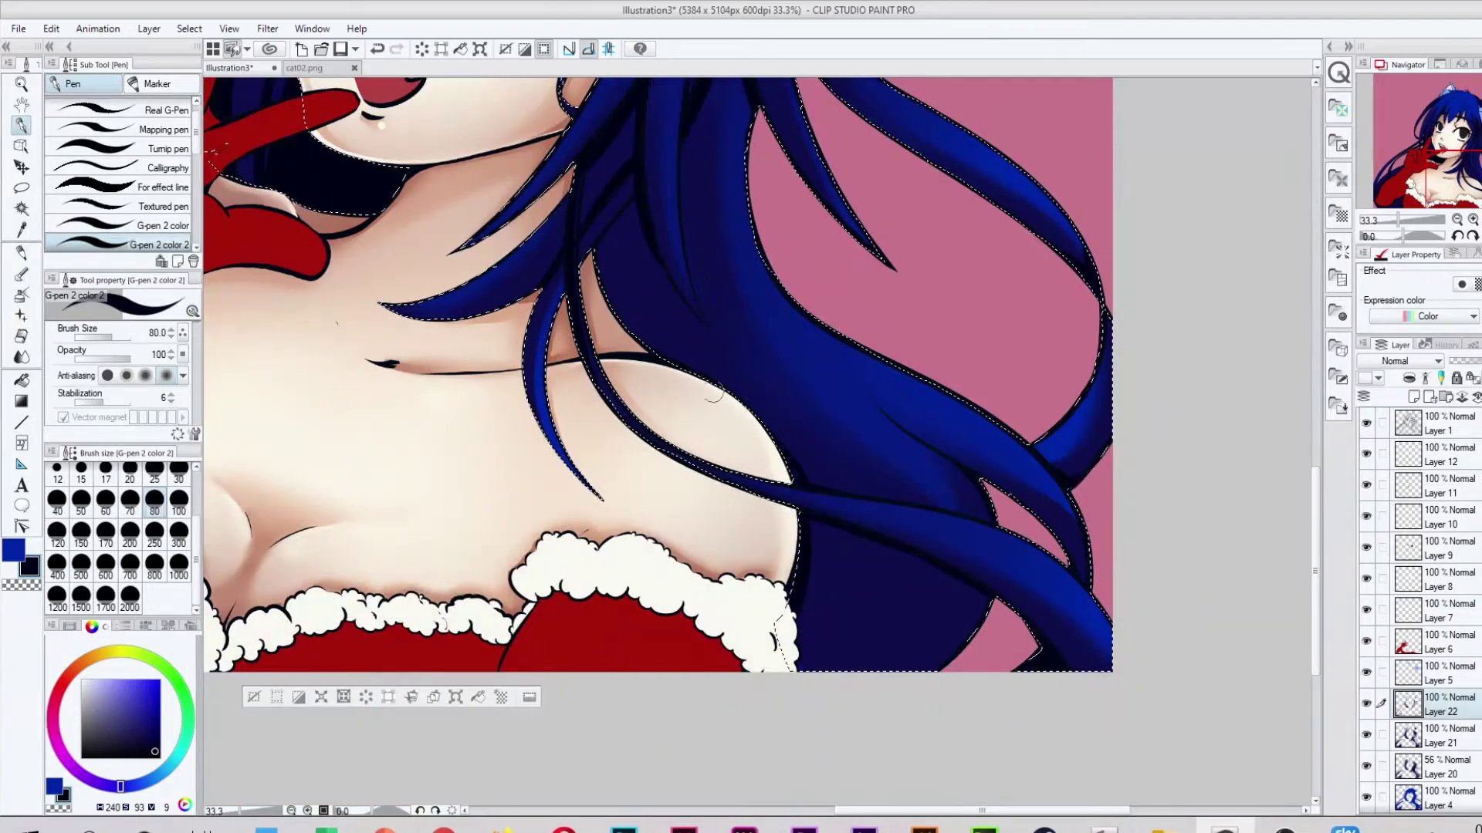
key(e)
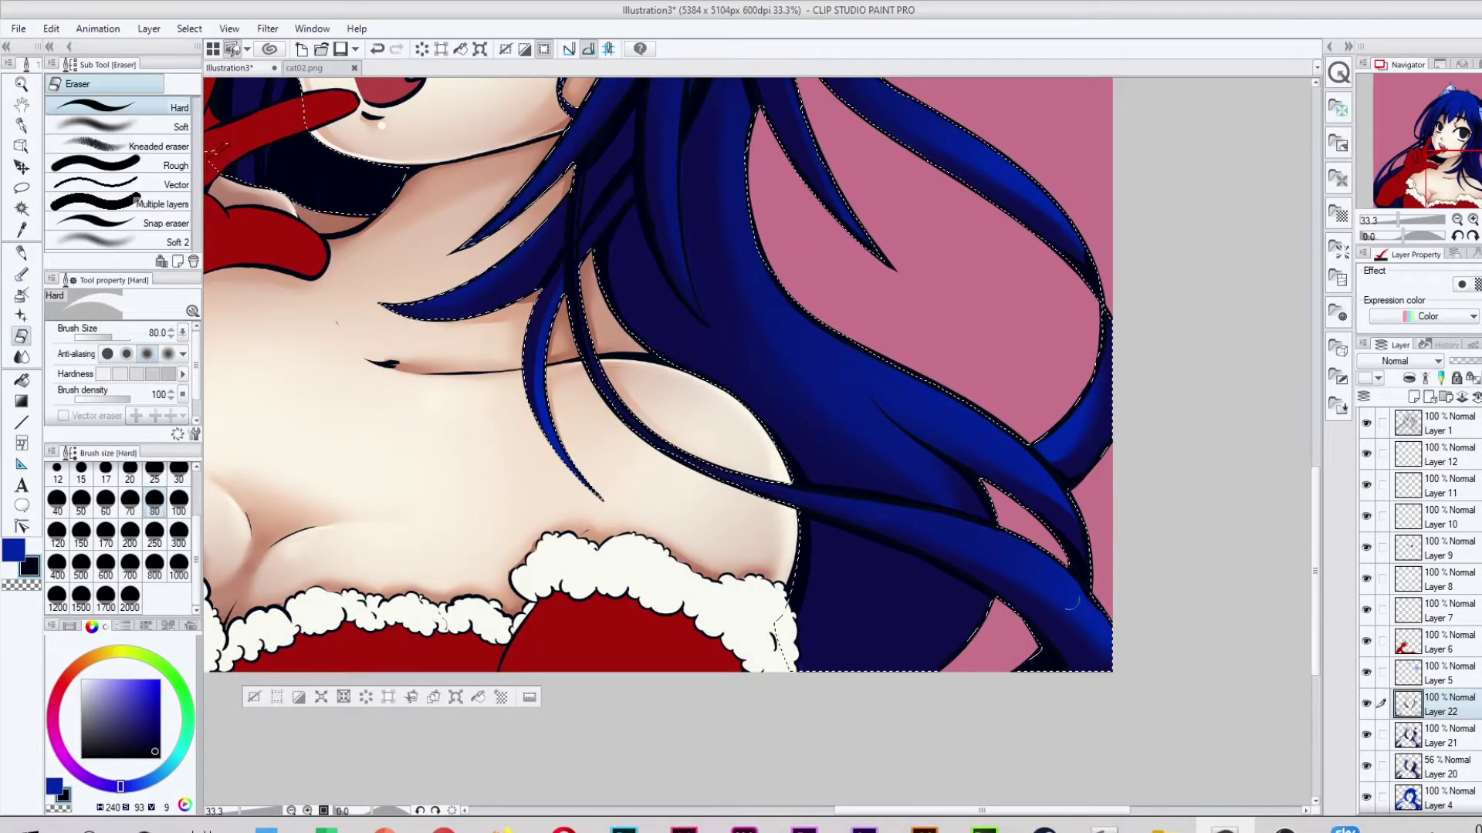
Blur the near-black hair shadows with the Blur tool at size 700.
scroll(1079, 610, up, 6)
key(ctrl+minus)
key(j)
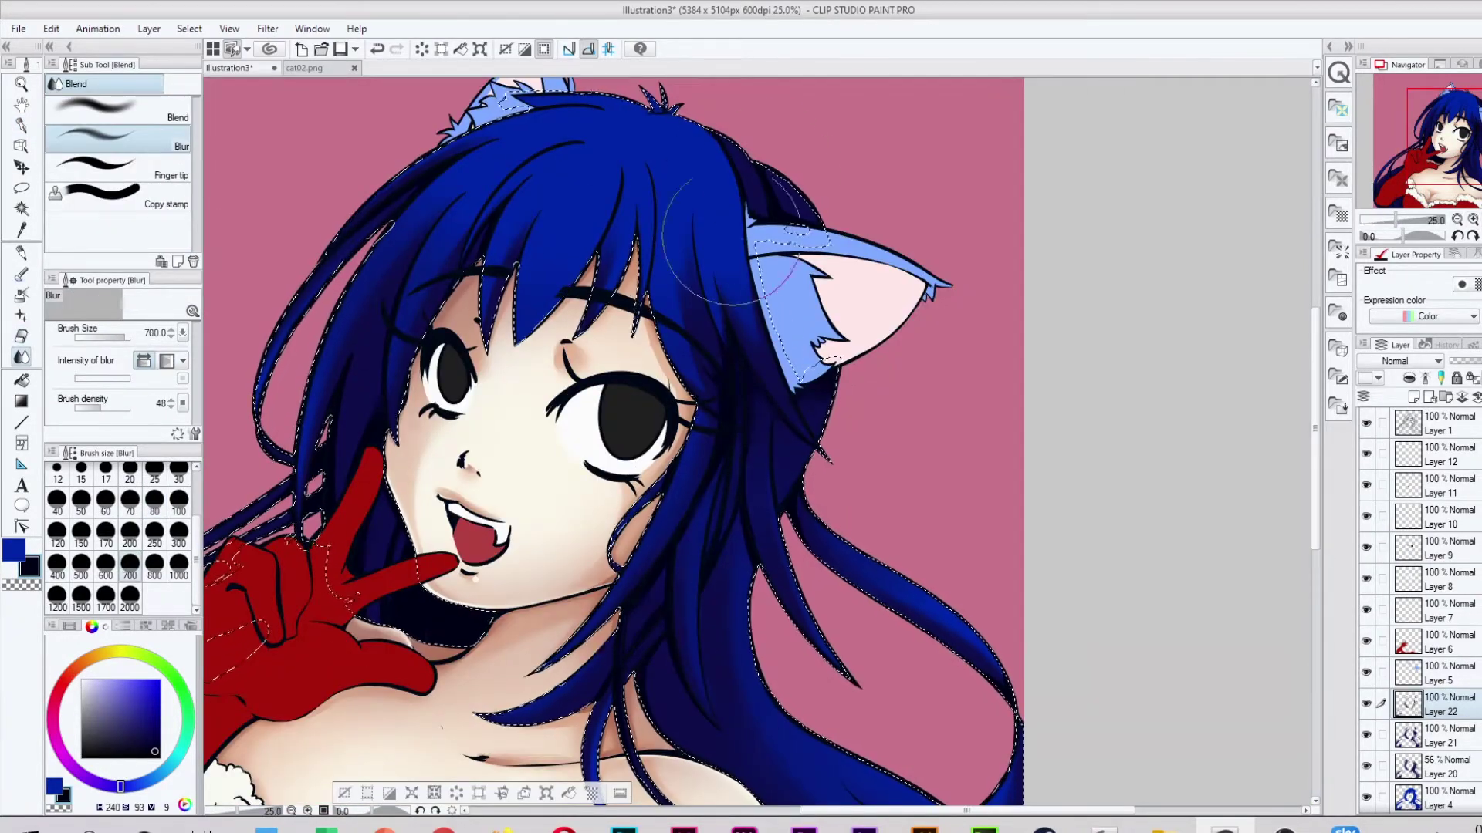
scroll(694, 578, down, 4)
scroll(548, 724, left, 5)
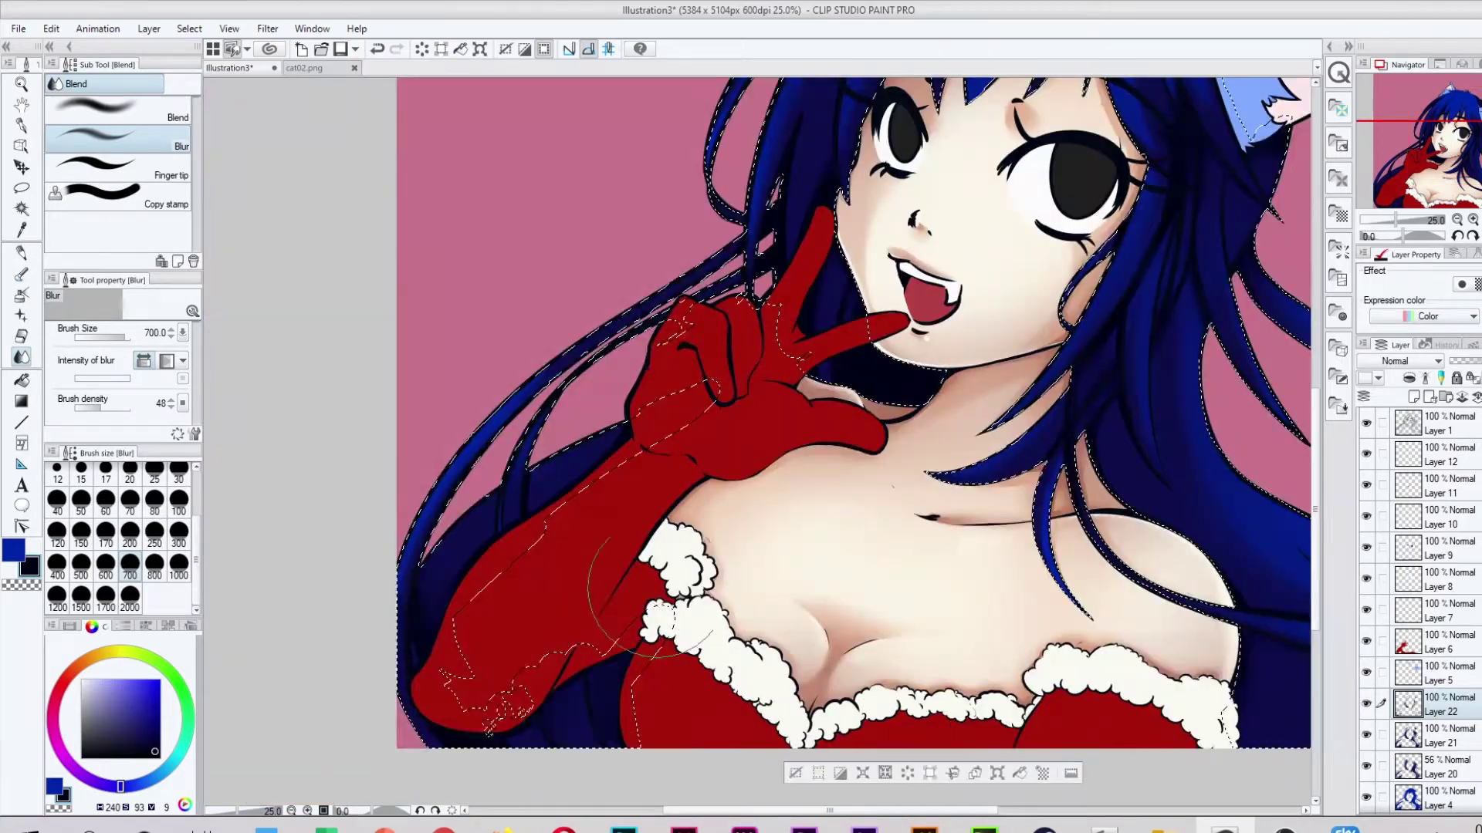
Airbrush soft dark shading over the hair on a new layer and lower that layer to 34% opacity.
key(ctrl+minus)
key(e)
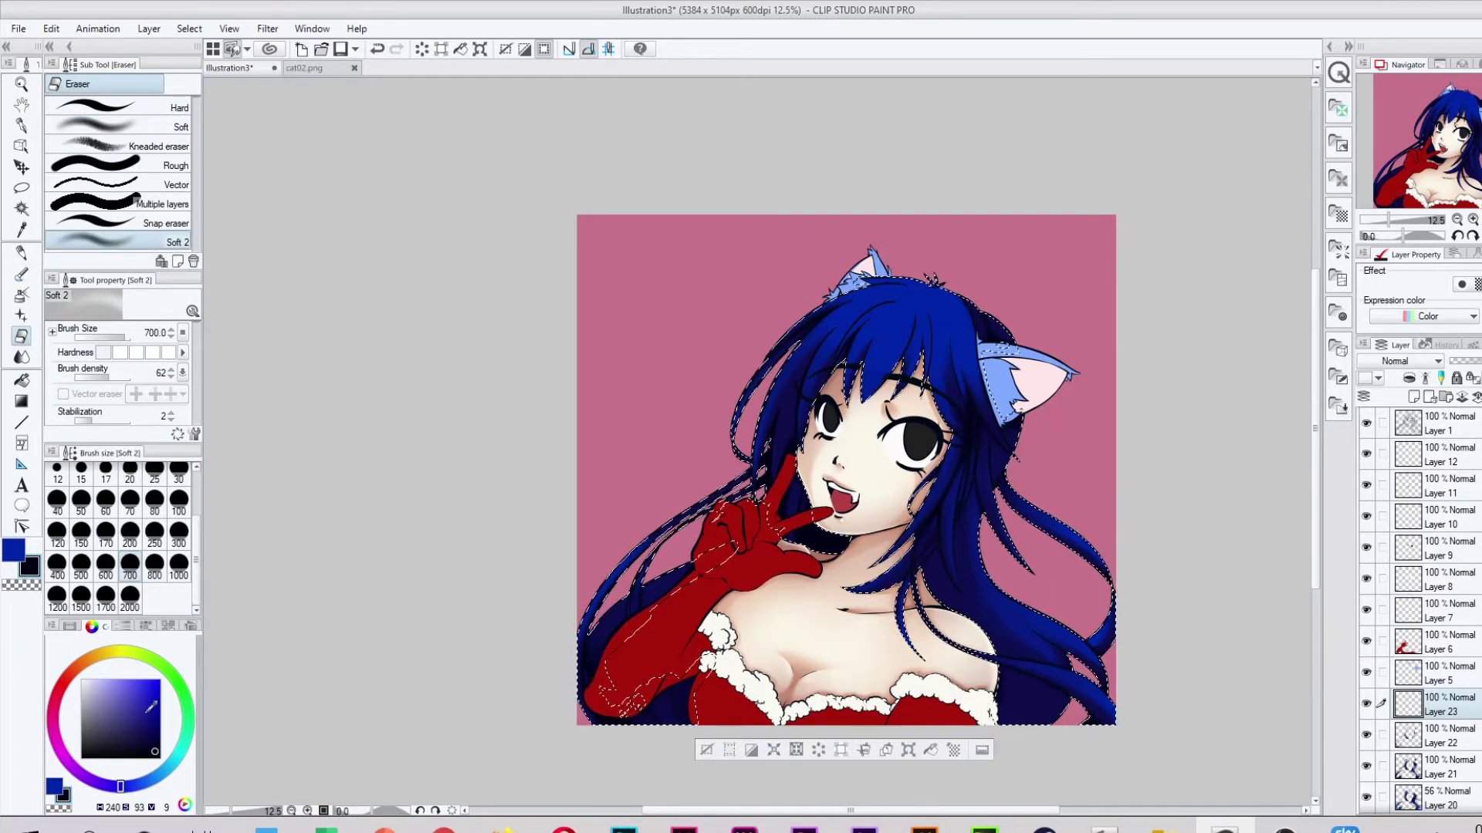
key(b)
key(ctrl+z)
Airbrush a pale pink glow over the hair with that layer at 51% opacity, and add another layer above it.
click(99, 677)
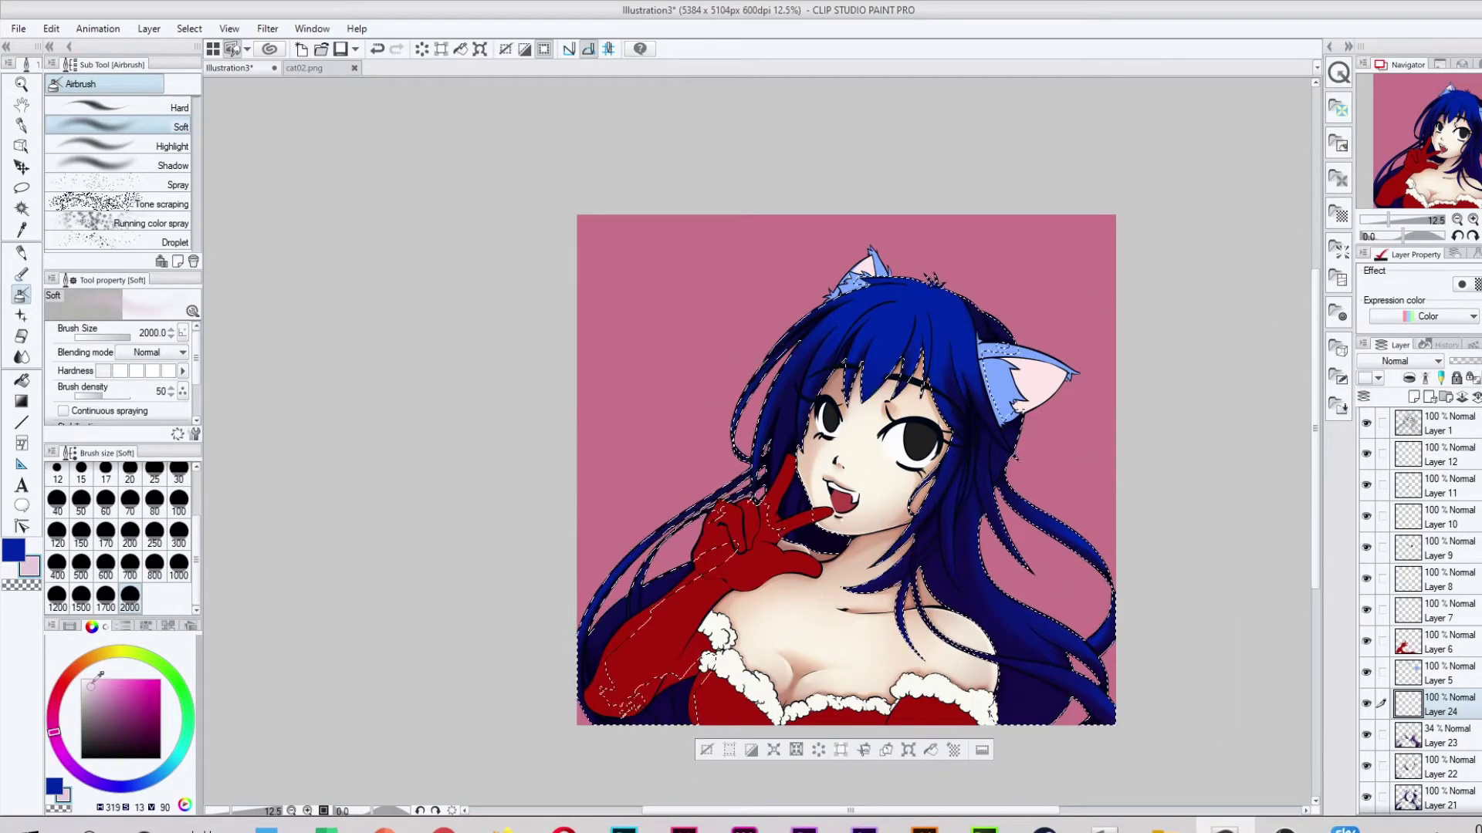
click(1416, 397)
scroll(754, 270, up, 4)
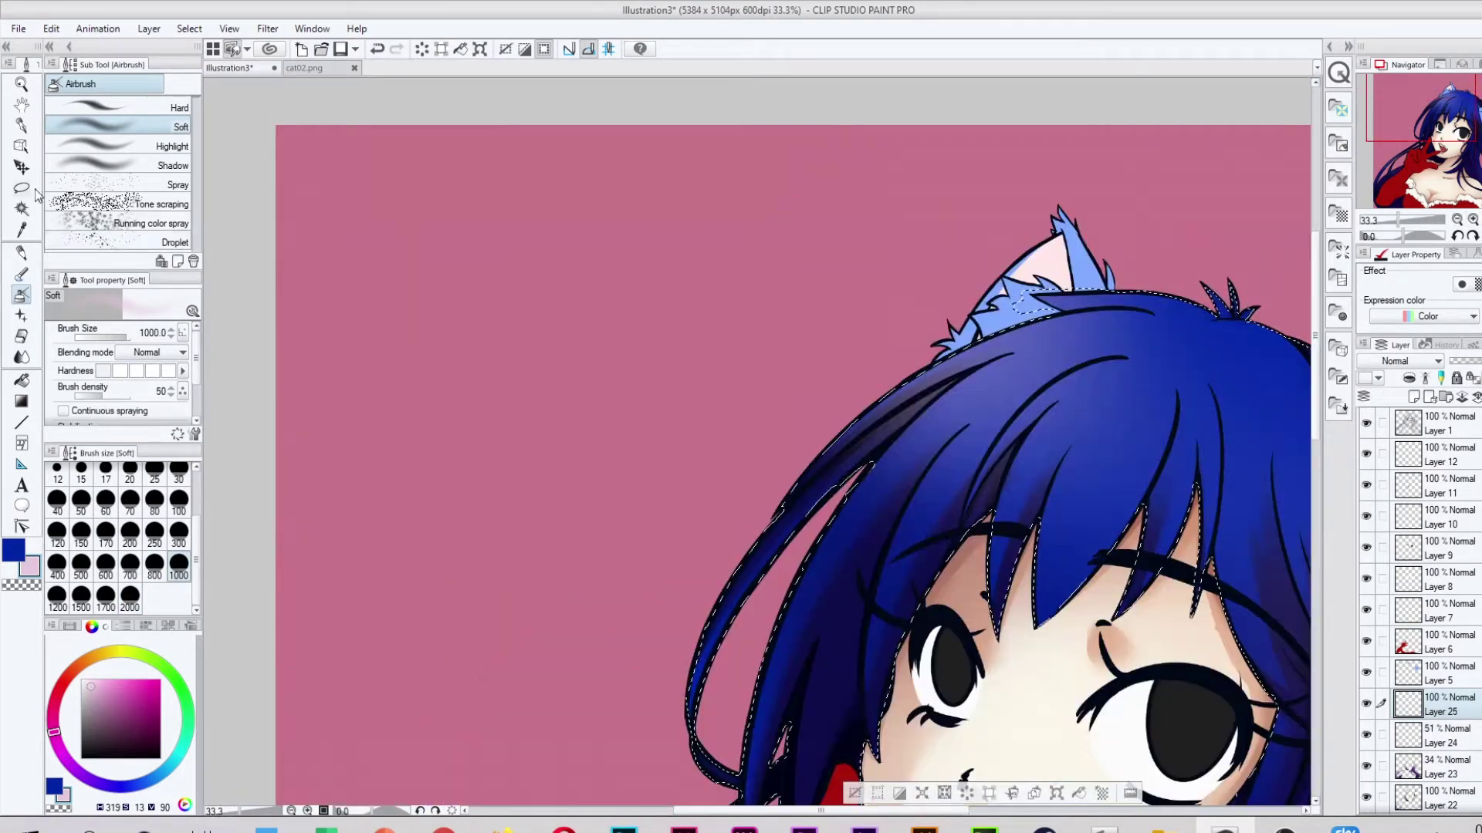
Paint soft pale pink highlight spots on the fringe and long locks with the これだけで塗る筆 brush at size 100.
key(p)
scroll(982, 369, right, 5)
scroll(849, 424, down, 5)
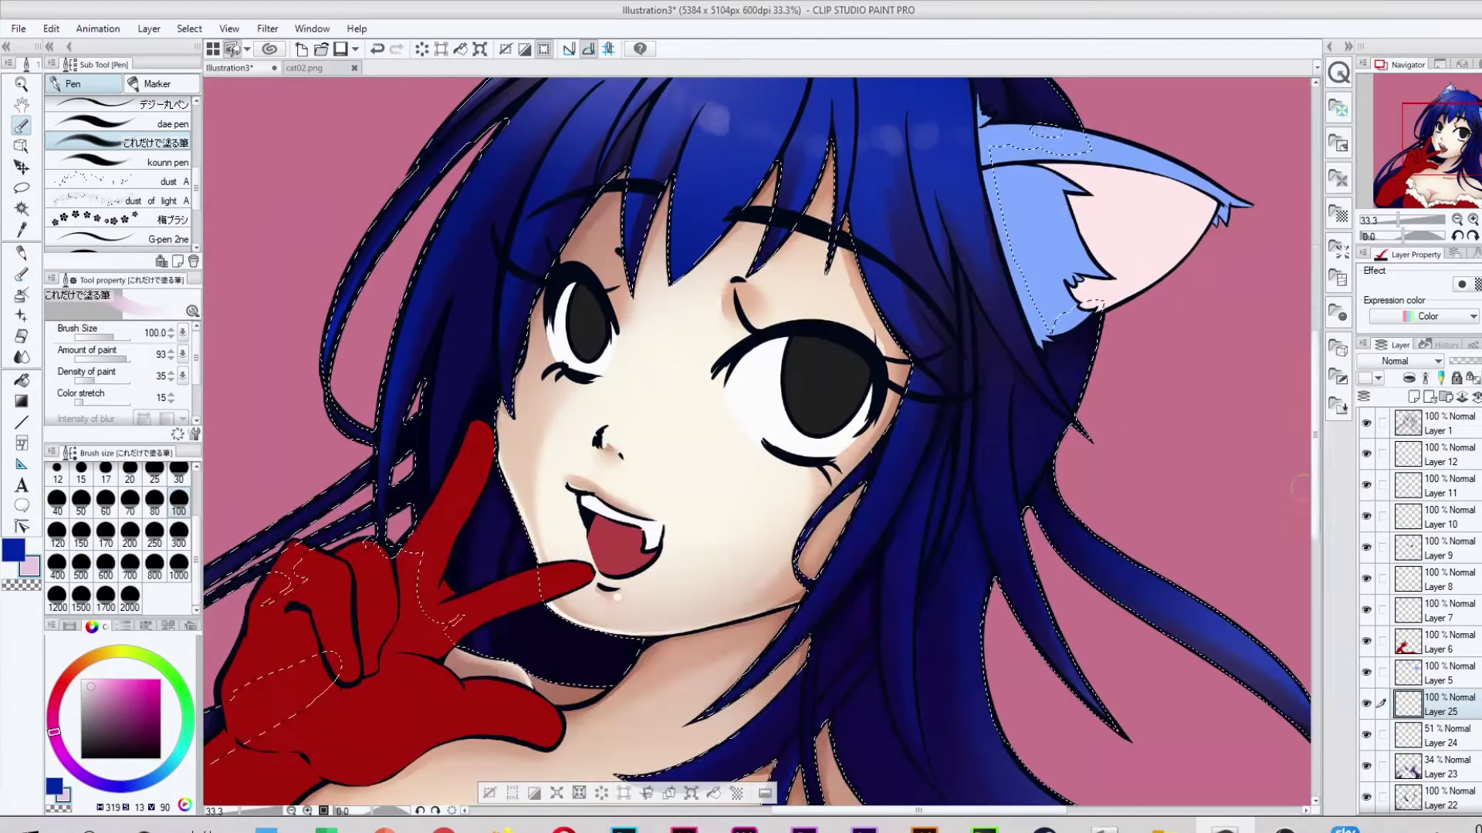
scroll(644, 503, down, 5)
scroll(644, 503, right, 5)
scroll(644, 503, left, 2)
scroll(644, 503, down, 3)
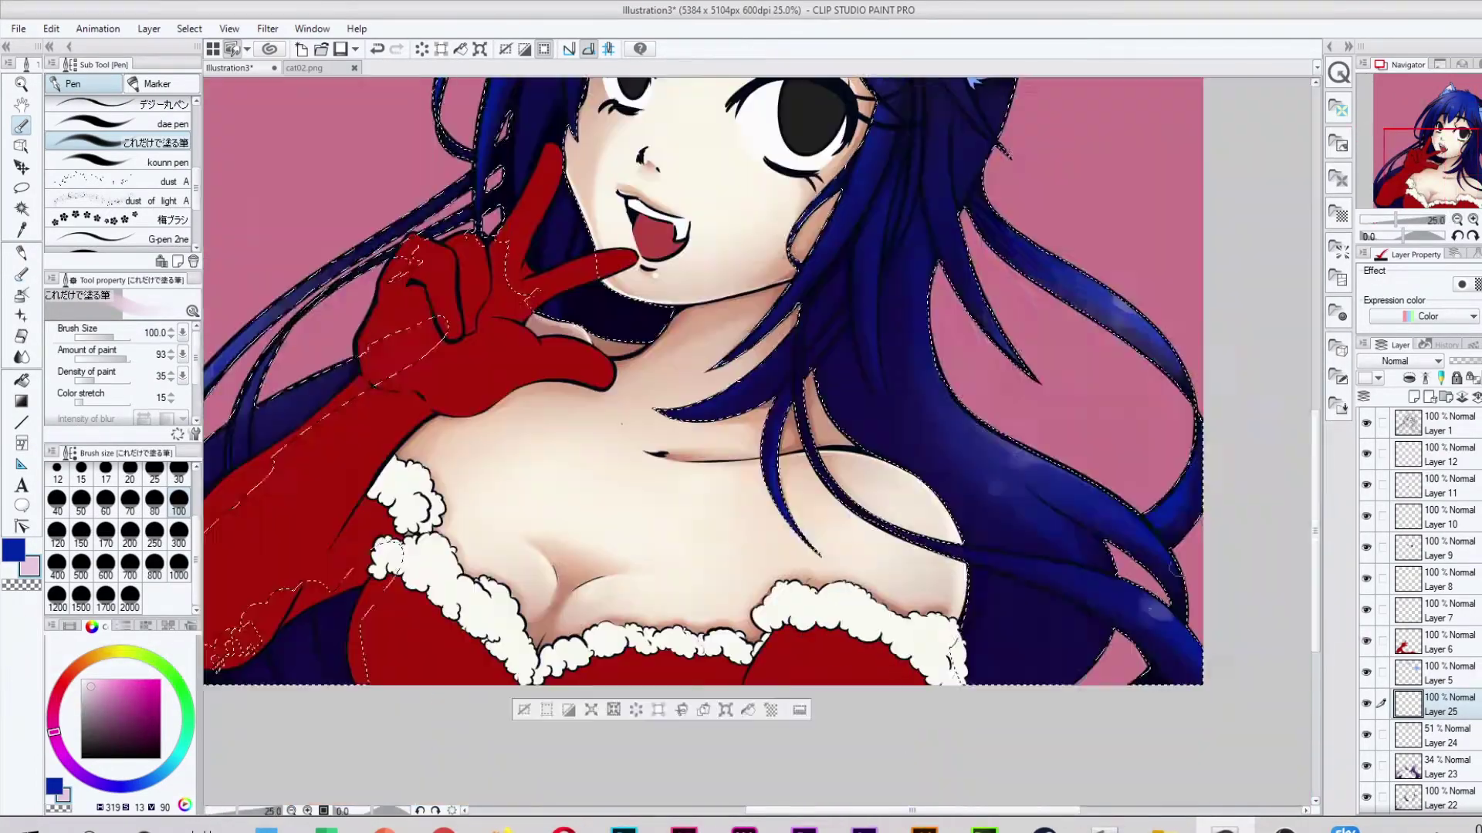
scroll(645, 386, up, 3)
Add a new layer and paint pale pink highlight streaks on the hair below the smaller ear with the kounn pen at size 60.
key(ctrl+shift+n)
click(162, 162)
scroll(656, 305, up, 1)
click(106, 499)
drag(463, 362, 552, 424)
click(571, 417)
click(623, 441)
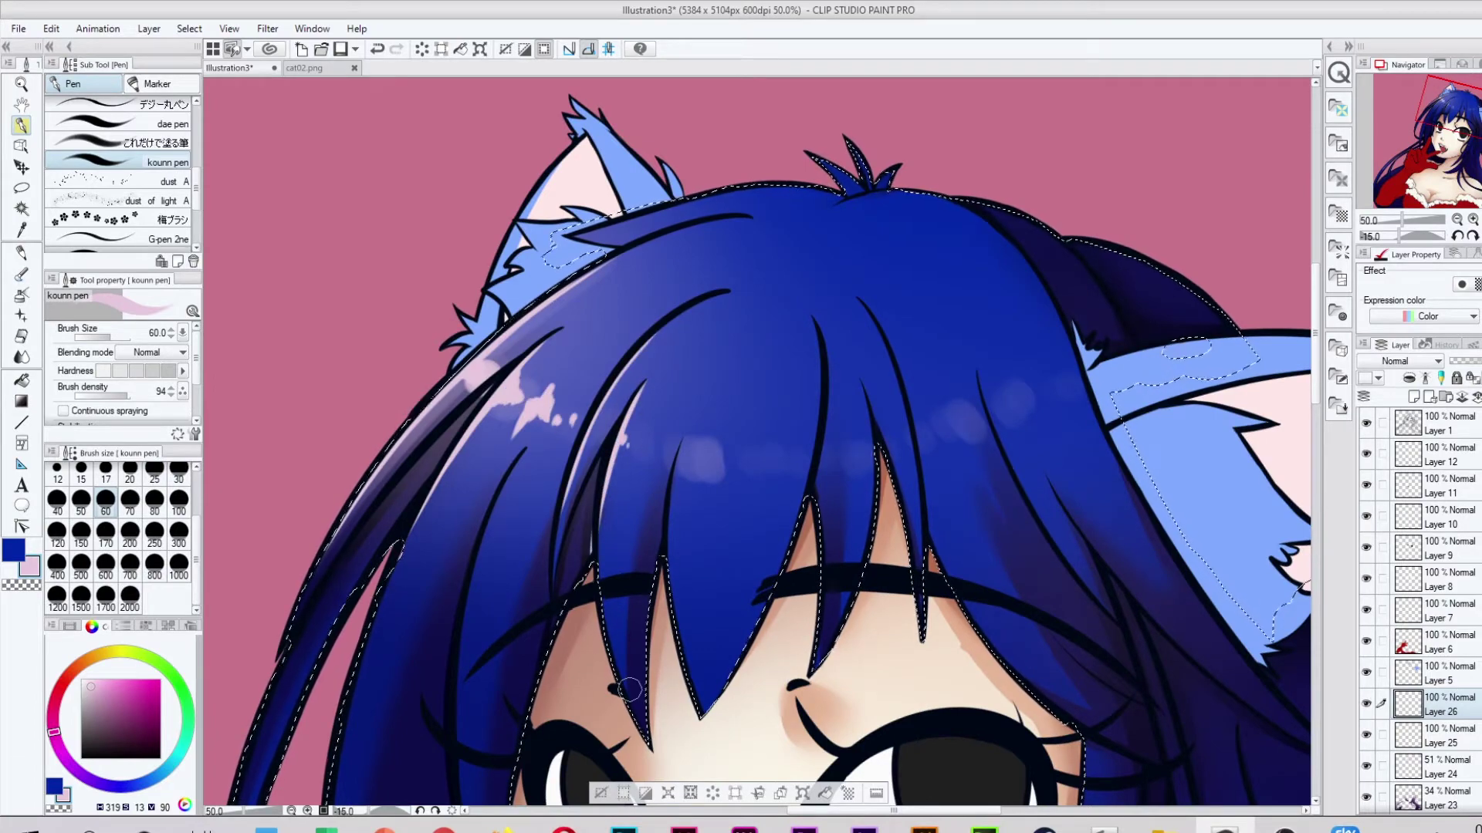
Paint a jagged pale pink highlight band across the fringe with the kounn pen at size 40, trimming with the Hard eraser at size 80.
drag(681, 463, 733, 466)
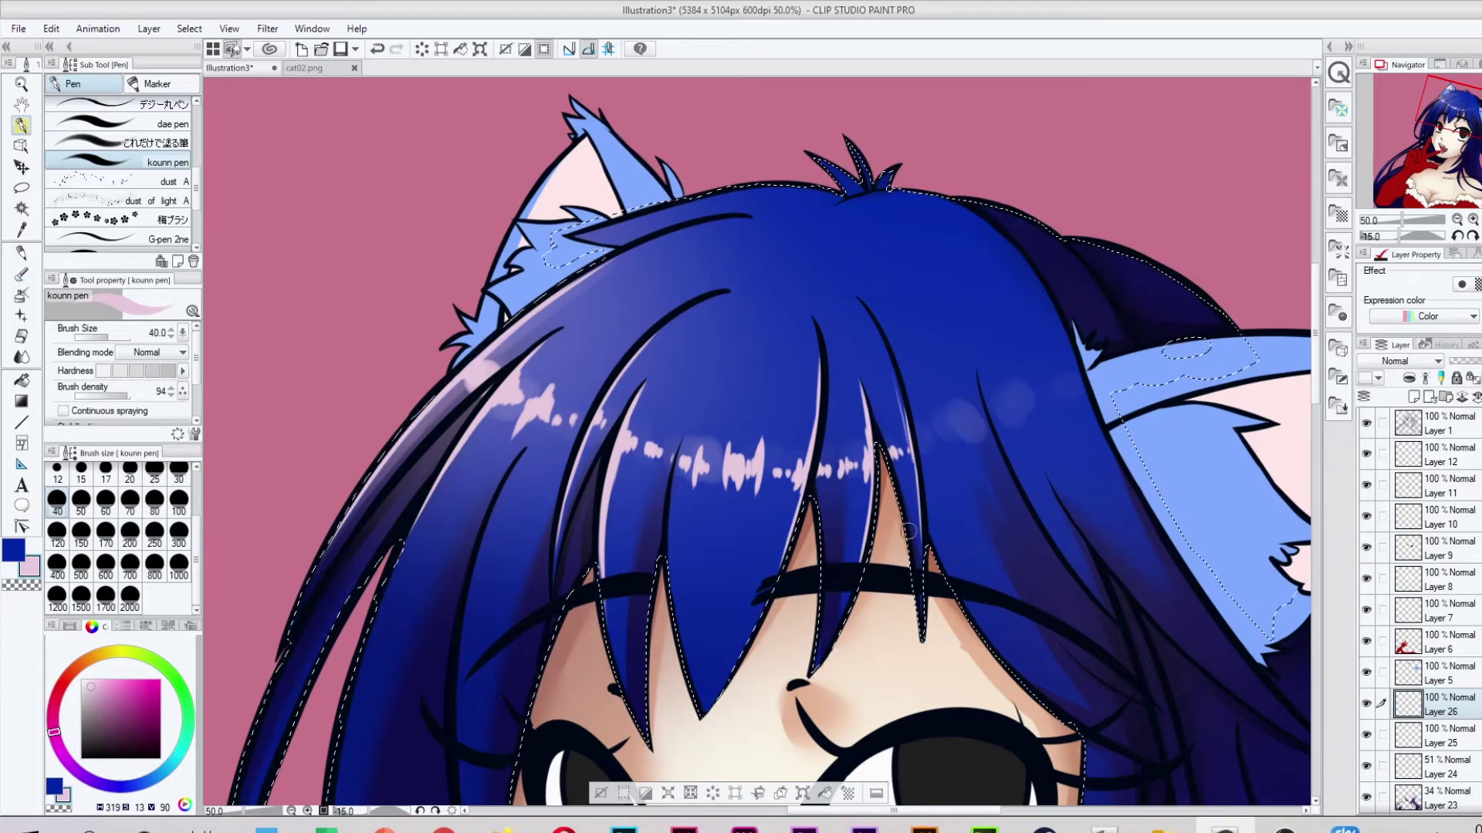
drag(915, 503, 580, 477)
key(p)
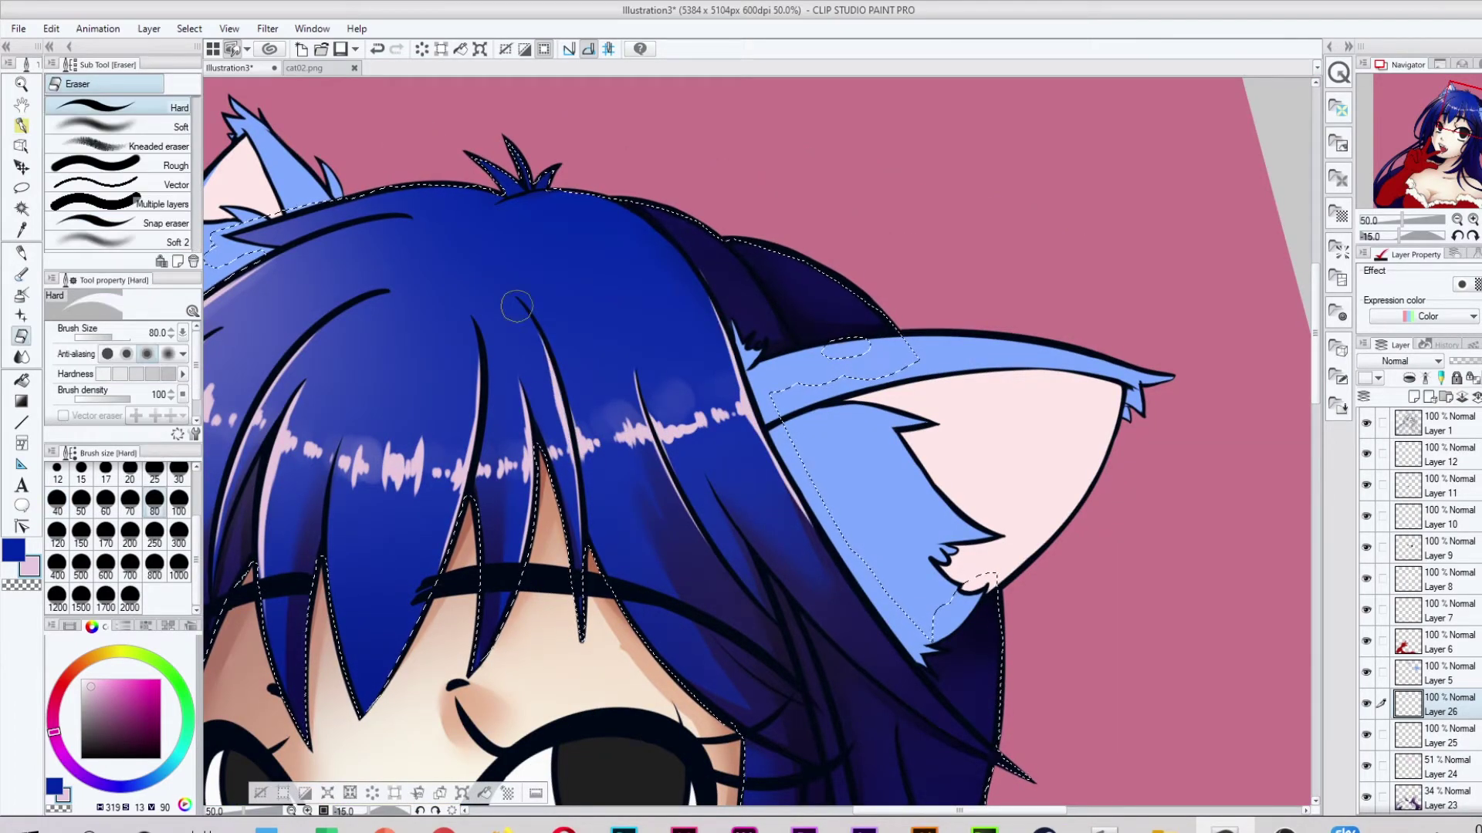
Paint pale pink highlight streaks on the hair locks beside the face with the kounn pen at size 40.
key(ctrl+minus)
drag(739, 641, 638, 388)
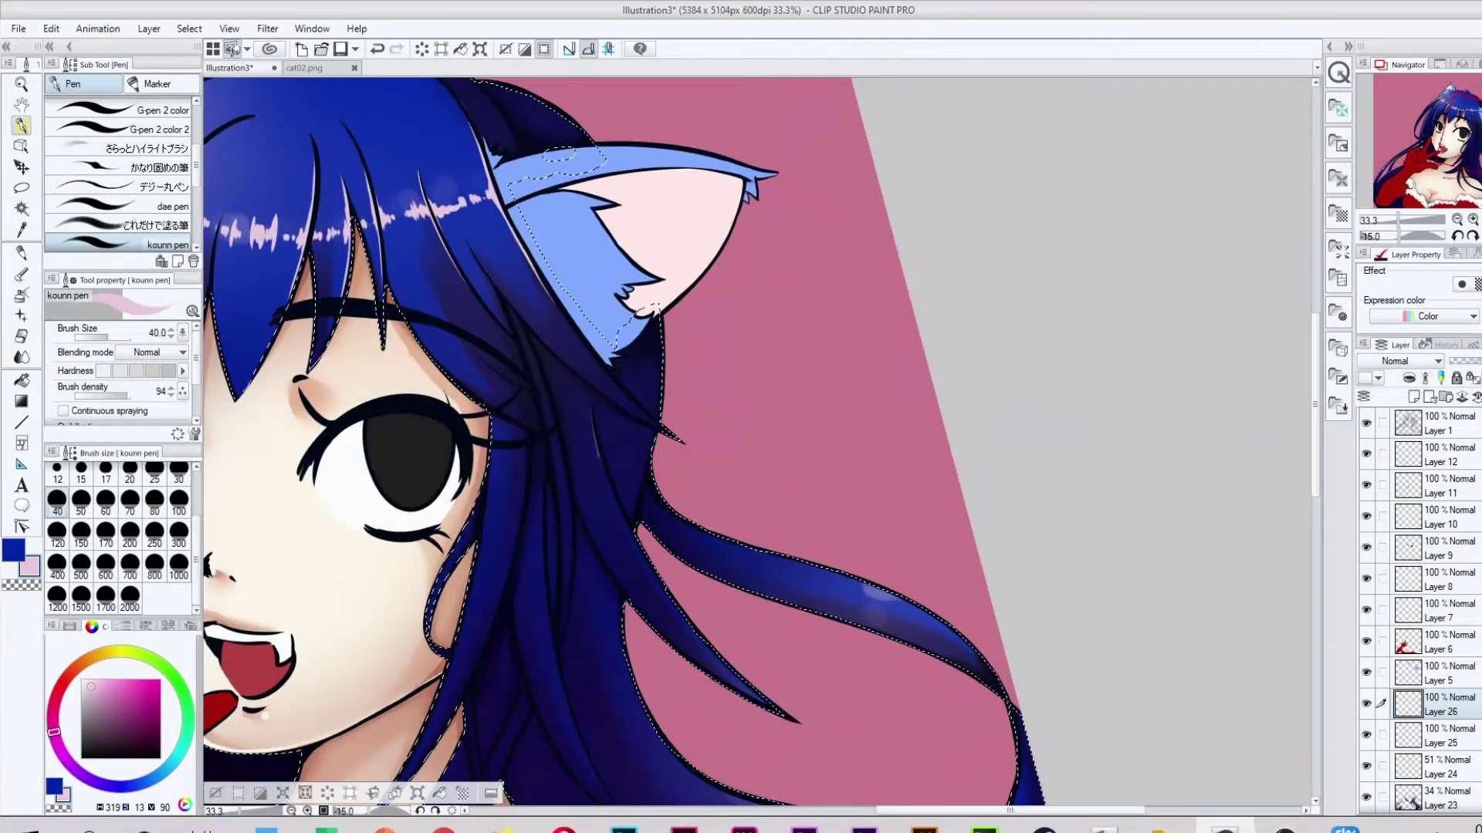
scroll(756, 440, down, 3)
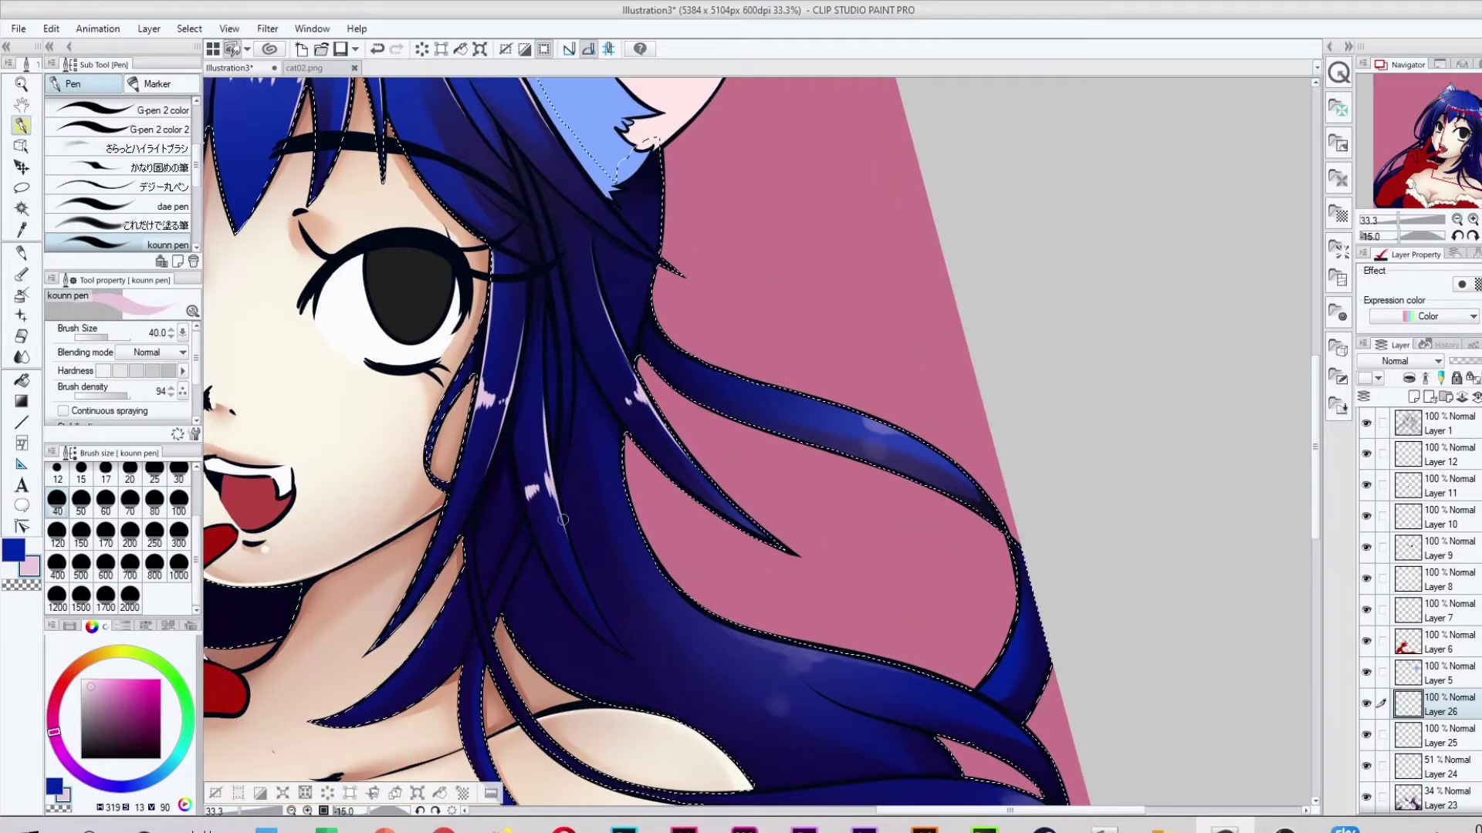
scroll(800, 398, down, 5)
Paint pale pink highlights on the long flowing locks by the shoulder with the kounn pen at size 70.
key(bracketright)
key(bracketright)
key(bracketright)
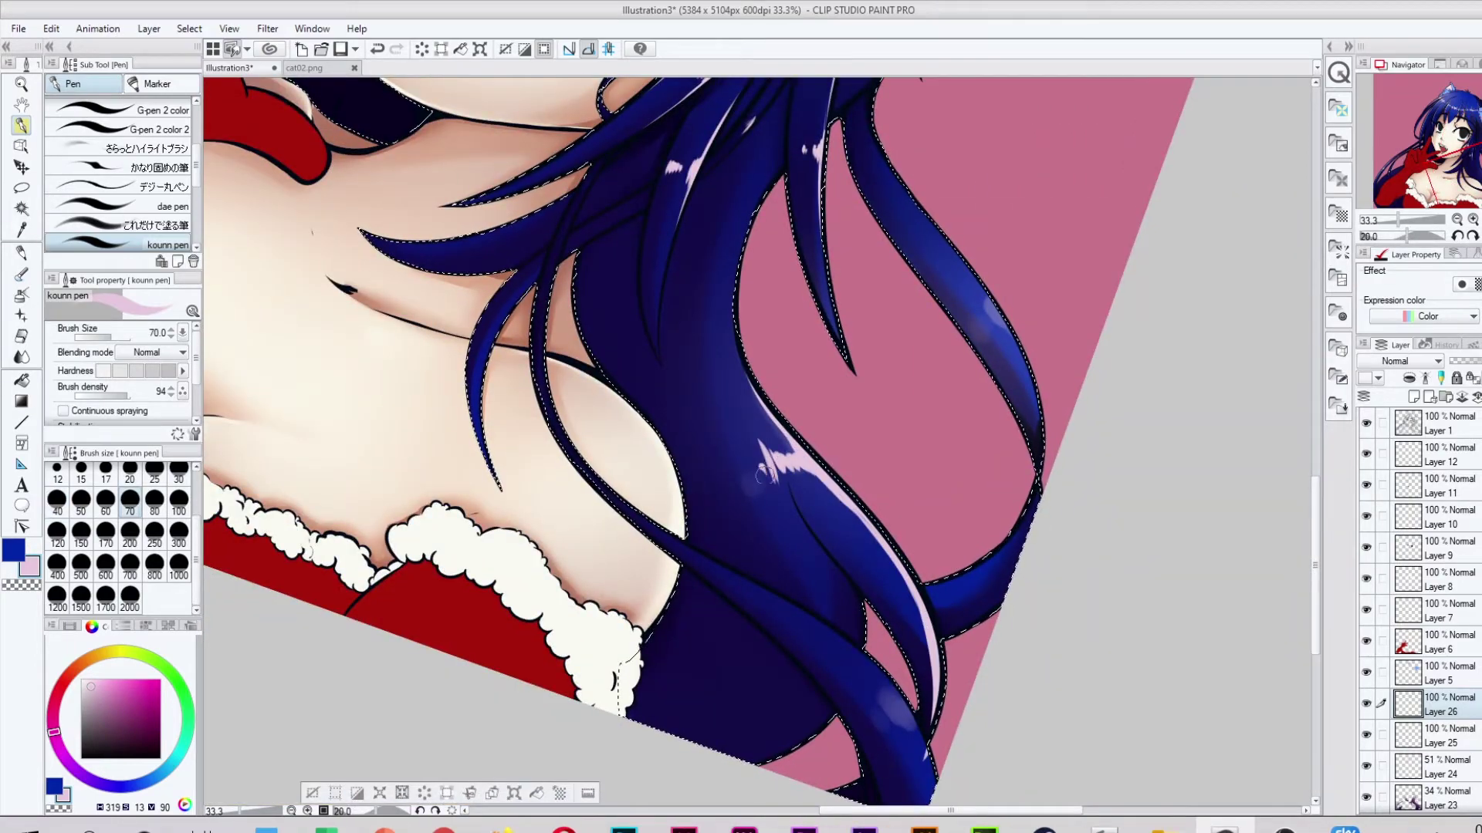
drag(930, 219, 992, 324)
scroll(850, 584, down, 1)
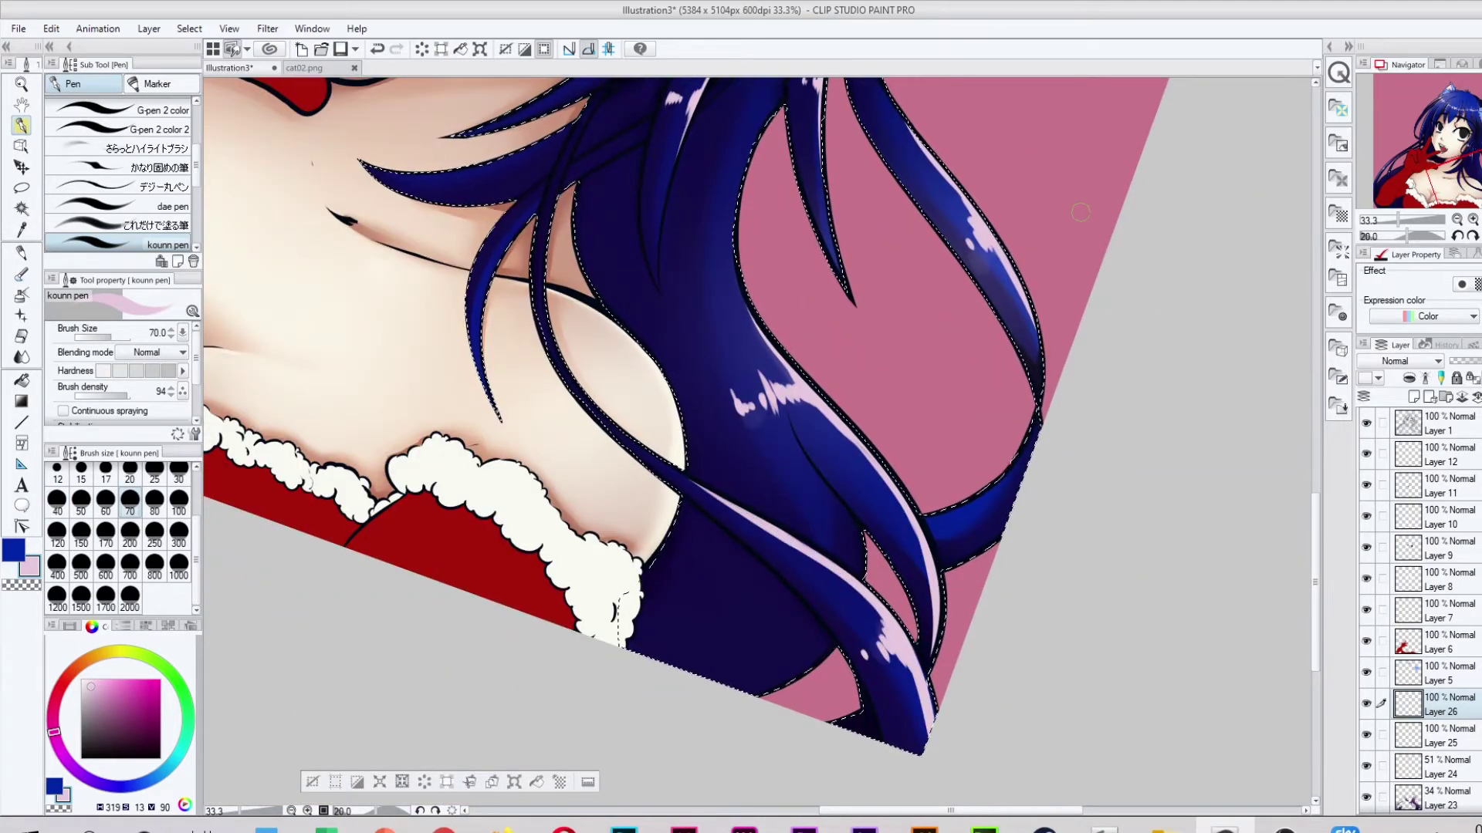
Soften the pink highlights across the fringe and long locks with the Blur tool at size 700.
scroll(930, 341, up, 3)
key(ctrl+minus)
key(j)
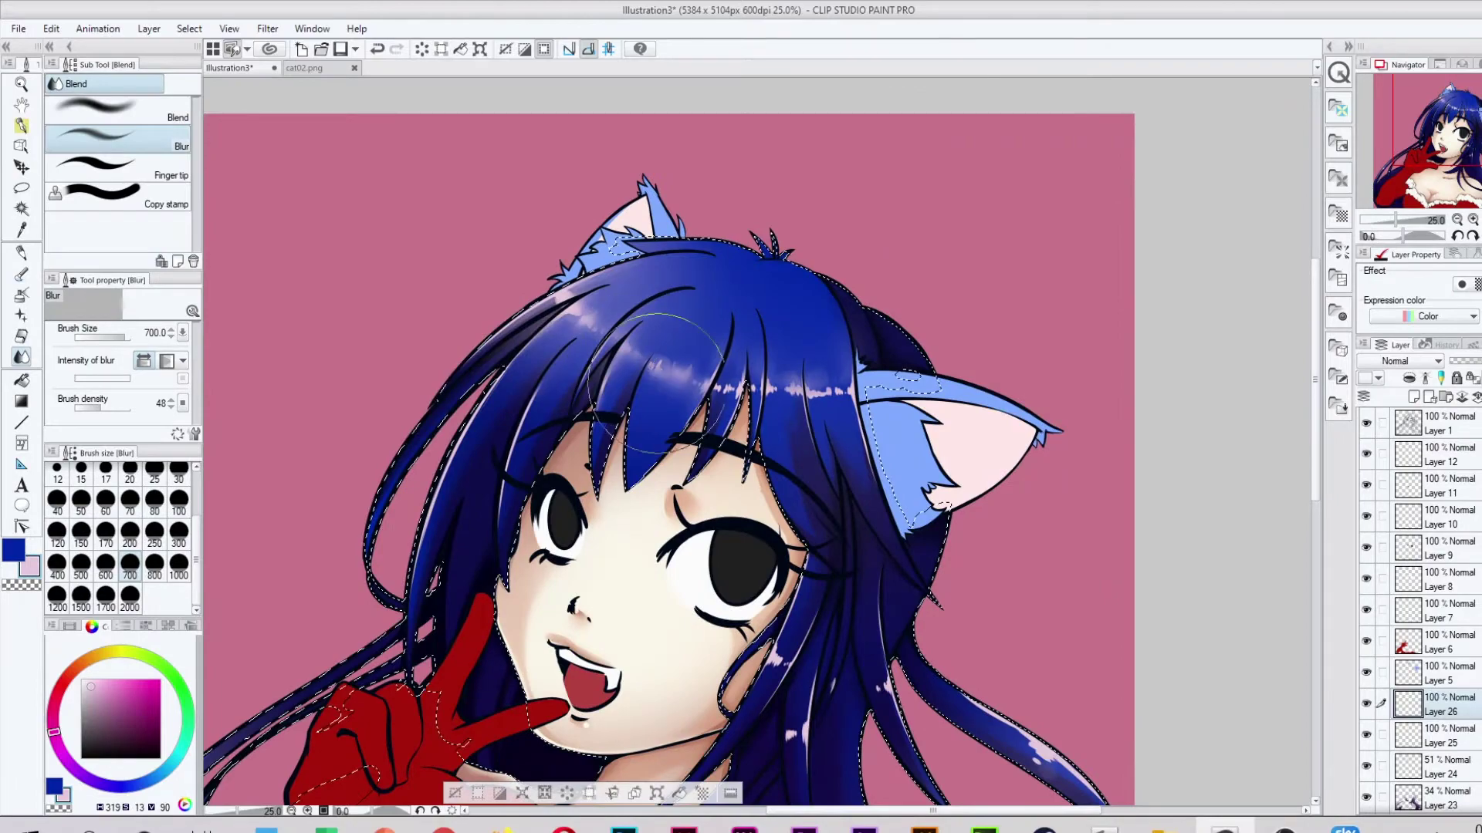
scroll(673, 386, down, 6)
scroll(820, 545, right, 2)
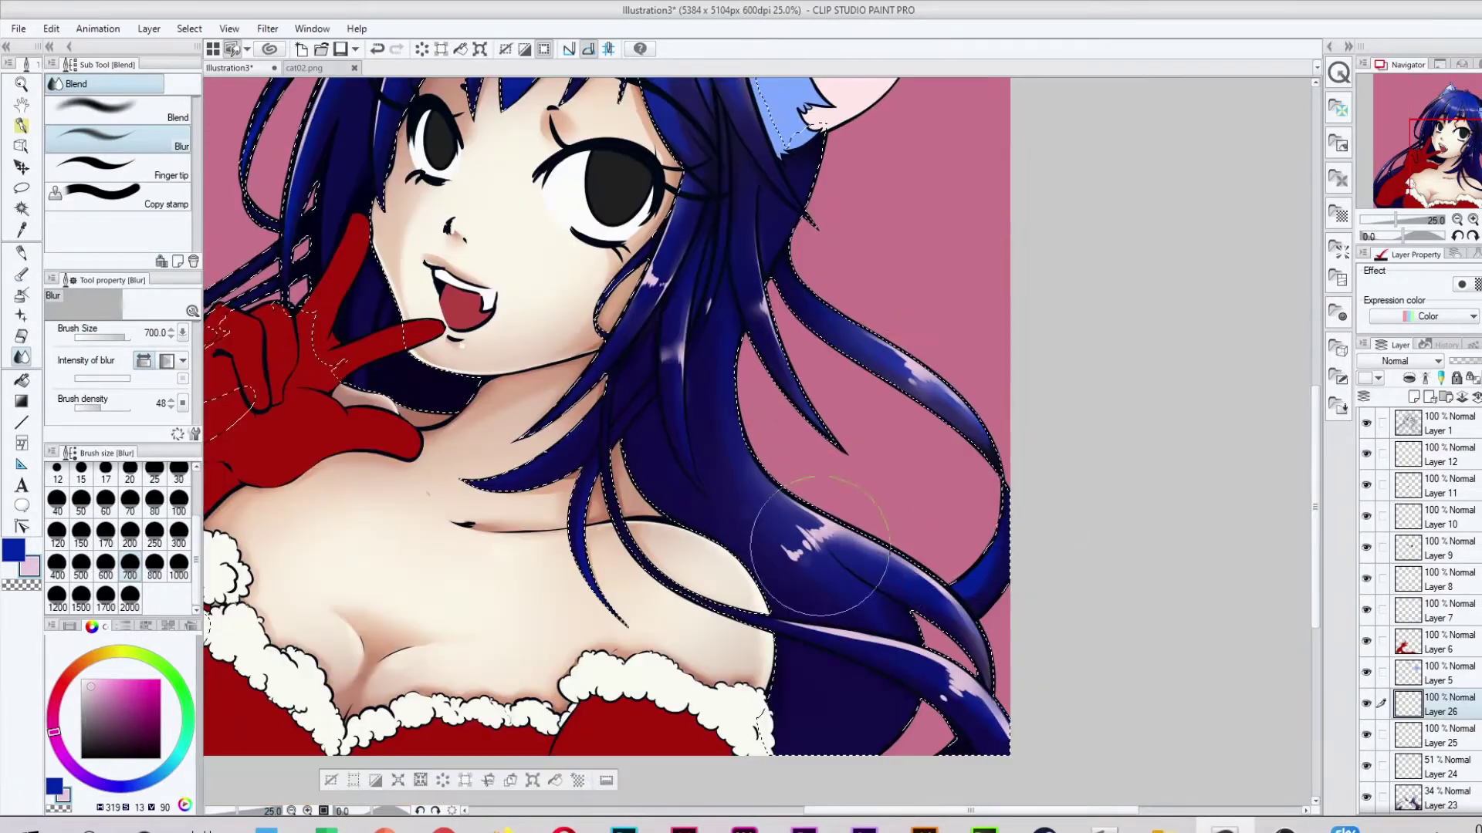
scroll(819, 545, left, 5)
scroll(819, 545, up, 3)
scroll(819, 545, right, 3)
Try the Soft 2 eraser at size 700 with an extra layer above the hair highlights, and undo the last two changes.
key(ctrl+shift+n)
key(e)
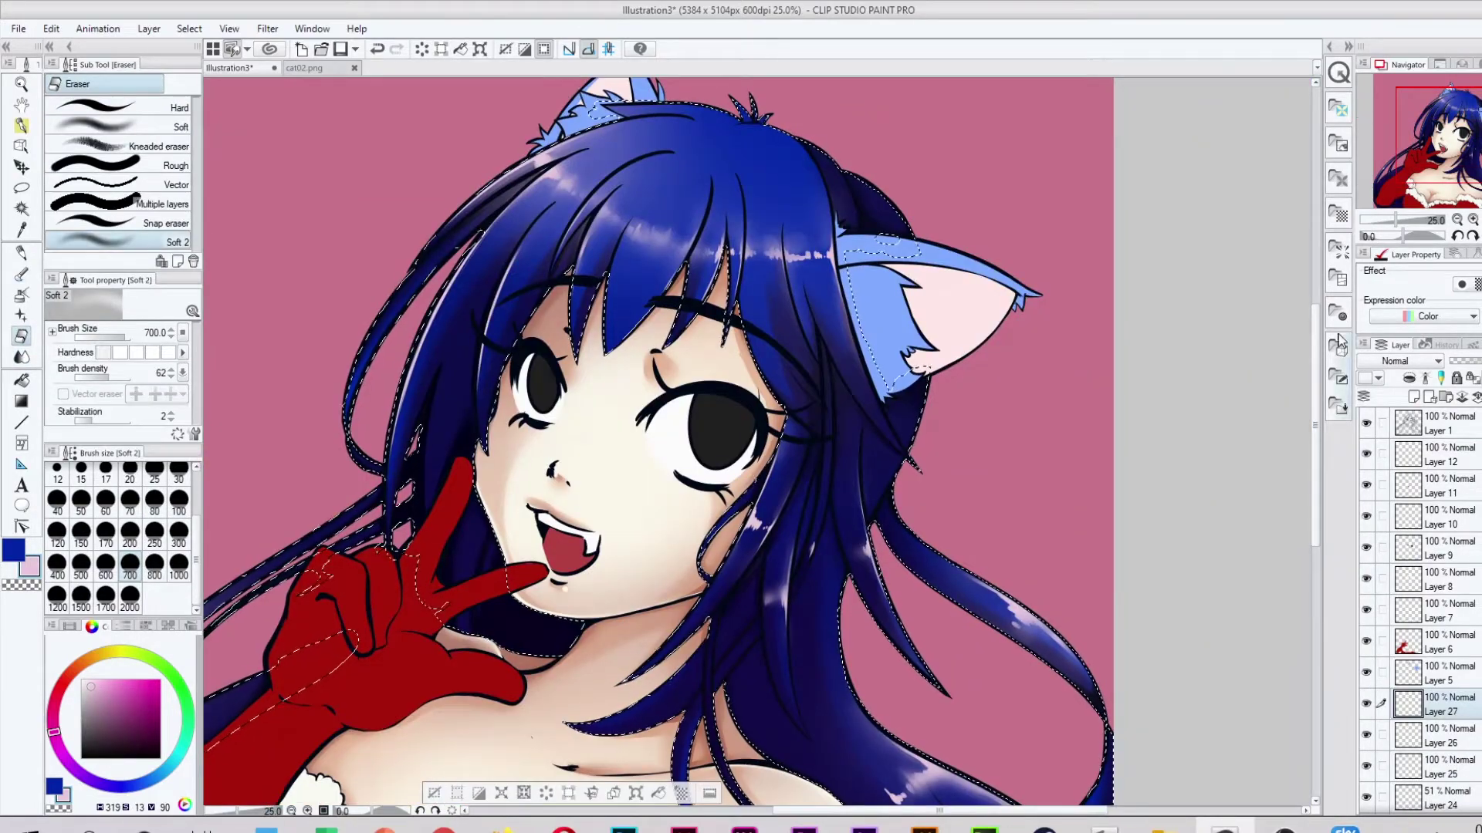
key(ctrl+z)
key(ctrl+z)
scroll(1223, 430, down, 3)
scroll(1273, 448, left, 3)
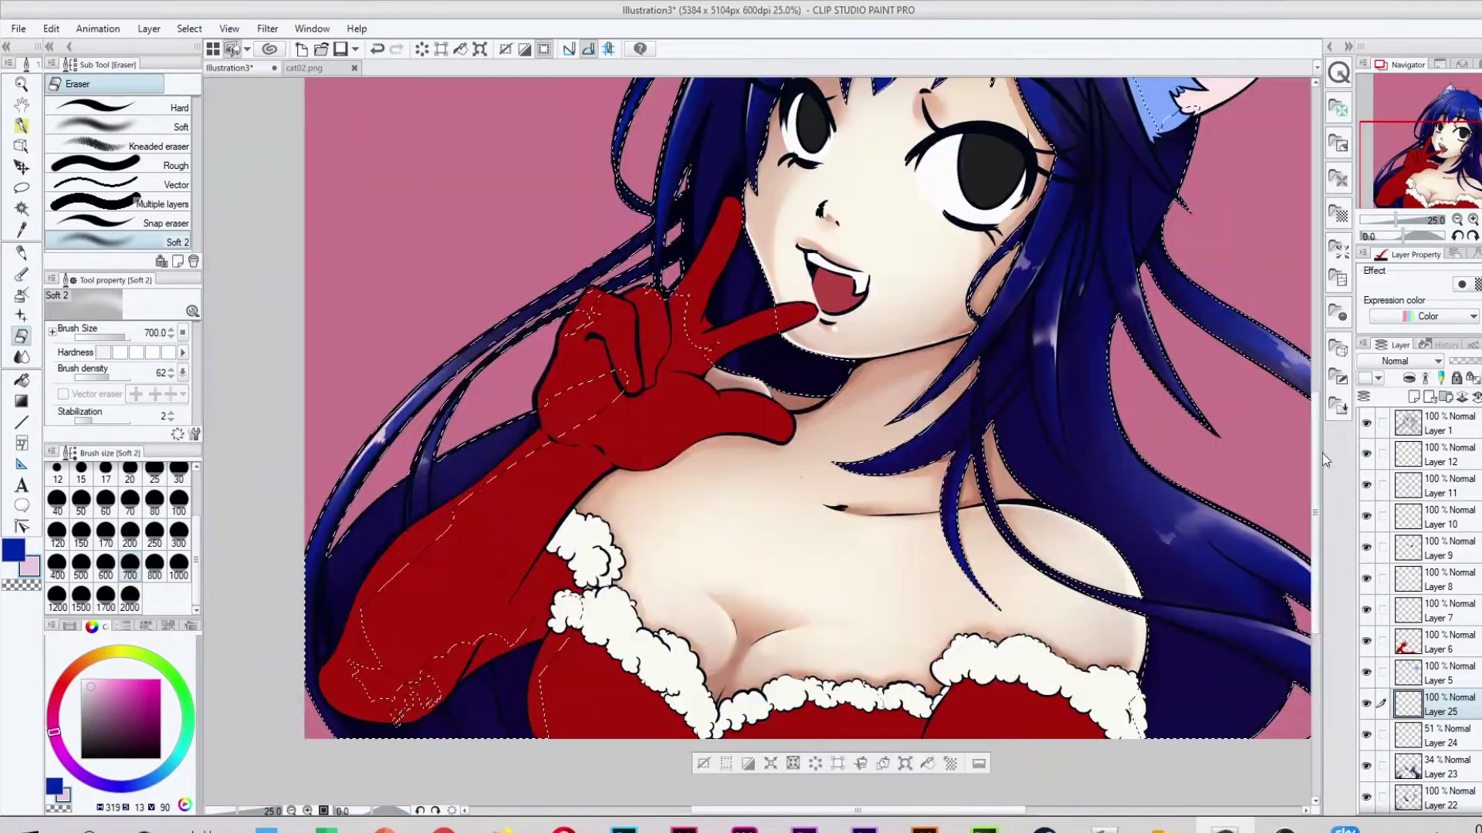
scroll(1325, 460, down, 3)
scroll(861, 267, up, 3)
Paint small crisp pale pink highlight dots along the fringe and locks on Layer 25 with the kounn pen at size 70.
key(p)
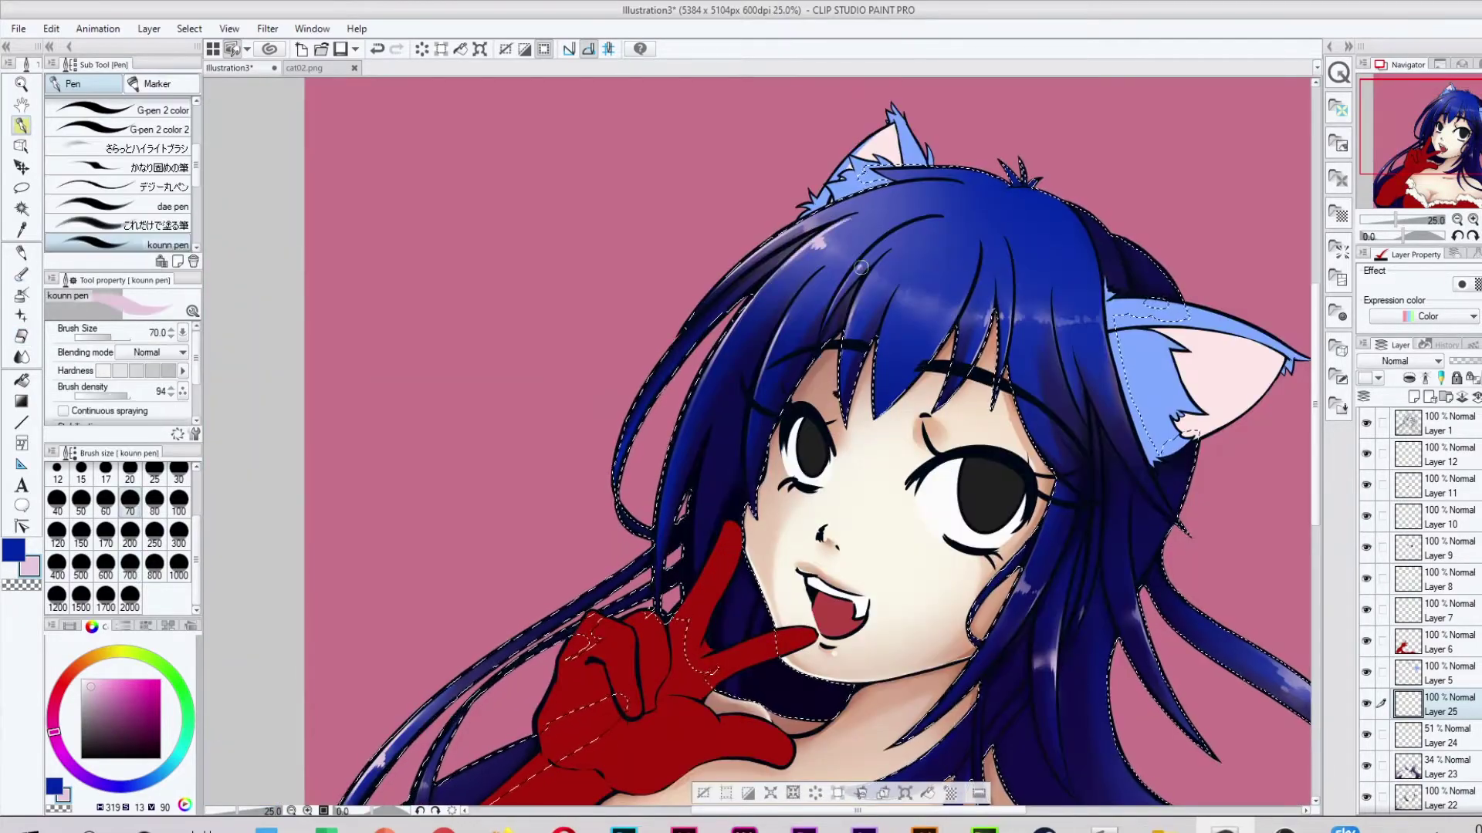
scroll(1053, 554, down, 3)
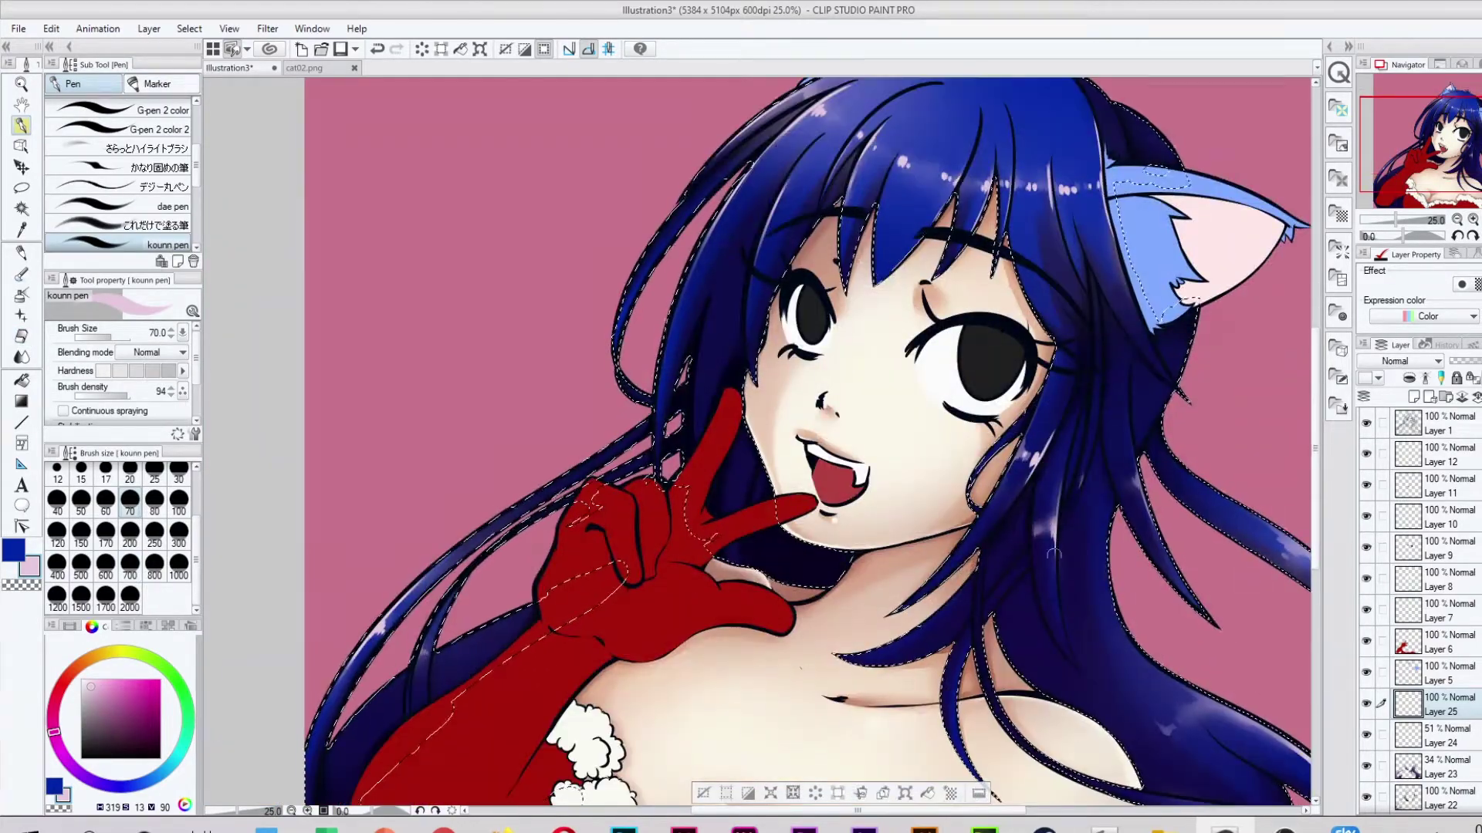
scroll(1053, 554, down, 3)
scroll(1053, 554, right, 3)
key(ctrl+minus)
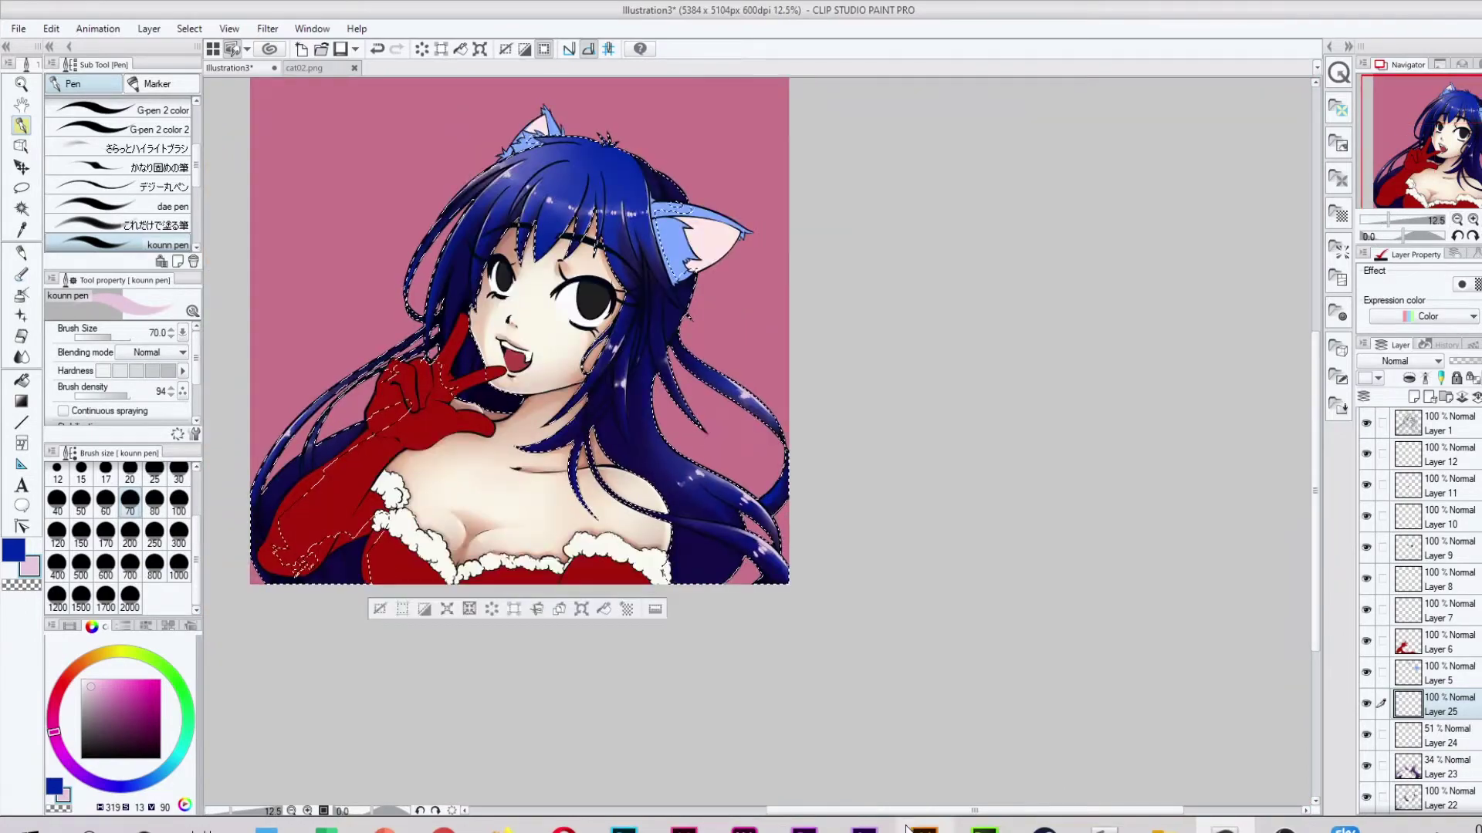
On a new layer at 75% opacity, airbrush a pale cream glow over the hair around the face with the Soft airbrush at size 1000.
drag(1168, 333, 1308, 397)
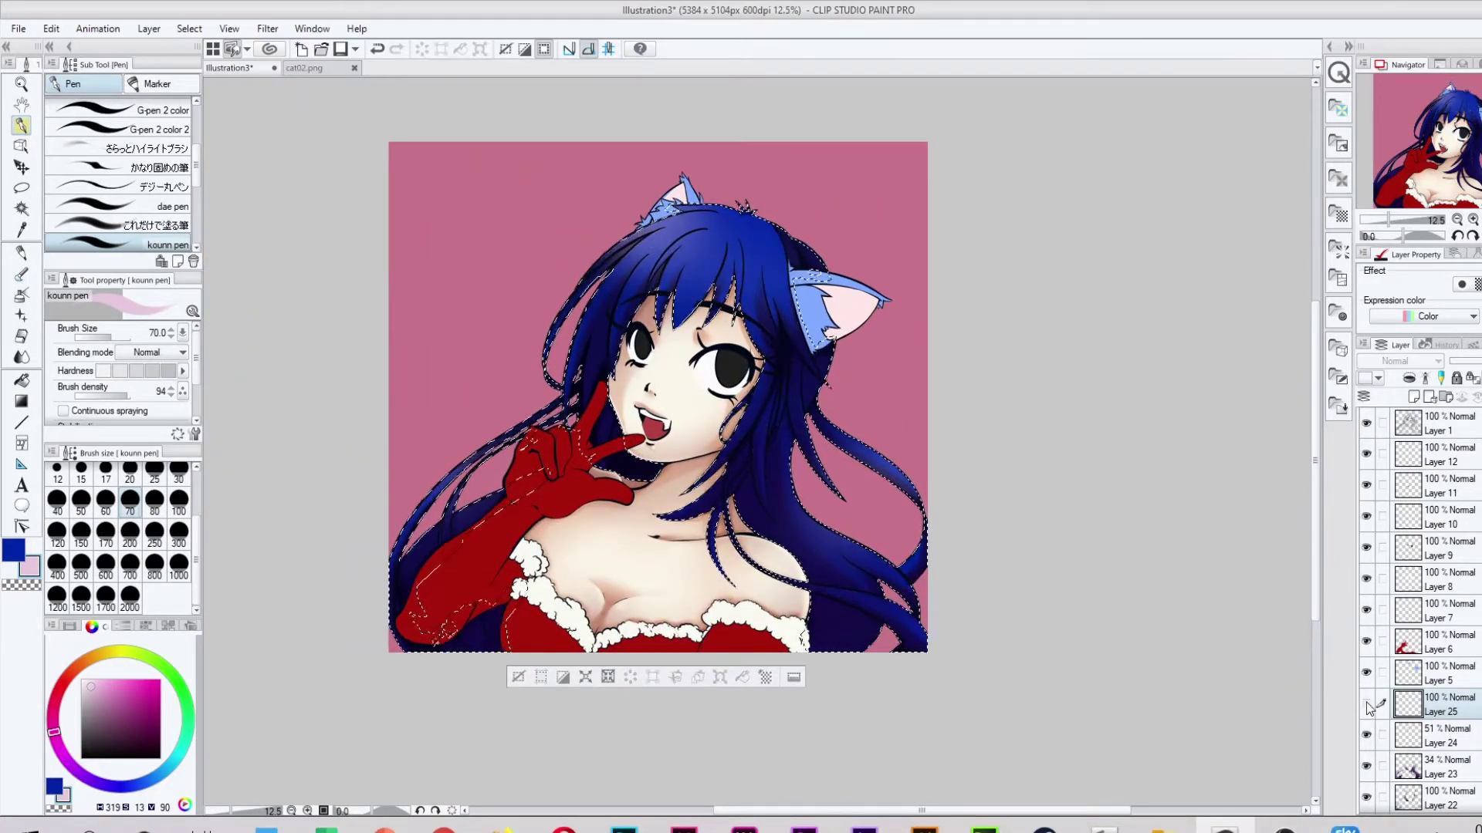
key(ctrl+shift+n)
scroll(759, 374, up, 3)
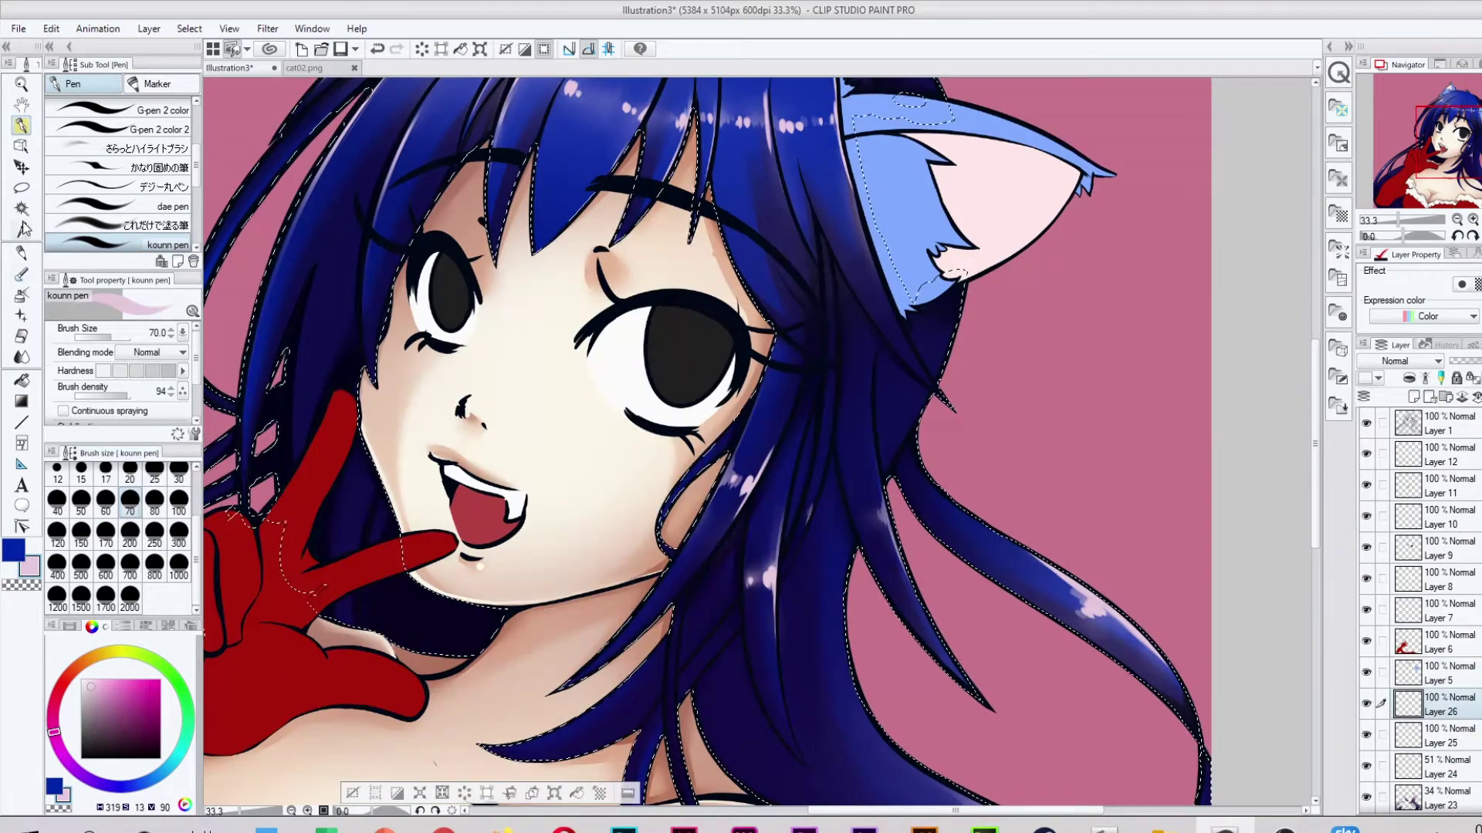
alt+click(502, 422)
key(b)
scroll(502, 422, down, 2)
scroll(503, 422, up, 1)
scroll(502, 422, down, 1)
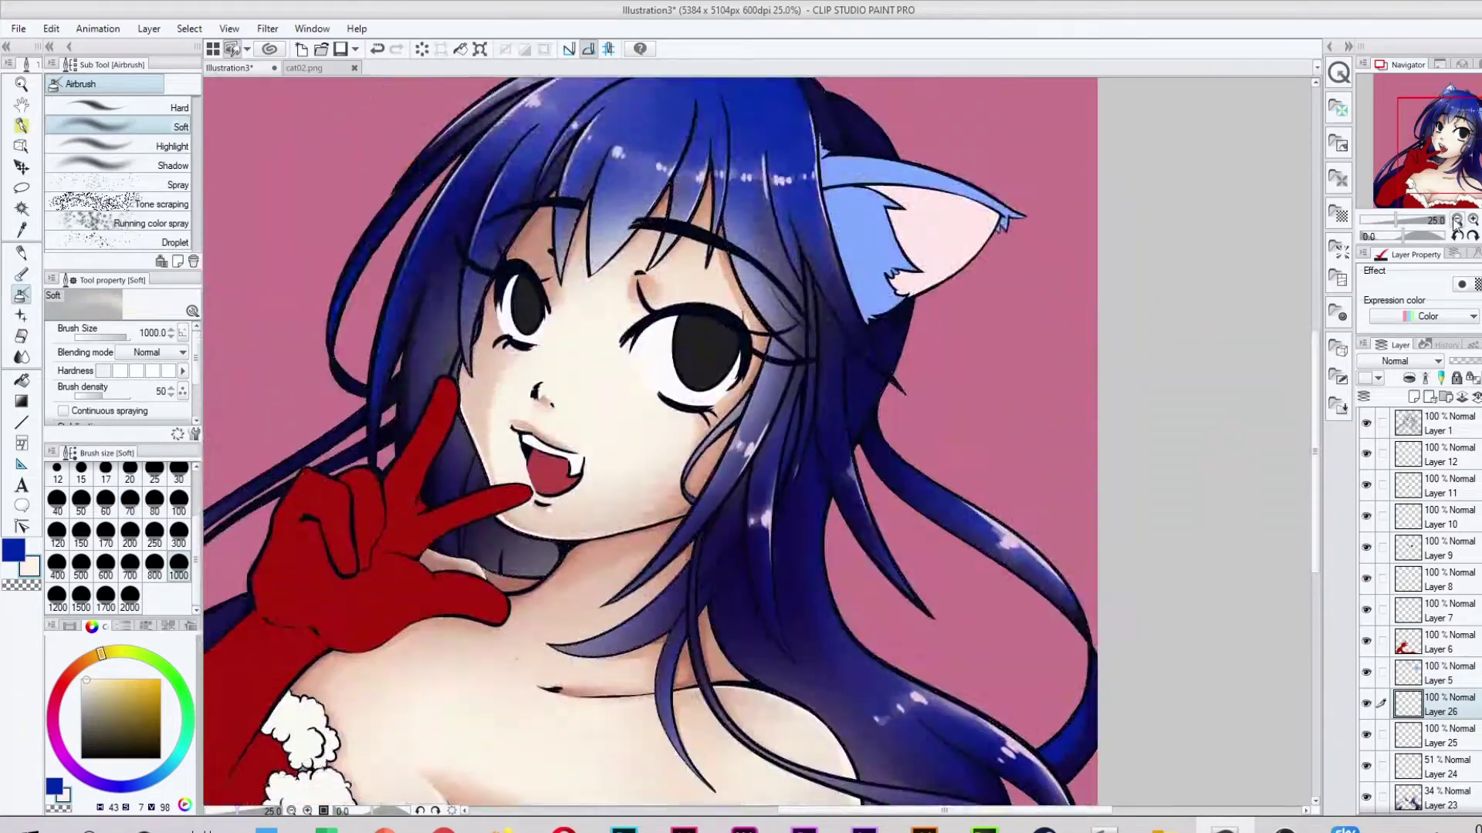
scroll(503, 422, down, 2)
Auto-select the blue fur of the cat ears and airbrush soft shading over it on a new layer at 63% opacity.
key(ctrl+shift+n)
scroll(733, 386, up, 2)
key(i)
scroll(733, 386, up, 2)
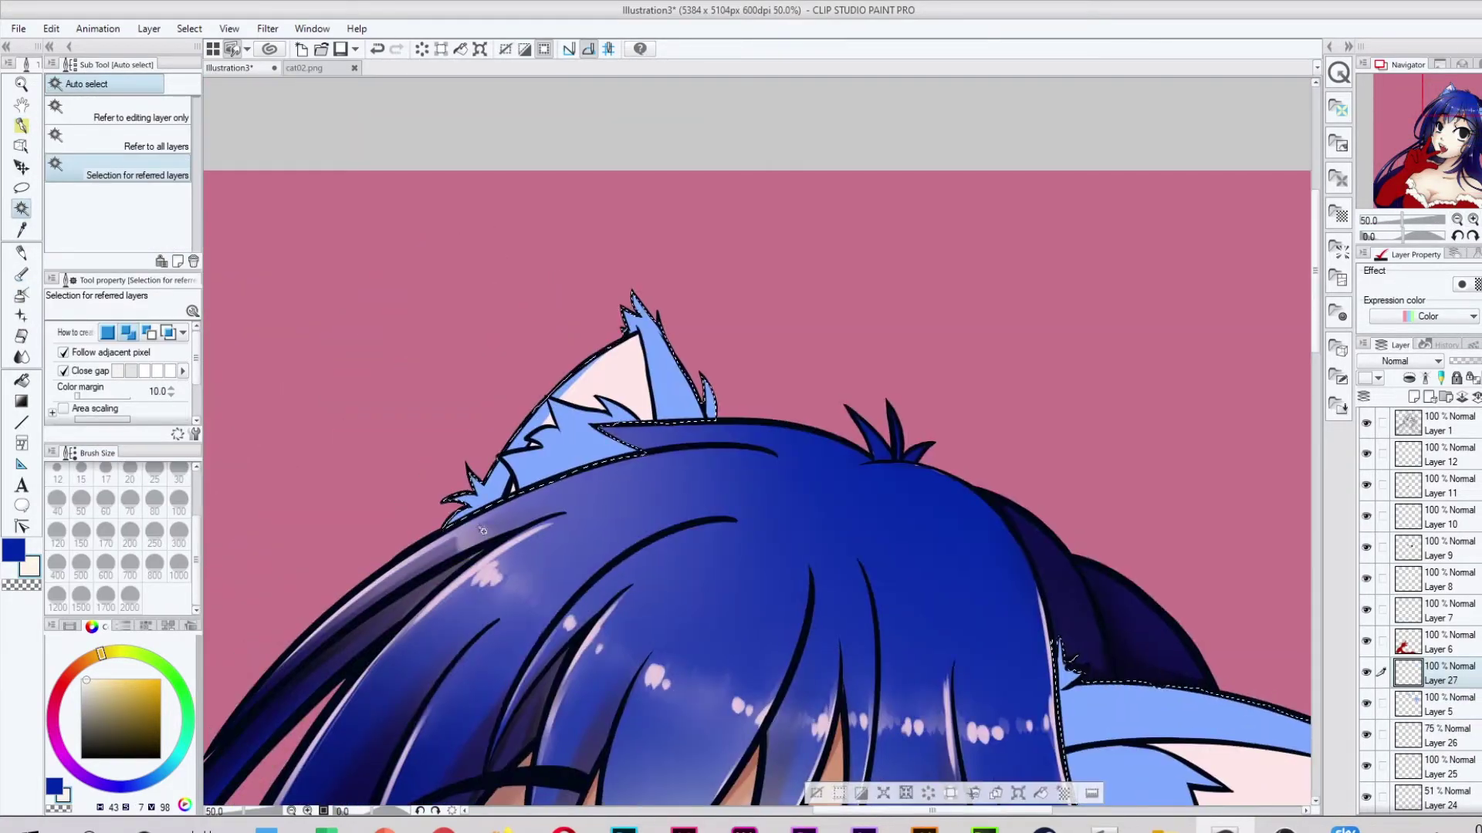
click(744, 430)
key(b)
drag(744, 429, 691, 305)
Add another layer and paint darker blue shadows on both cat ears with the G-pen 2 color at size 100.
key(ctrl+shift+n)
scroll(1048, 820, up, 2)
key(p)
drag(556, 590, 540, 617)
drag(946, 459, 864, 249)
scroll(799, 513, down, 3)
scroll(754, 271, up, 2)
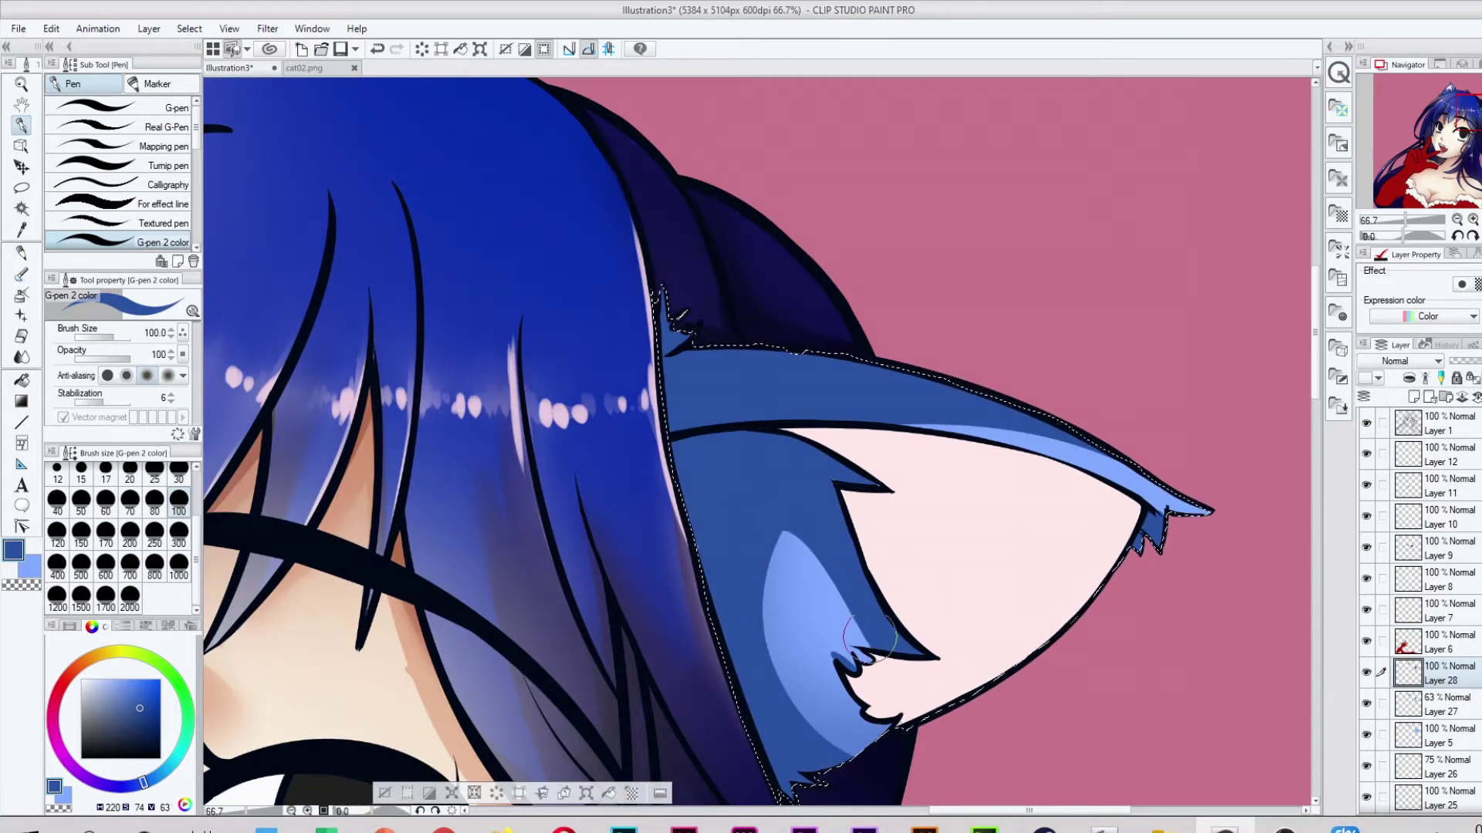
scroll(841, 660, down, 2)
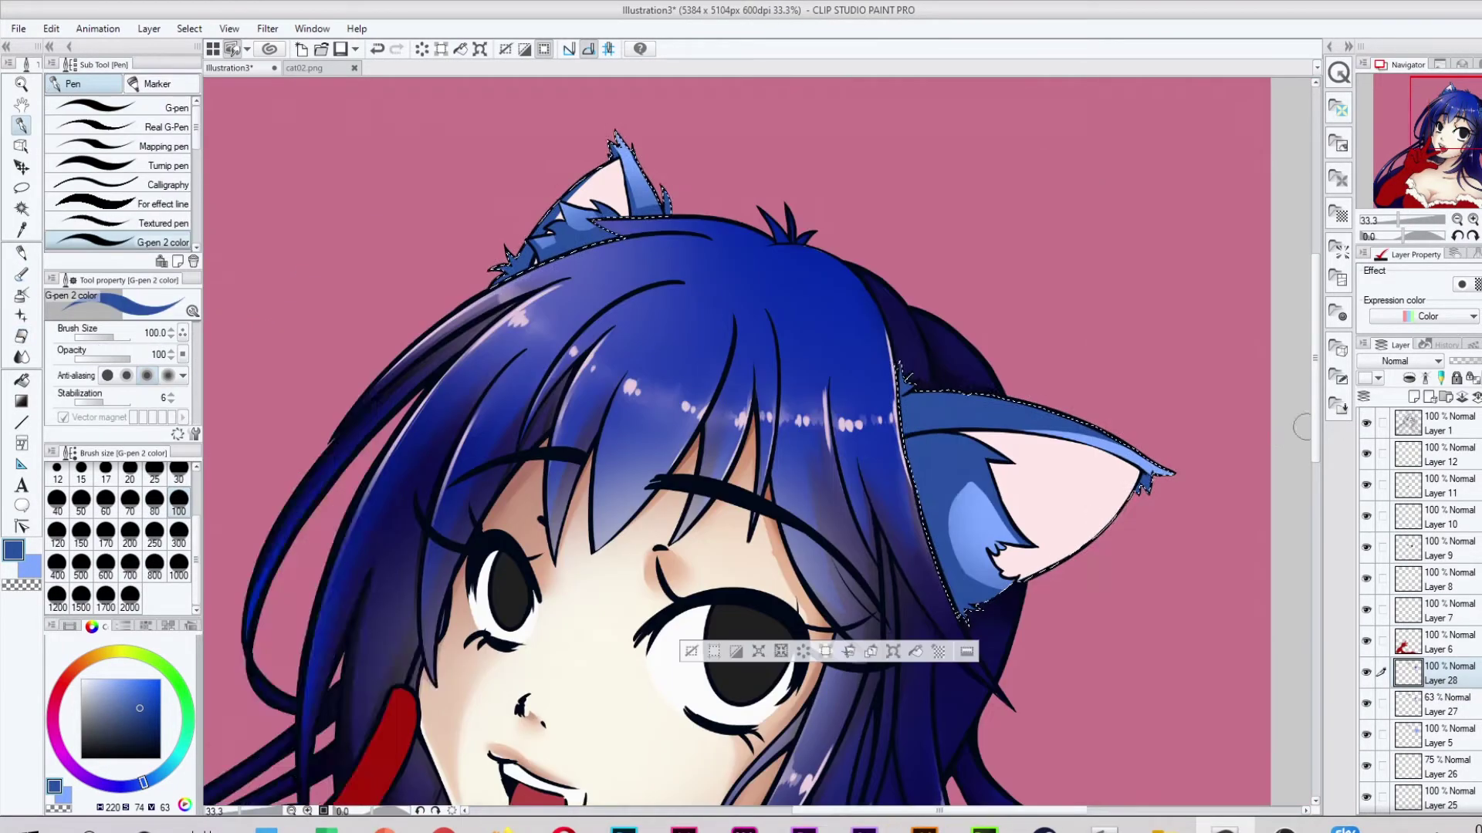
Blur the blue ear shadows on Layer 28 with the Blur tool at size 250, and add a layer above it.
scroll(380, 247, up, 1)
key(j)
key(ctrl+shift+n)
drag(1025, 430, 772, 509)
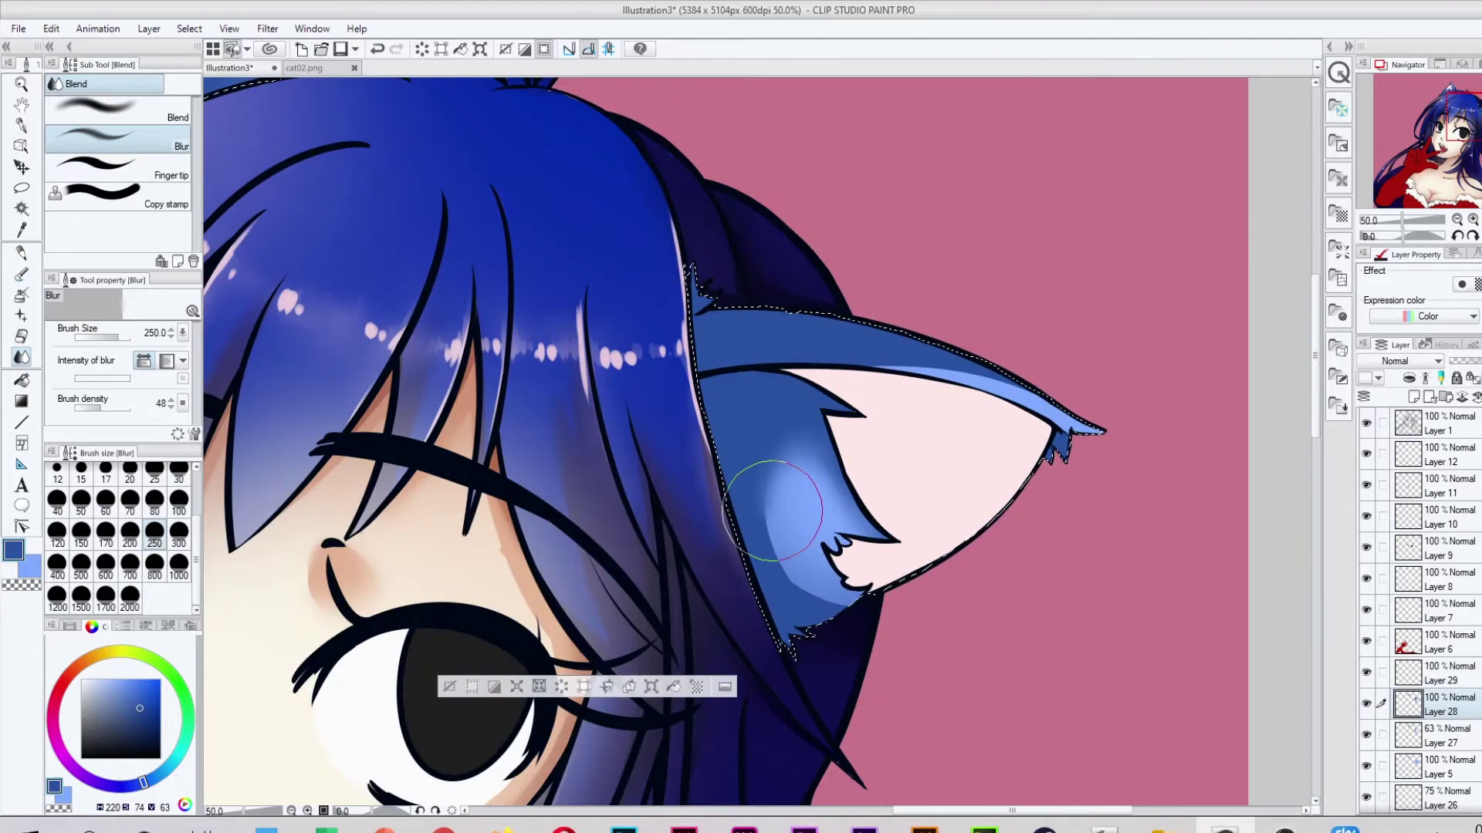
scroll(857, 432, down, 4)
scroll(612, 330, up, 5)
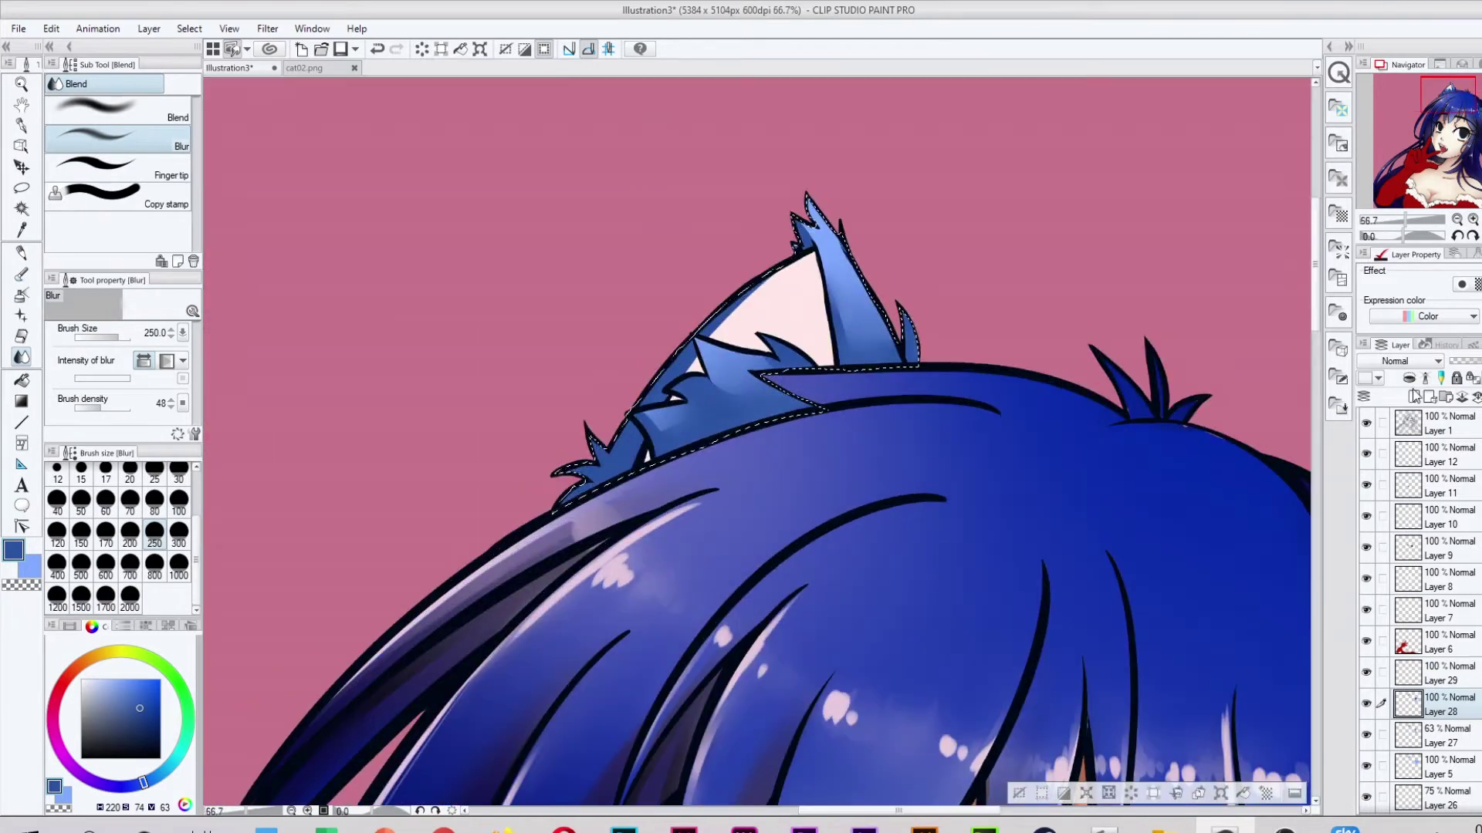
On new layers, paint dark navy shadows on the ears with the G-pen 2 color at size 100 and pale pink highlights at size 30.
key(p)
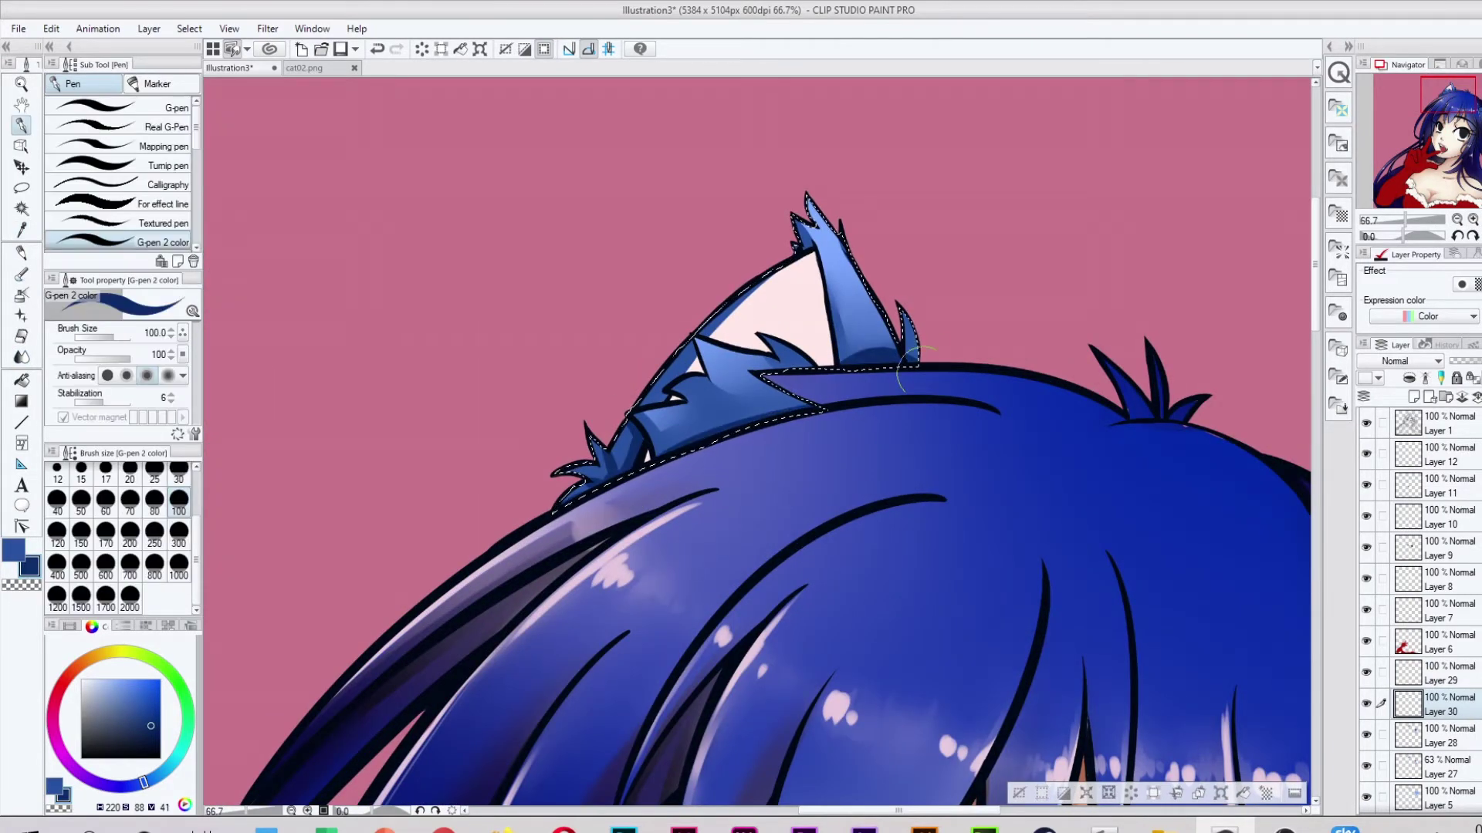
key(j)
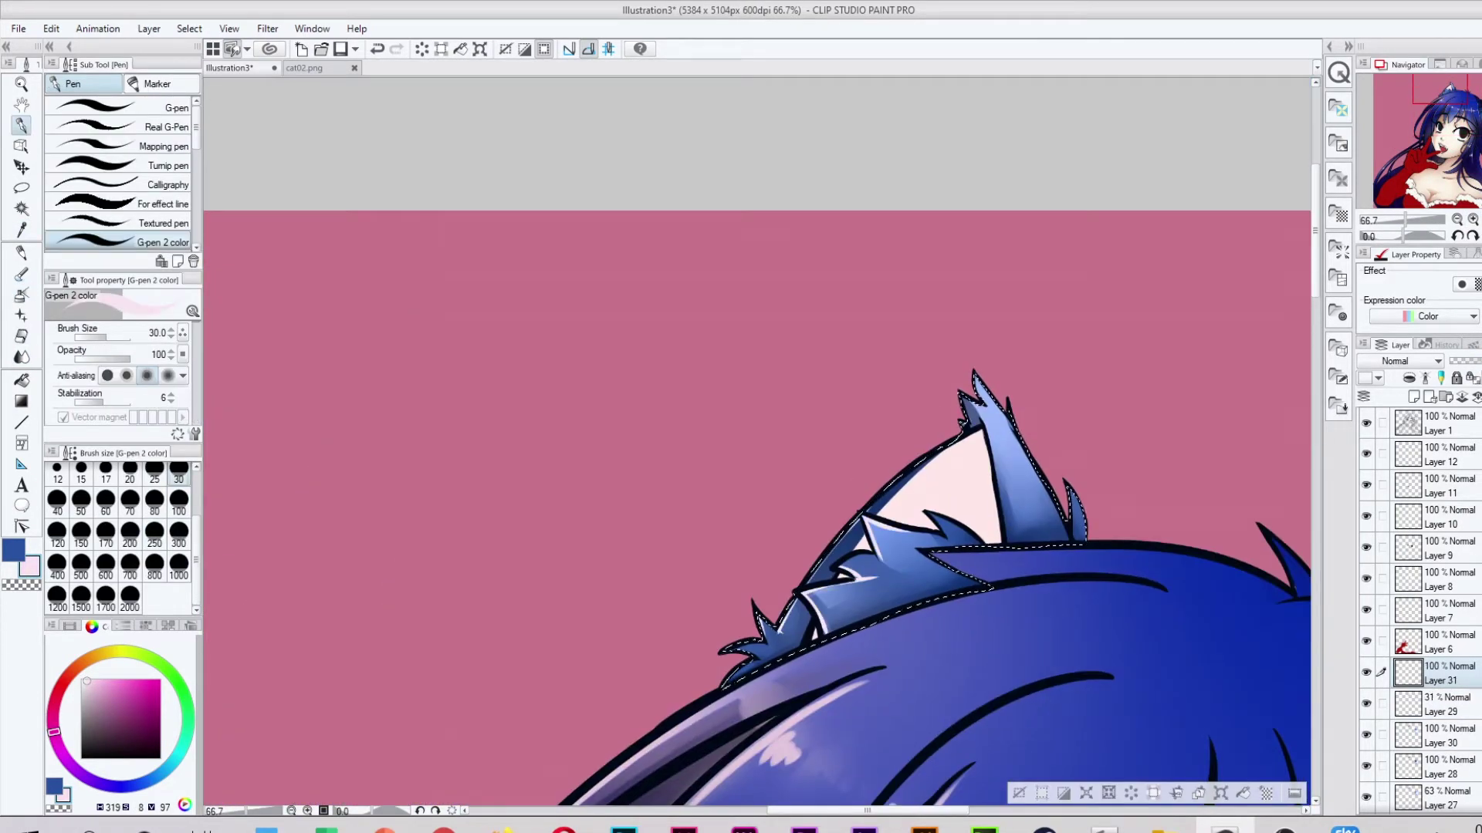
scroll(847, 535, right, 4)
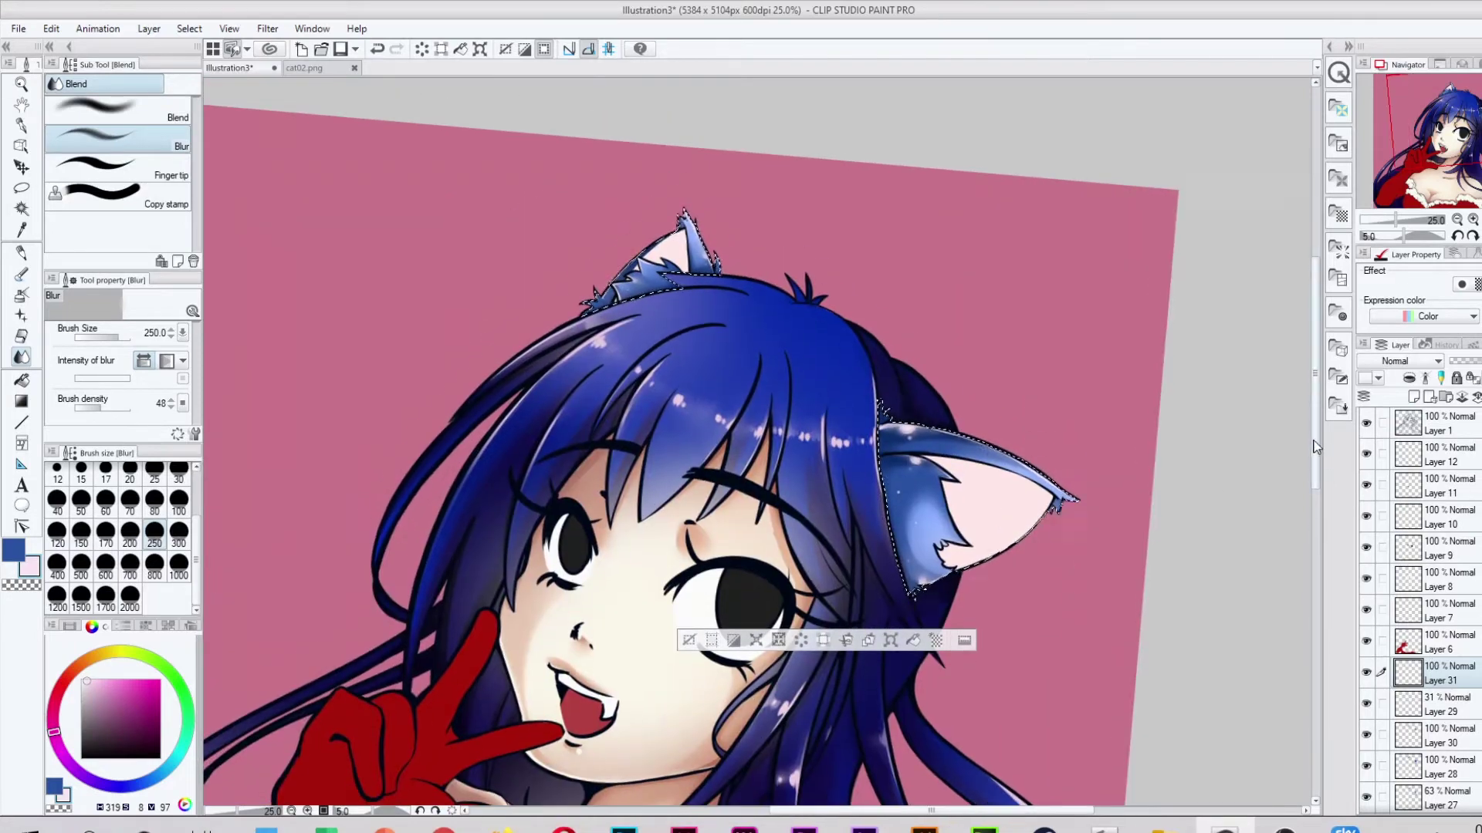
Airbrush a soft glow over the ears on a layer at 49% opacity and shading over the red gloves and dress at 57%.
key(b)
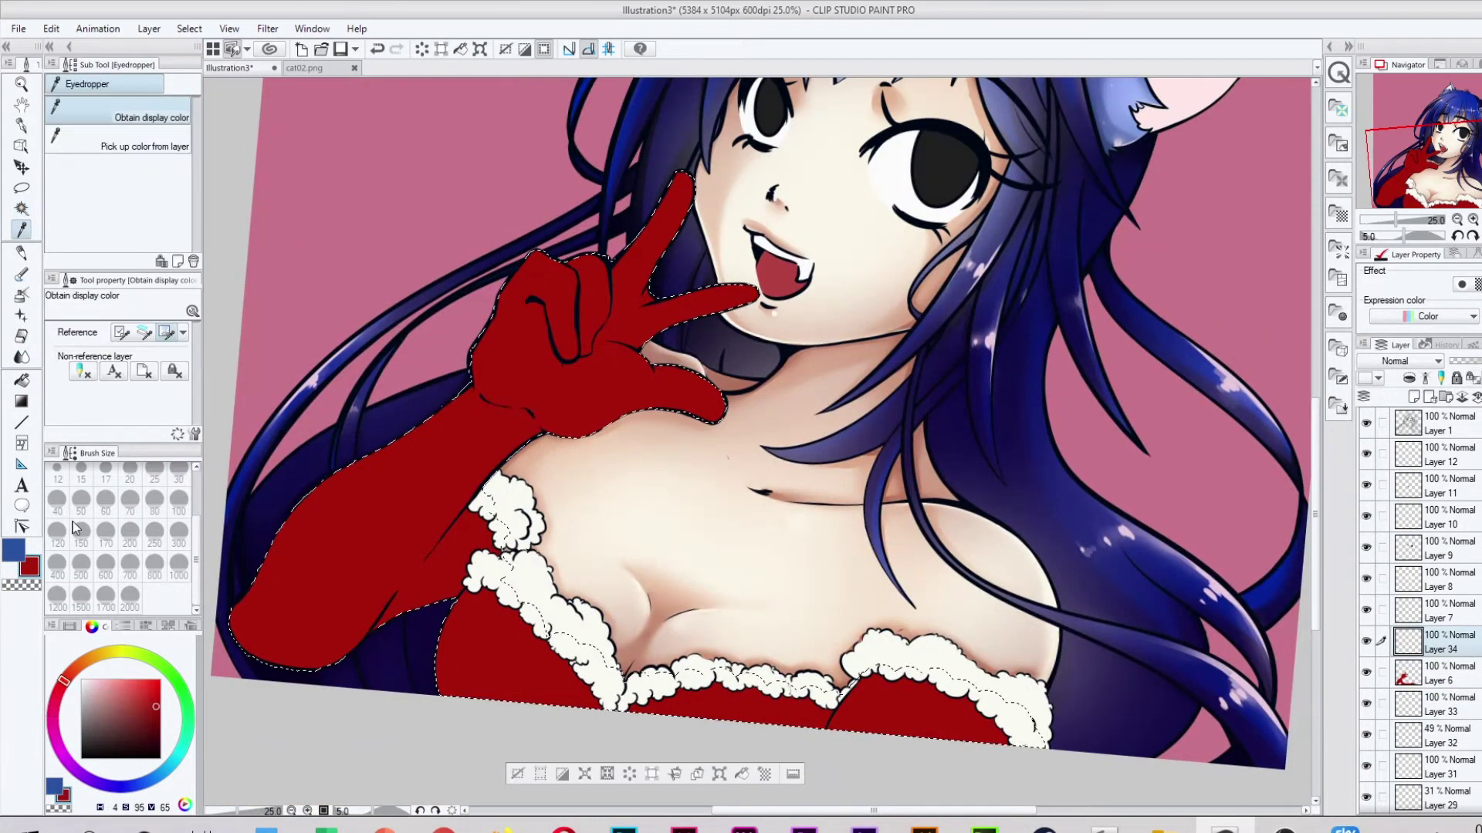
key(b)
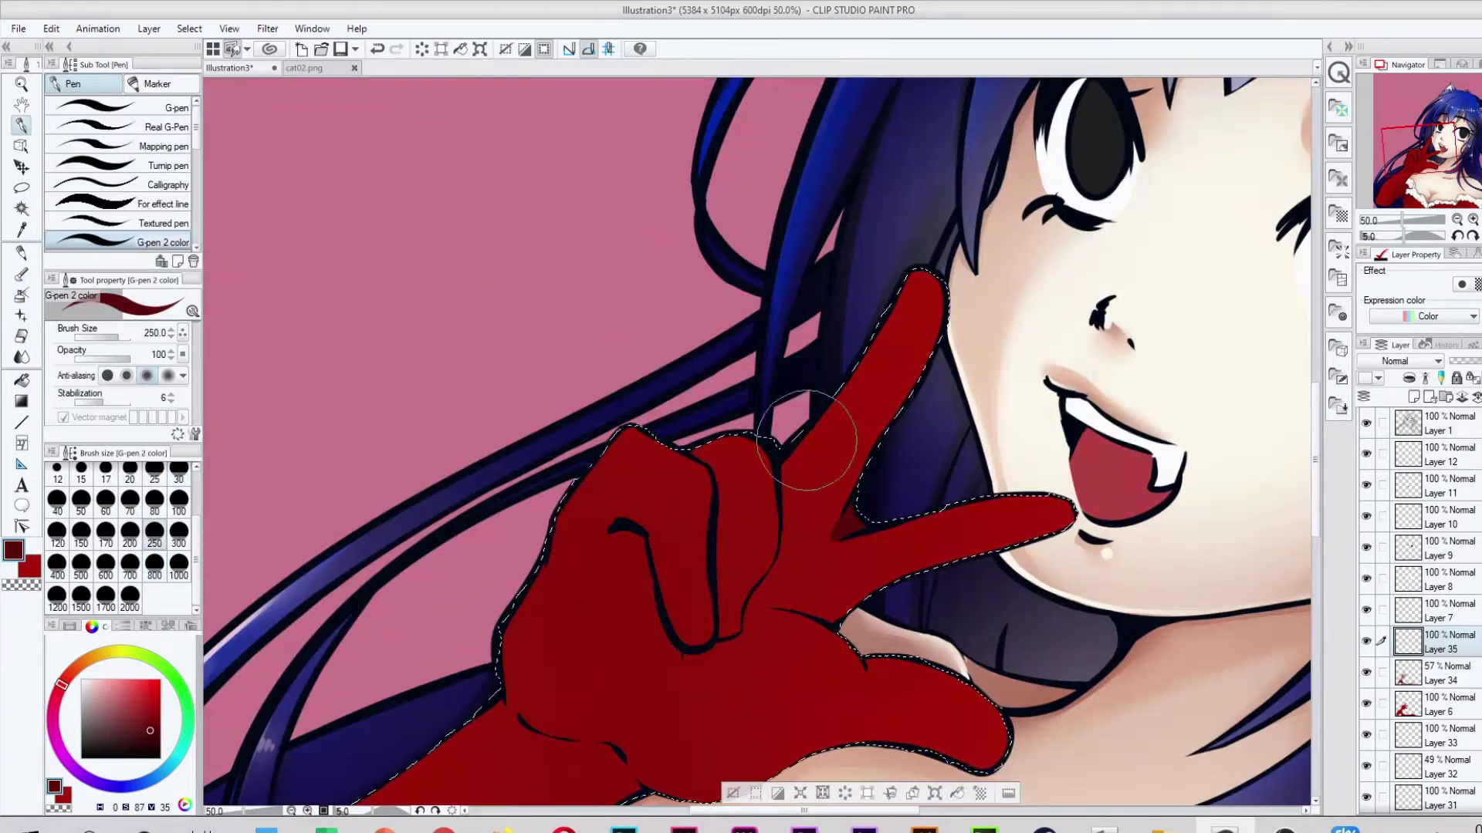
Paint dark red shadows on the glove's fingers and sleeve on a new layer with the G-pen 2 color at size 80.
mouse_move(827, 420)
mouse_down()
mouse_move(794, 595)
mouse_move(694, 467)
mouse_up()
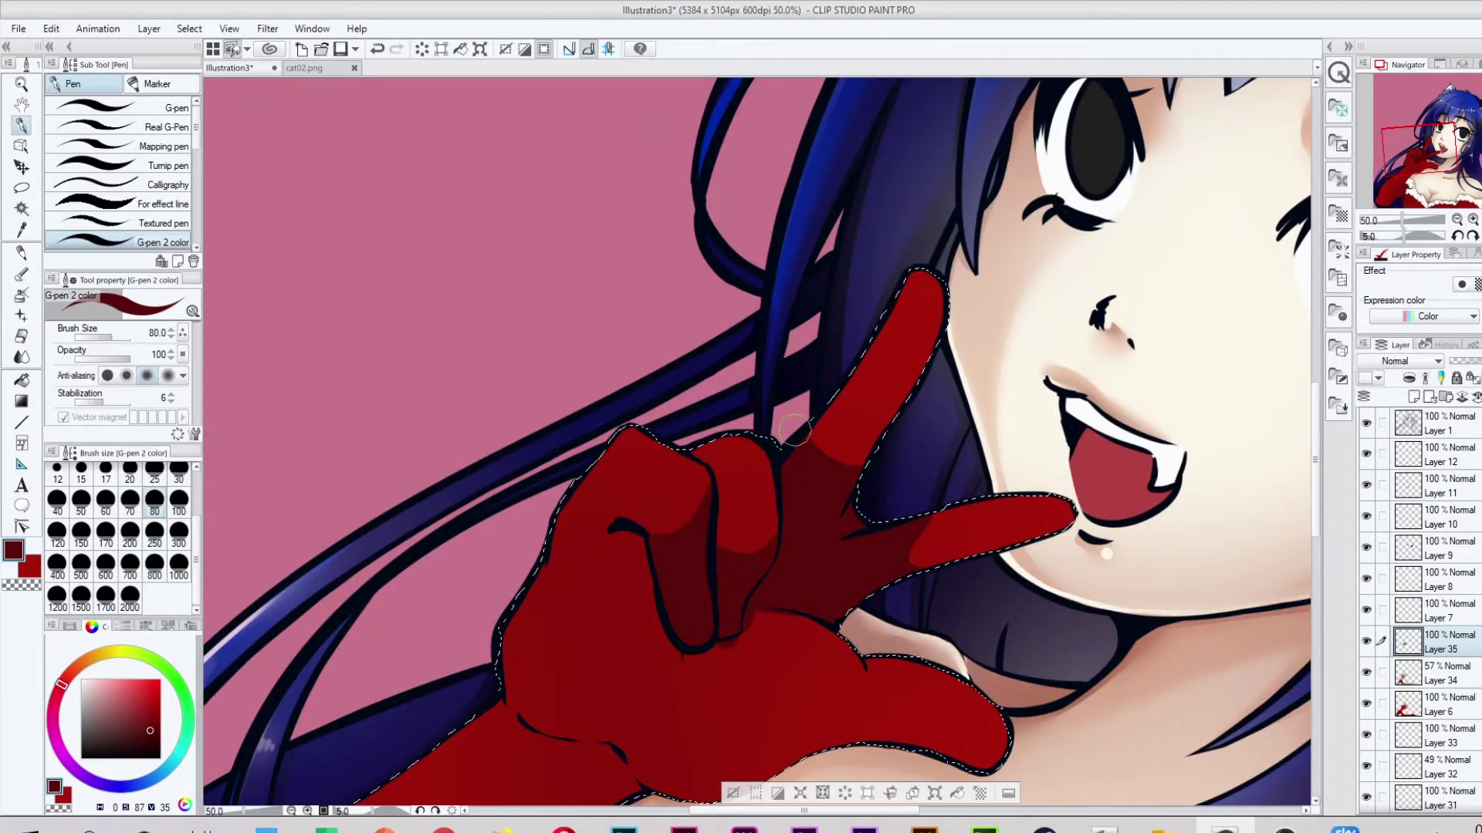
scroll(686, 467, down, 3)
drag(918, 440, 966, 591)
scroll(657, 386, down, 3)
key(minus)
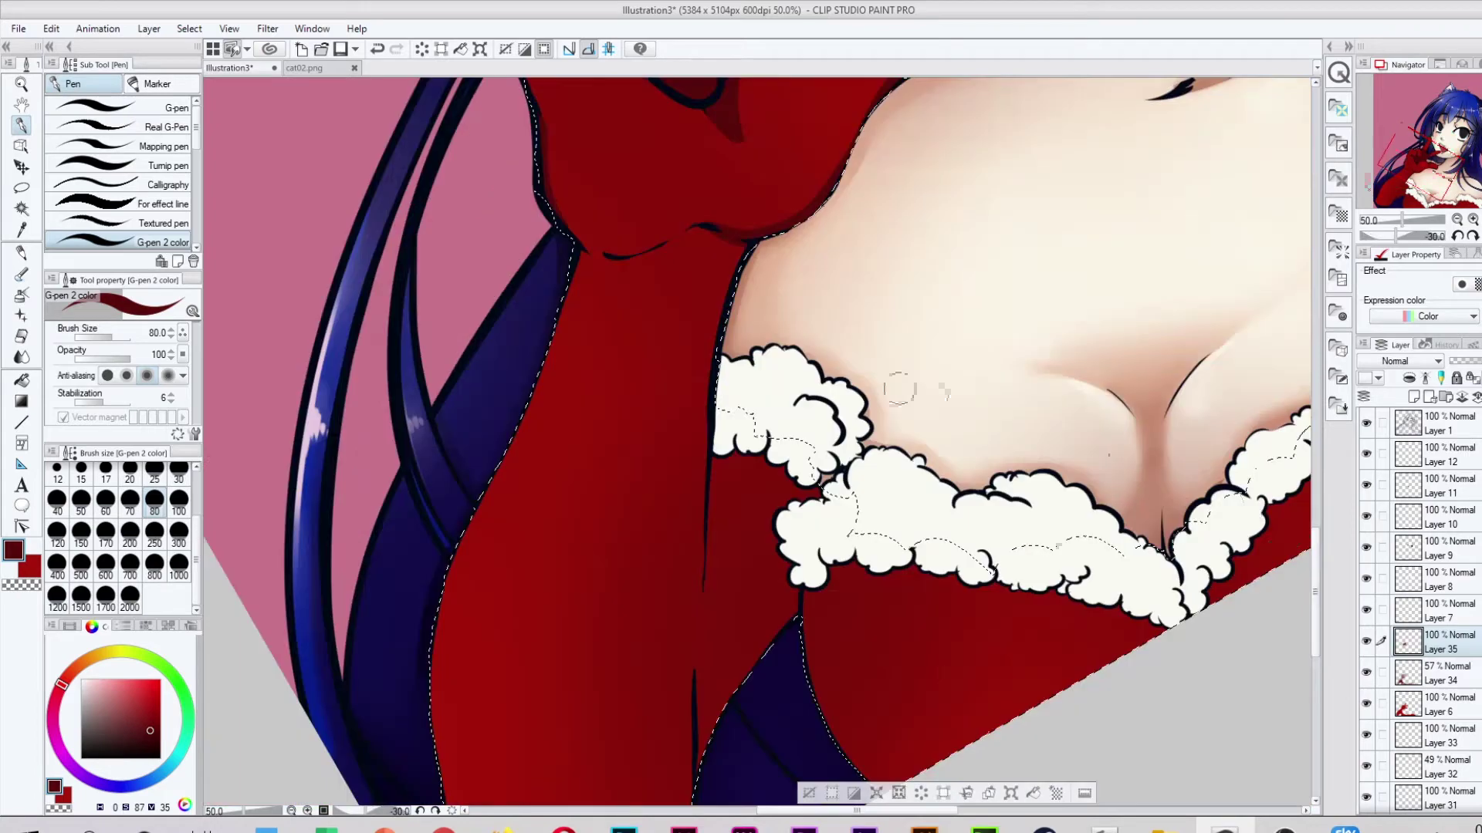
drag(745, 463, 698, 703)
Paint dark red shadows on the dress bodice beneath the white fur trim with the G-pen 2 color at size 80.
click(1457, 219)
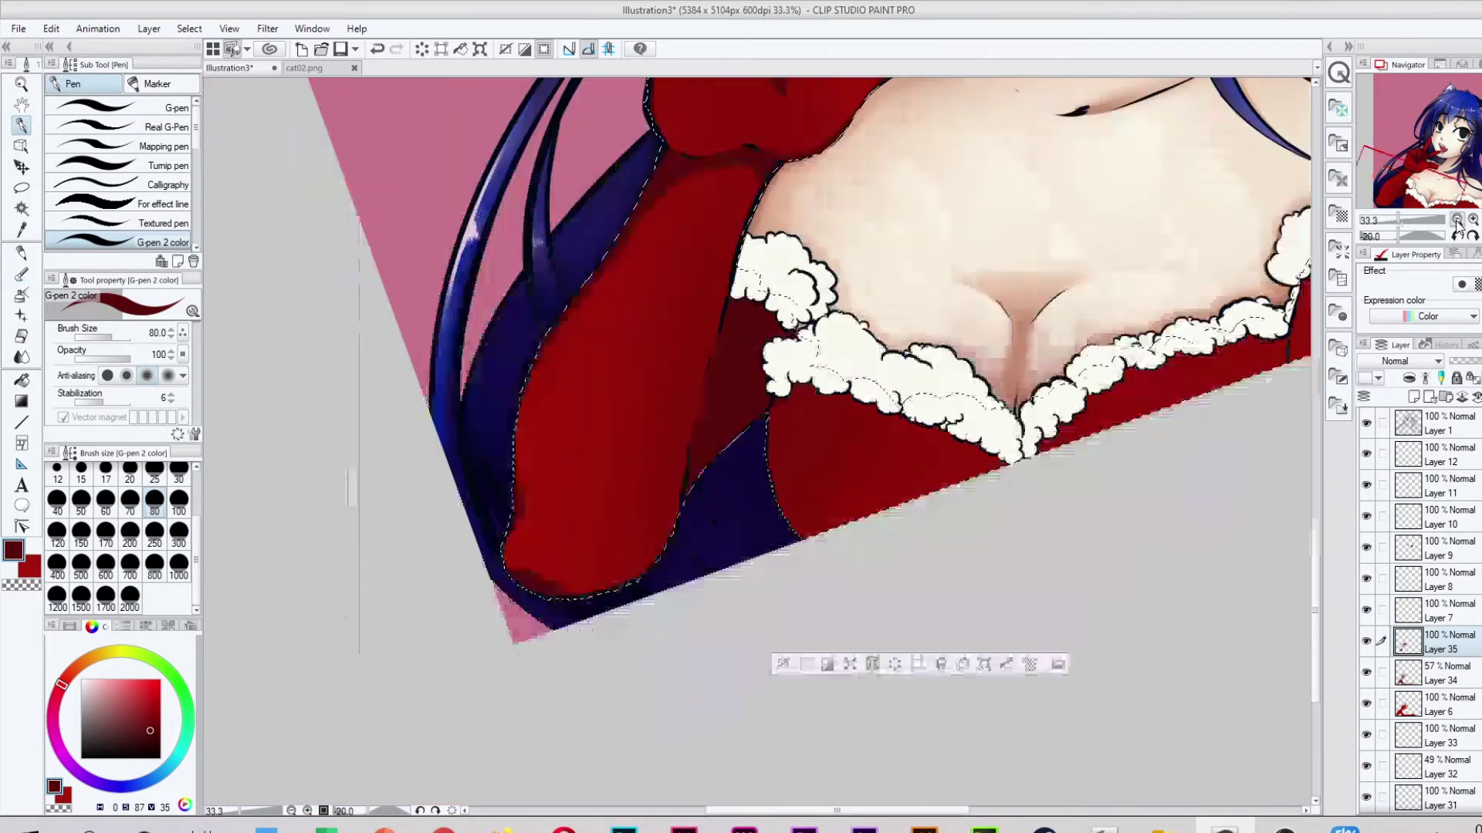
click(1458, 236)
scroll(757, 308, up, 1)
mouse_move(380, 538)
mouse_down()
mouse_move(604, 554)
mouse_move(648, 535)
mouse_up()
drag(938, 475, 1157, 541)
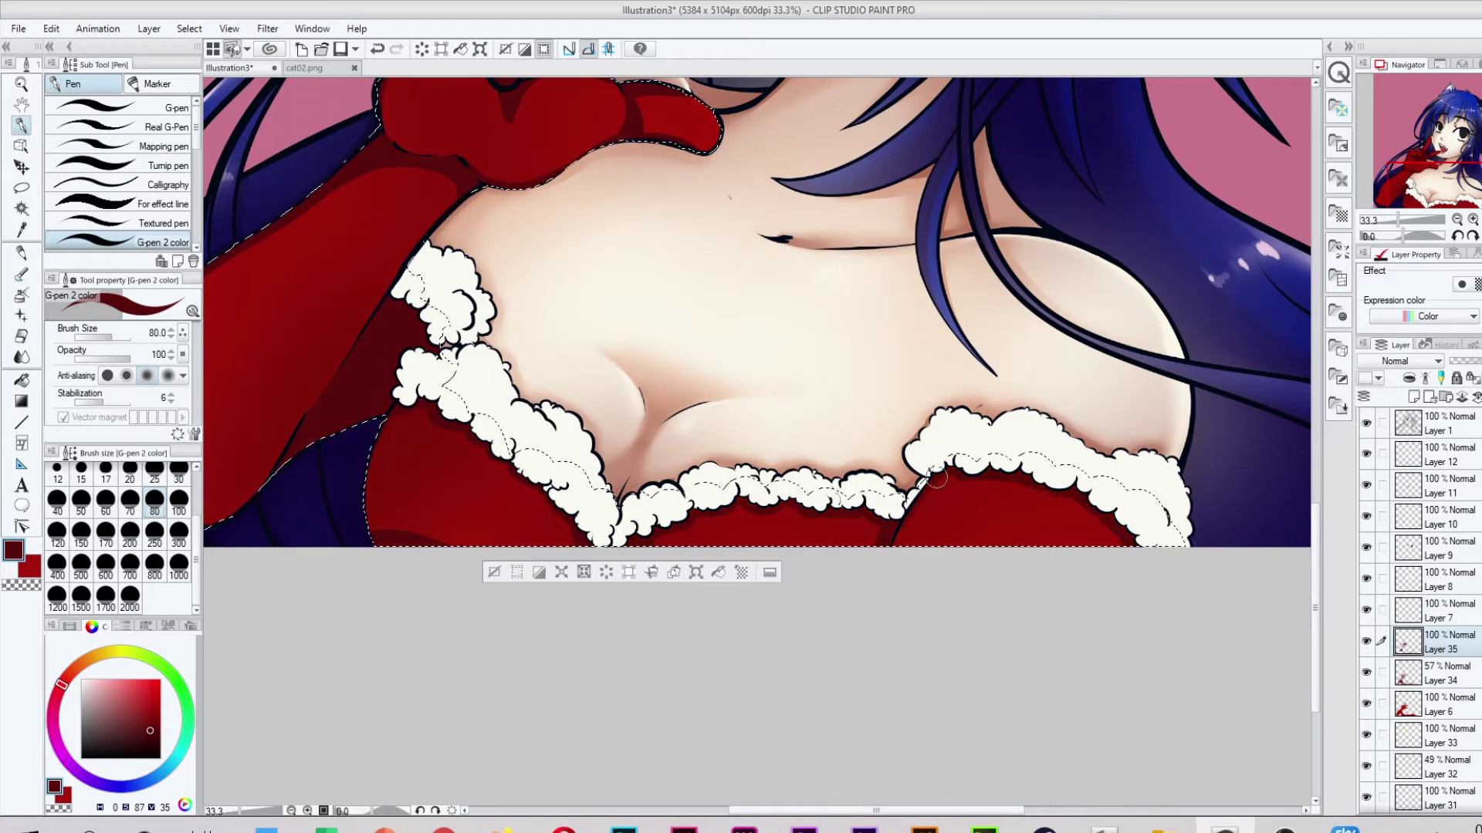
Blur the dark red shadows on the gloves and dress with the Blur tool at size 250.
scroll(493, 502, up, 1)
key(j)
scroll(494, 501, down, 1)
drag(340, 525, 297, 664)
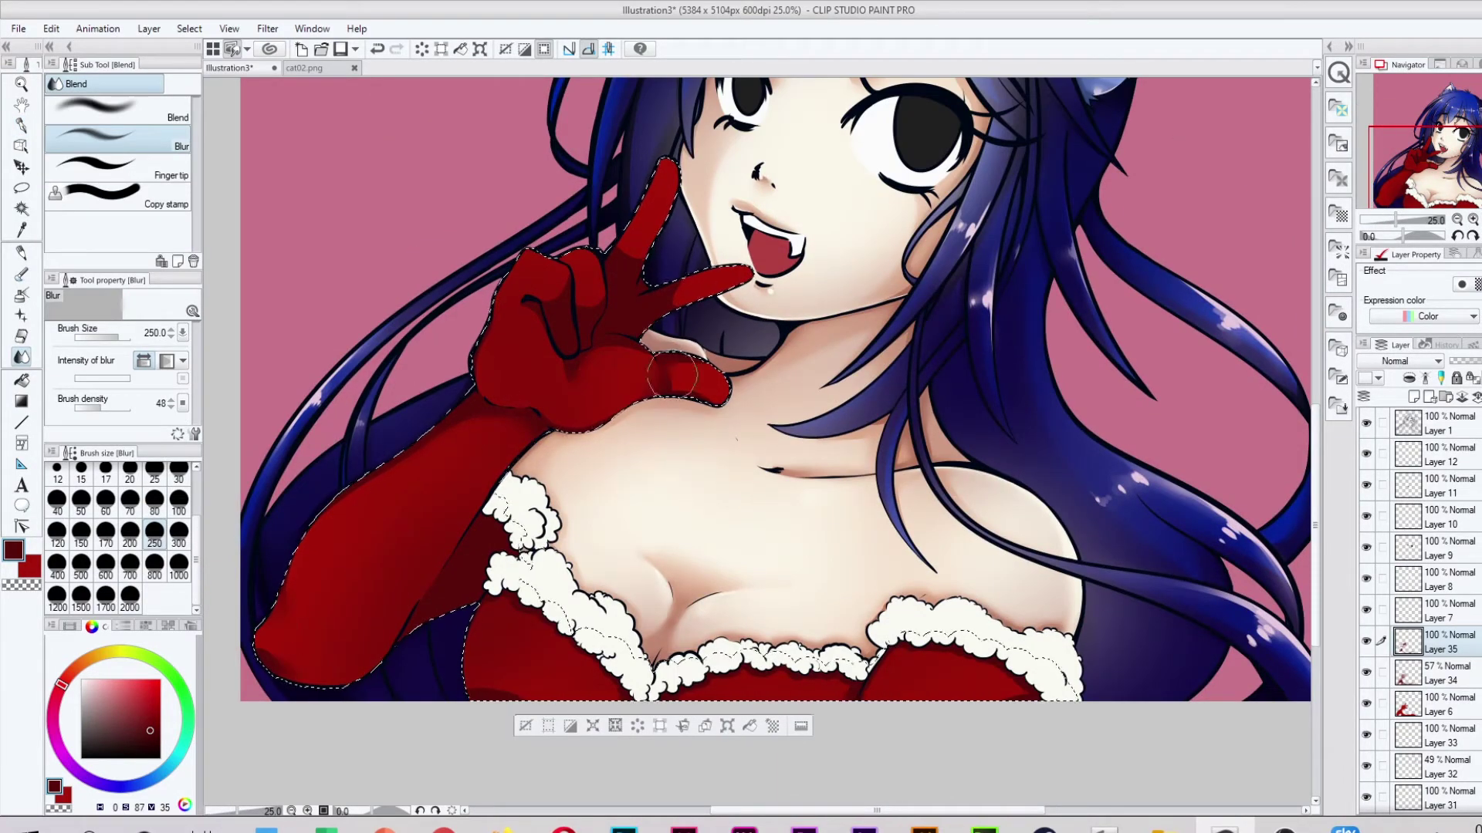
scroll(717, 208, down, 2)
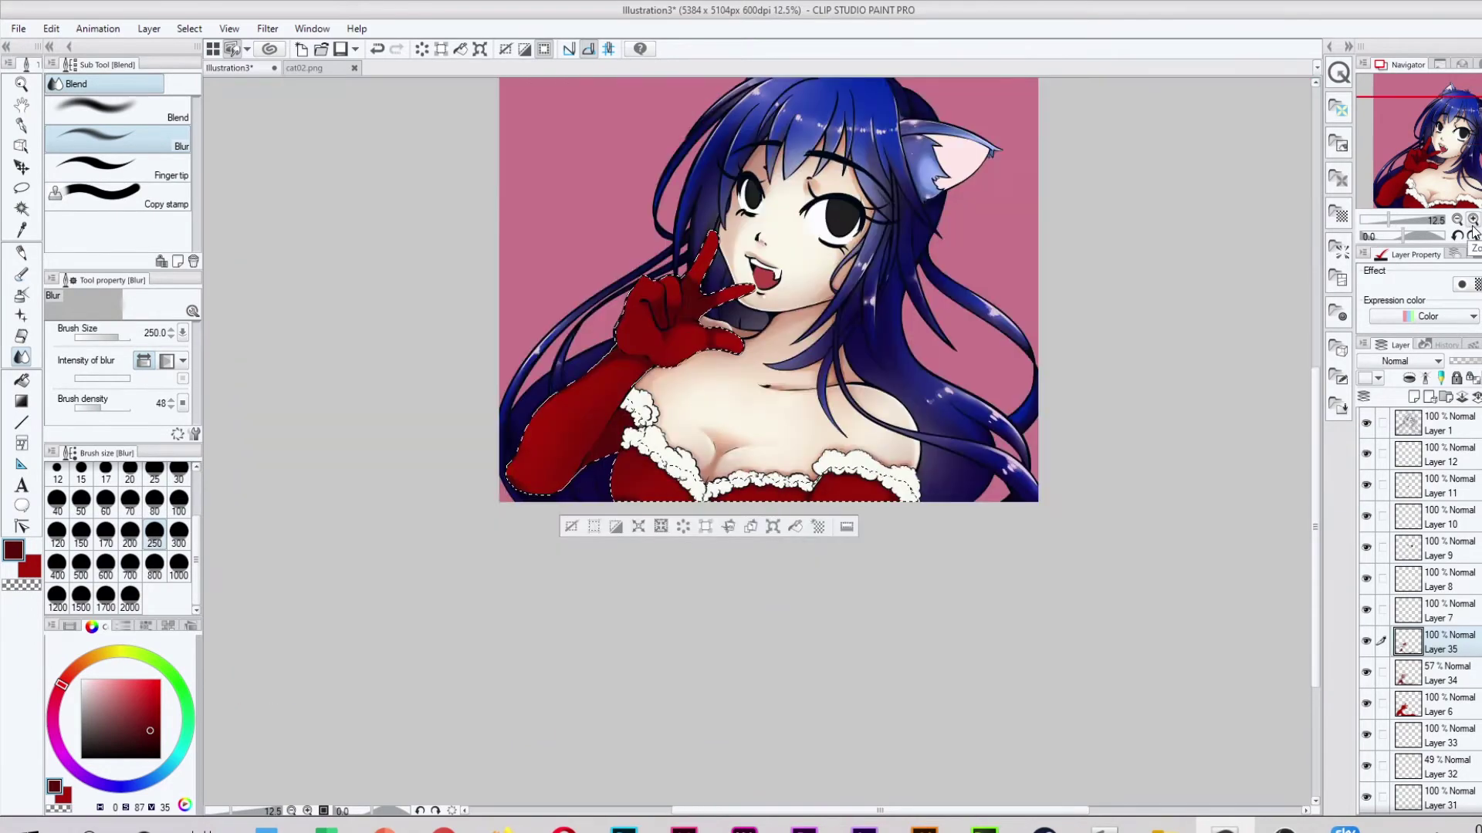
Lighten the blurred shadows on the red gloves and dress with the Soft 2 eraser at size 250.
key(e)
scroll(1316, 455, up, 2)
scroll(1317, 456, down, 2)
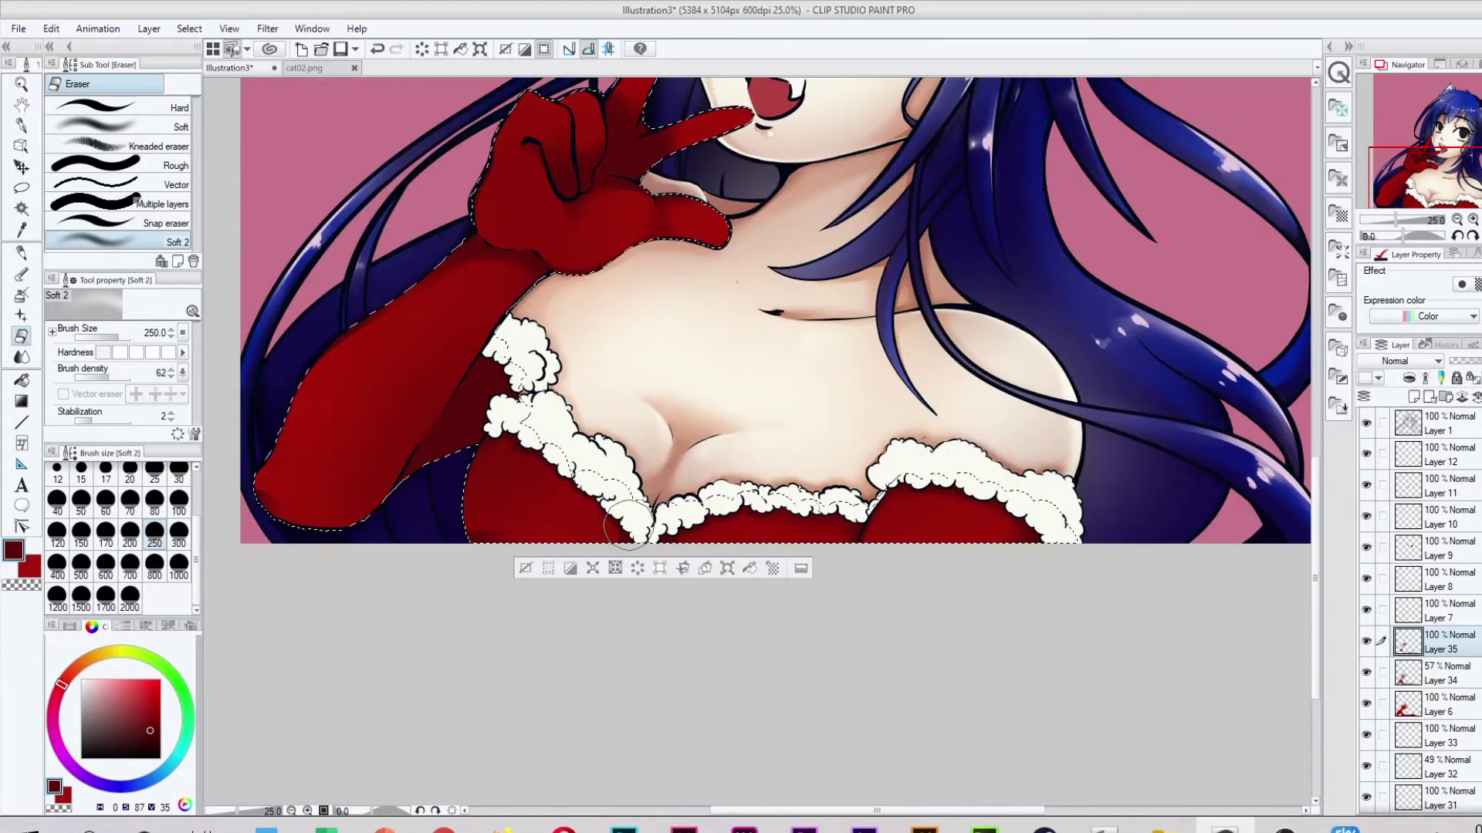
scroll(454, 318, down, 1)
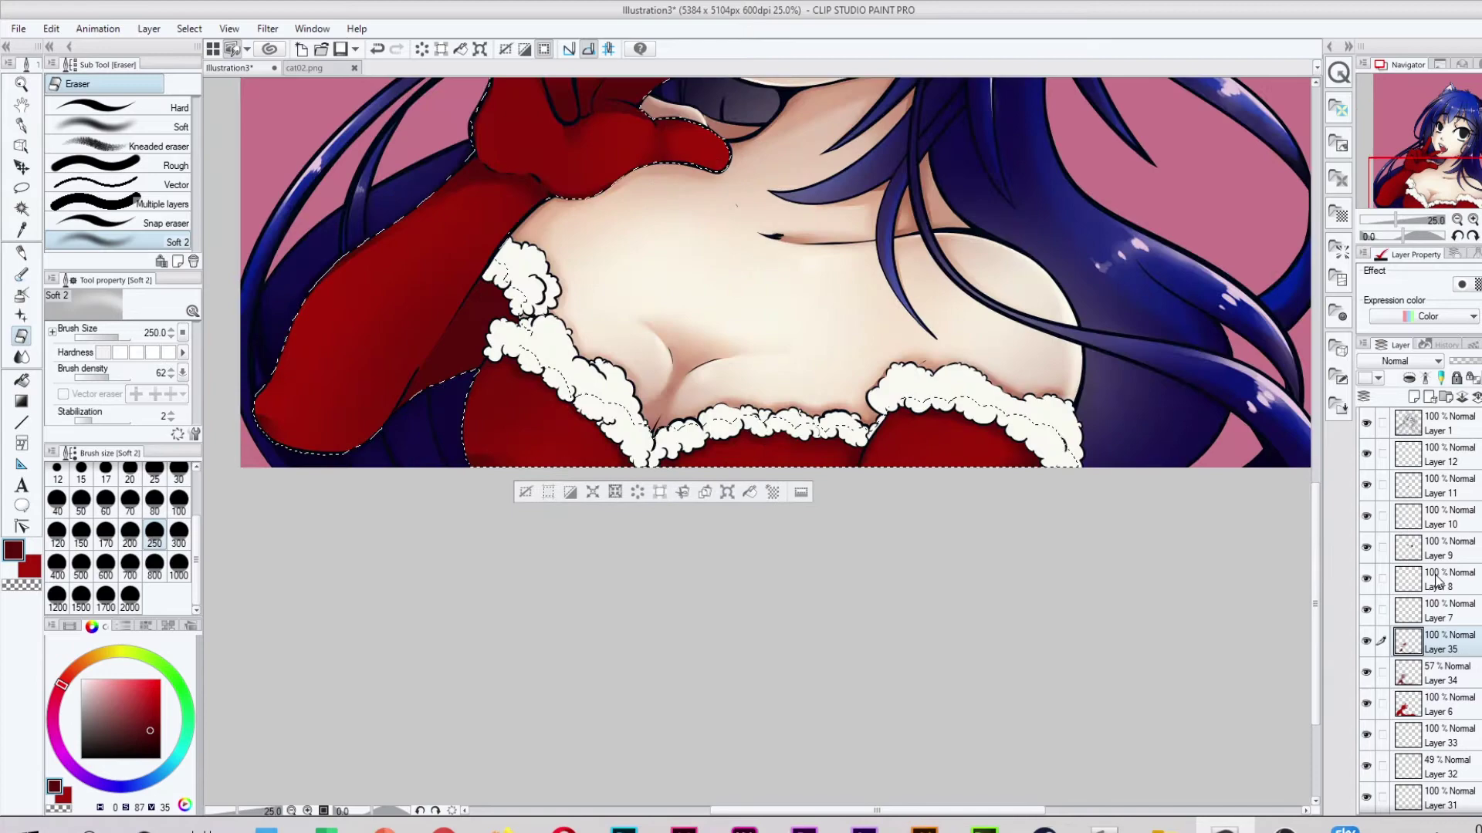
Paint very dark red accents in the deepest folds of the gloves and dress on a new layer with the G-pen 2 color at size 80.
key(ctrl+shift+n)
key(p)
scroll(528, 177, up, 3)
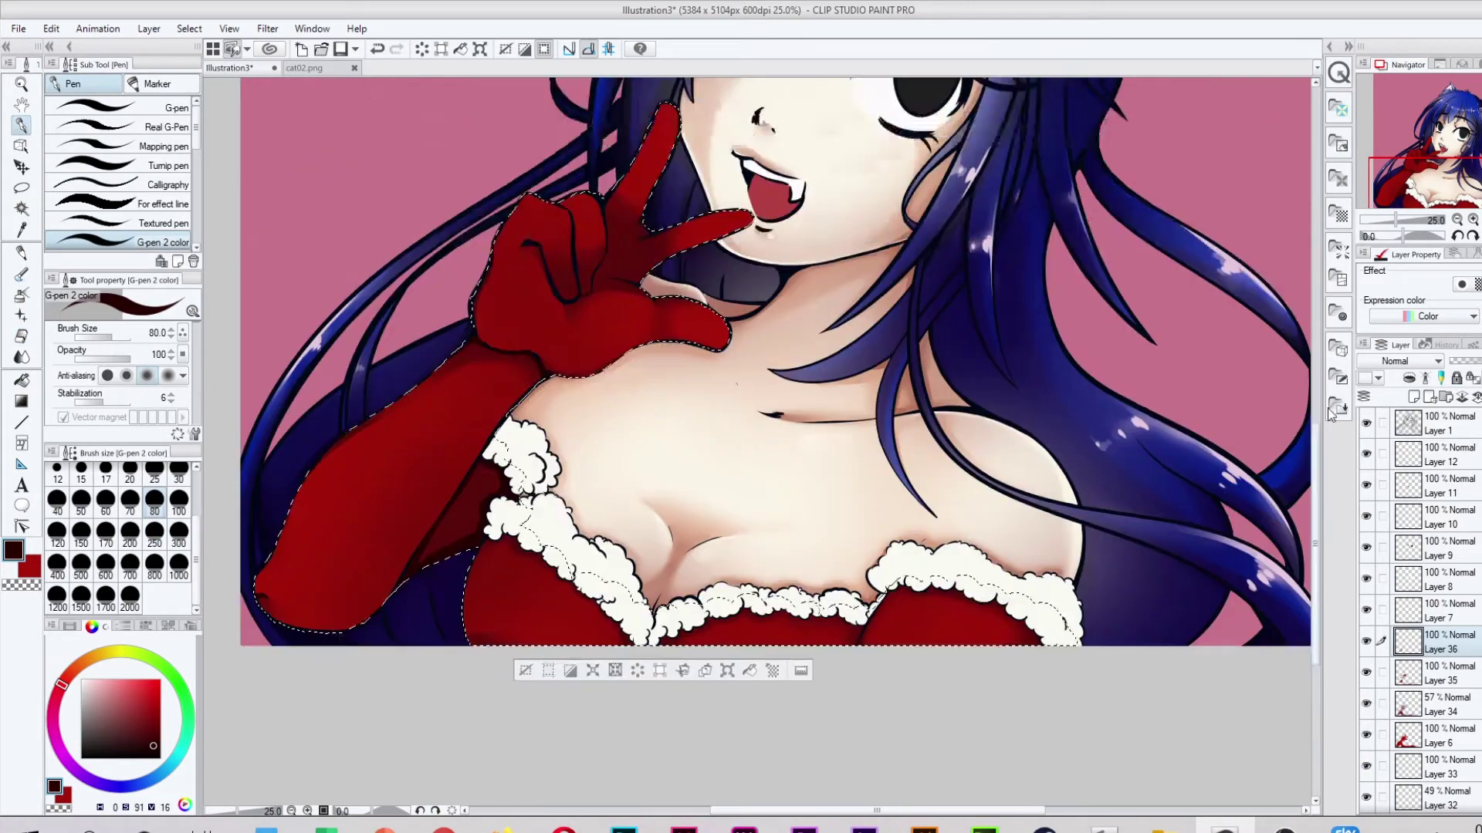
scroll(513, 319, up, 1)
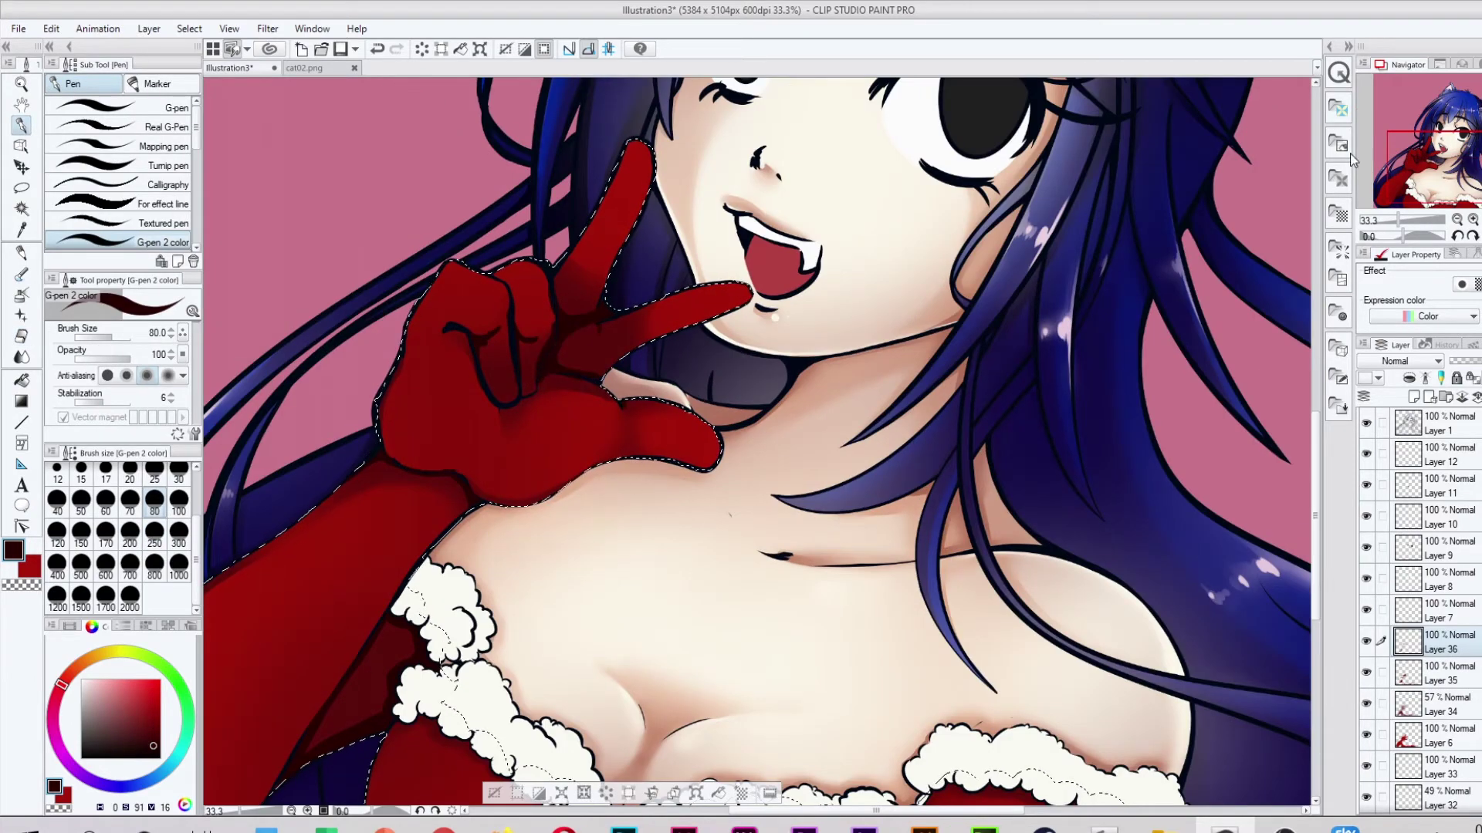
scroll(852, 183, down, 5)
scroll(963, 212, up, 1)
scroll(617, 208, up, 3)
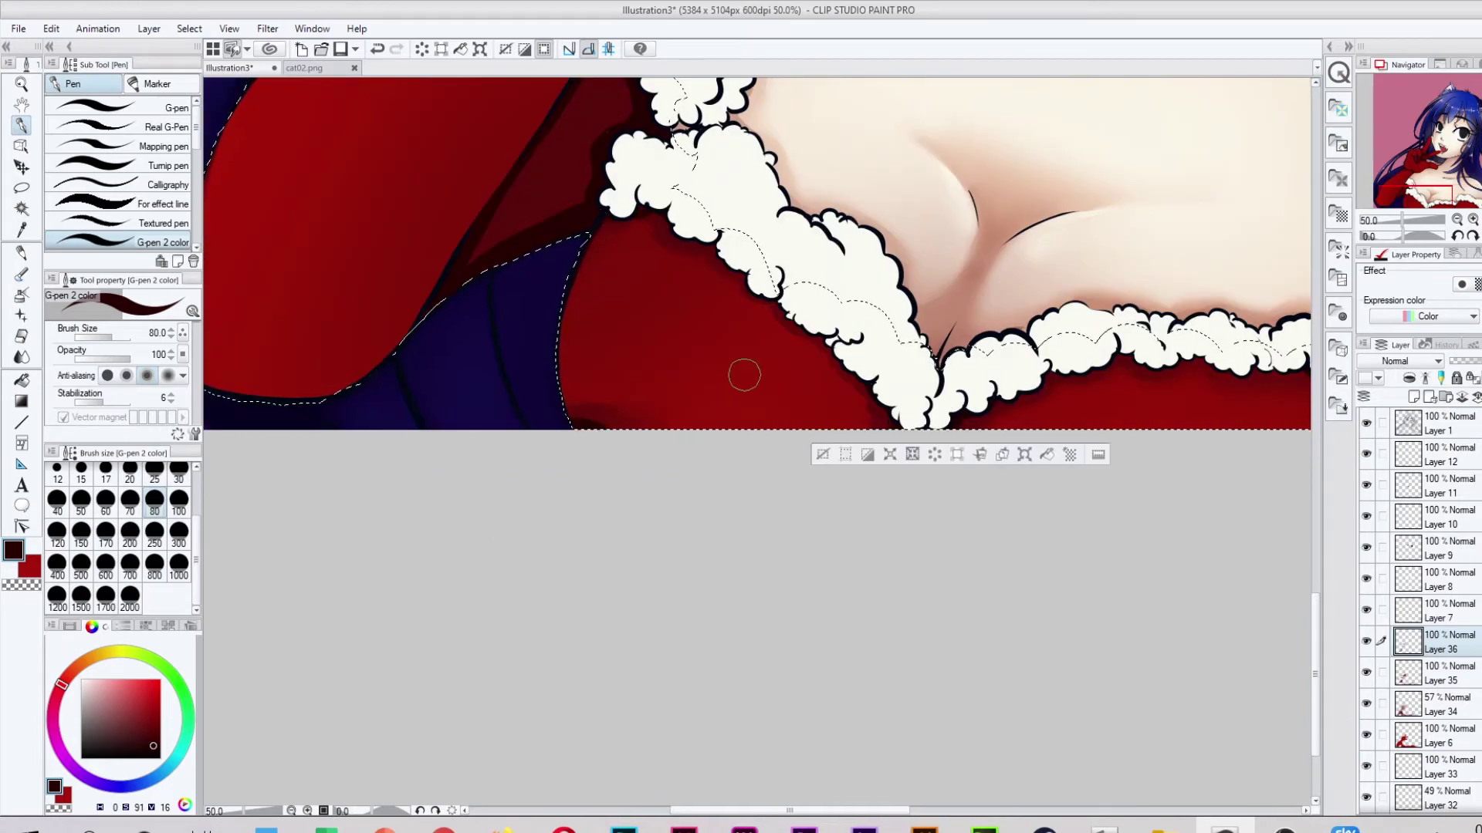
scroll(576, 426, up, 5)
Blur the very dark red accents on the gloves and dress with the Blur tool at size 250.
key(j)
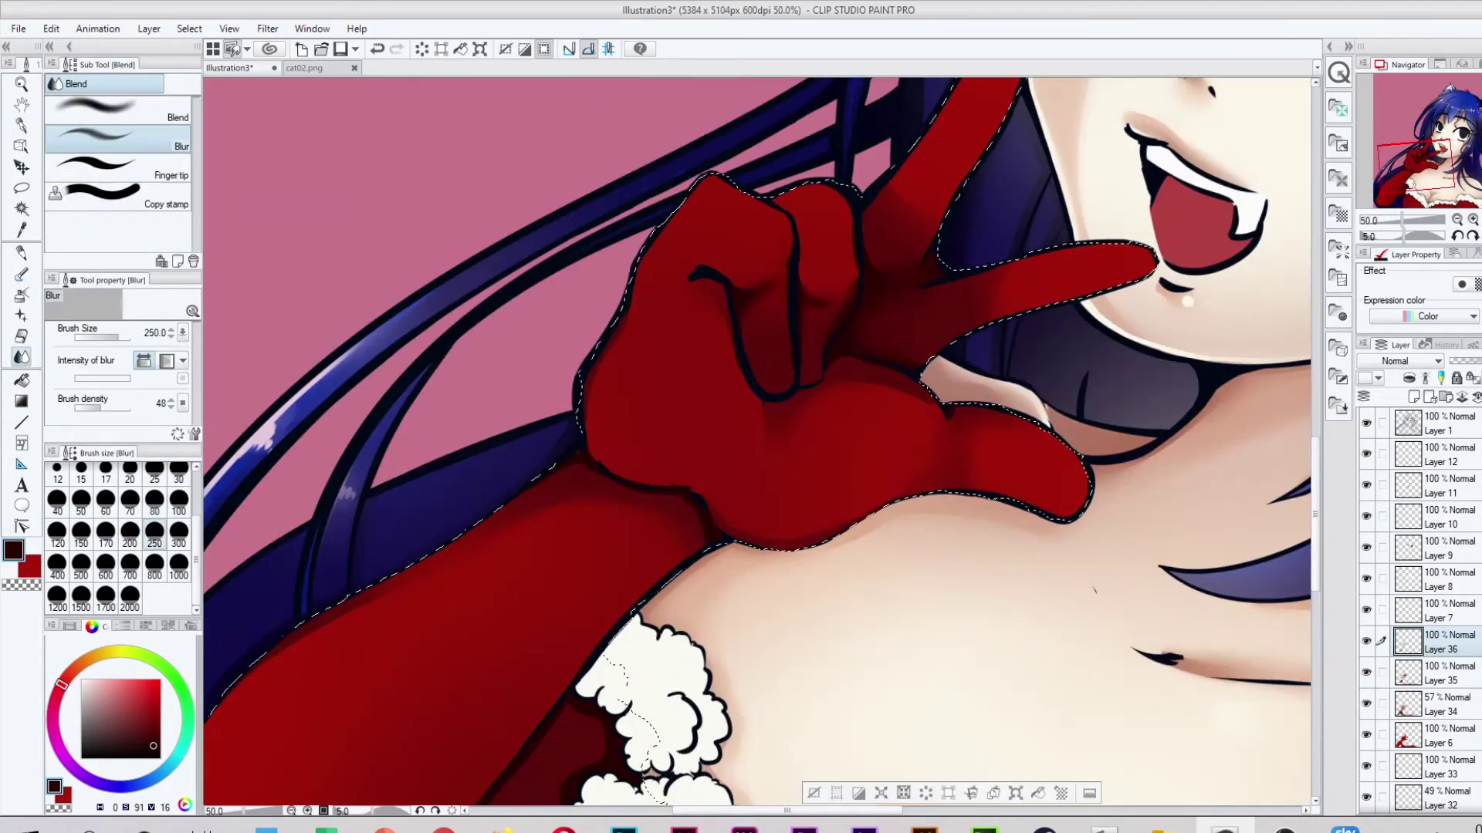
scroll(569, 219, down, 5)
scroll(1058, 373, up, 5)
scroll(1058, 374, down, 3)
scroll(1248, 446, up, 1)
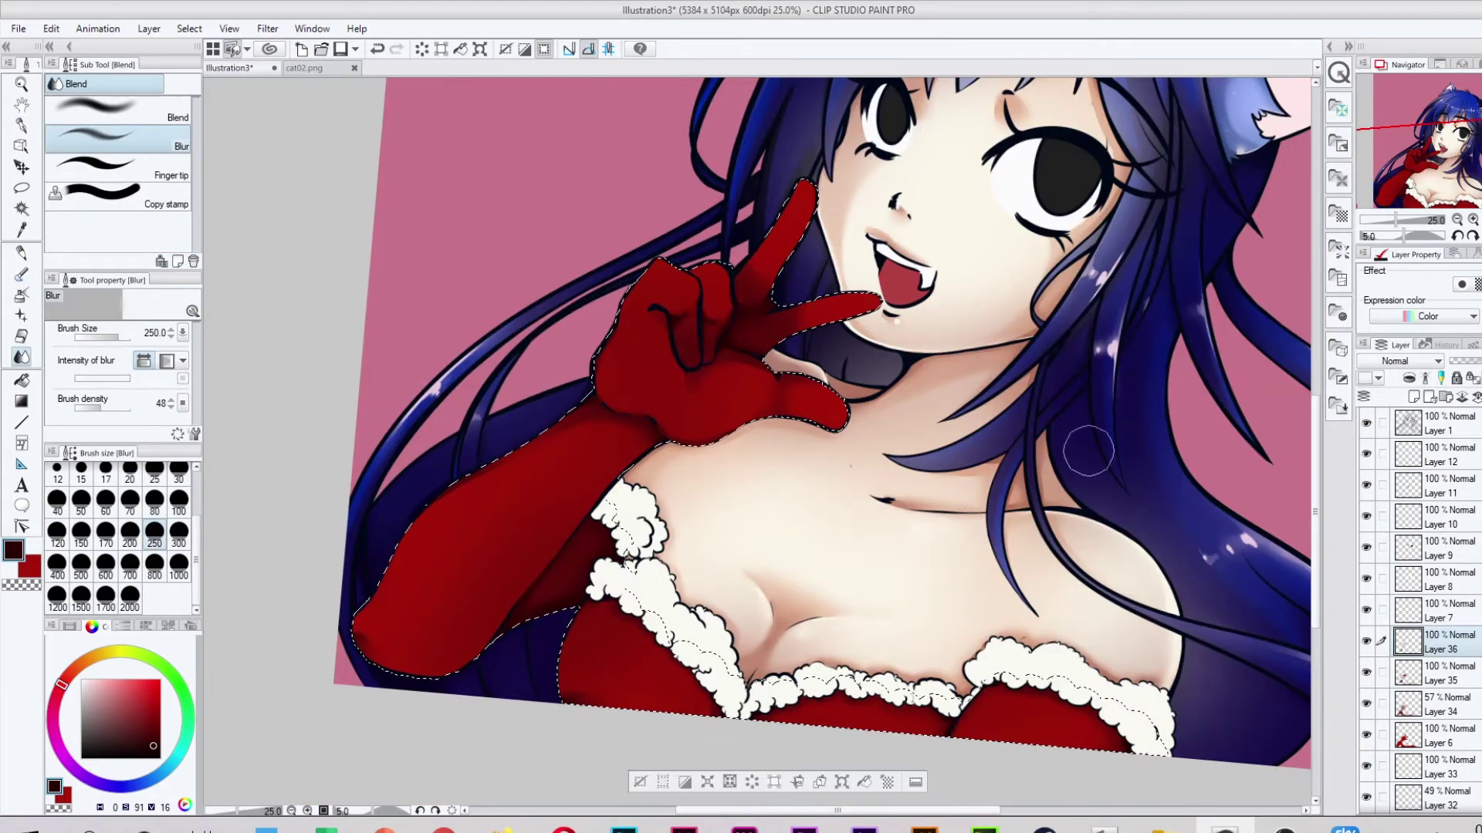
Airbrush purple shading over the gloves and dress on a new layer with Soft at size 800, and set the layer's opacity to 53%.
key(e)
key(ctrl+shift+n)
click(151, 722)
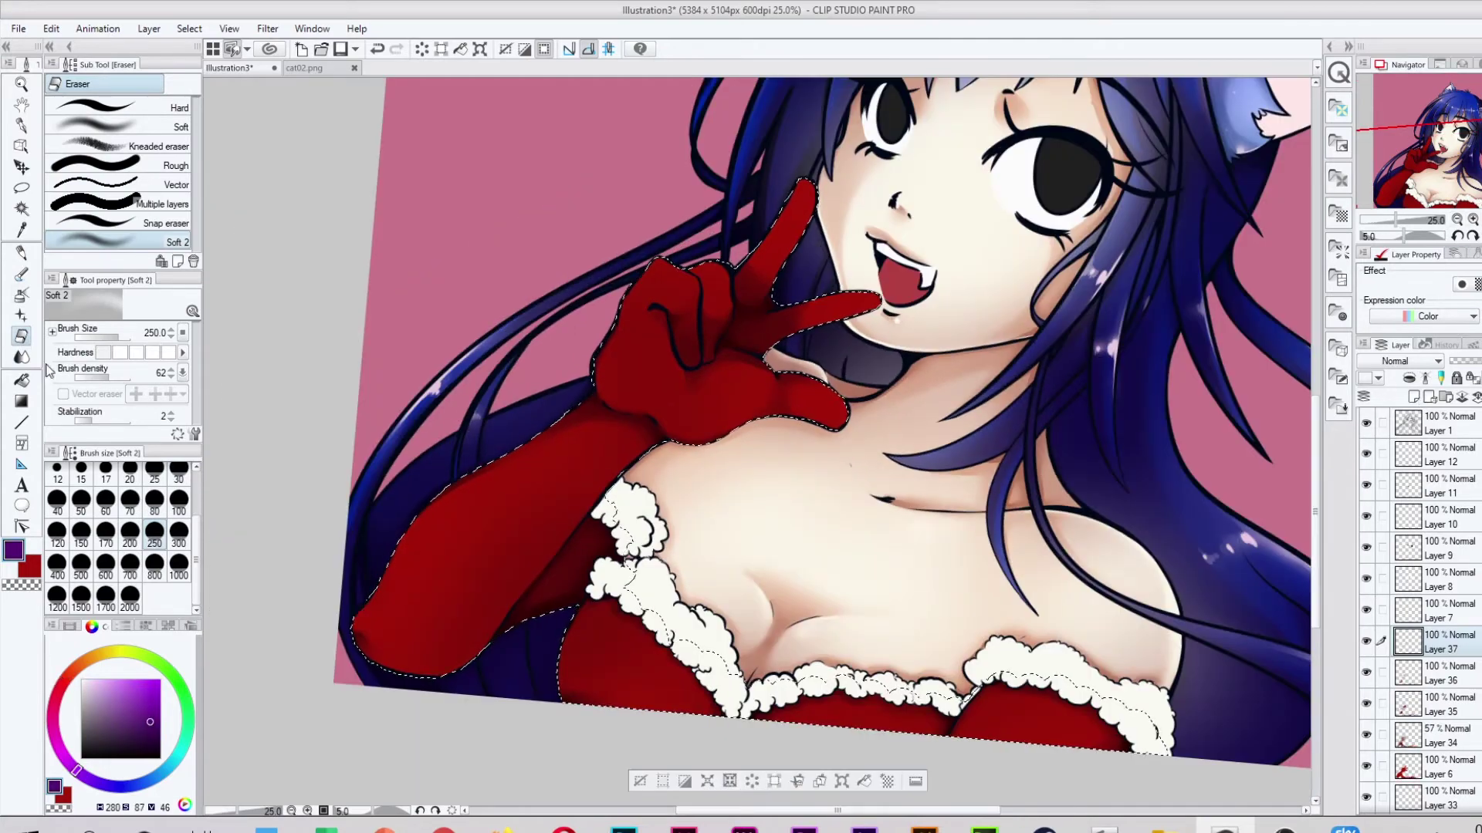
key(b)
click(440, 490)
click(1458, 237)
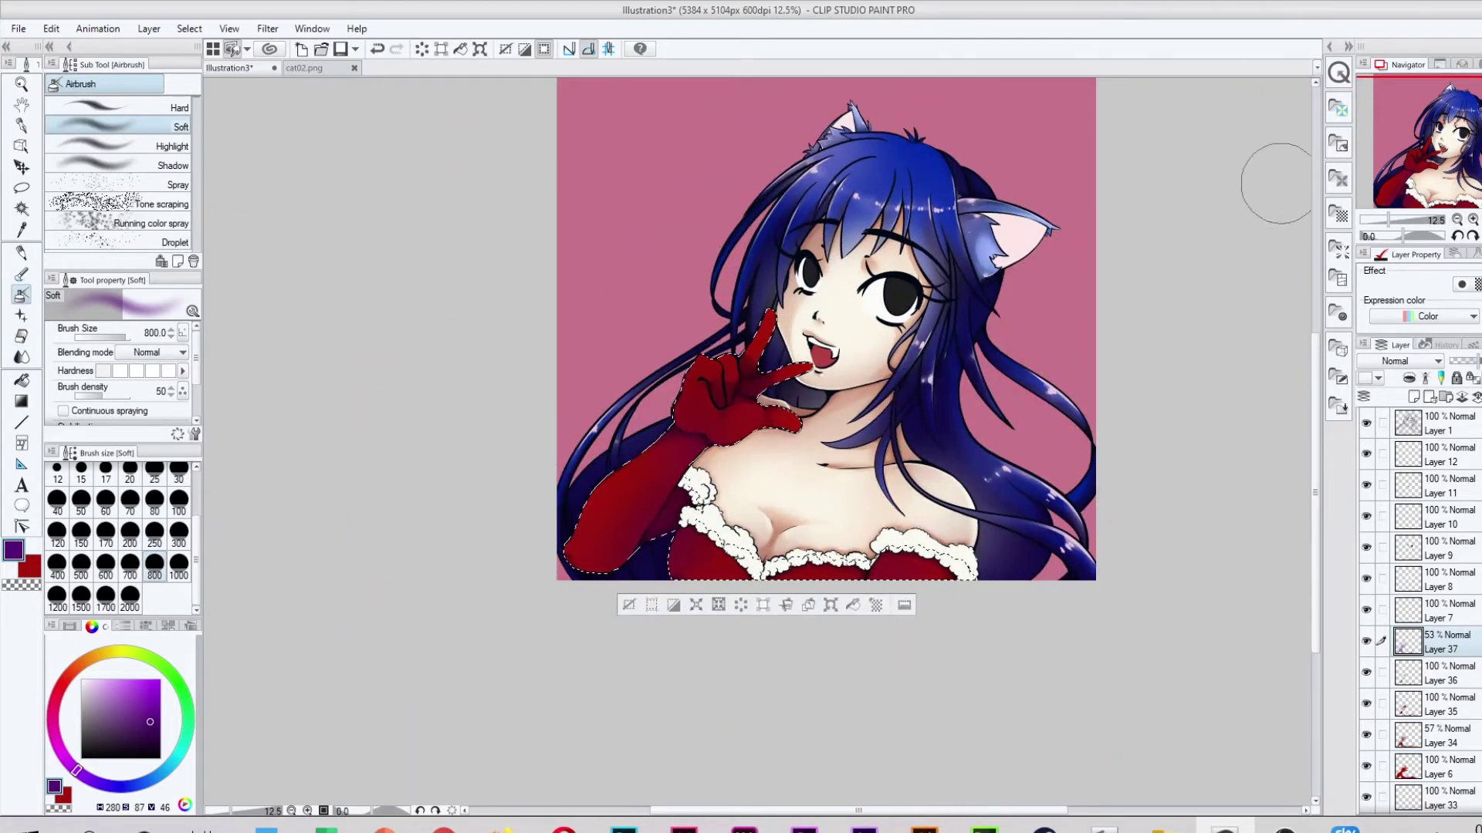
Airbrush a light pink glow over the gloves and dress on a new layer with Soft at size 800, with the layer's opacity at 56%.
click(1473, 220)
key(p)
key(ctrl+shift+n)
scroll(834, 386, up, 2)
click(1457, 220)
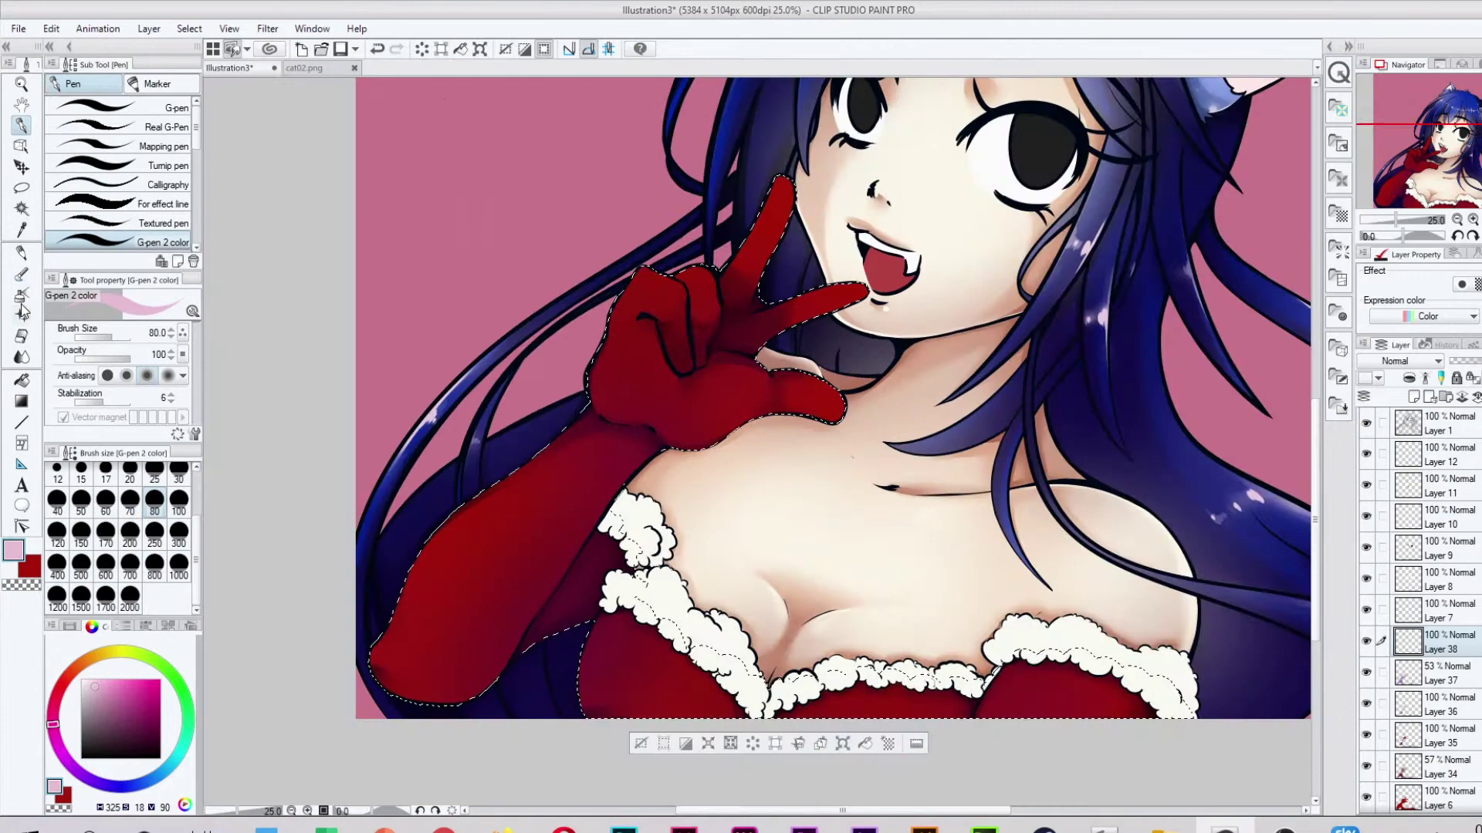
key(b)
Paint light pink edge highlights on the glove's fingers on a new layer with the G-pen 2 color at size 30.
key(ctrl+shift+n)
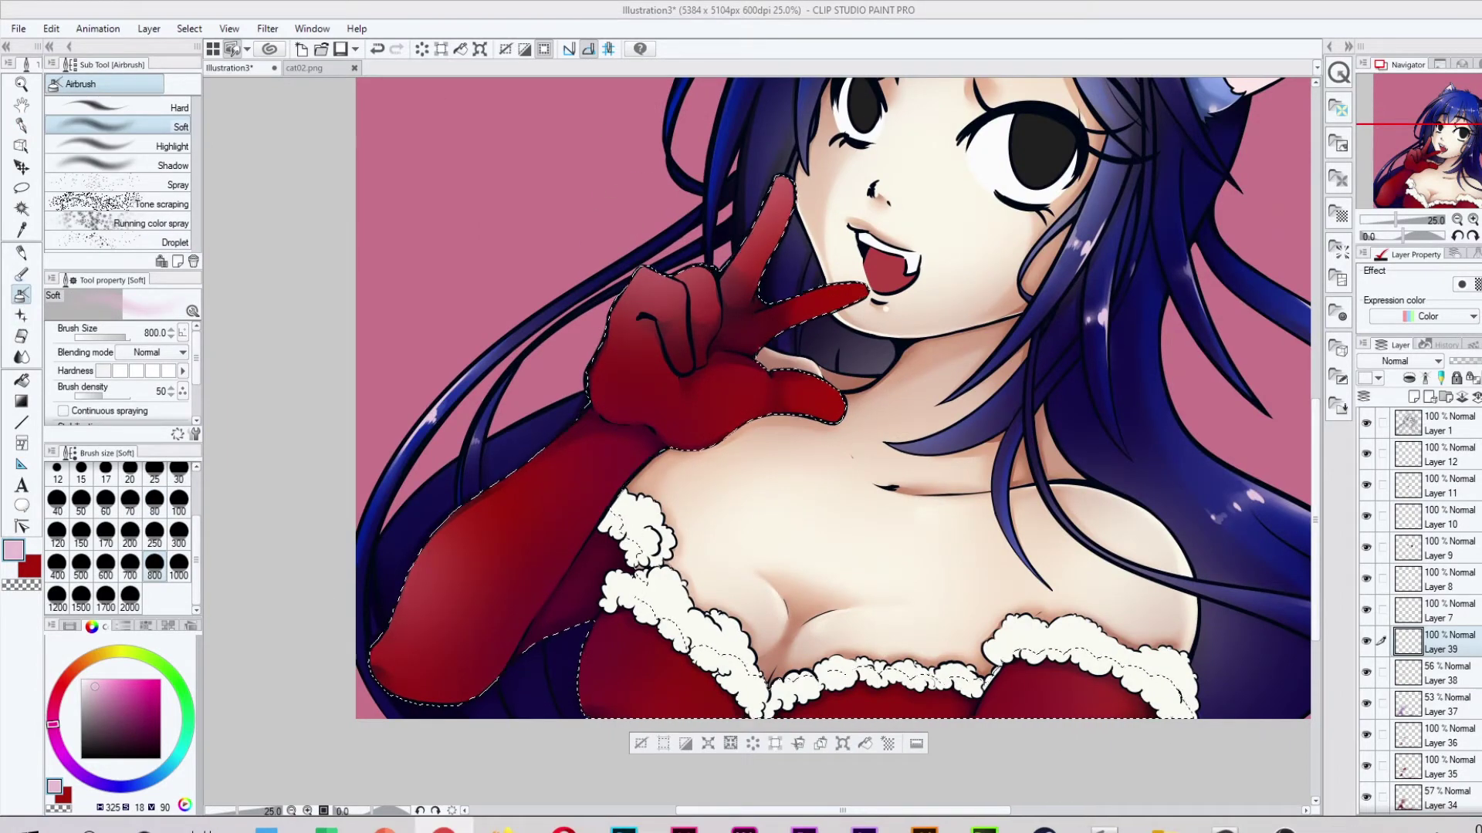
scroll(753, 330, up, 2)
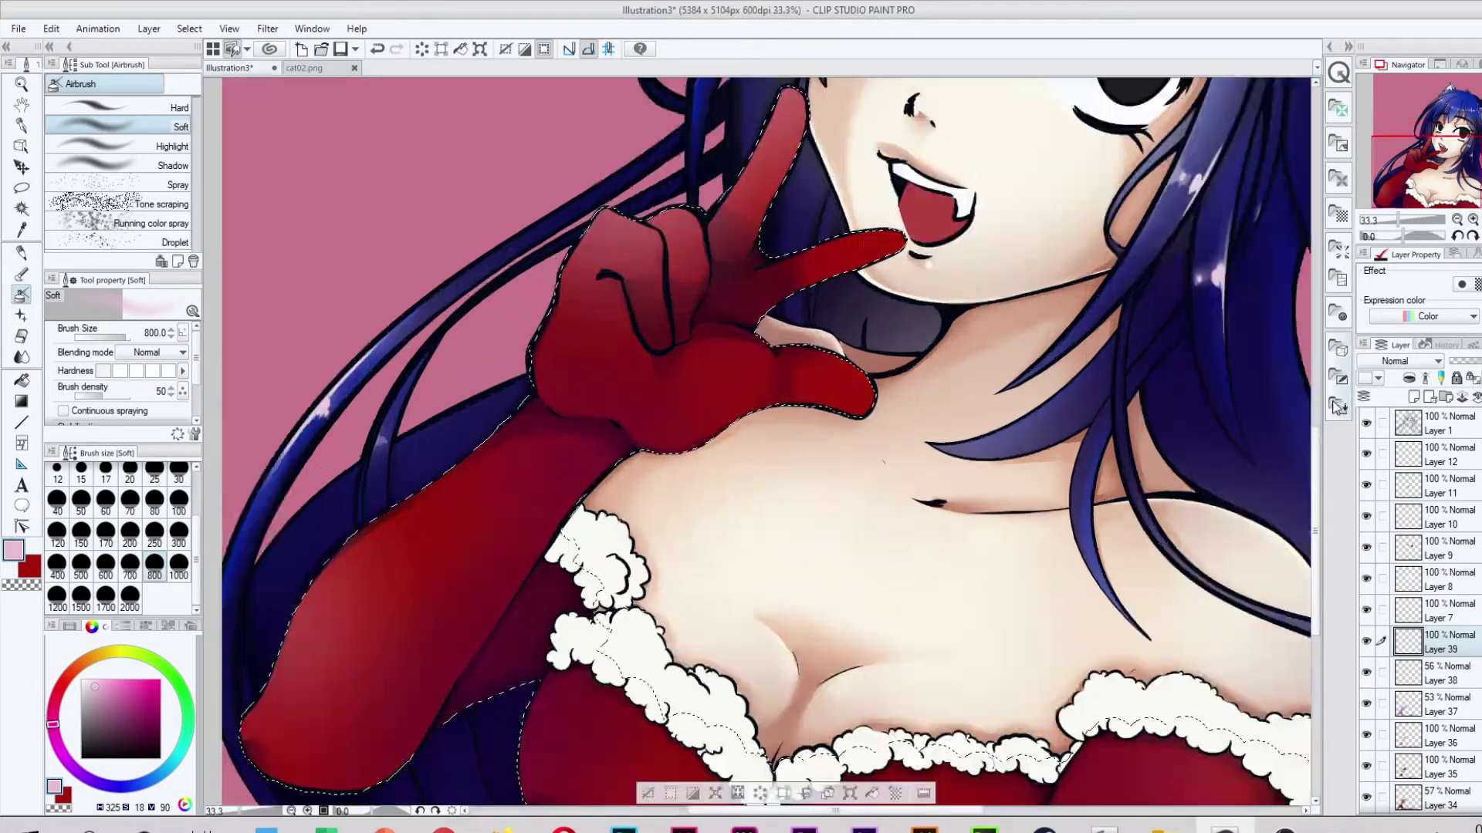
key(p)
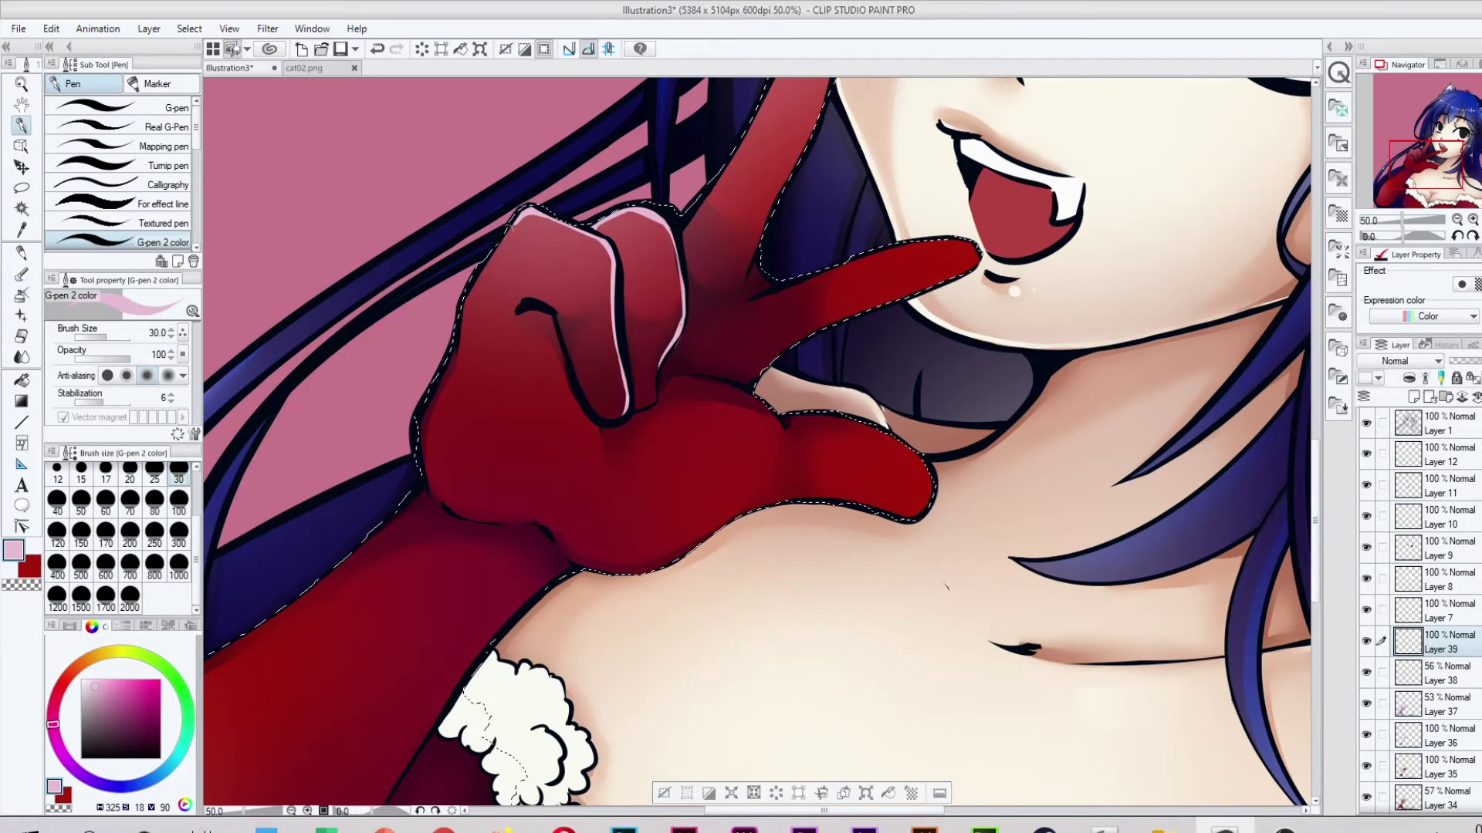
key(minus)
key(minus)
key(minus)
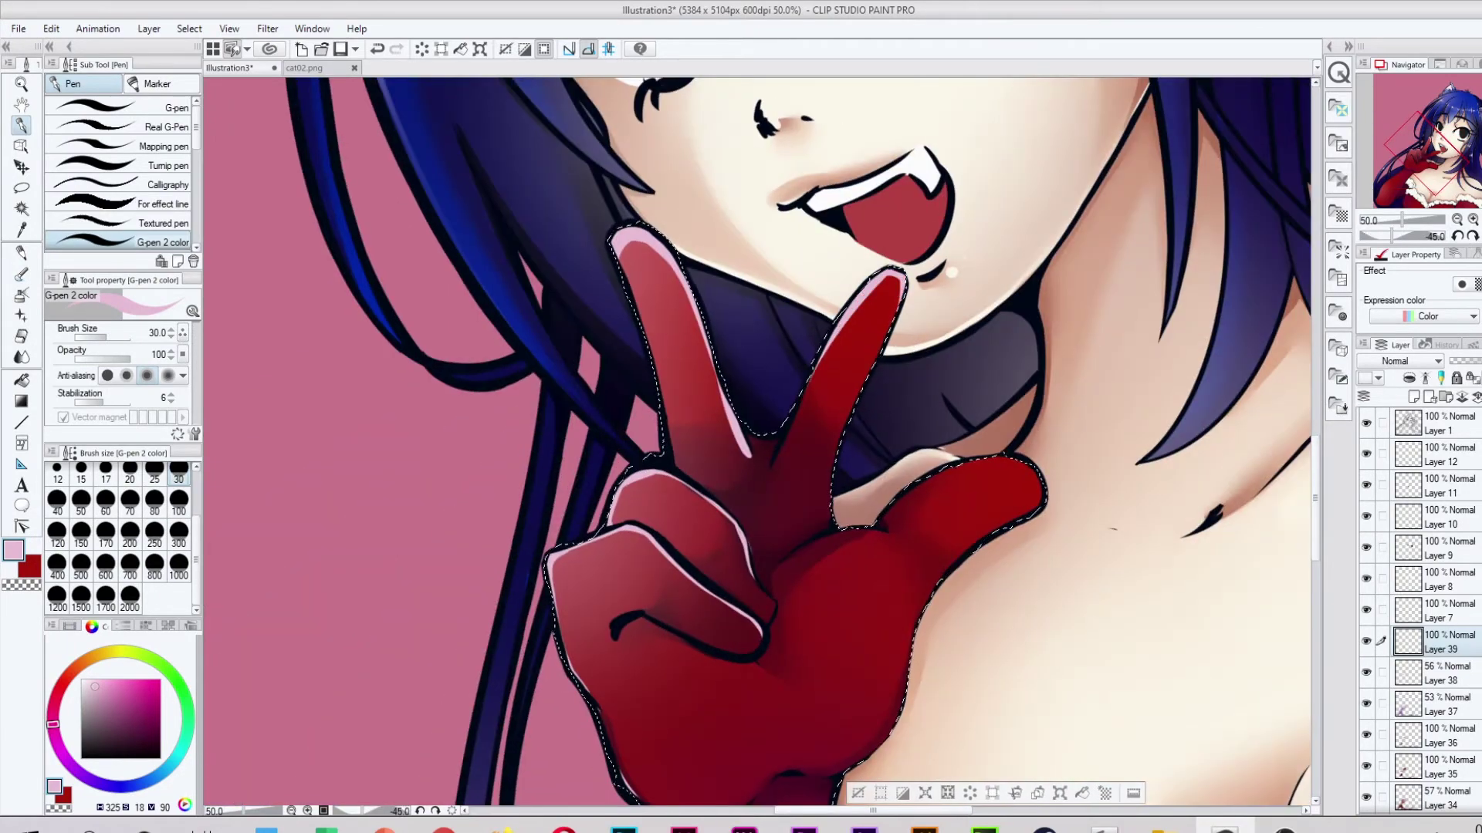
Paint light pink edge highlights along both sides of the glove's sleeve and the dress edges with the G-pen 2 color at size 30.
scroll(1266, 532, down, 3)
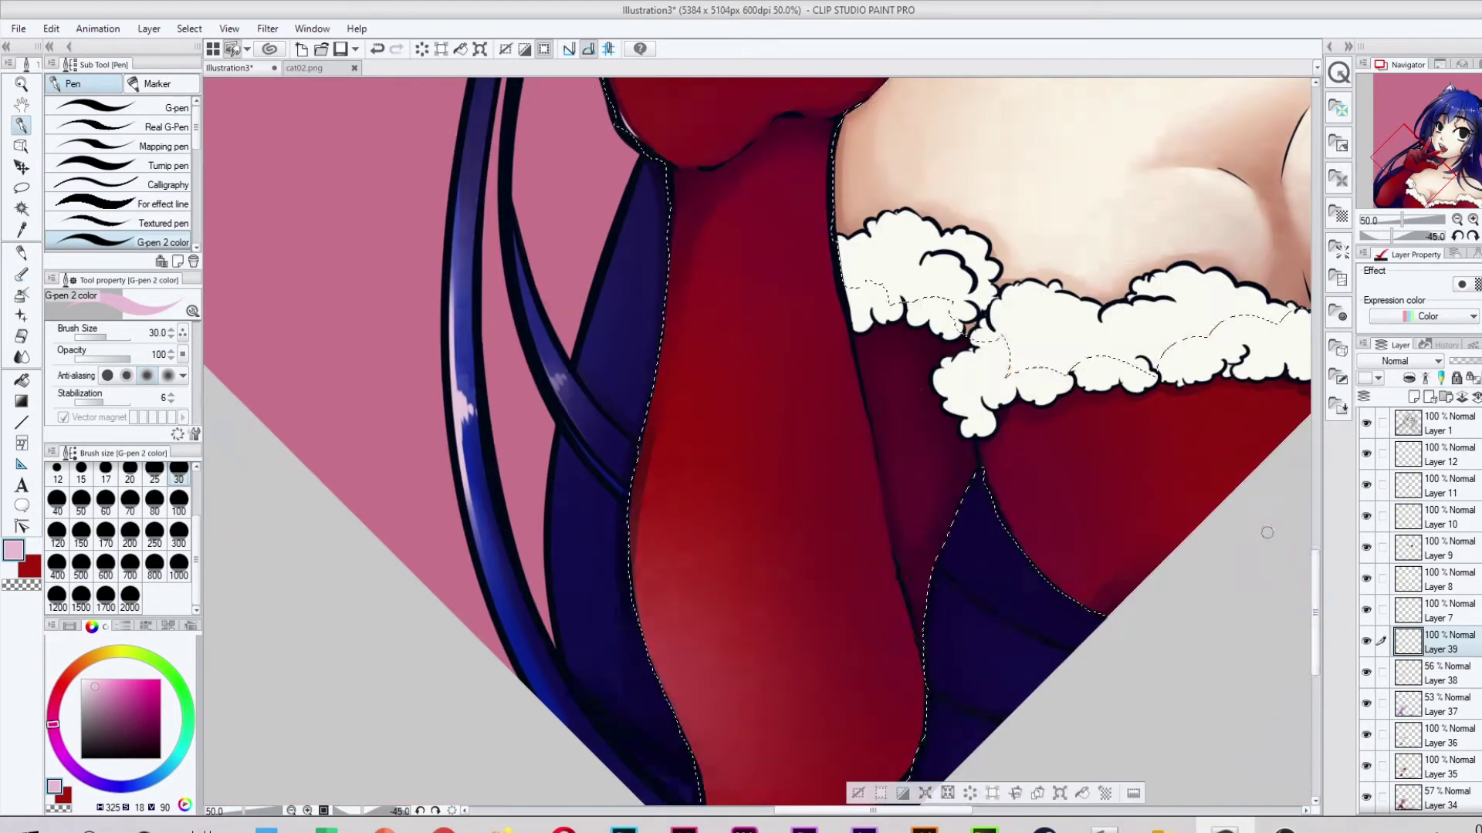
scroll(649, 667, down, 3)
scroll(648, 667, up, 4)
drag(830, 225, 861, 505)
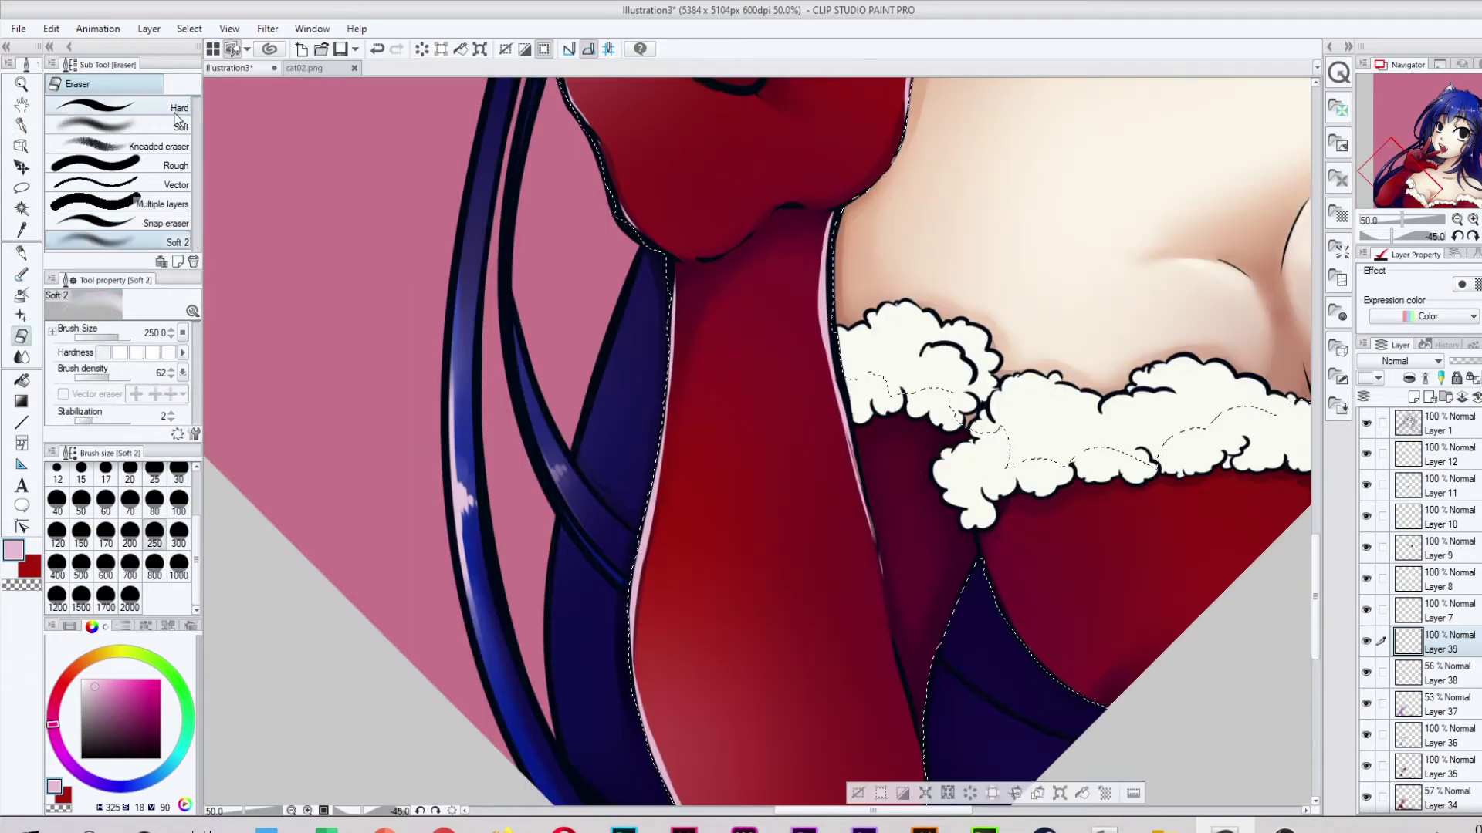
scroll(860, 506, down, 2)
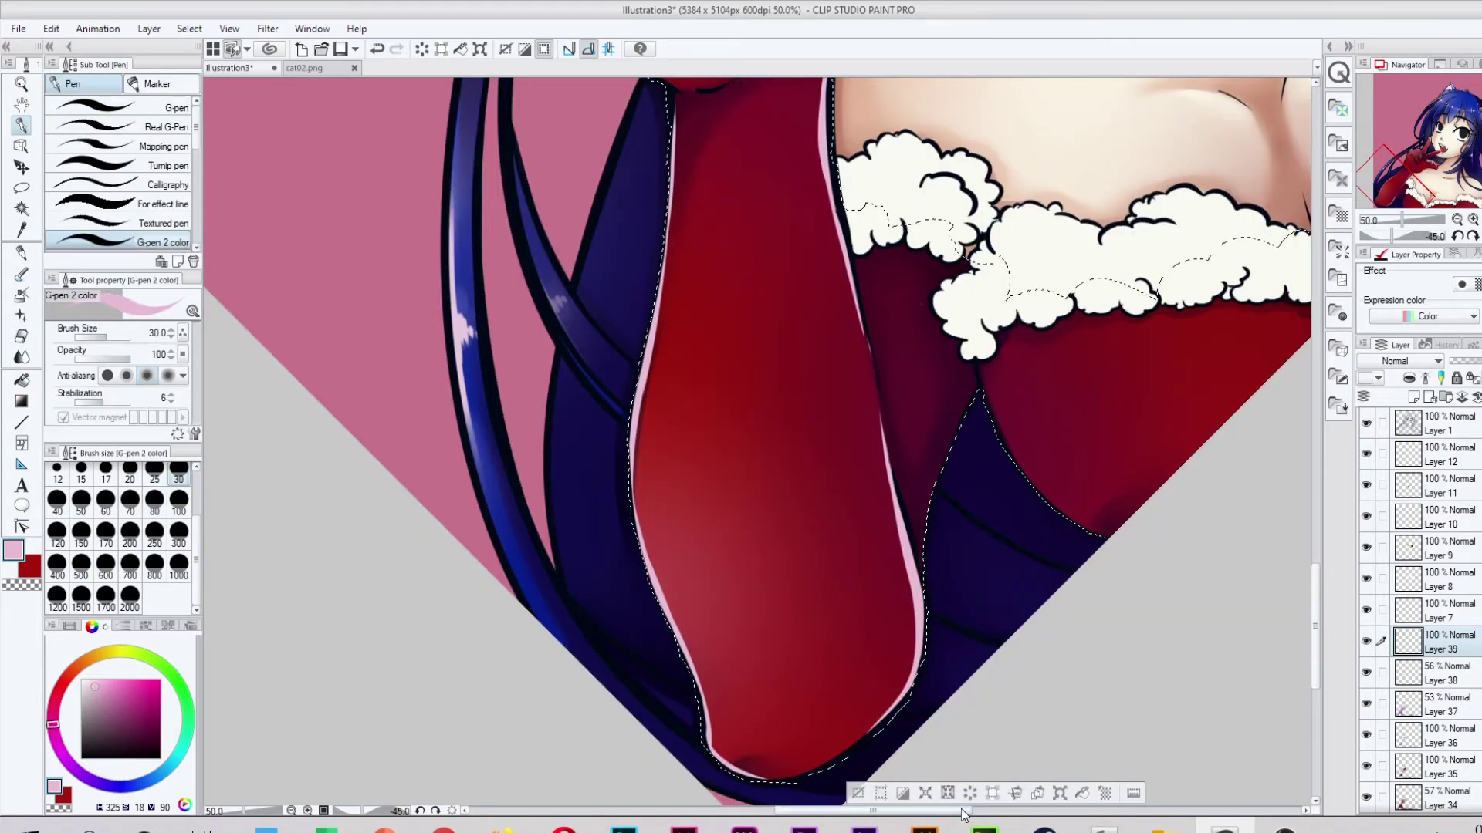
scroll(1266, 534, up, 4)
scroll(756, 440, down, 3)
key(ctrl+minus)
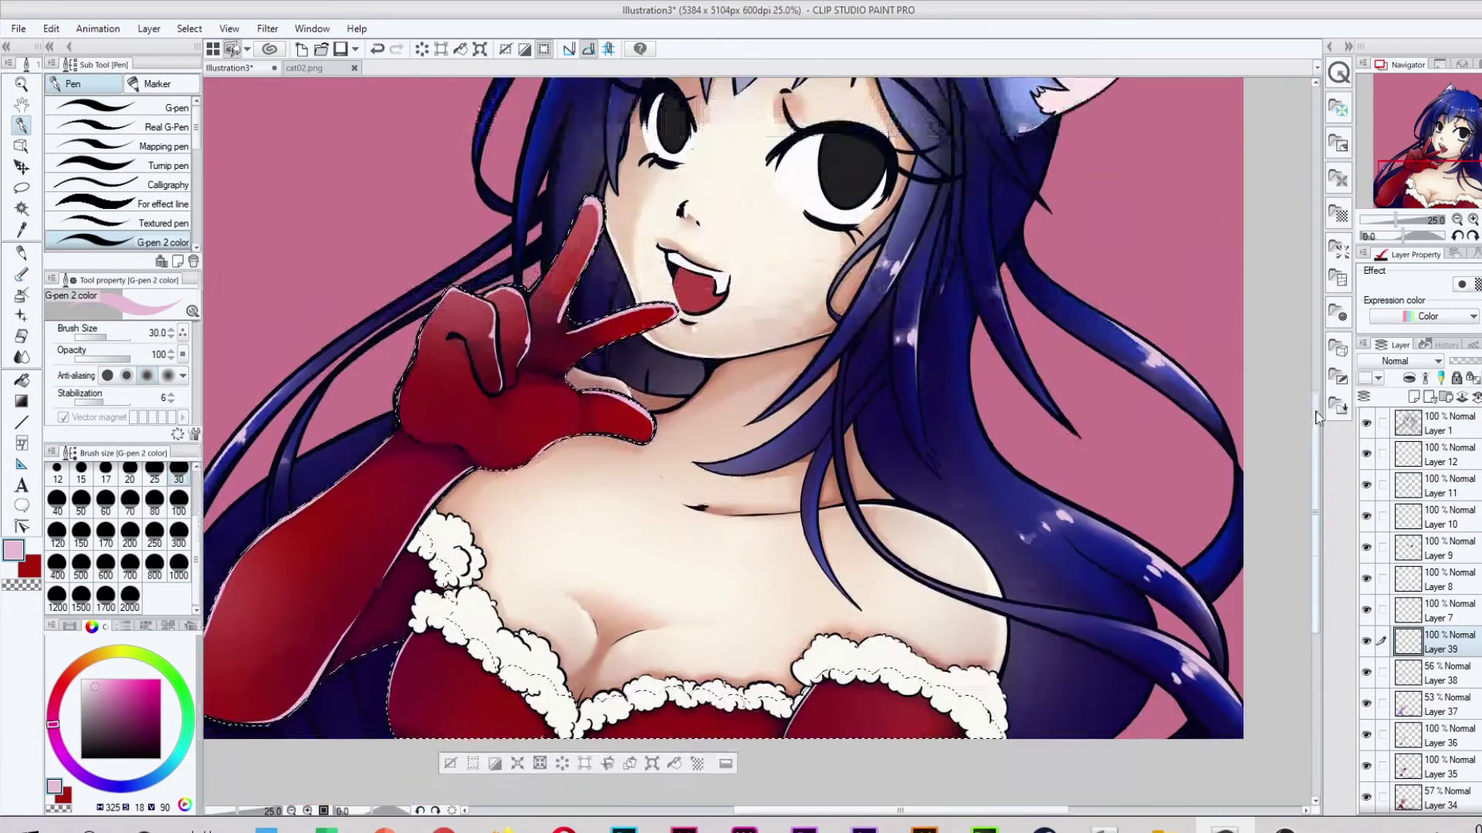
Blur the pink edge highlights on the gloves and dress at size 250 and soften them with the Soft 2 eraser at size 250.
key(j)
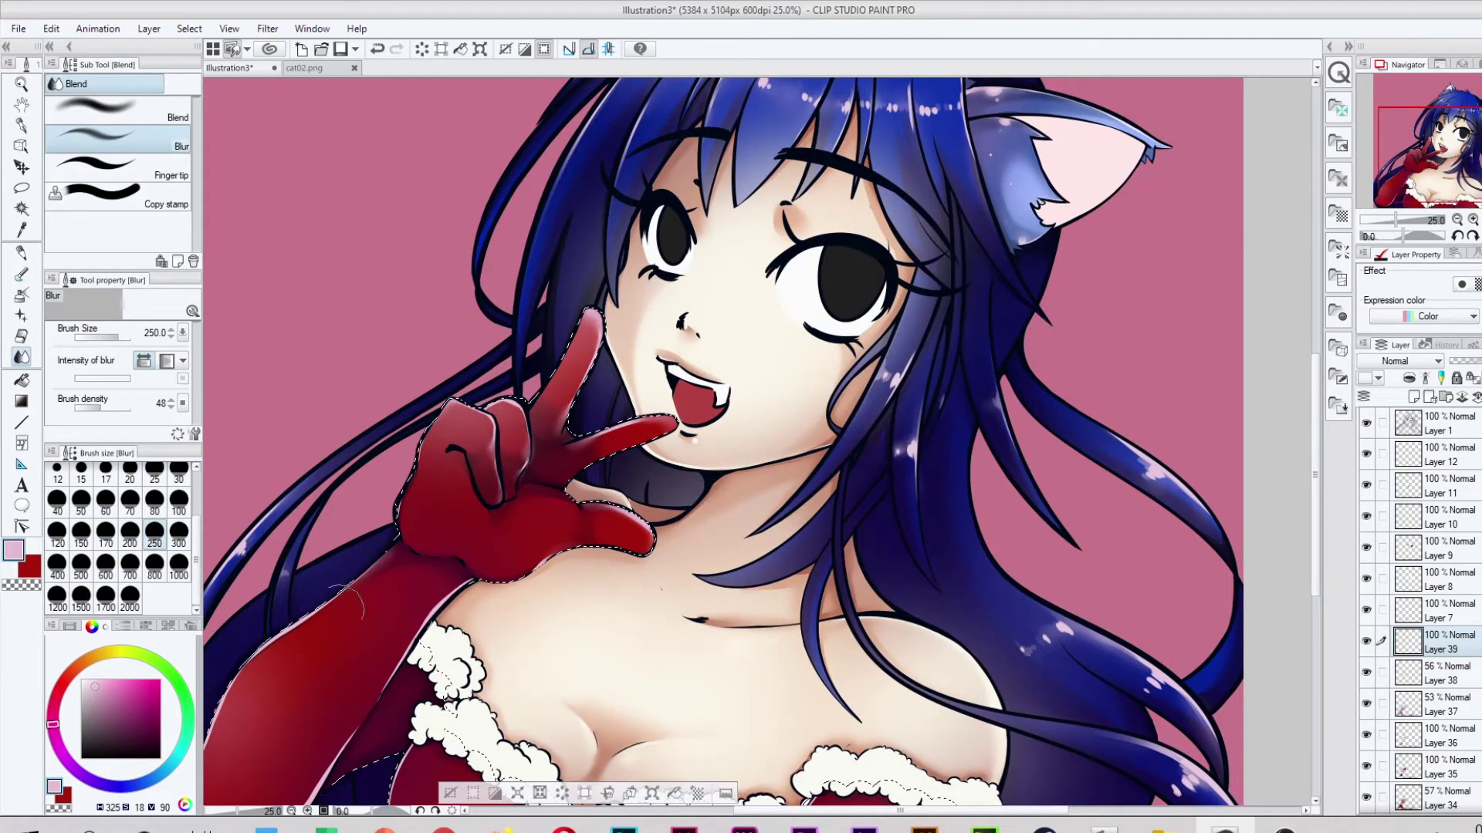
drag(340, 602, 629, 539)
scroll(663, 609, right, 2)
key(e)
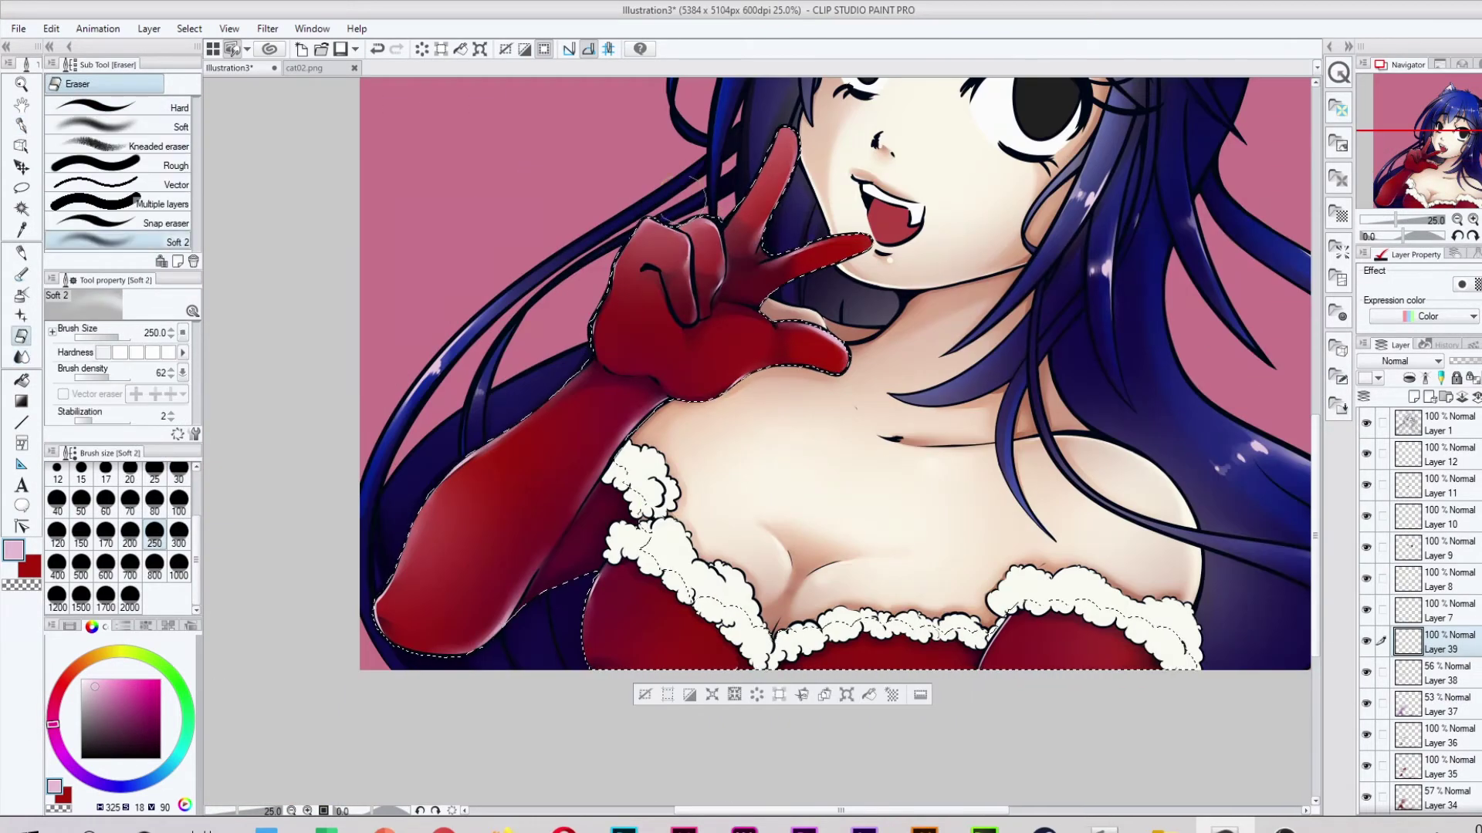
click(1458, 220)
Airbrush a pale pink tint over the white fur trim on a new layer with Soft at size 300.
key(ctrl+shift+n)
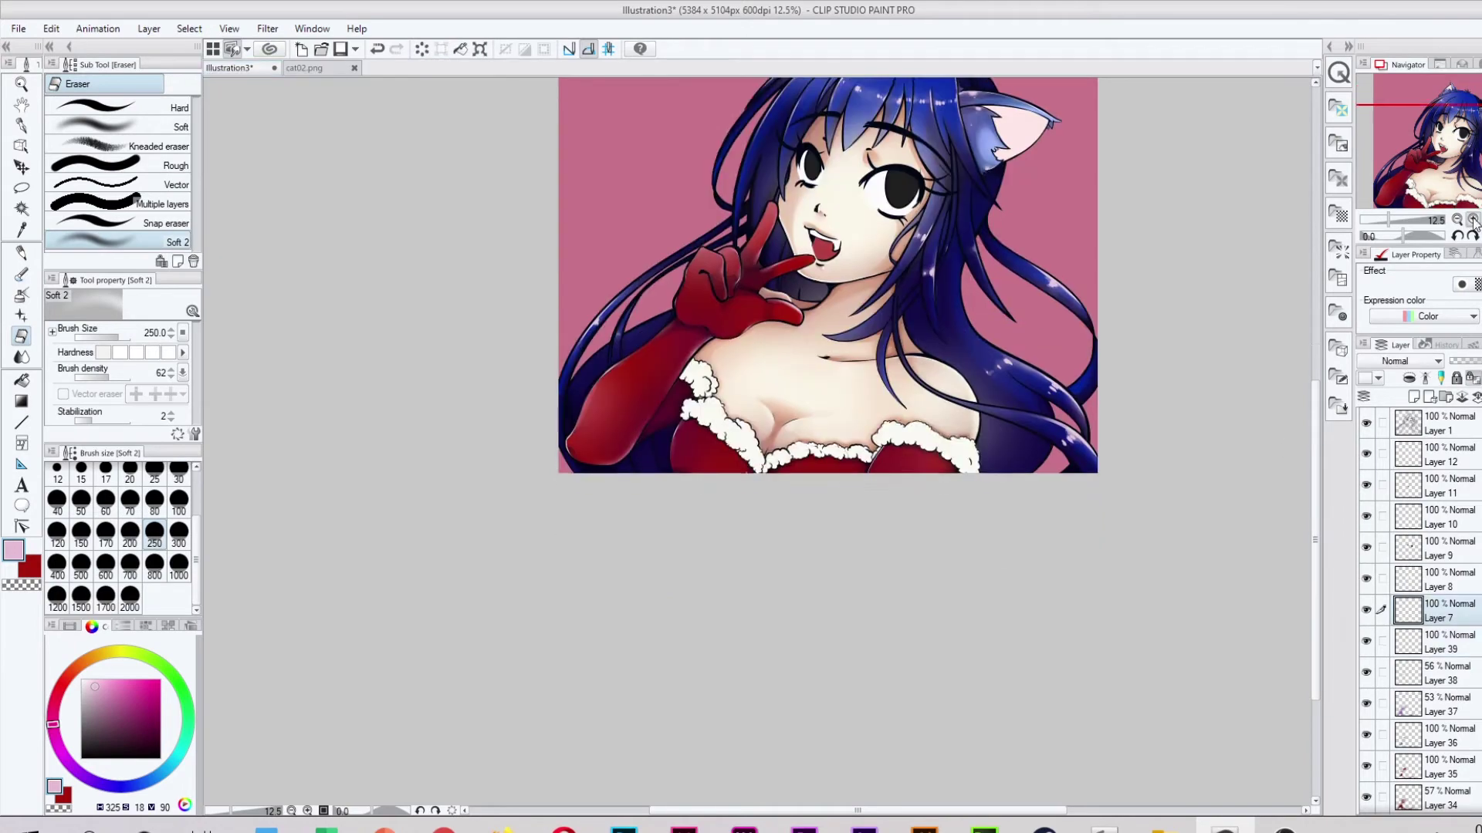
scroll(757, 541, up, 2)
key(i)
click(602, 332)
key(p)
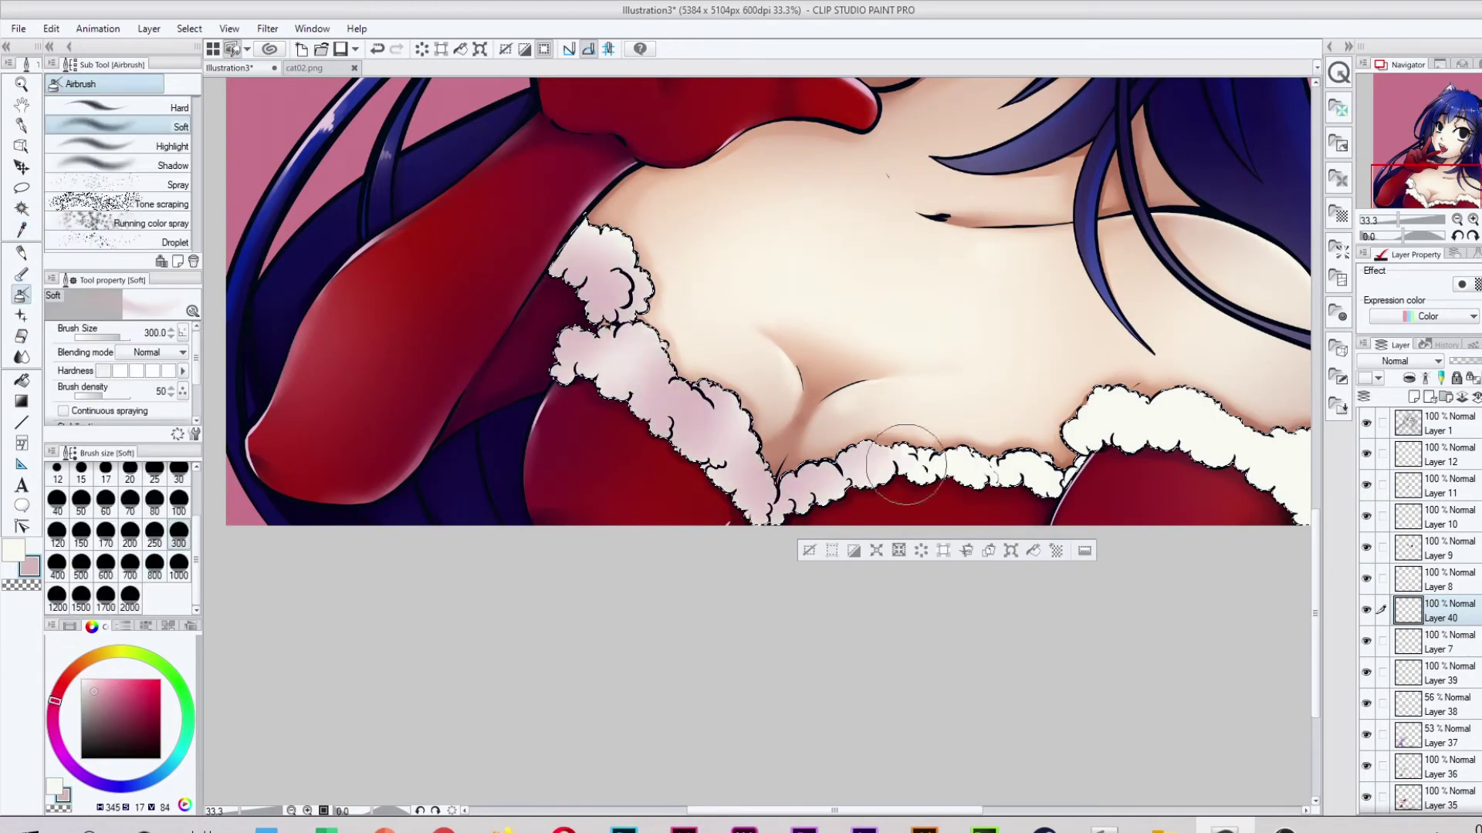
Paint dusty pink shadow patches across the fur trim on a new layer with the G-pen 2 color at size 80.
key(ctrl+shift+n)
key(ctrl+plus)
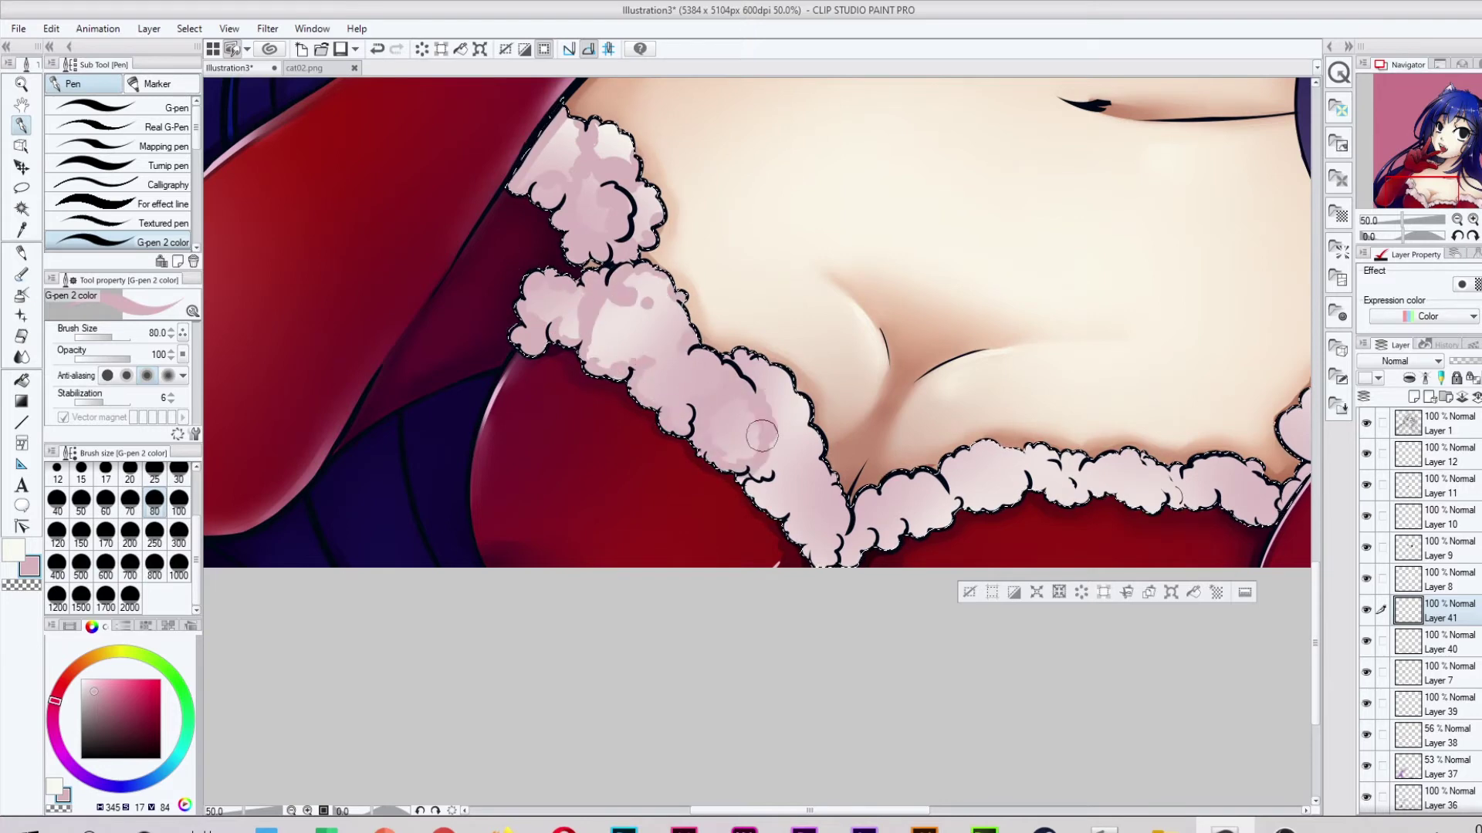
drag(954, 486, 744, 461)
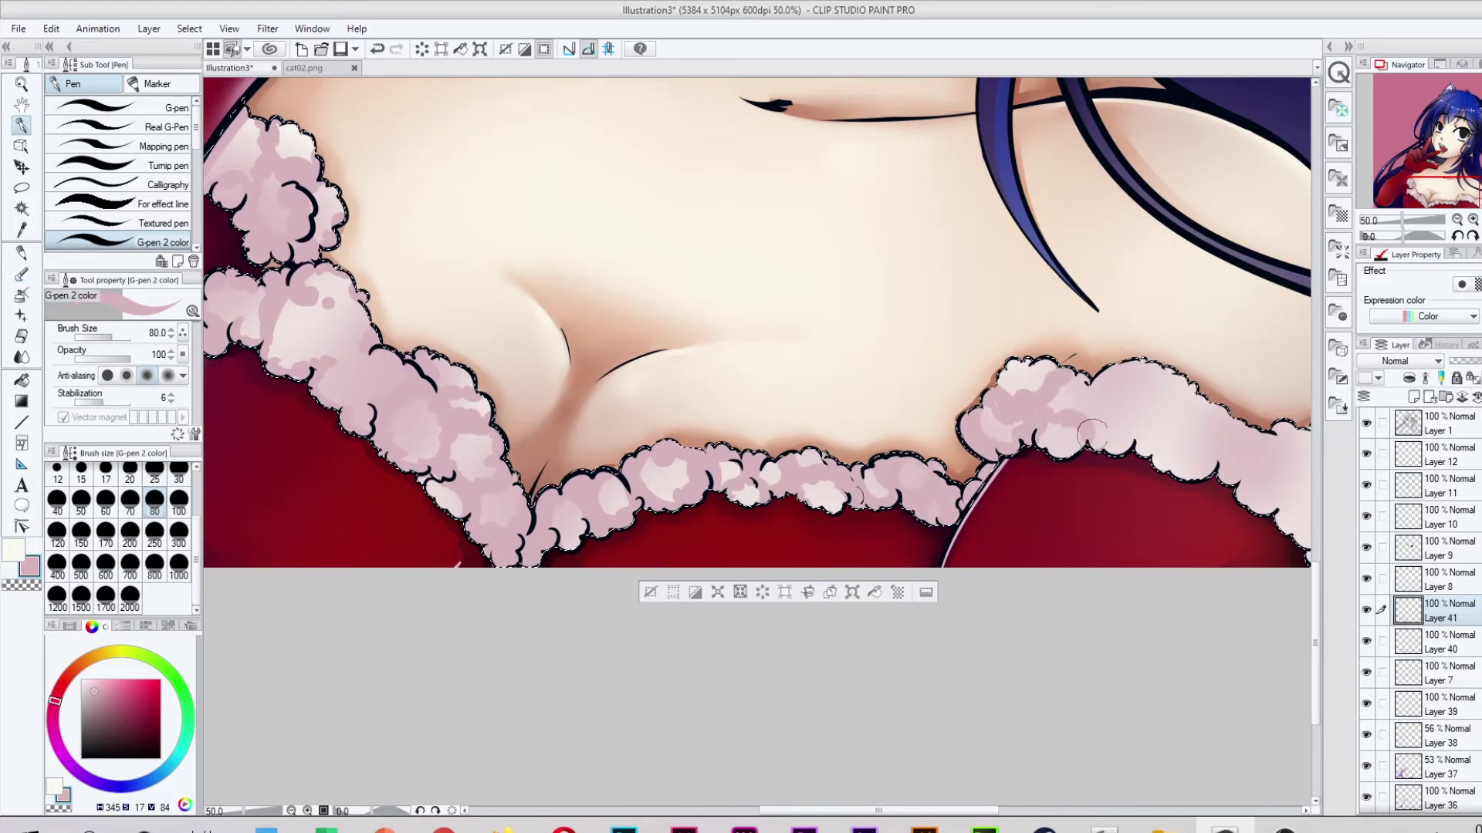
drag(1223, 450, 844, 450)
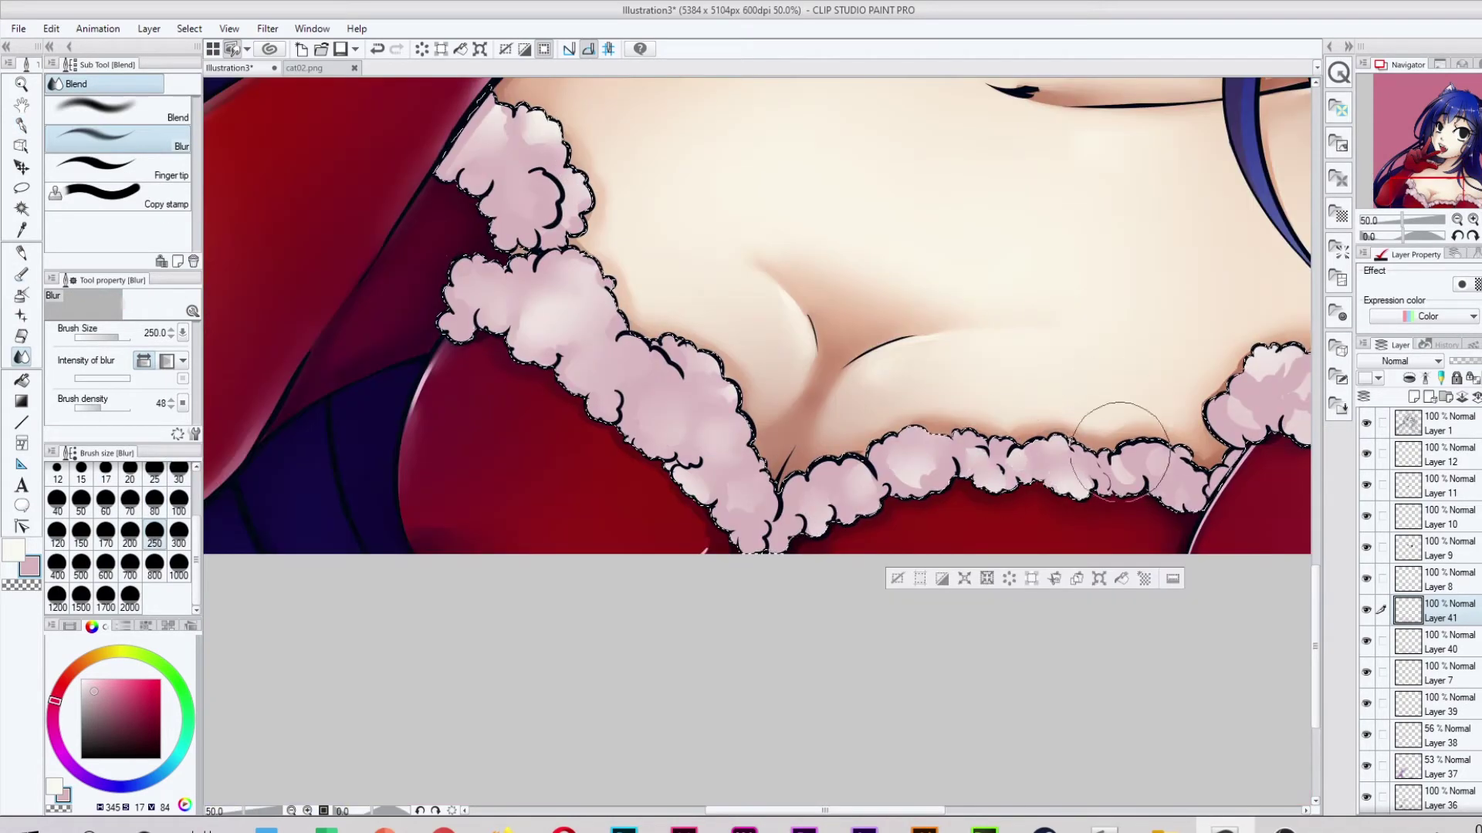
Blur the pink shadow patches along the whole fur trim with the Blur tool at size 250.
scroll(1119, 451, right, 5)
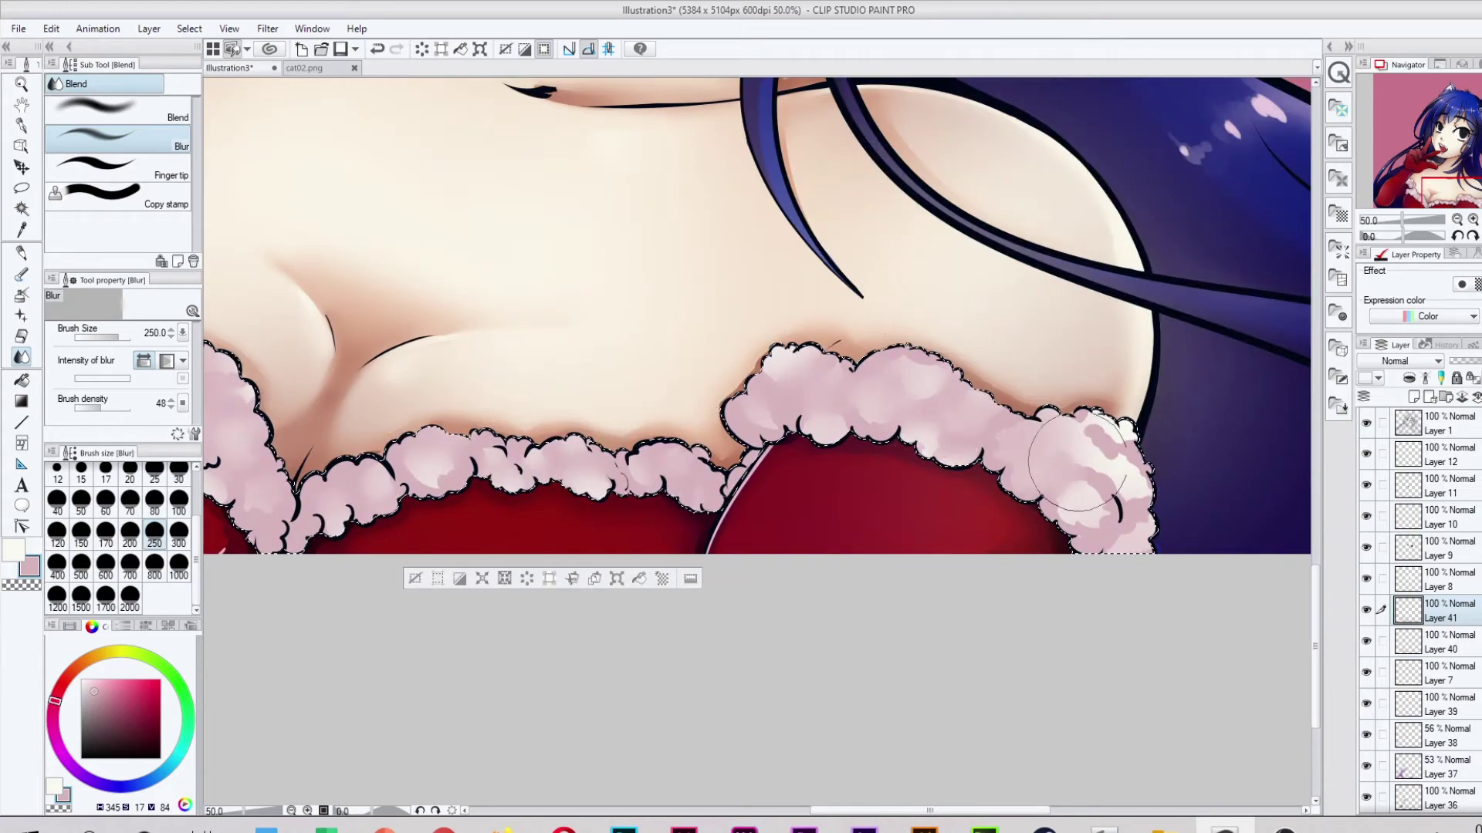
scroll(1077, 467, down, 1)
scroll(674, 386, left, 2)
key(e)
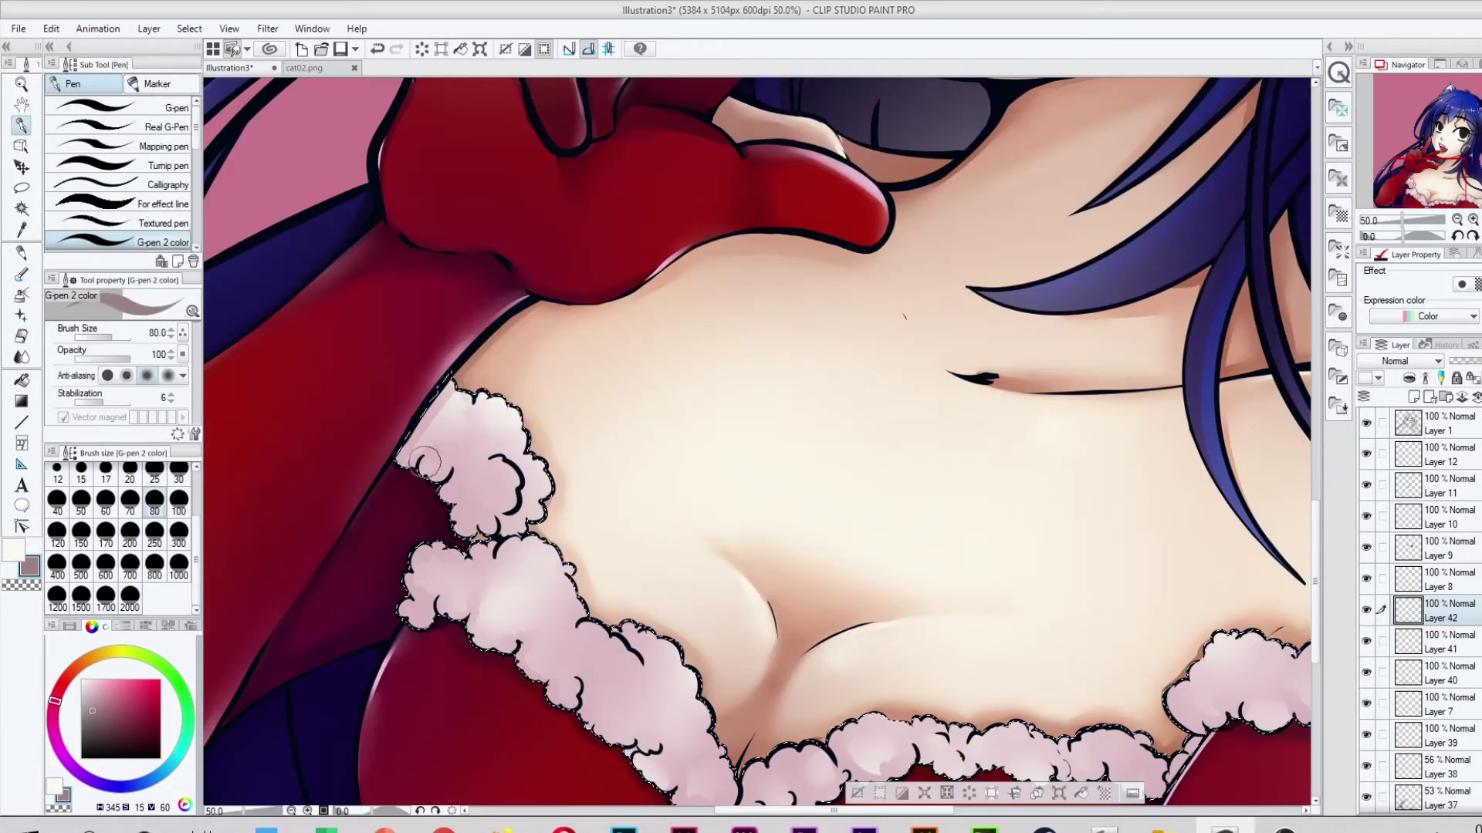
Paint greyish mauve spots and edge shadows on the sleeve, bodice and centre fur trim on a new layer with the G-pen 2 color at size 80.
drag(426, 463, 494, 451)
drag(443, 502, 463, 541)
drag(525, 455, 420, 613)
drag(571, 544, 517, 642)
mouse_move(697, 699)
mouse_down()
mouse_move(586, 664)
mouse_move(725, 740)
mouse_up()
drag(617, 610, 640, 764)
drag(679, 694, 710, 733)
scroll(1291, 537, down, 3)
drag(721, 593, 937, 492)
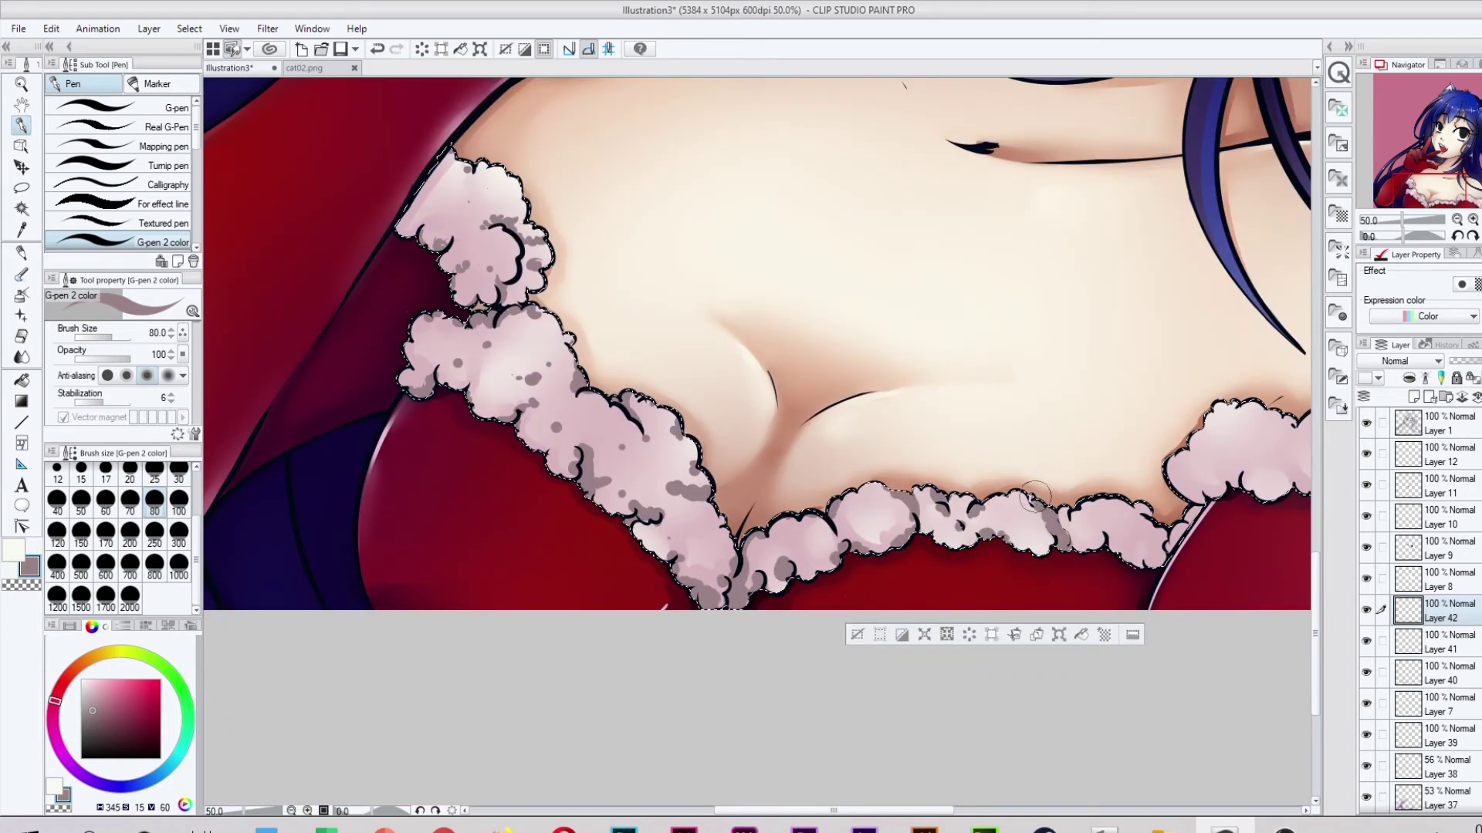
Continue the greyish mauve spots and edge shadows across the fur trim over the other breast at size 80.
scroll(1034, 494, right, 3)
mouse_move(834, 513)
mouse_down()
mouse_move(887, 541)
mouse_move(949, 532)
mouse_move(1019, 397)
mouse_move(1072, 424)
mouse_up()
scroll(910, 513, right, 3)
drag(991, 525, 1100, 561)
scroll(1038, 577, left, 9)
Blur the greyish mauve spots along the fur trim with the Blur tool at size 250, reducing the size to 120.
key(j)
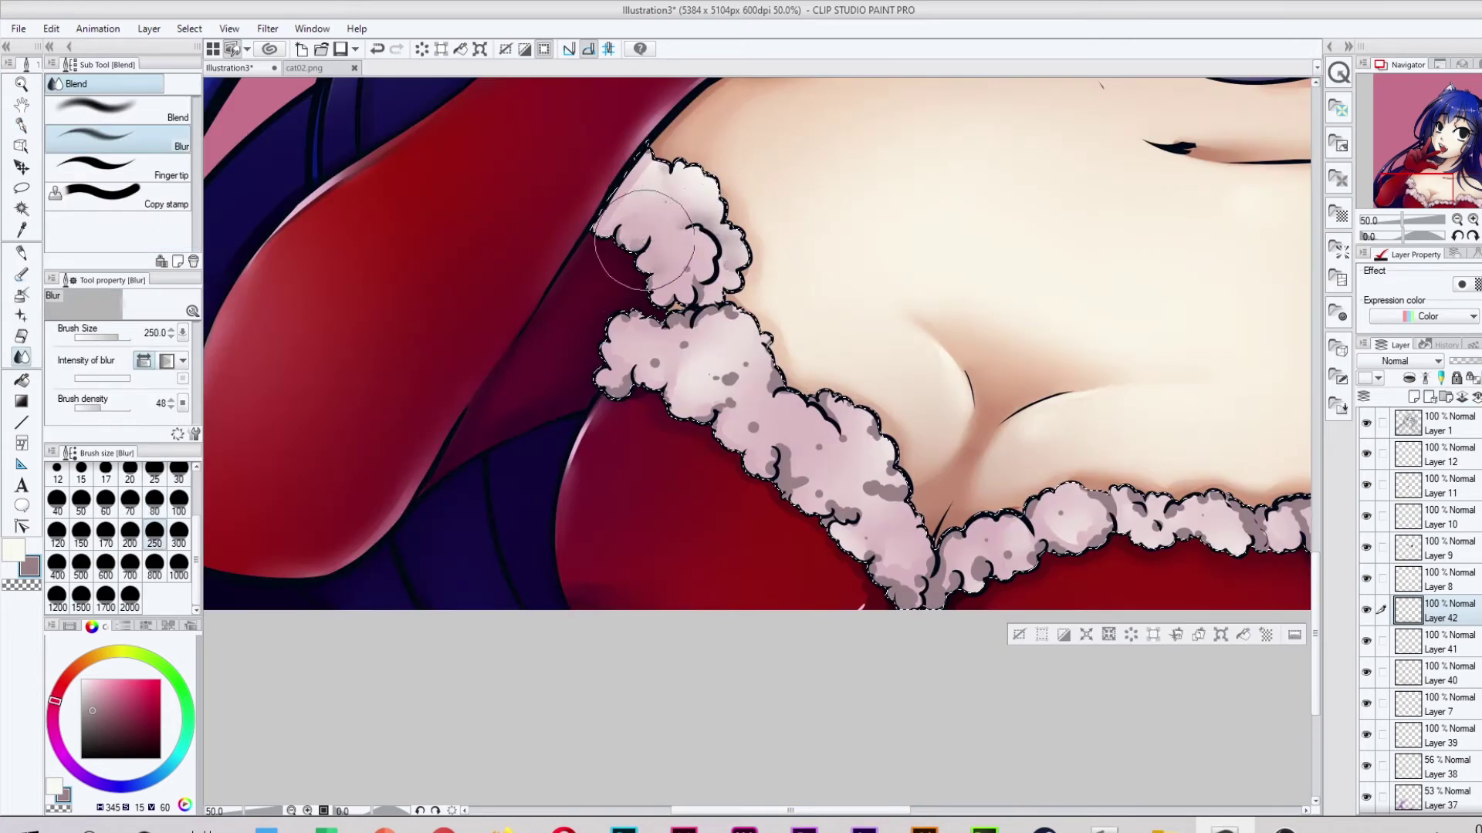
mouse_move(725, 309)
mouse_down()
mouse_move(849, 541)
mouse_move(888, 556)
mouse_move(1042, 555)
mouse_move(1196, 524)
mouse_up()
click(130, 501)
click(57, 531)
scroll(827, 513, right, 7)
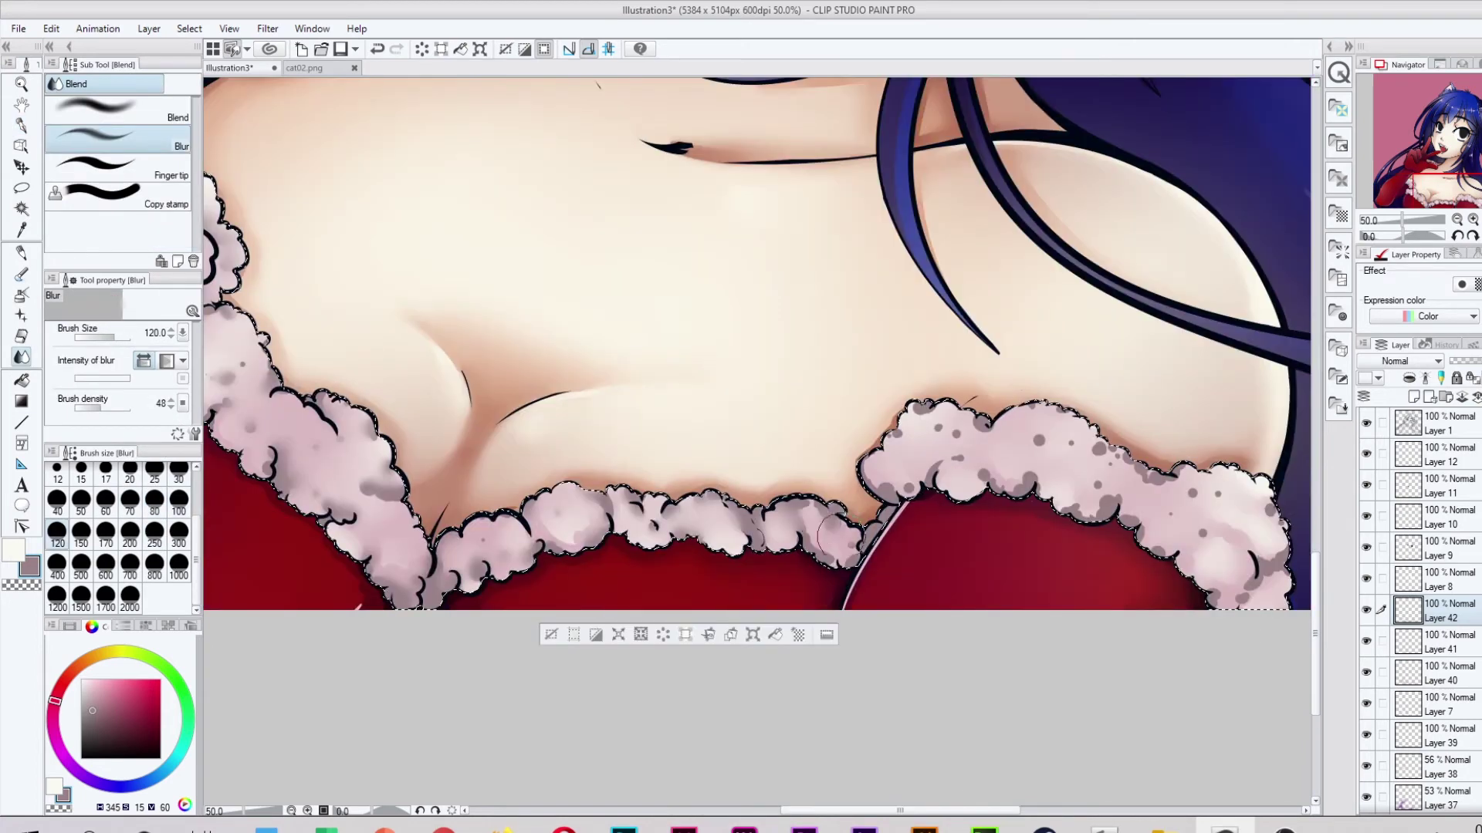
mouse_move(899, 440)
mouse_down()
mouse_move(1096, 482)
mouse_move(1266, 571)
mouse_up()
Set the mauve shadow layer to 65% opacity, airbrush pale yellow over the fur trim on a new layer with Soft at size 300, and deselect.
key(ctrl+minus)
click(1469, 359)
click(26, 128)
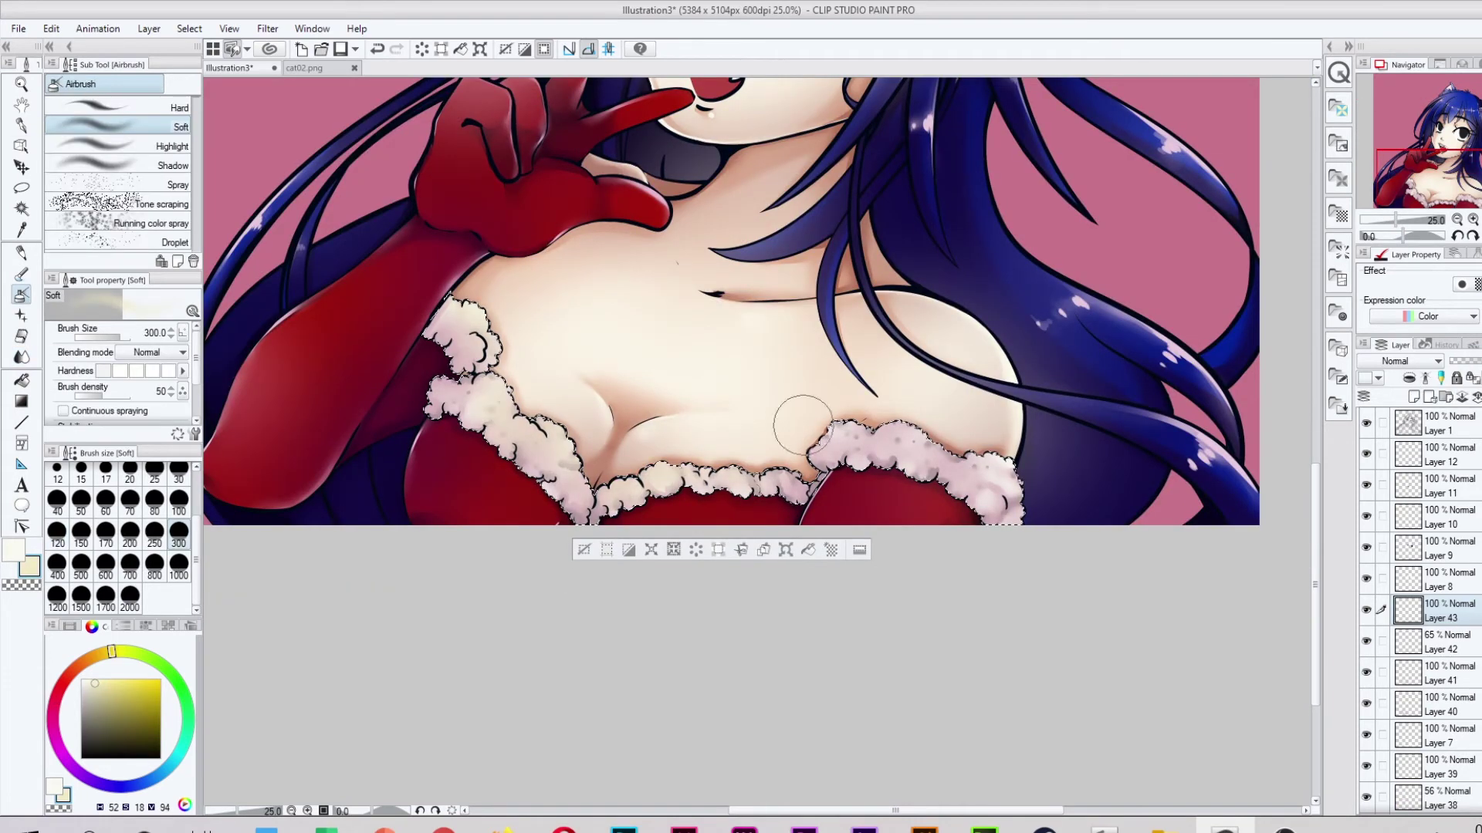
key(ctrl+d)
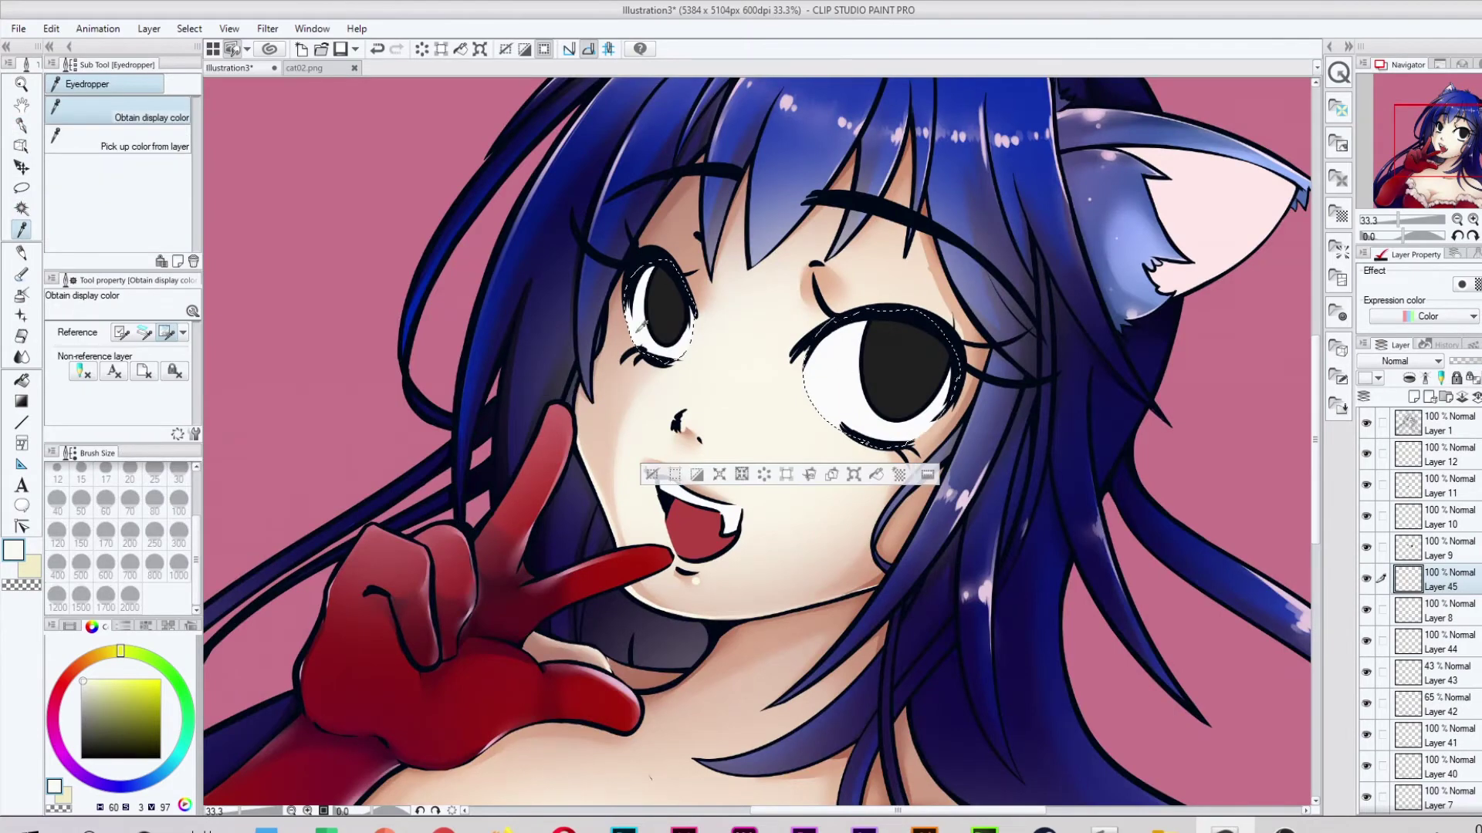
Paint grey shadows on the upper whites of both eyes on a new layer and blur them at size 120.
key(p)
key(ctrl+shift+n)
key(j)
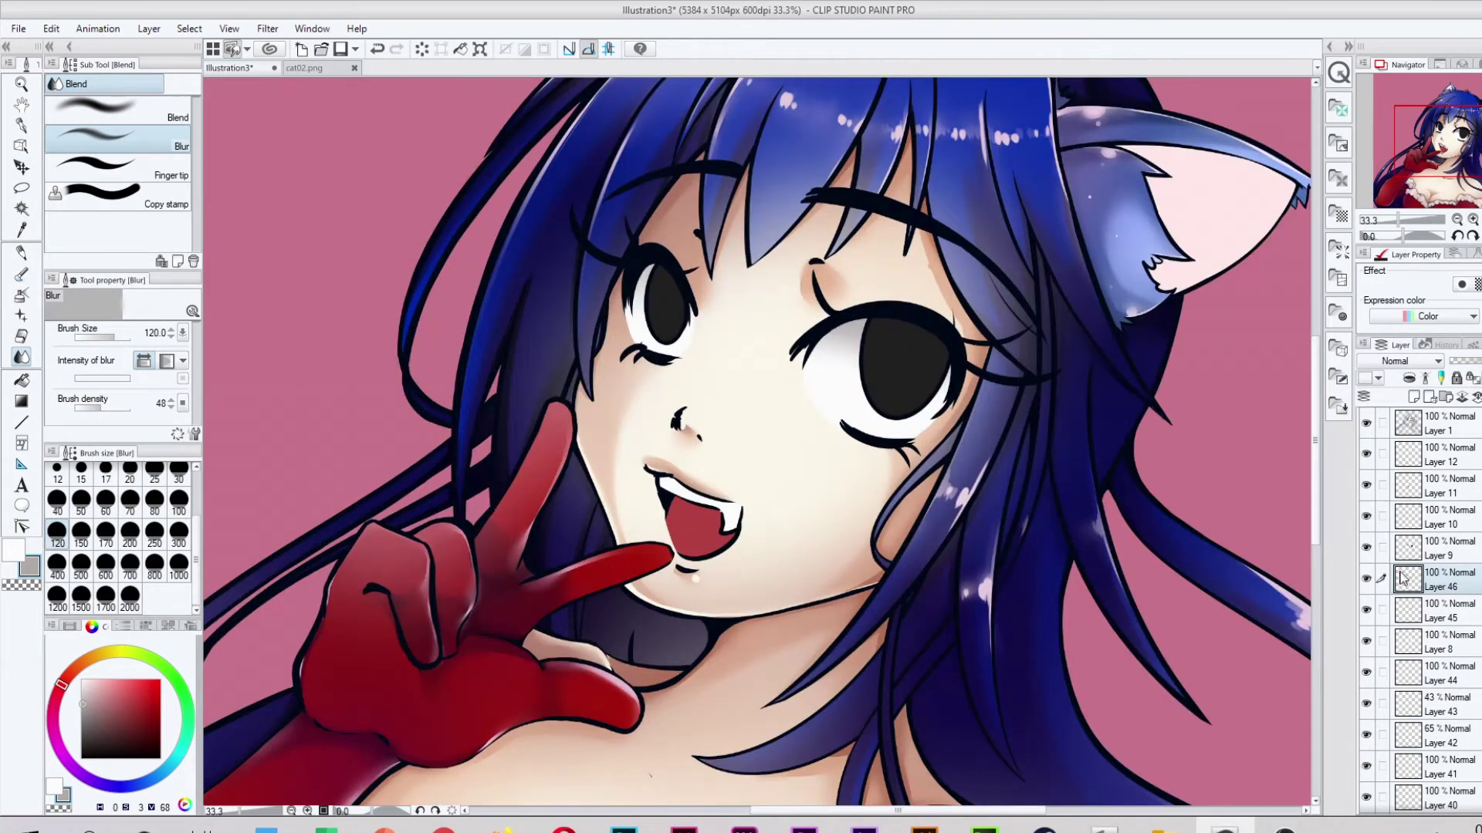
Select both irises, paint black shadows and pupils on a new layer with the G-pen 2 color at size 25, and blur them at size 120.
click(22, 208)
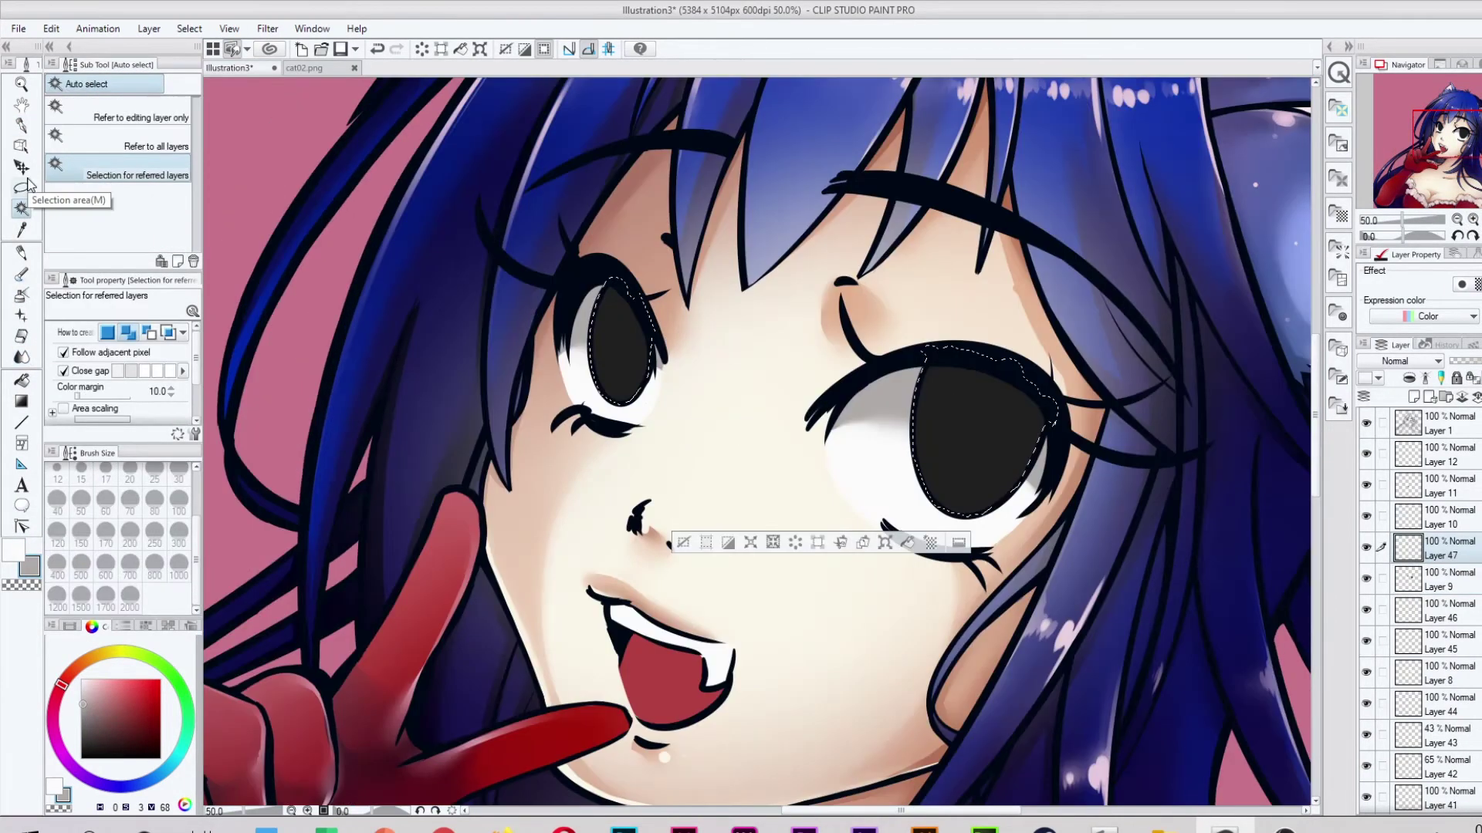
key(p)
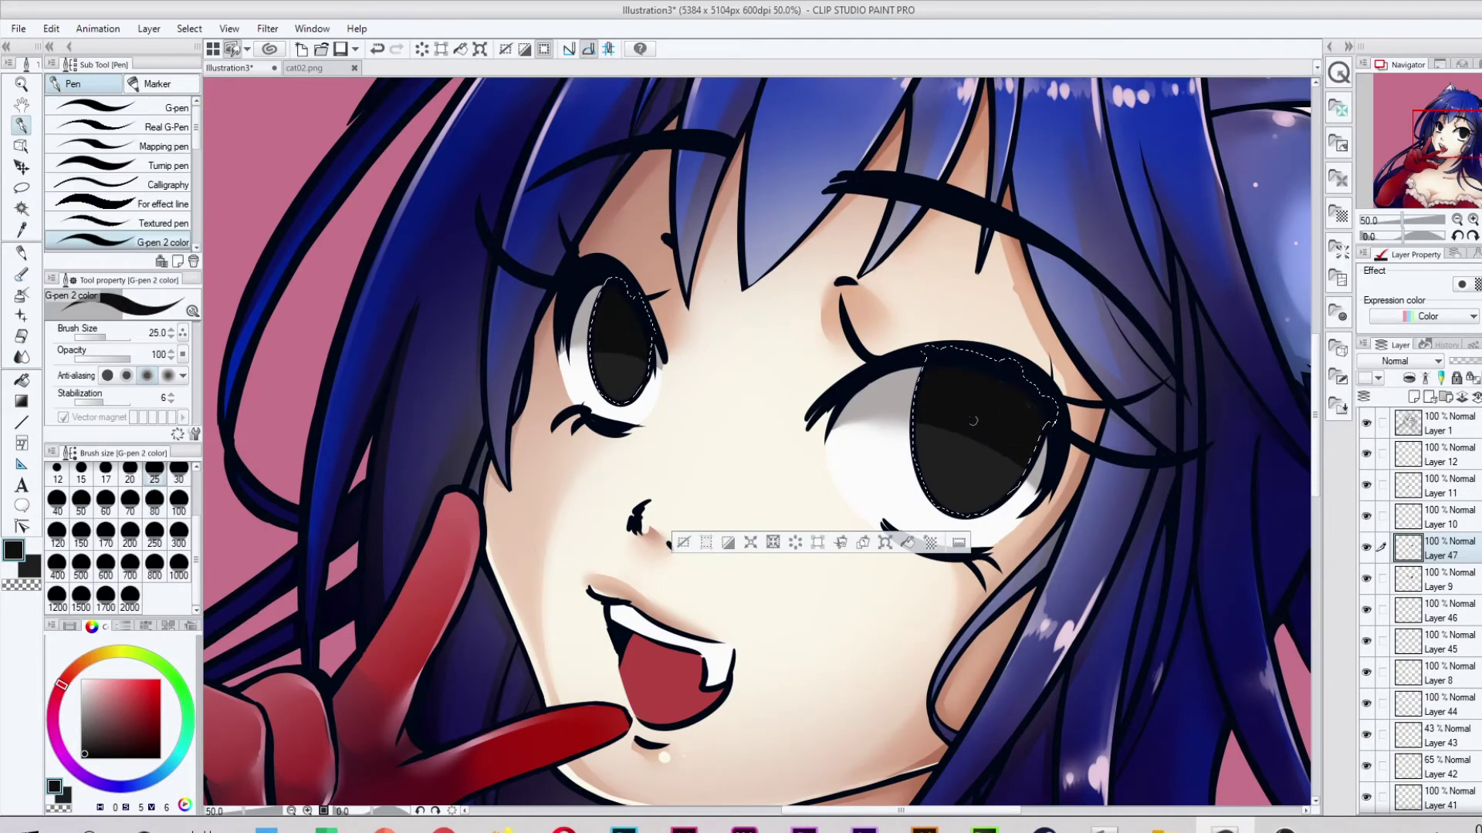
scroll(624, 399, up, 1)
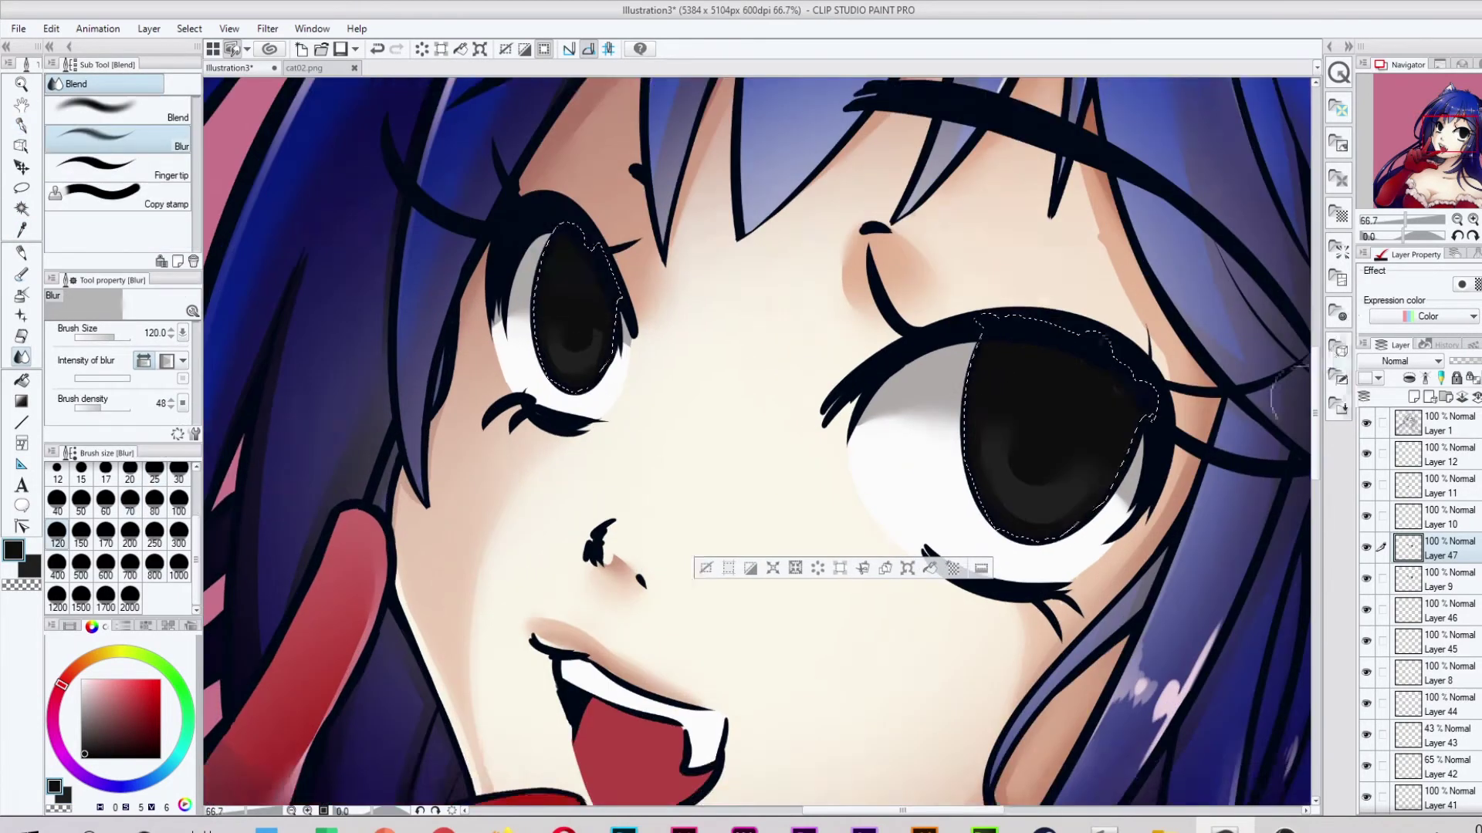
mouse_move(651, 405)
mouse_down()
mouse_move(1091, 473)
mouse_move(1131, 429)
mouse_up()
key(j)
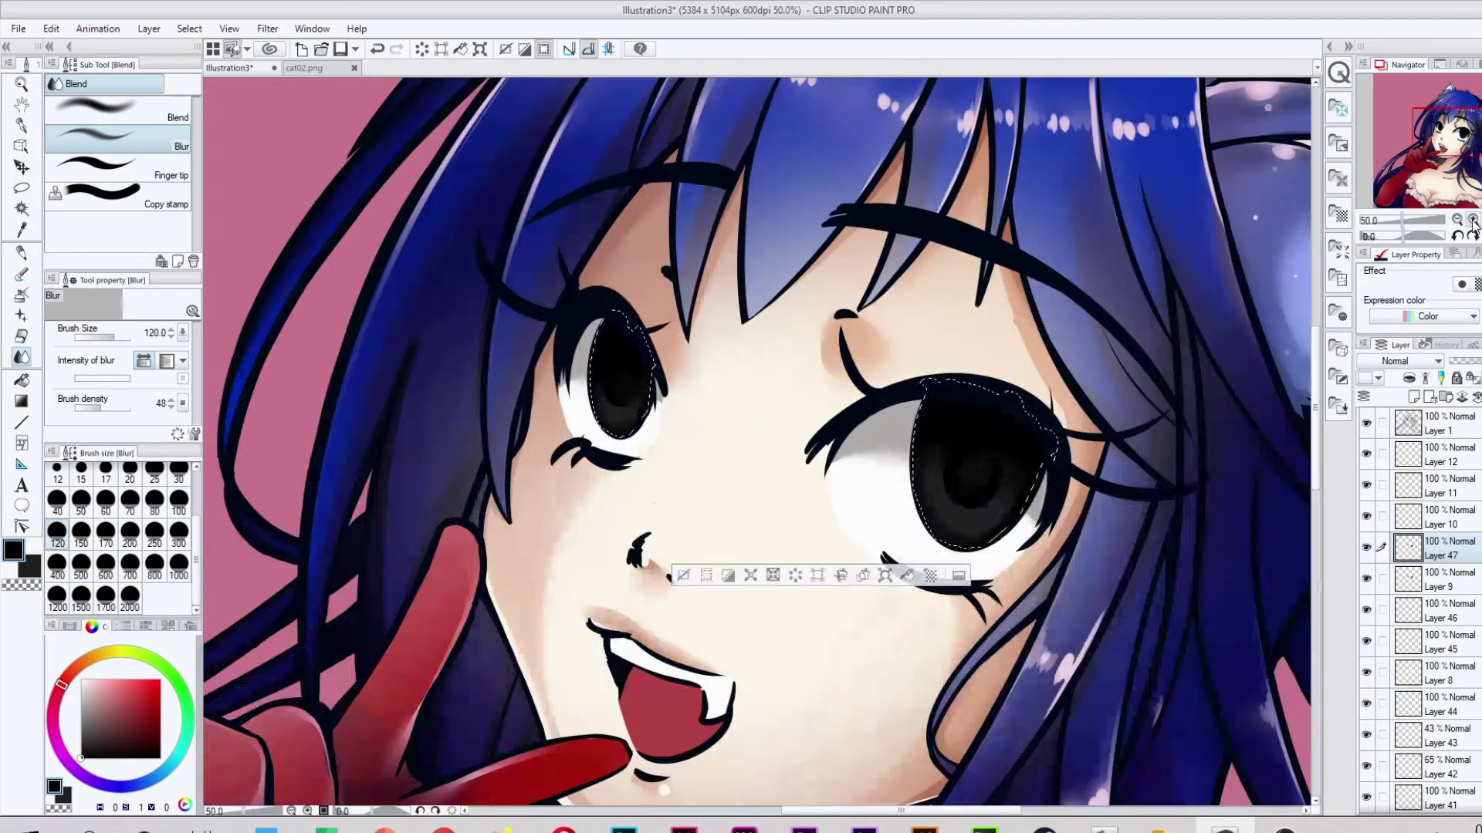
Paint light-blue reflection spots in both irises with the G-pen 2 color at size 25.
click(21, 125)
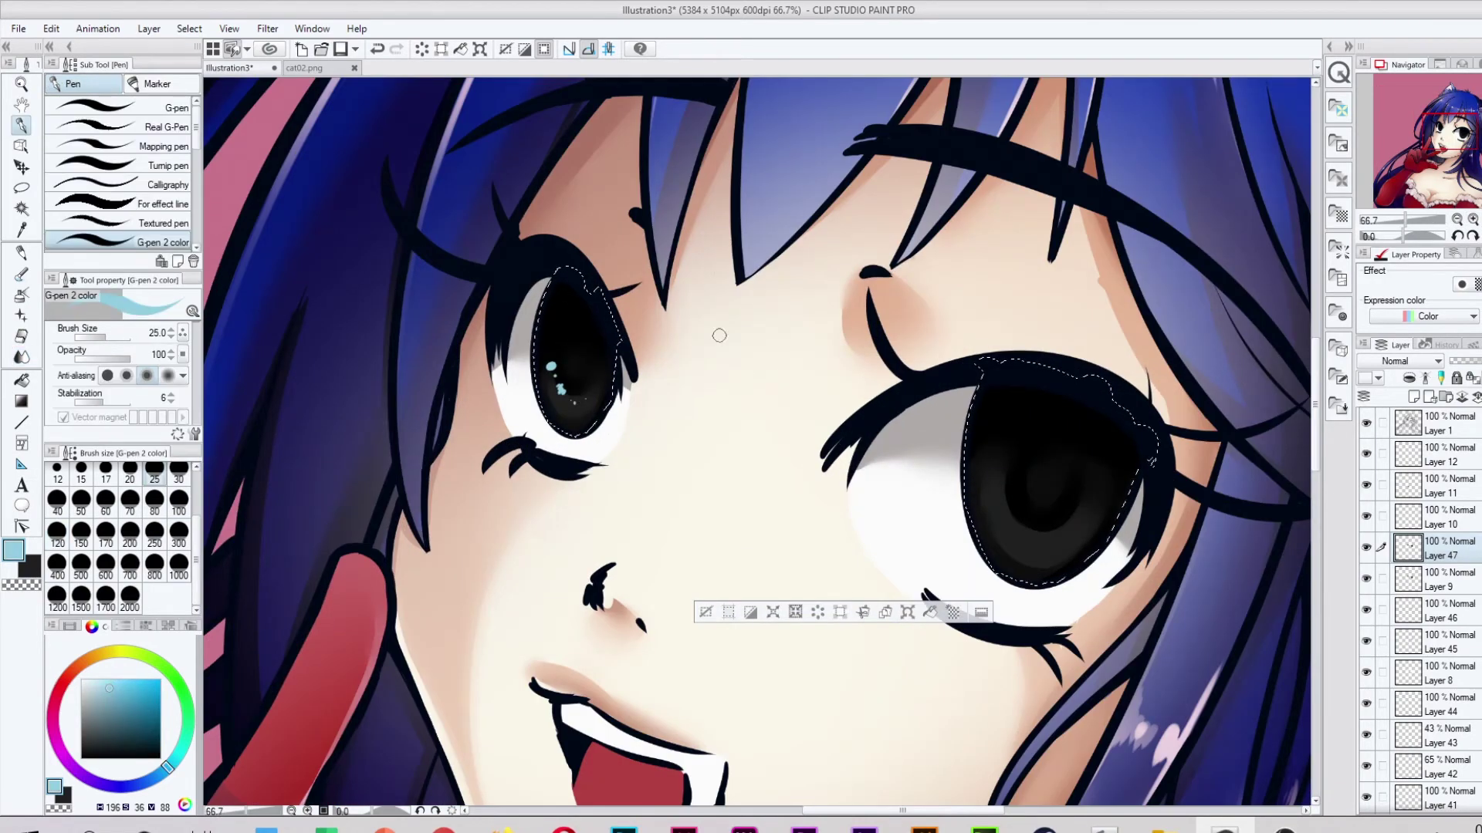
key(j)
drag(1065, 540, 1091, 503)
Add pale-yellow reflections to both irises on a new layer using the Soft airbrush at size 100 and the pen, with 59% layer opacity.
key(ctrl+shift+n)
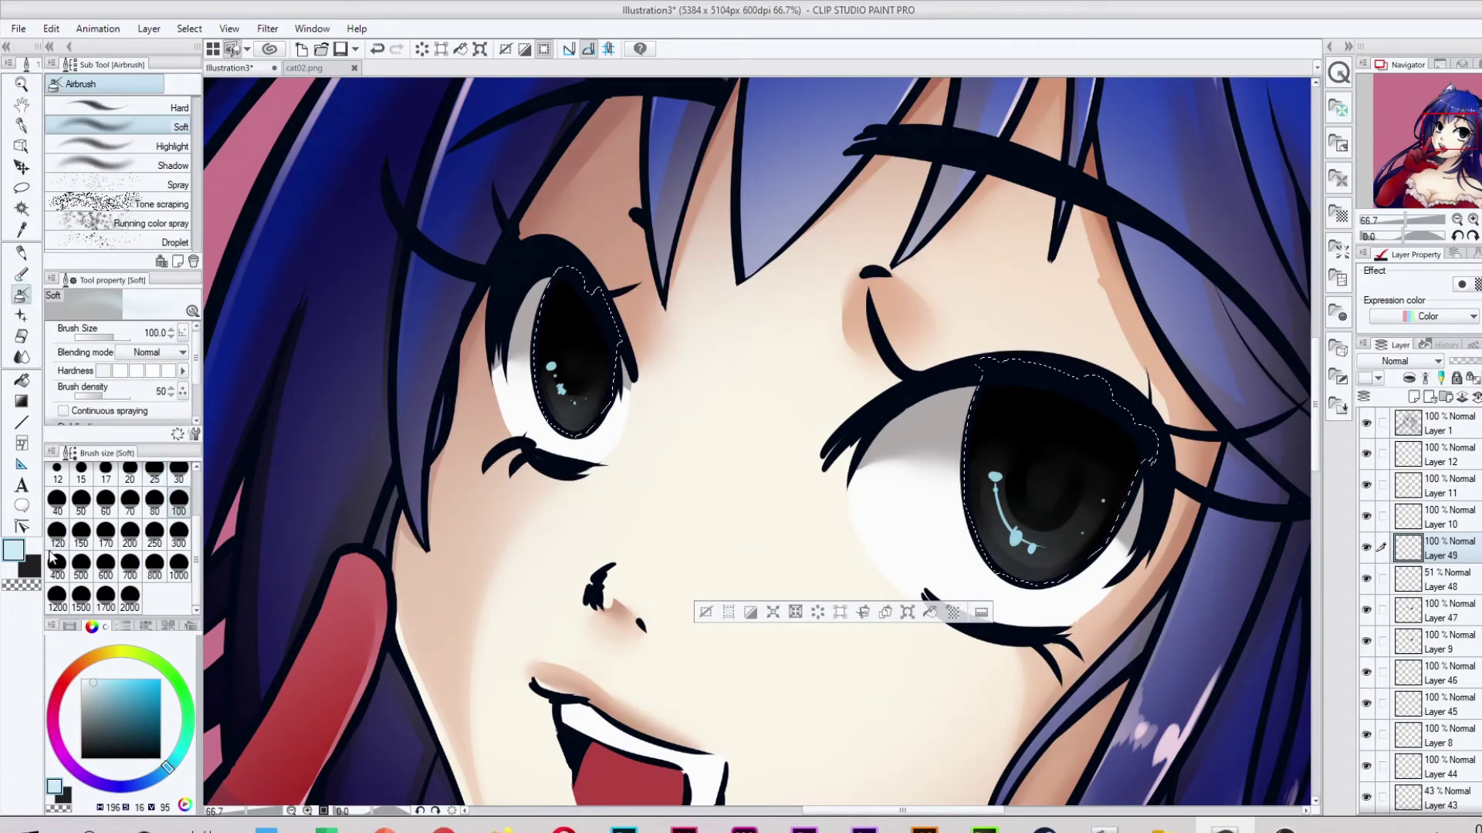
key(j)
key(p)
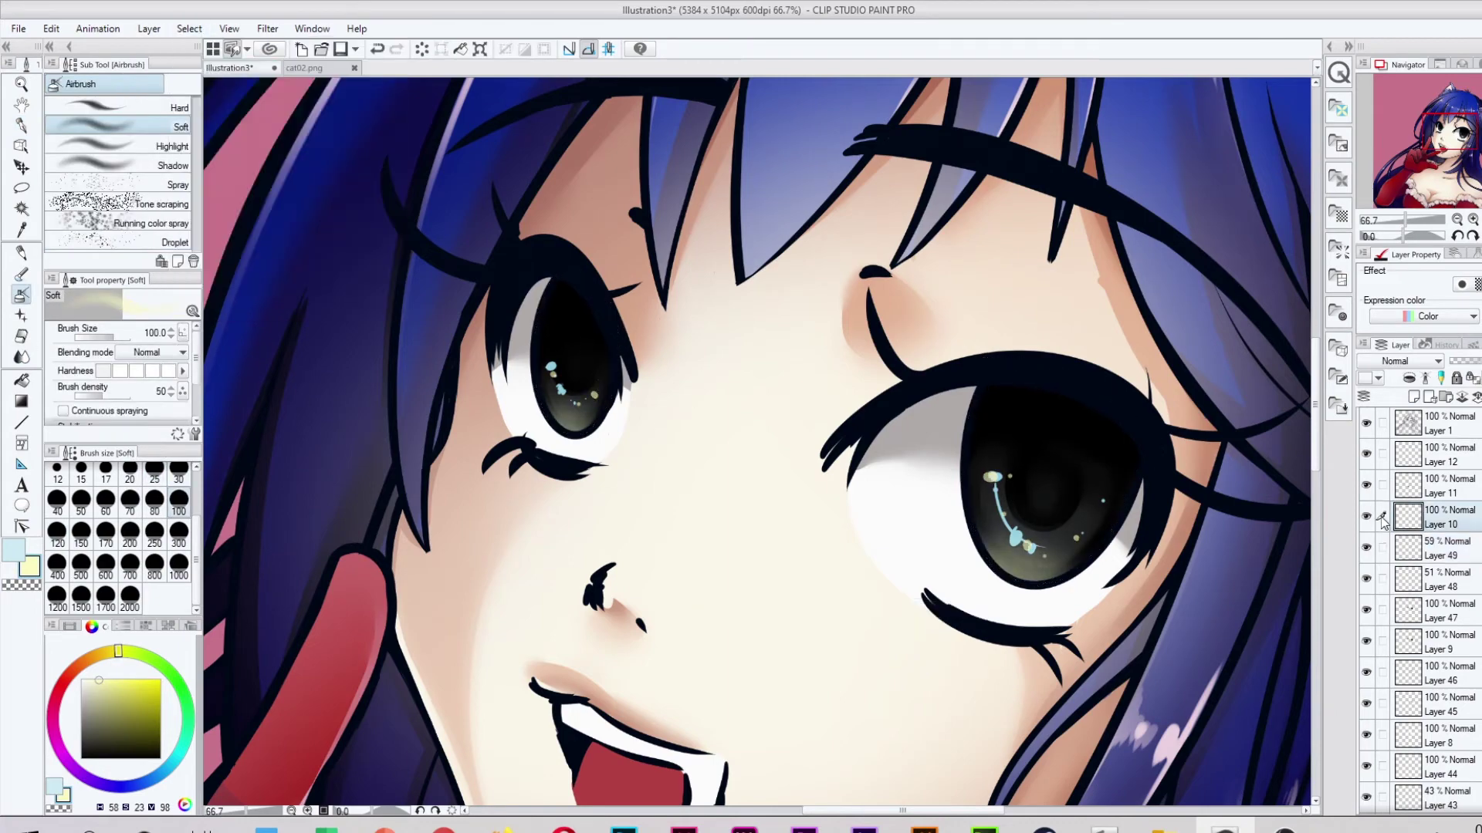
Paint white highlights on both eyes on a new layer above the line art with the G-pen 2 color at size 25.
click(20, 125)
scroll(756, 439, down, 2)
drag(899, 423, 928, 423)
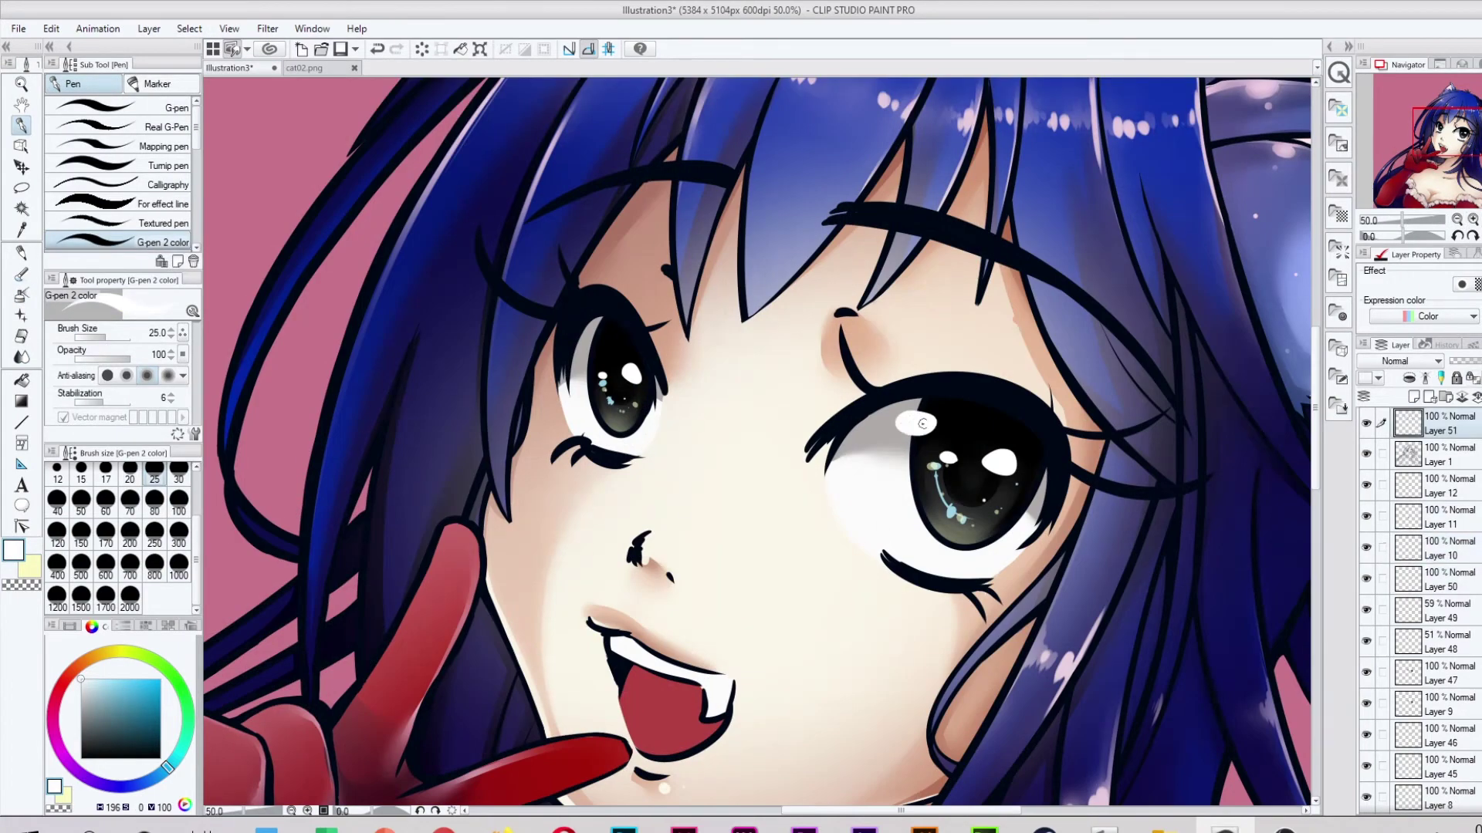
Select Layer 10 and pick a paint colour from the drawing with the Eyedropper.
click(1456, 220)
click(1436, 548)
scroll(695, 386, up, 3)
key(i)
click(344, 365)
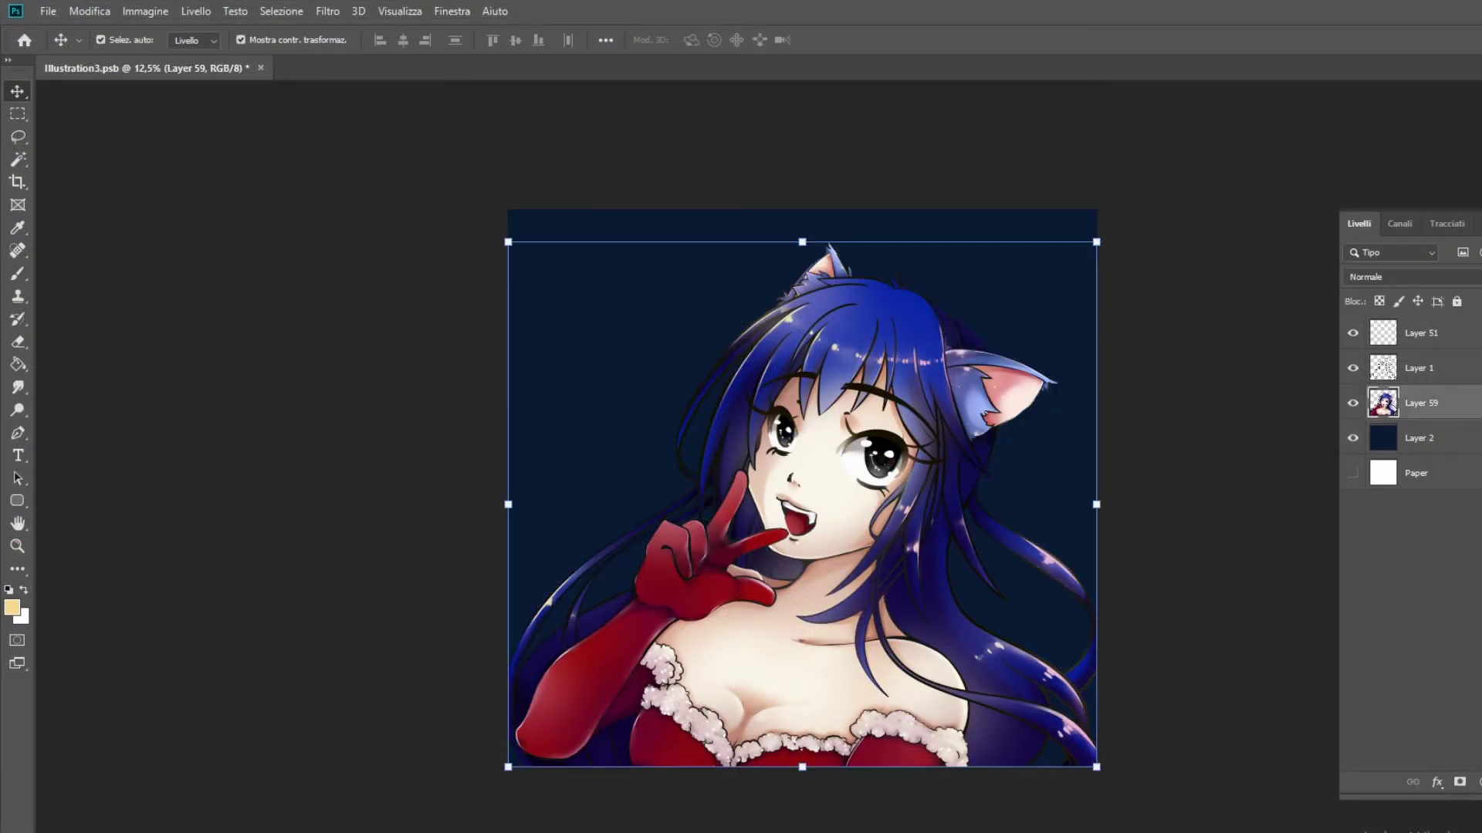
In Photoshop, set black as the foreground colour and partly fade the line art on Layer 1 with the Eraser at 9% opacity, size 394.
click(11, 608)
click(566, 360)
key(b)
click(1419, 368)
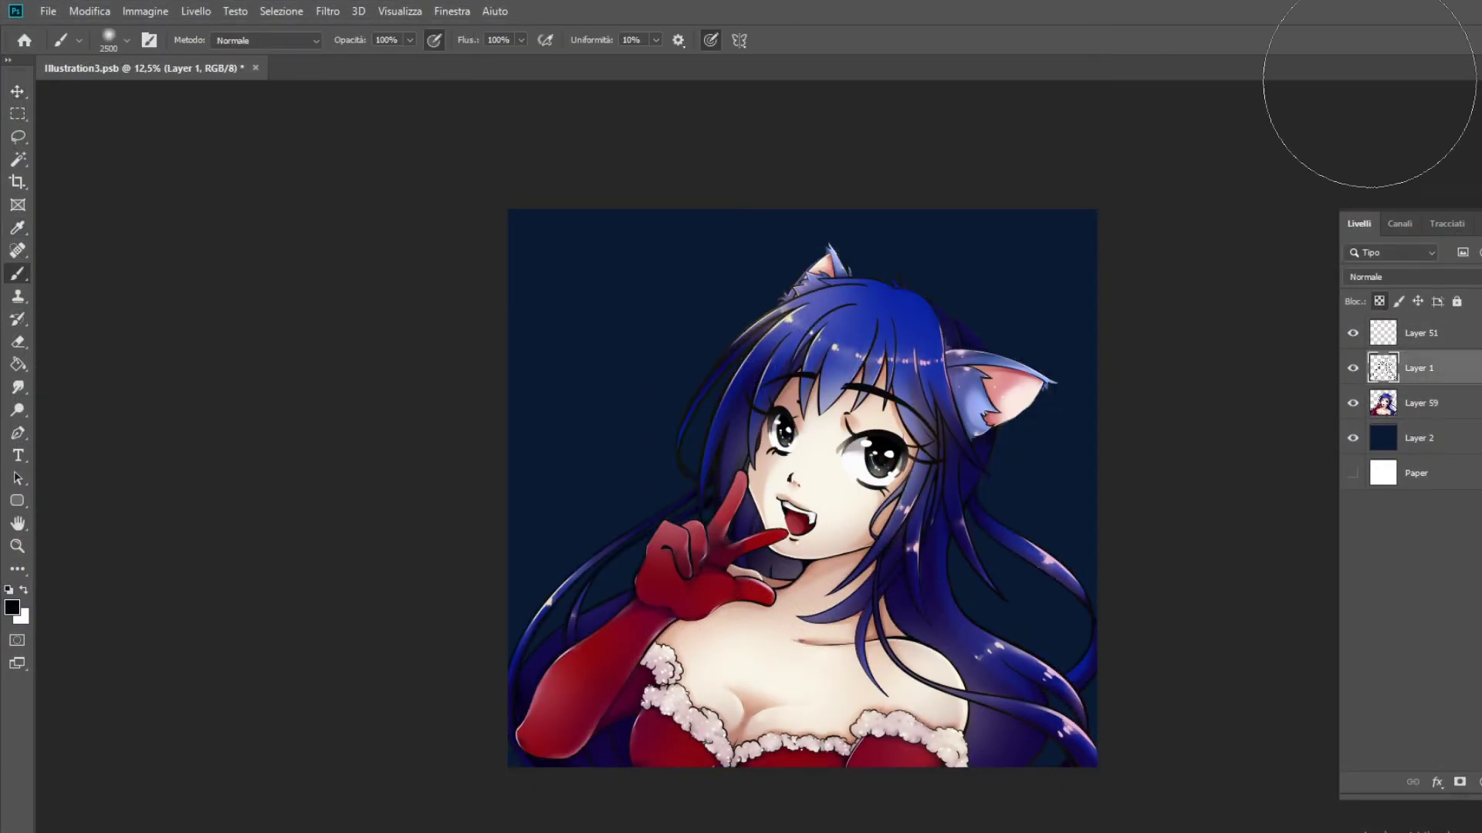
key(e)
click(127, 40)
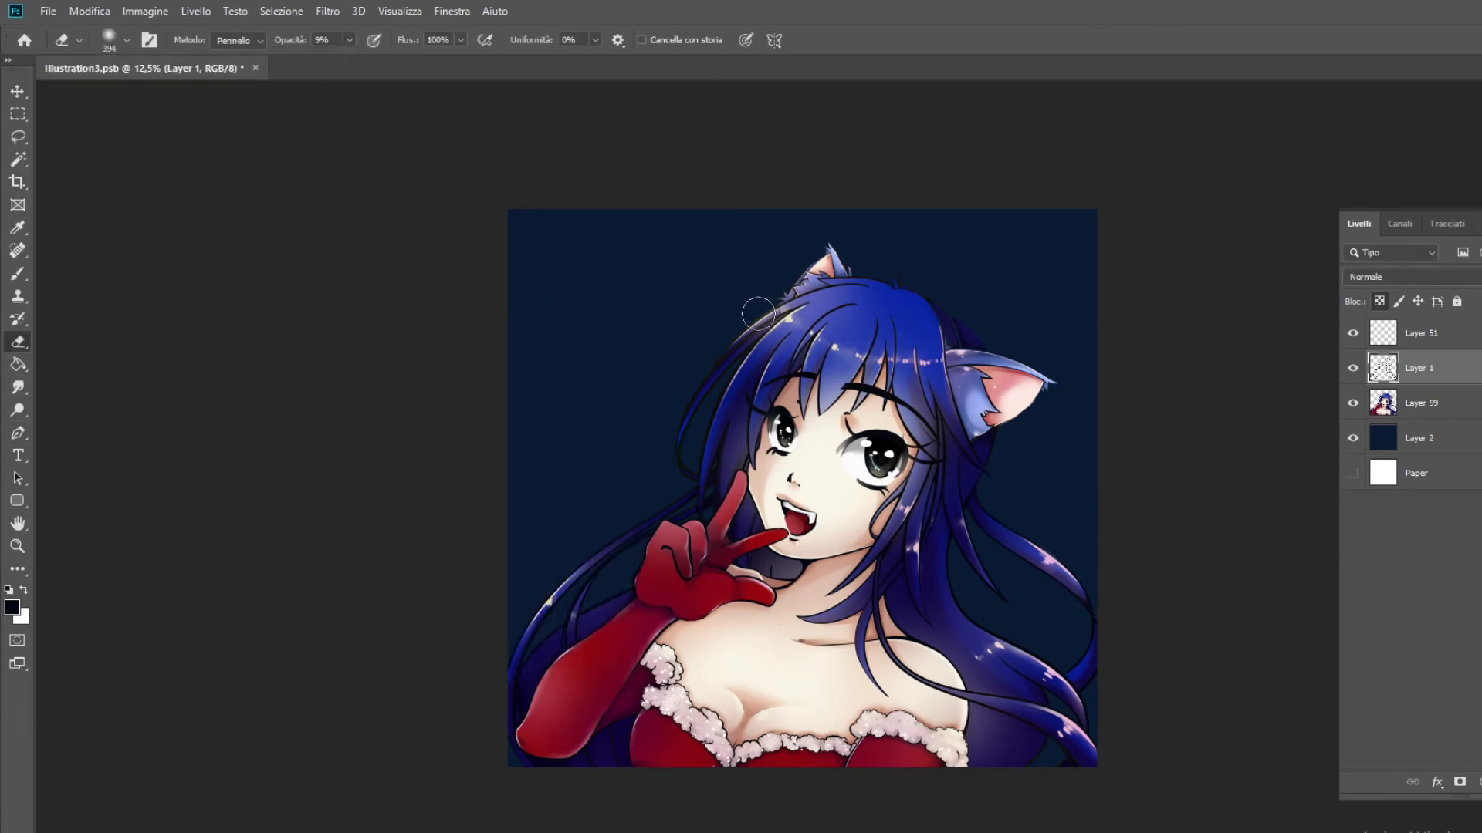
Brighten the hair highlights on Layer 59 with the Dodge tool at size 492 and 23% exposure.
click(18, 410)
key(alt+bracketleft)
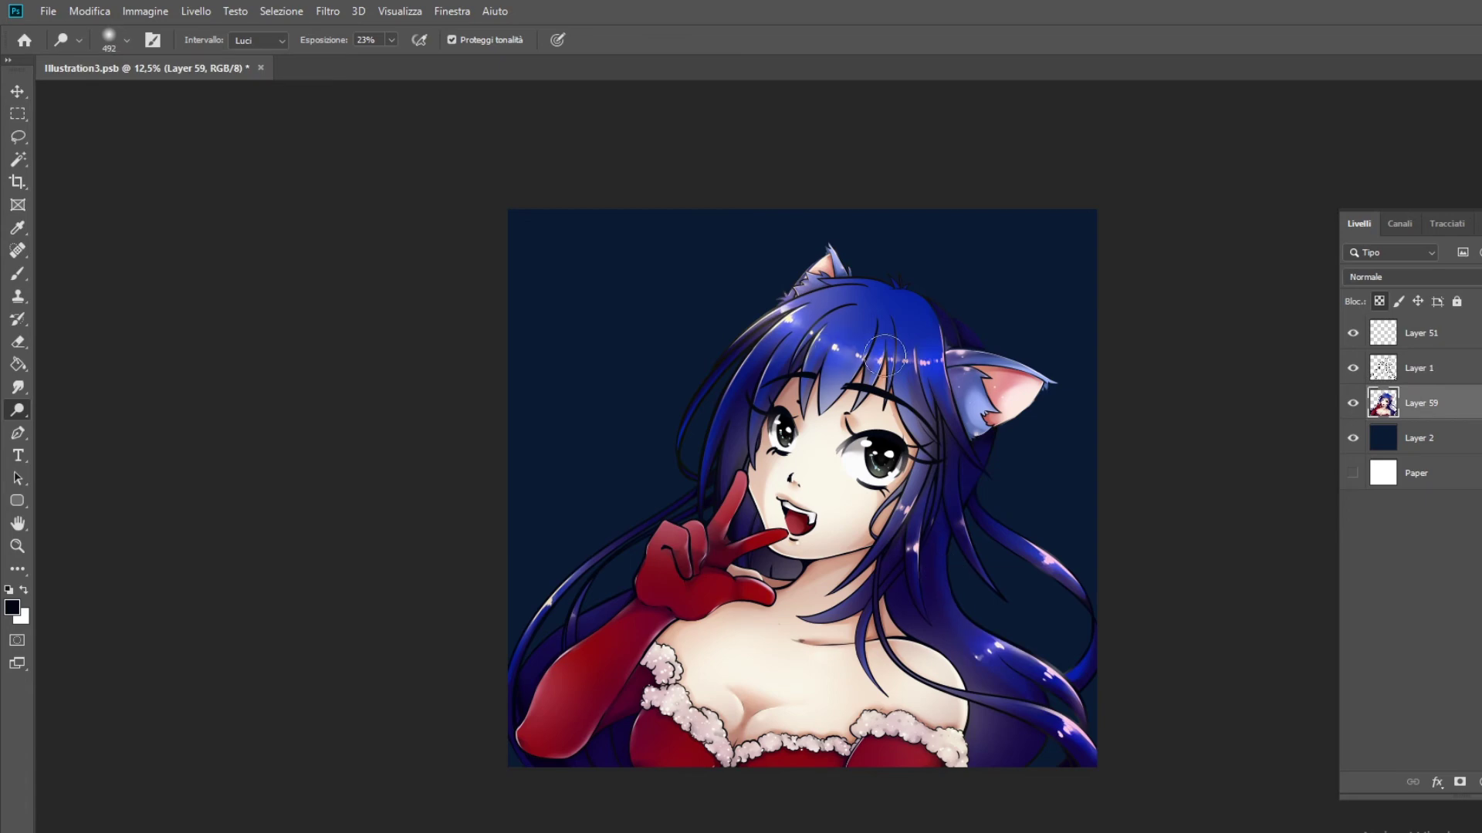
scroll(821, 453, up, 4)
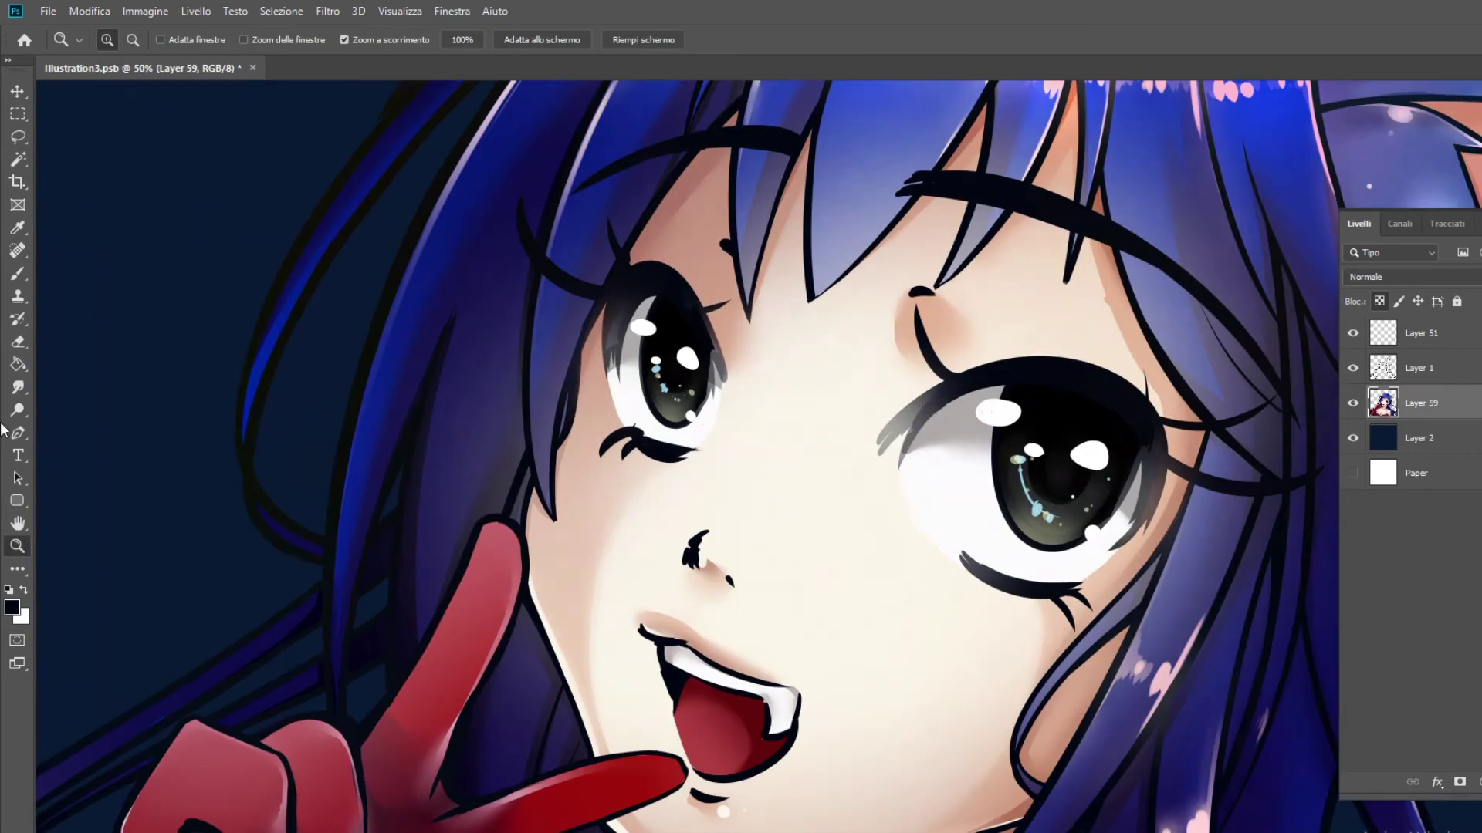
key(z)
alt+click(679, 395)
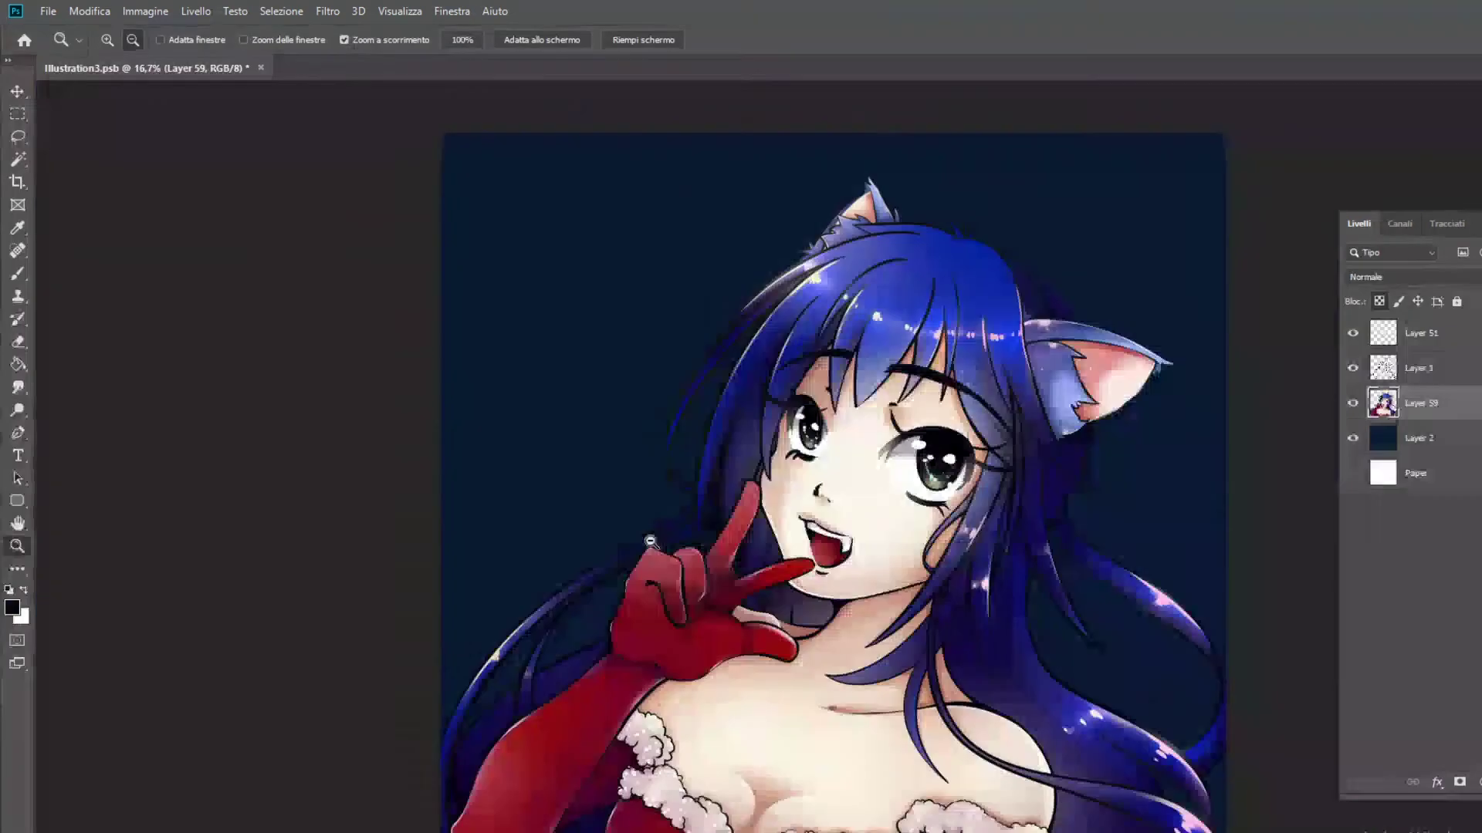
Merge the line art and highlights into Layer 59 and give the background layer a dark purple to navy gradient.
key(Delete)
key(Delete)
key(i)
click(12, 608)
key(Return)
key(g)
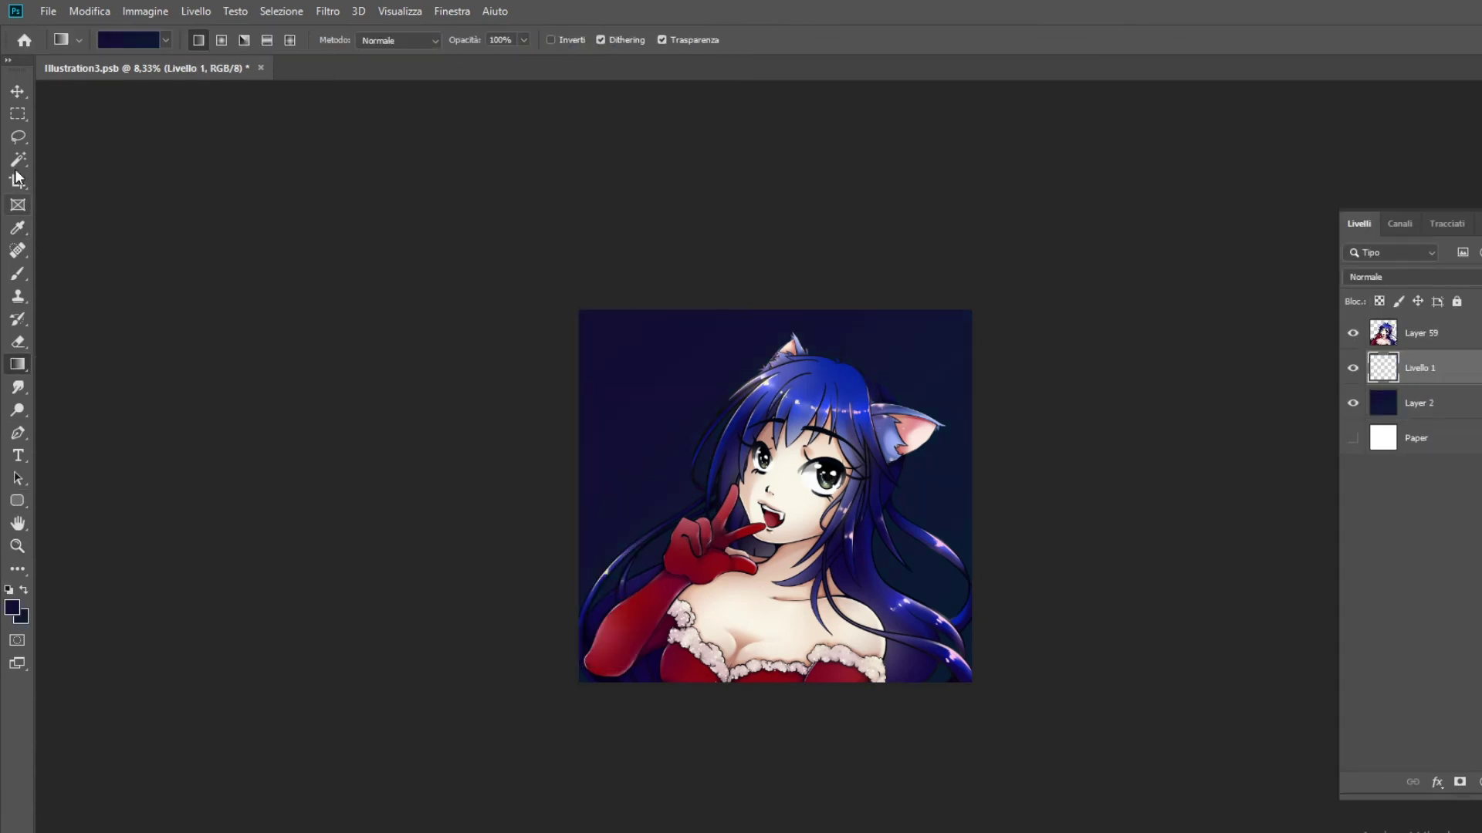
Paint soft light-grey glows over the background on a layer below the character with a 2500 px brush at 12% opacity.
key(b)
key(d)
key(x)
key(1)
key(2)
click(591, 367)
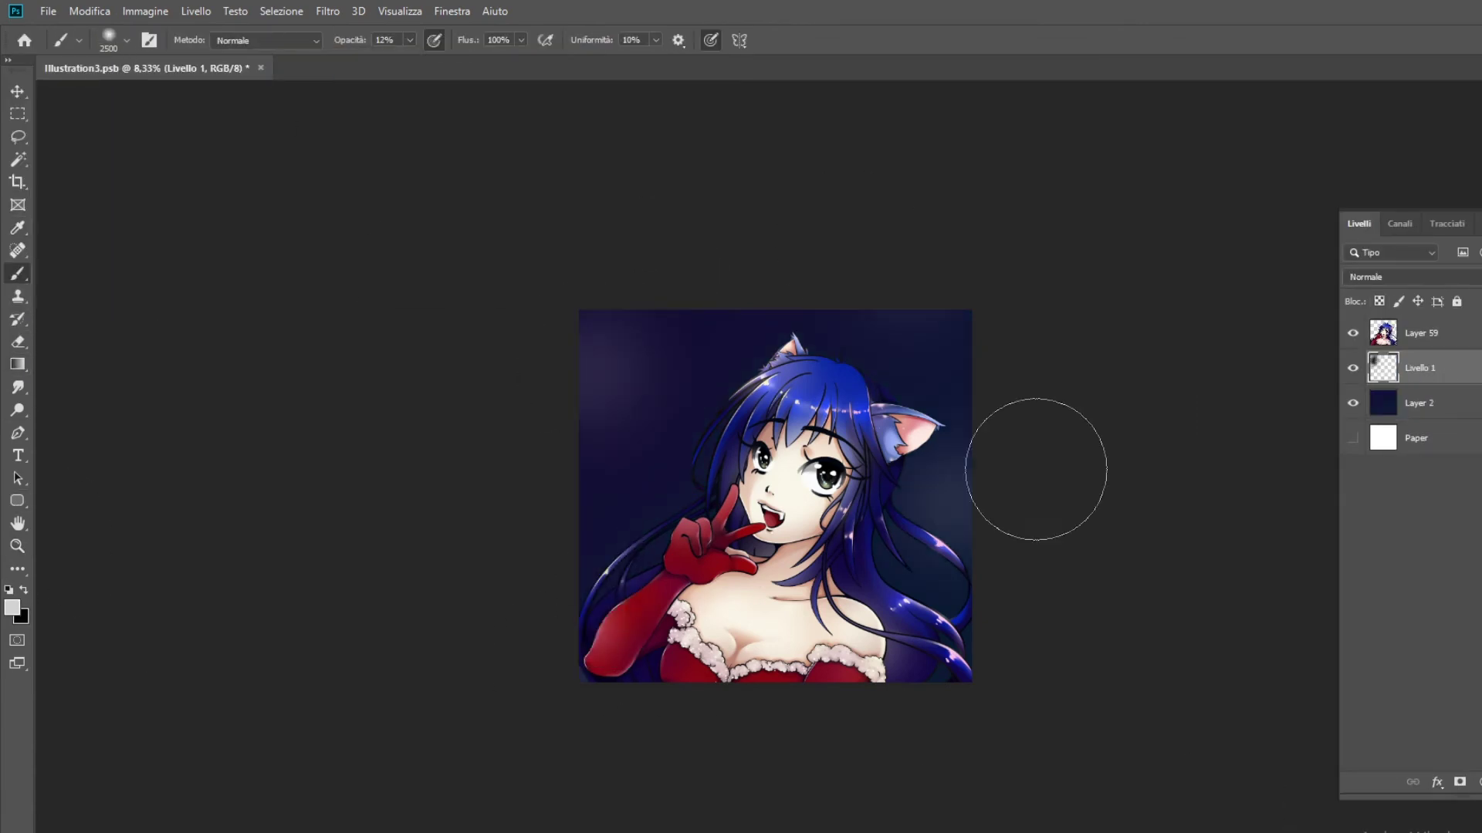
Stamp large translucent hard-edged circles near the image edges on a new top layer with the light-grey brush at size 938.
key(ctrl+shift+bracketright)
click(618, 649)
click(127, 40)
drag(218, 99, 179, 99)
click(606, 379)
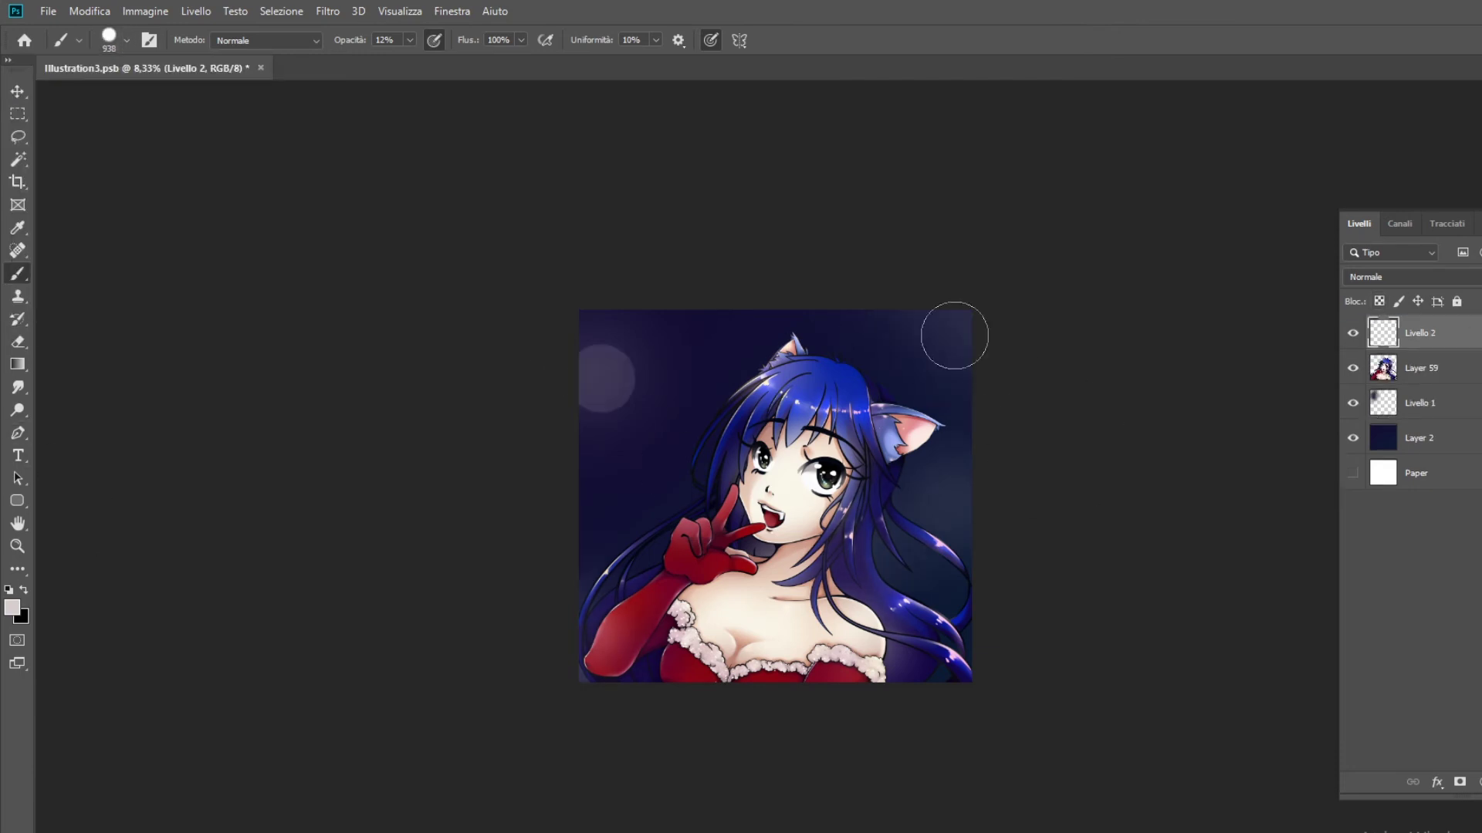
click(938, 544)
Stamp further translucent circles of different sizes beside the head and along the sides, varying the brush size.
click(126, 40)
click(641, 367)
click(596, 574)
key(alt+bracketleft)
key(alt+bracketleft)
click(90, 11)
click(126, 40)
key(Return)
mouse_move(210, 96)
mouse_down()
mouse_move(223, 96)
mouse_move(190, 97)
mouse_up()
key(alt+bracketright)
key(alt+bracketright)
Stamp translucent circles at the image's upper edge and over the lower hair, and add small dots at brush size 117.
click(743, 313)
click(126, 41)
key(Return)
click(889, 626)
click(127, 40)
key(Return)
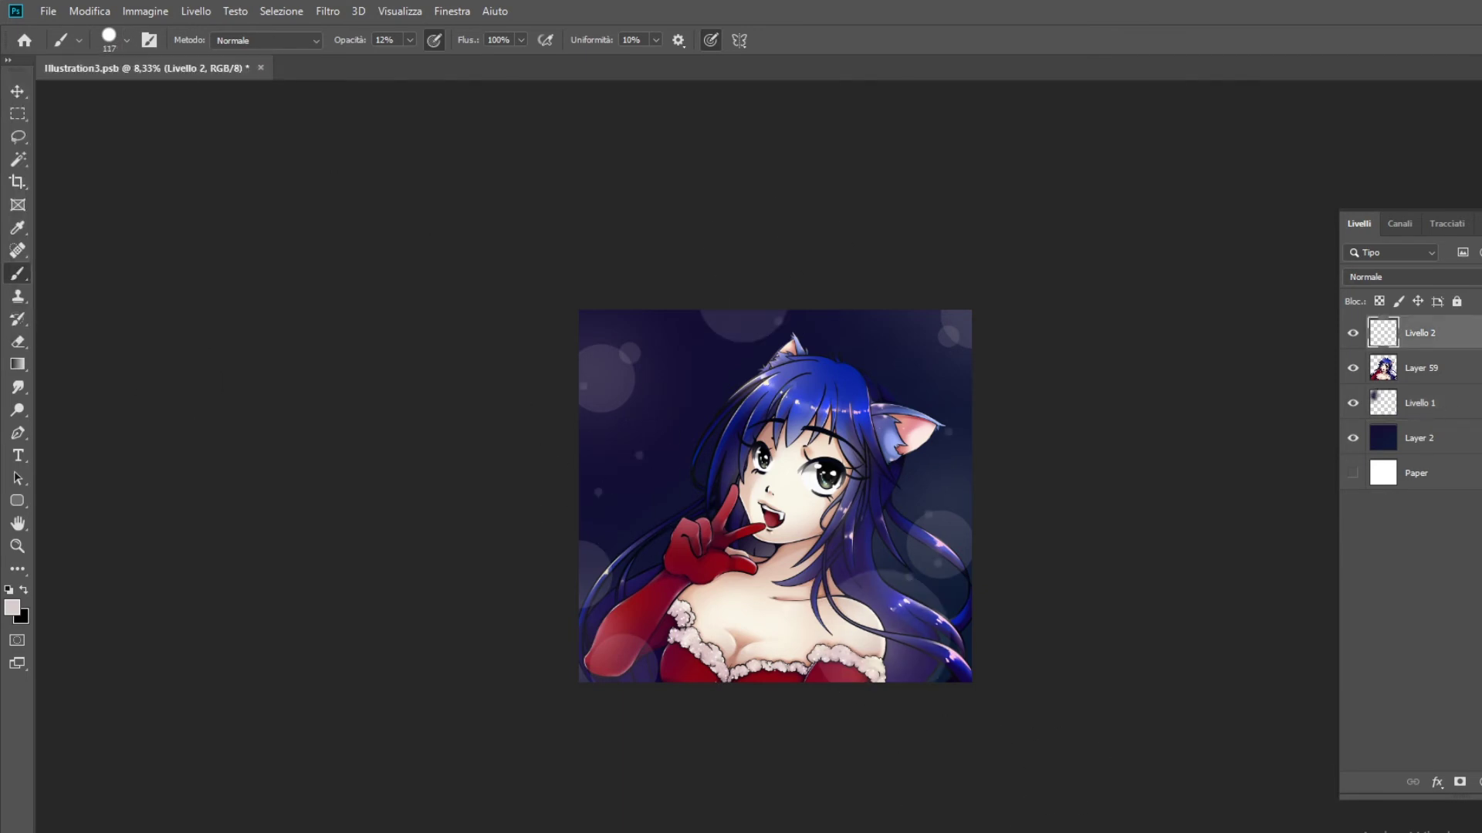
Duplicate the circle layer Livello 2, change its blending mode, and select the background glow layer Livello 1.
click(1412, 276)
key(Escape)
key(alt+bracketright)
key(alt+bracketright)
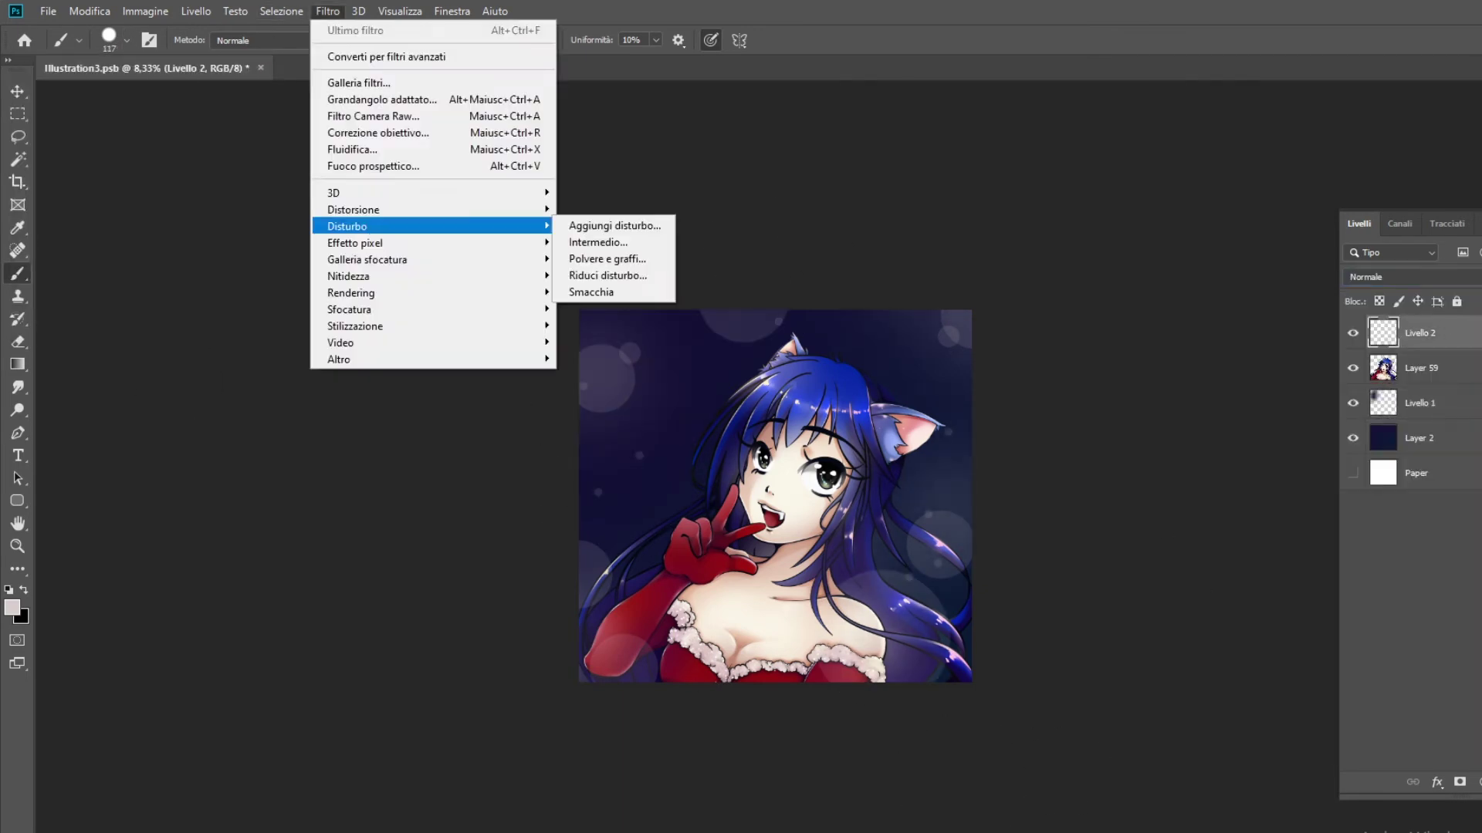
click(1413, 276)
click(1408, 437)
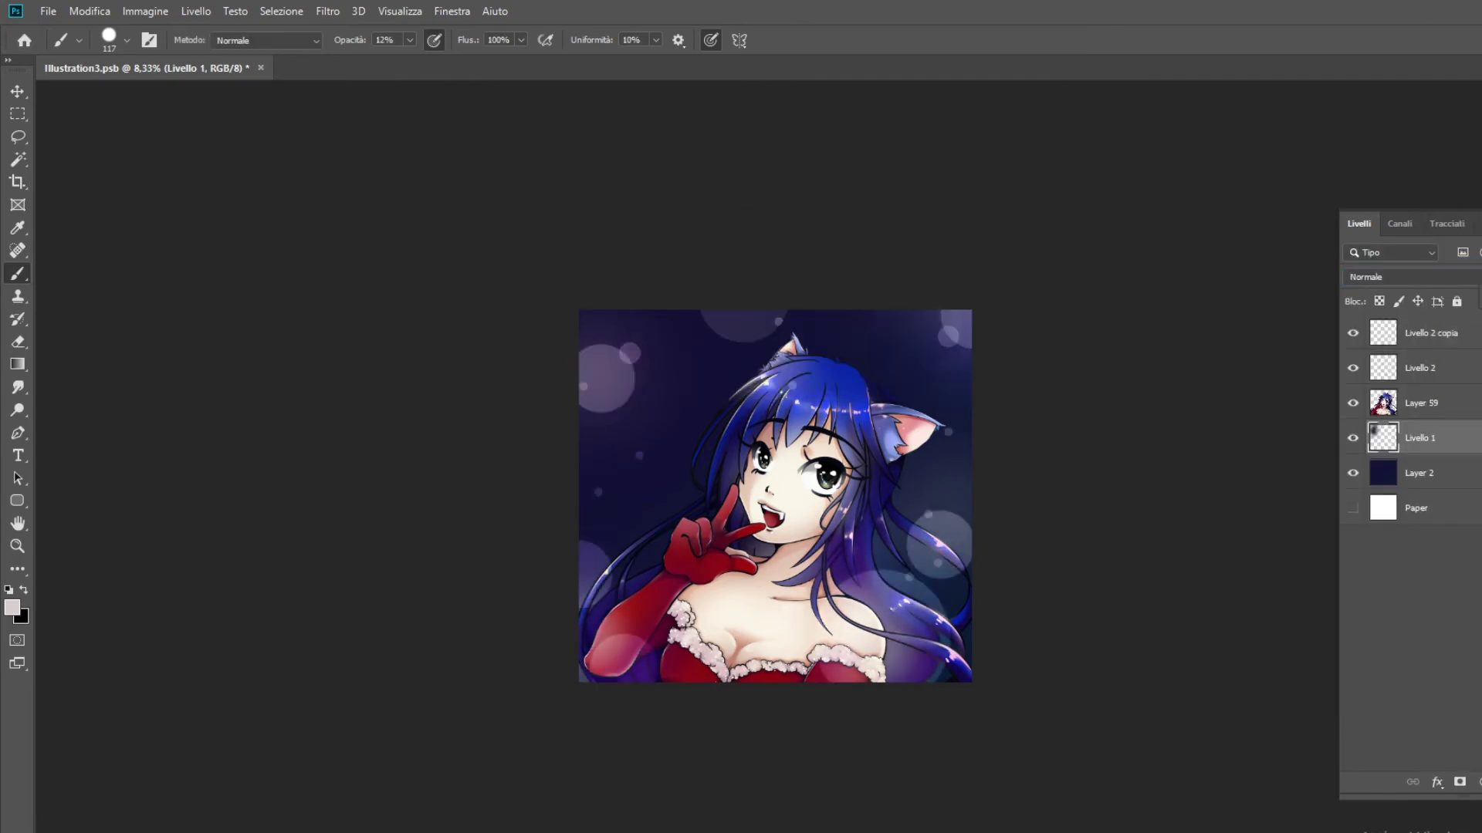
Set the blending mode of the circle layer Livello 2 to Vivid Light (Luce vivida).
click(327, 11)
click(327, 11)
click(1412, 276)
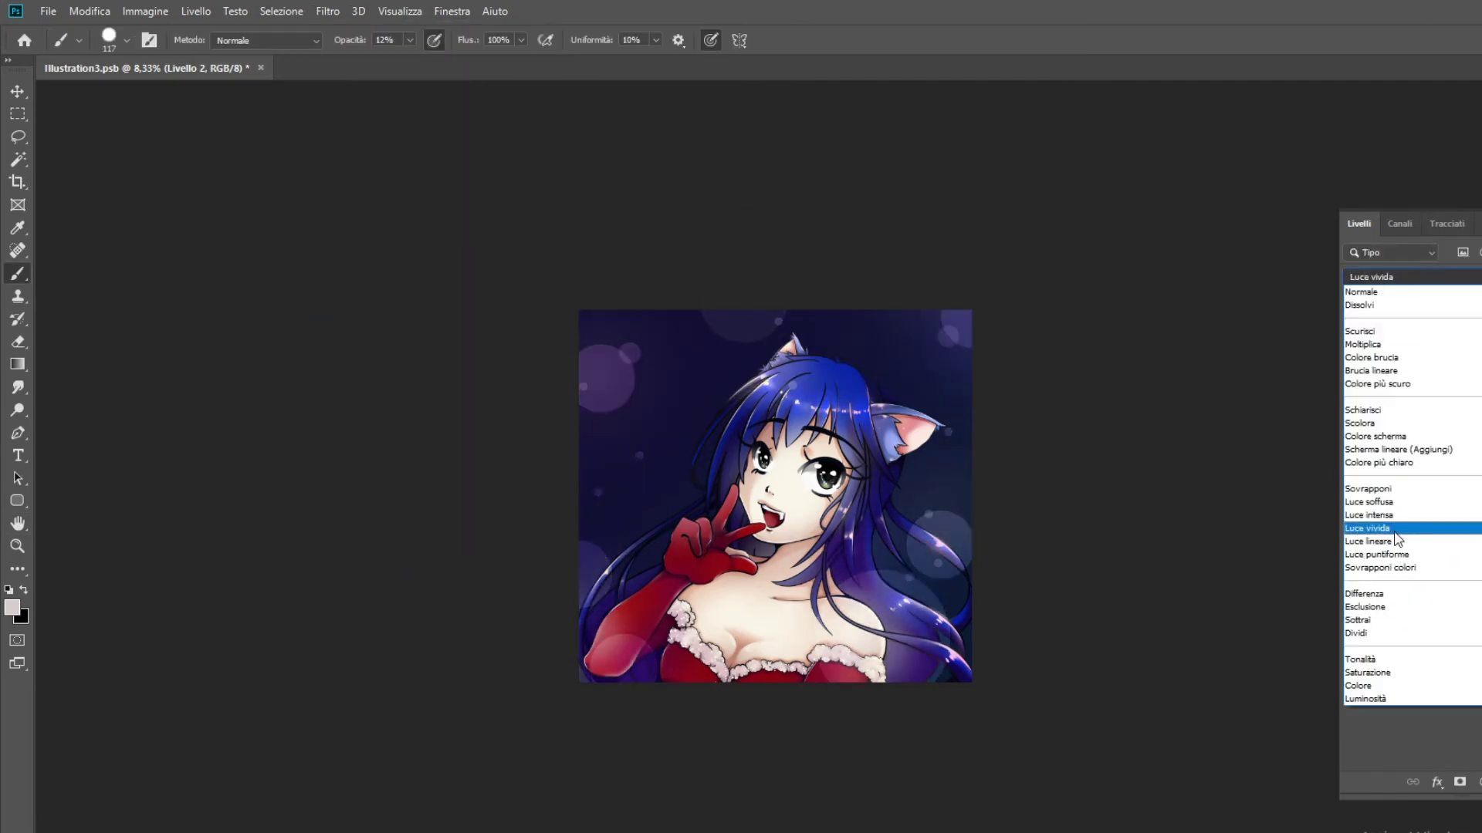
click(1409, 528)
Duplicate the character layer Layer 59 and apply a Gaussian Blur to the copy.
click(1421, 367)
key(ctrl+j)
click(327, 11)
click(610, 309)
click(579, 308)
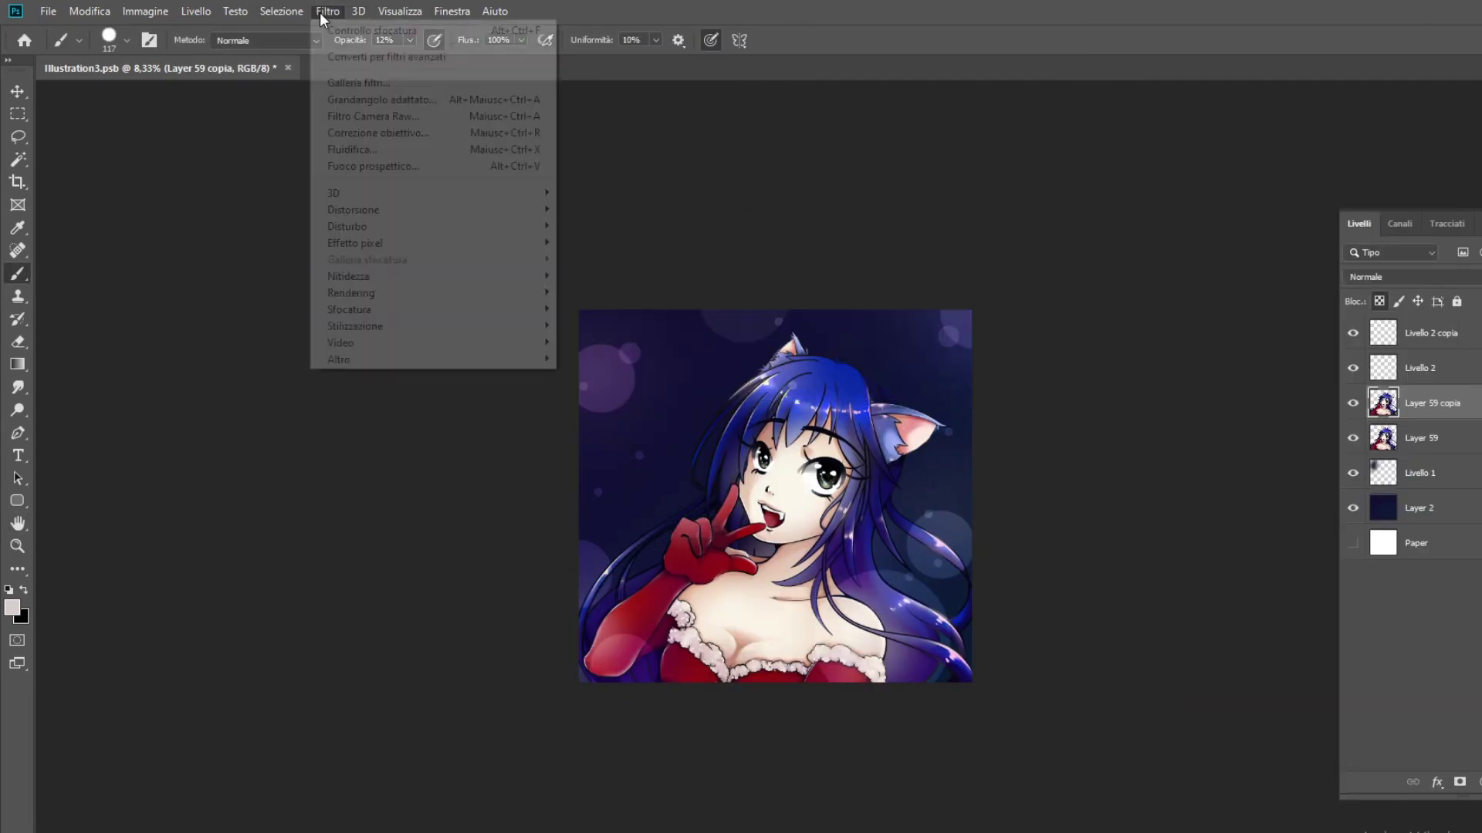
Set the character copy's blending mode to Overlay (Sovrapponi) and merge it with the layers above.
click(1412, 277)
click(1408, 488)
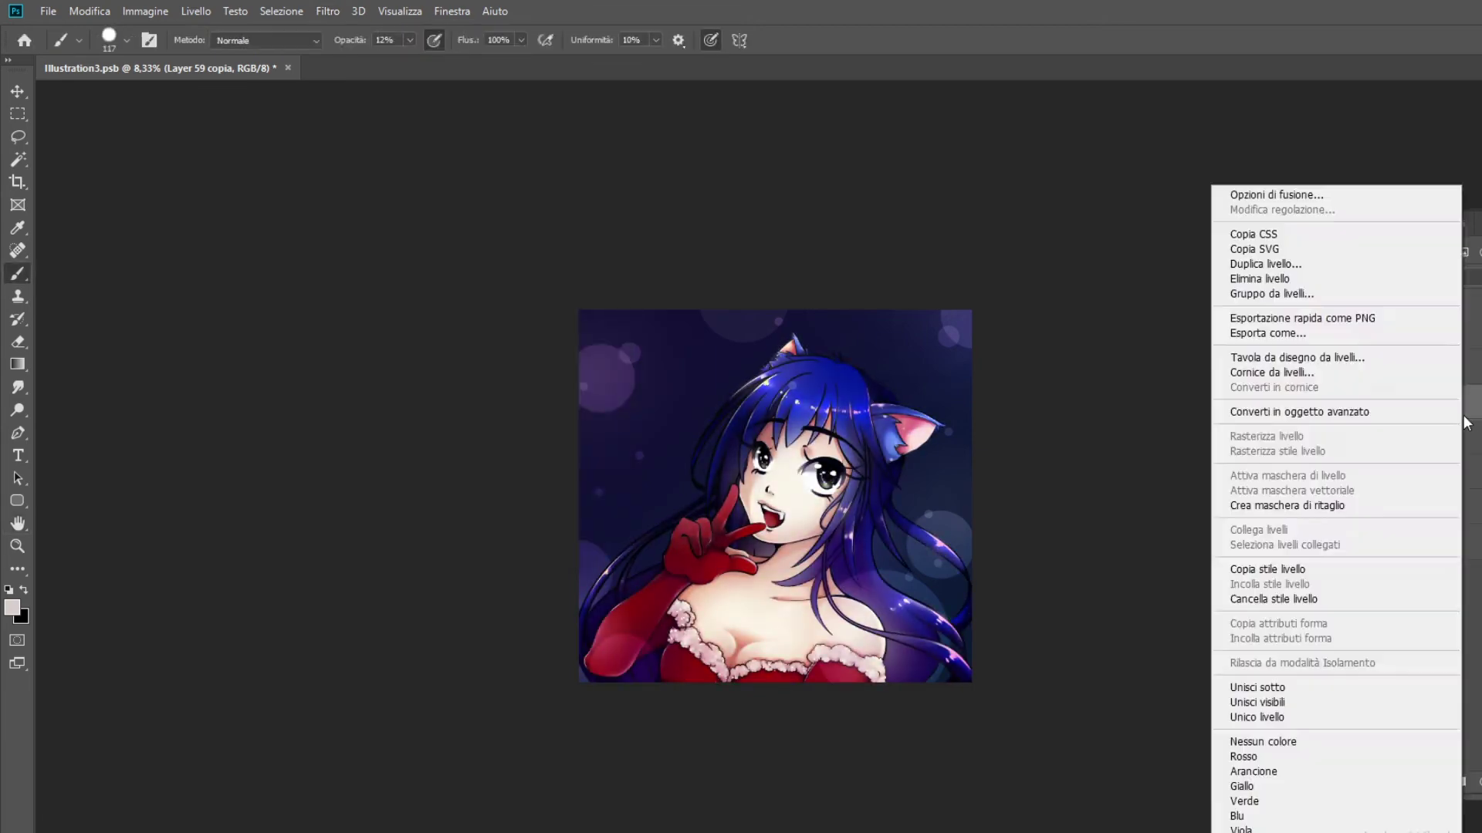
shift+click(1420, 333)
key(ctrl+e)
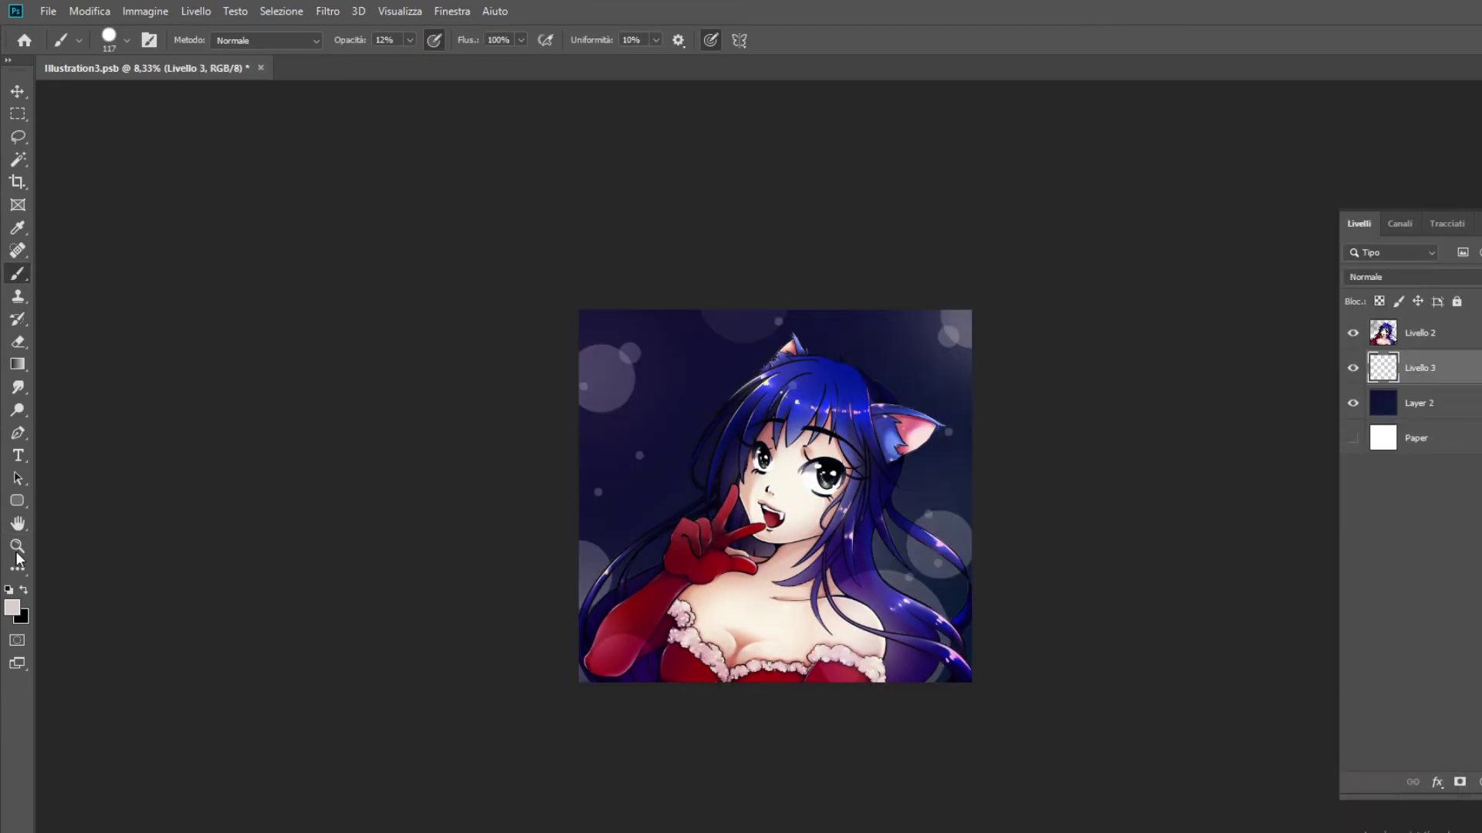
Try brightening the upper-left circle on Livello 2 with the Dodge tool at size 3438 and 23% exposure.
click(17, 409)
key(alt+bracketright)
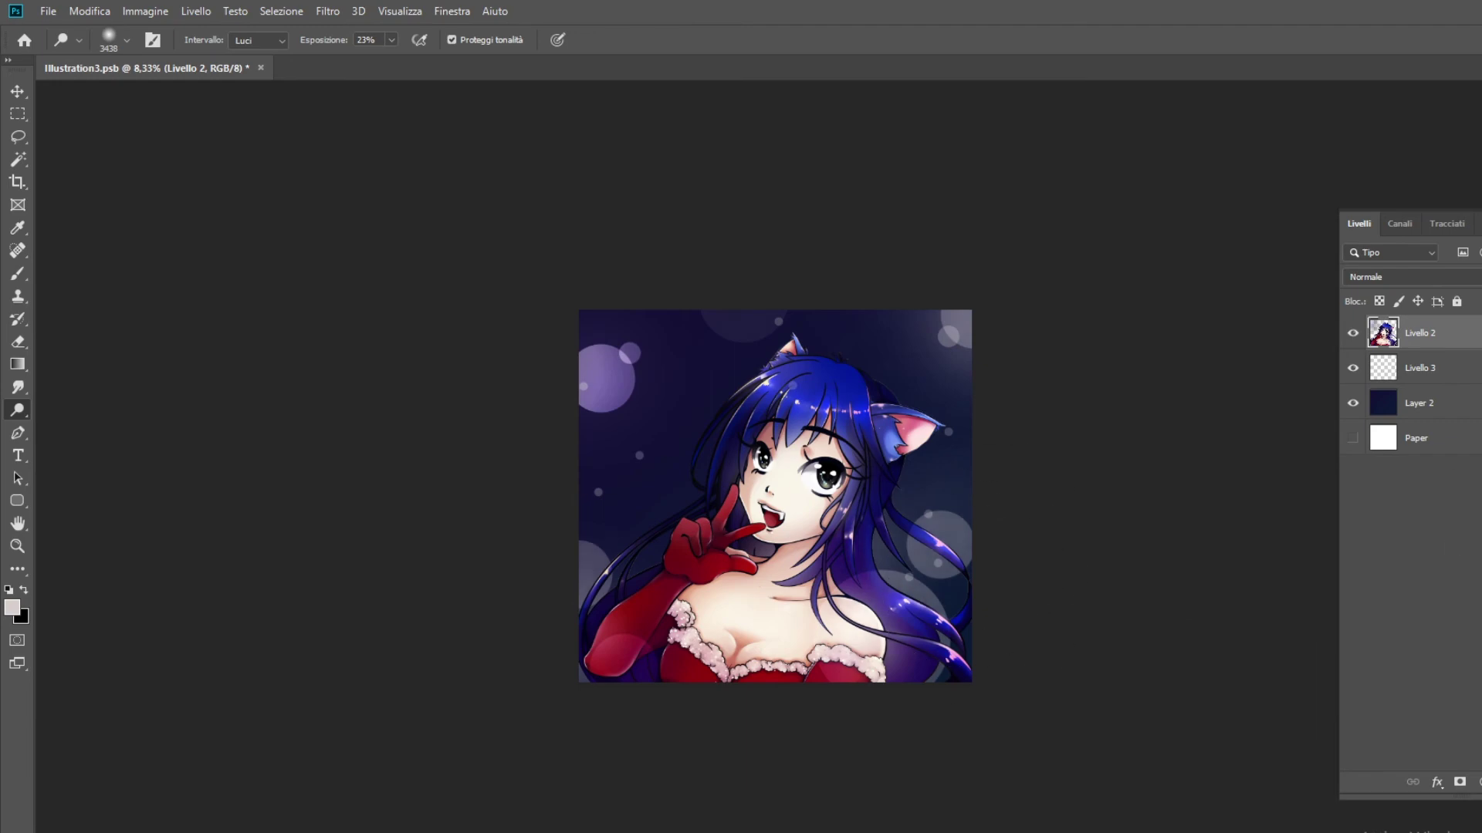
key(z)
key(ctrl+z)
Merge the background glow and circle layers into the single layer Livello 2.
right_click(1448, 367)
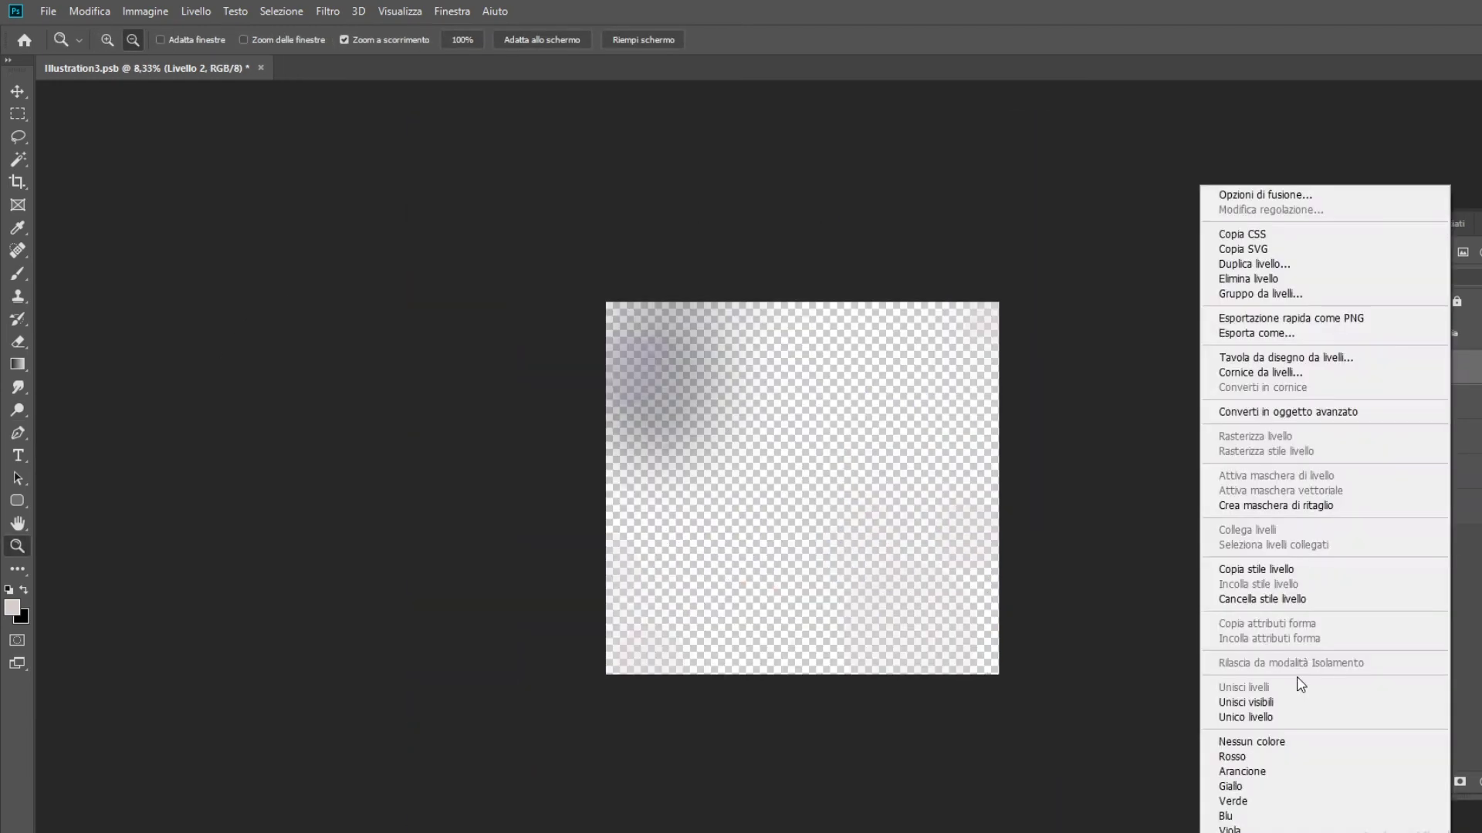
key(Escape)
right_click(1418, 382)
click(1435, 686)
Apply a blur filter to the copy of Layer 59 and set its blending mode to Overlay (Sovrapponi).
click(327, 11)
mouse_move(365, 309)
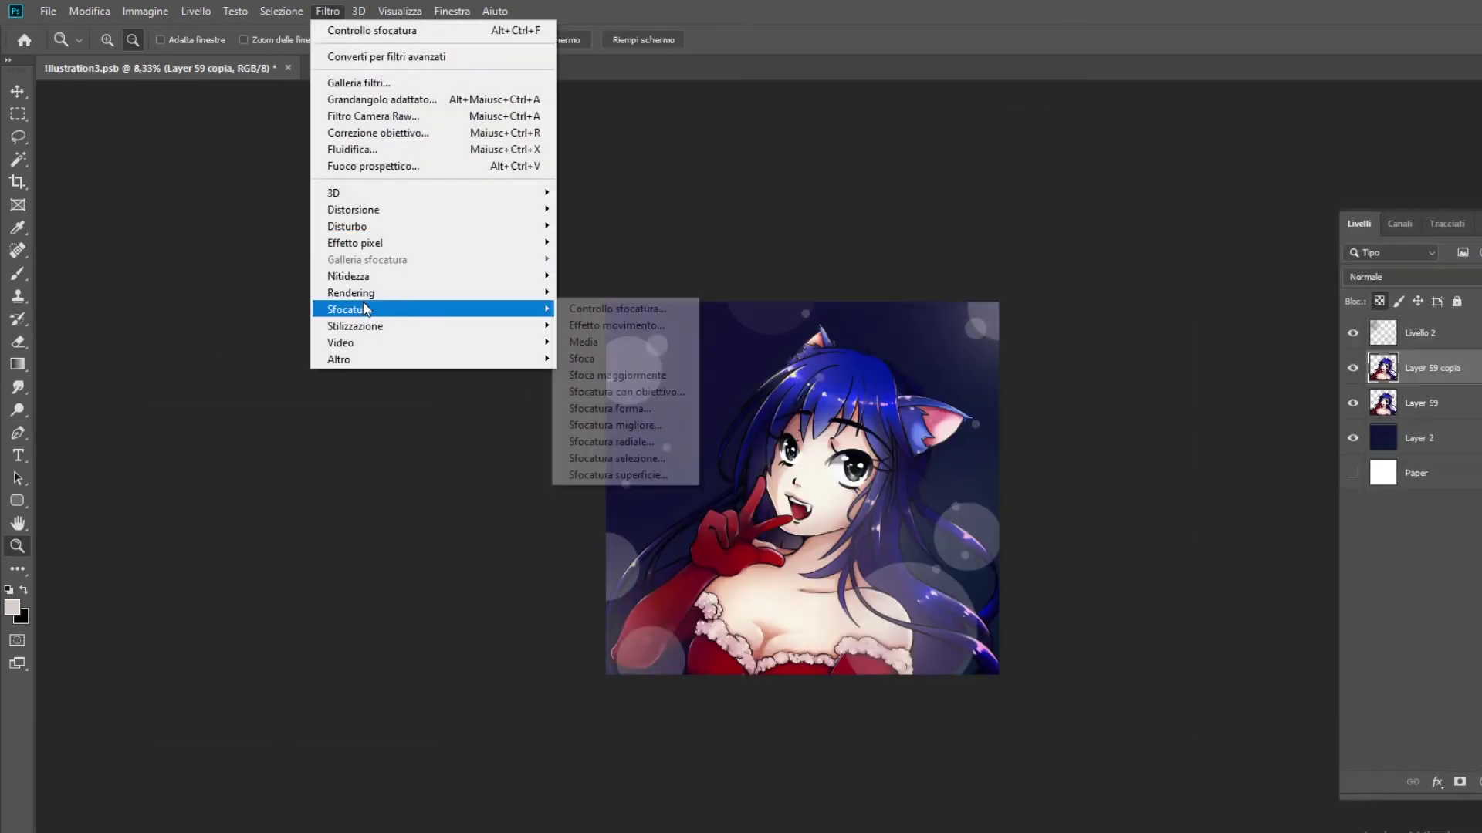
key(Escape)
right_click(1473, 368)
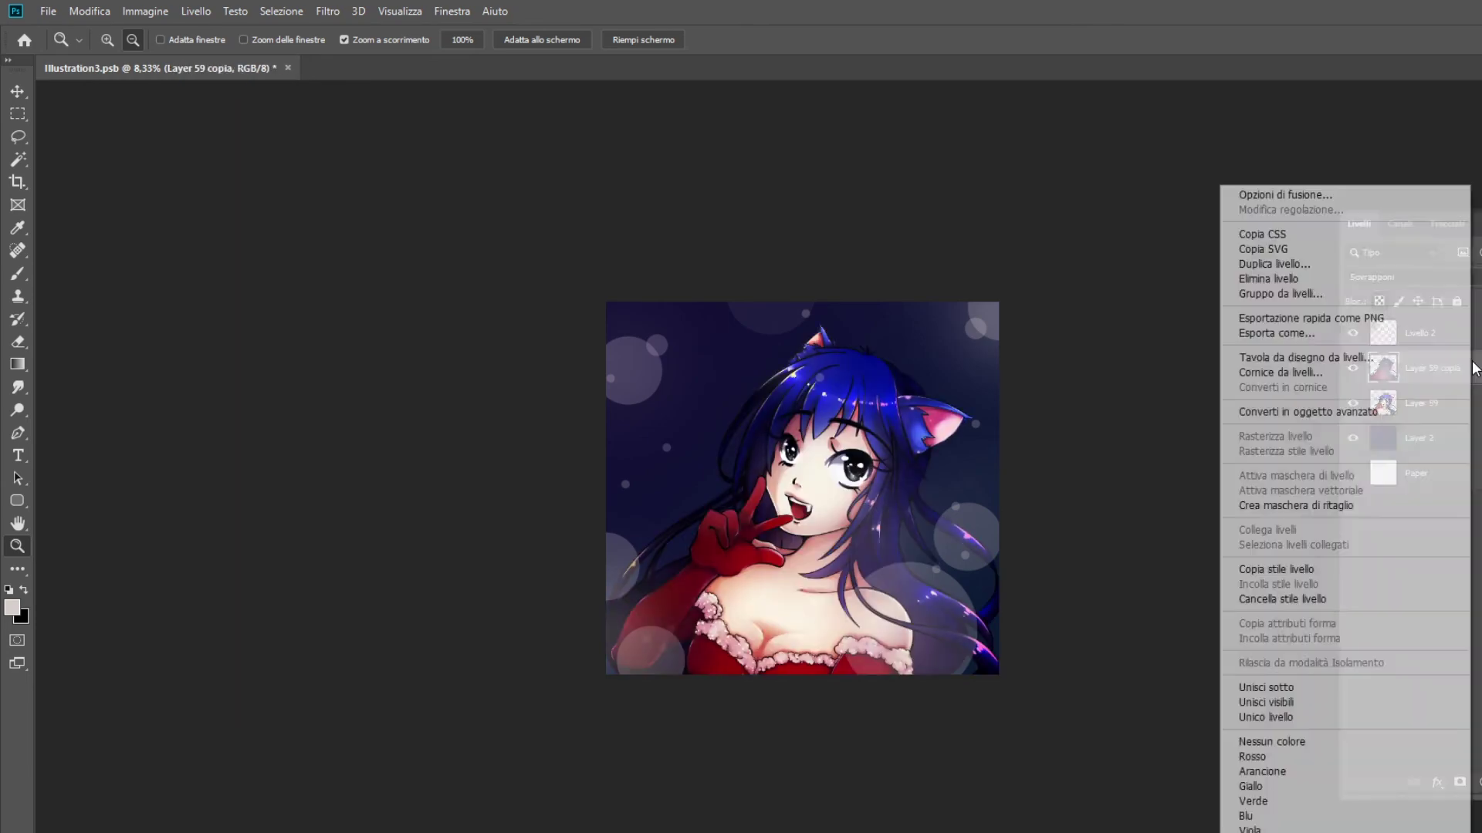
click(1164, 654)
Compare the image with Layer 59 hidden and shown, and apply a Gaussian Blur with an adjusted radius to it.
click(1424, 403)
click(1353, 403)
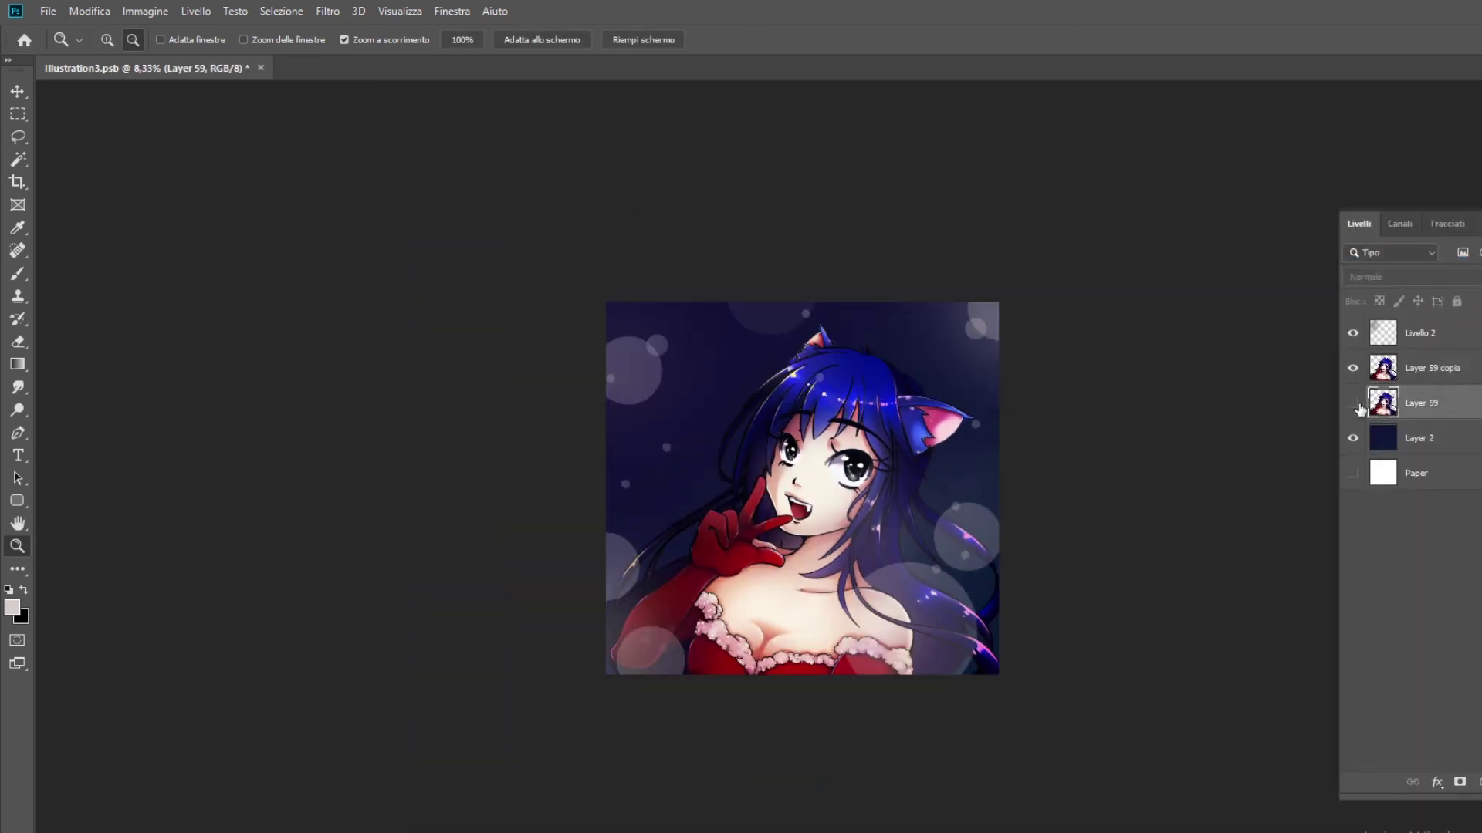
click(1353, 403)
click(327, 11)
click(363, 27)
drag(285, 730, 304, 730)
key(Return)
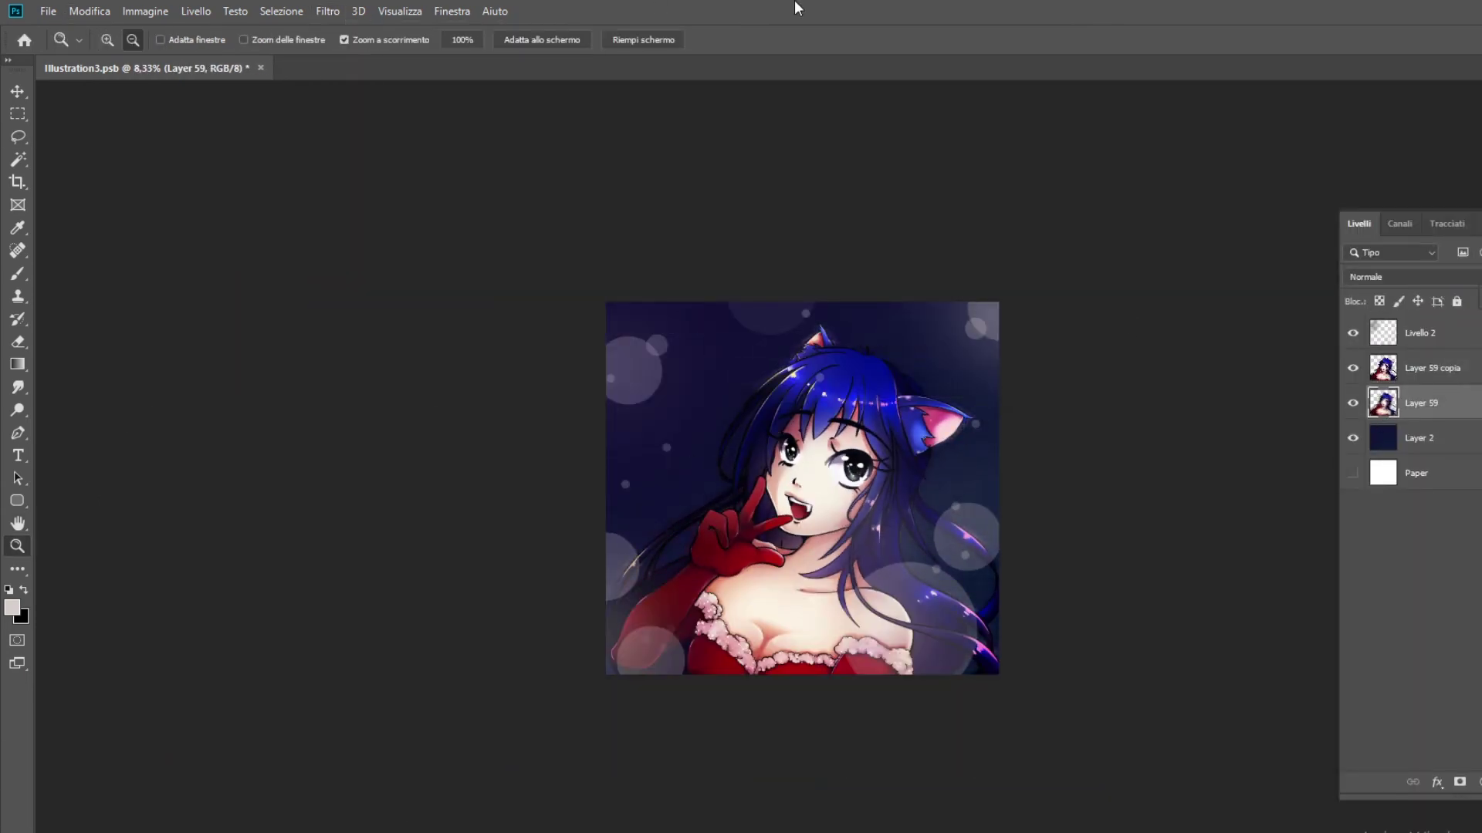
Merge the character and circle layers into Layer 59 and brighten the upper-left circles with Dodge at 23% exposure, reducing the size to 367.
click(1441, 374)
key(ctrl+z)
click(17, 409)
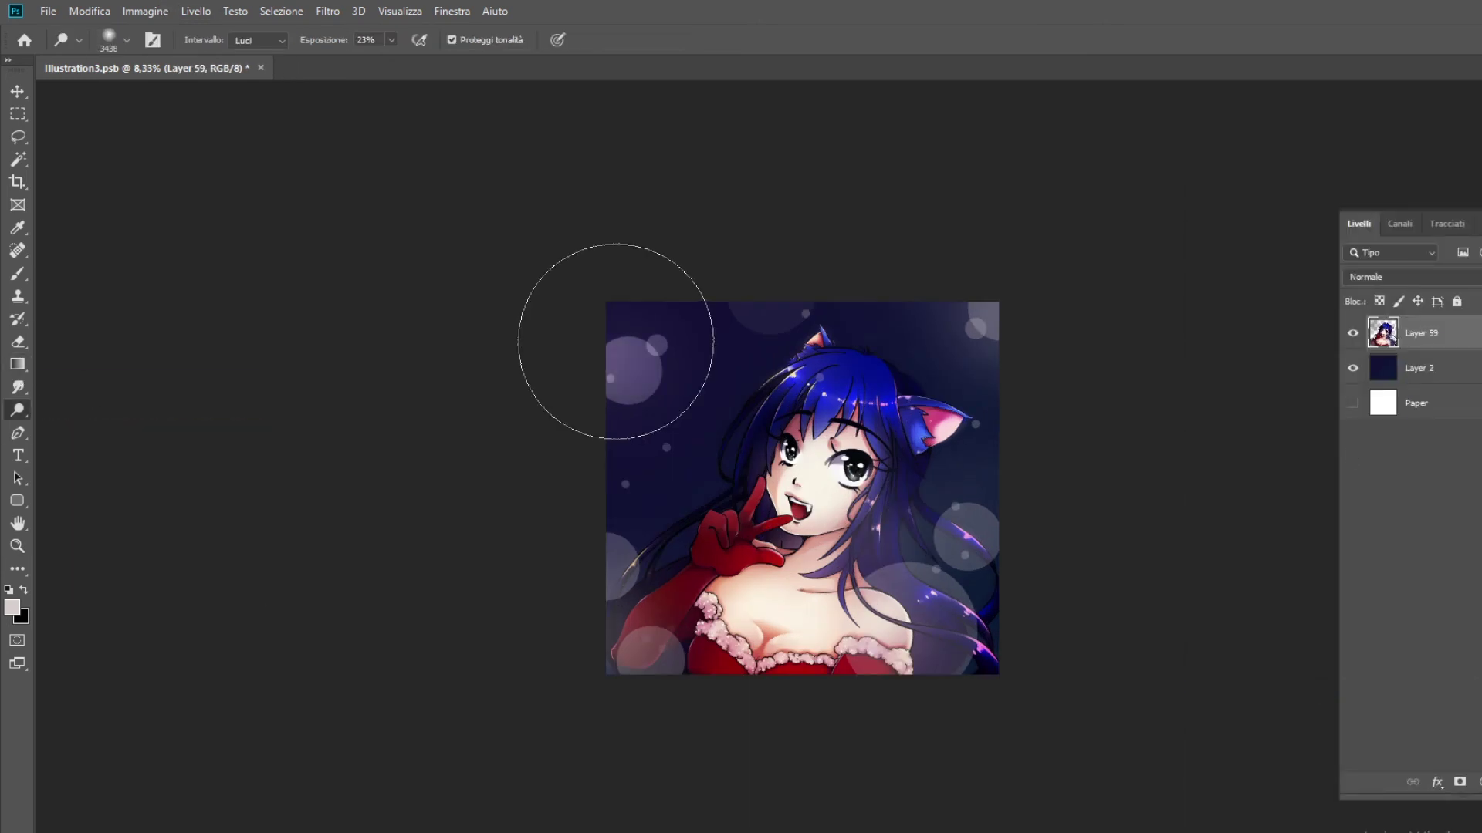
click(116, 39)
drag(166, 77, 85, 77)
click(441, 68)
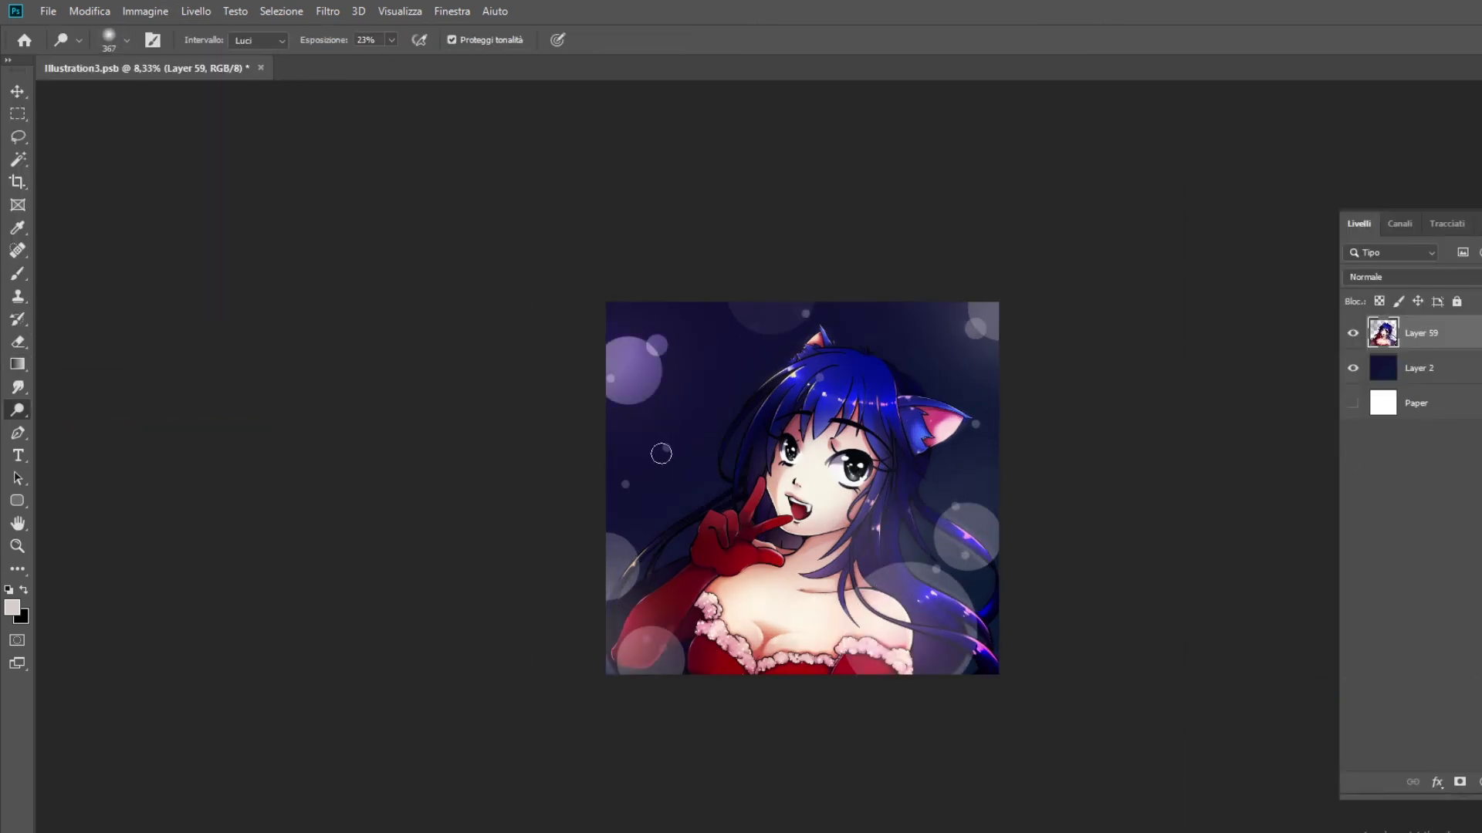
Try to merge Layer 59 into the background layer Layer 2.
key(ctrl+e)
key(z)
key(ctrl+plus)
alt+click(581, 120)
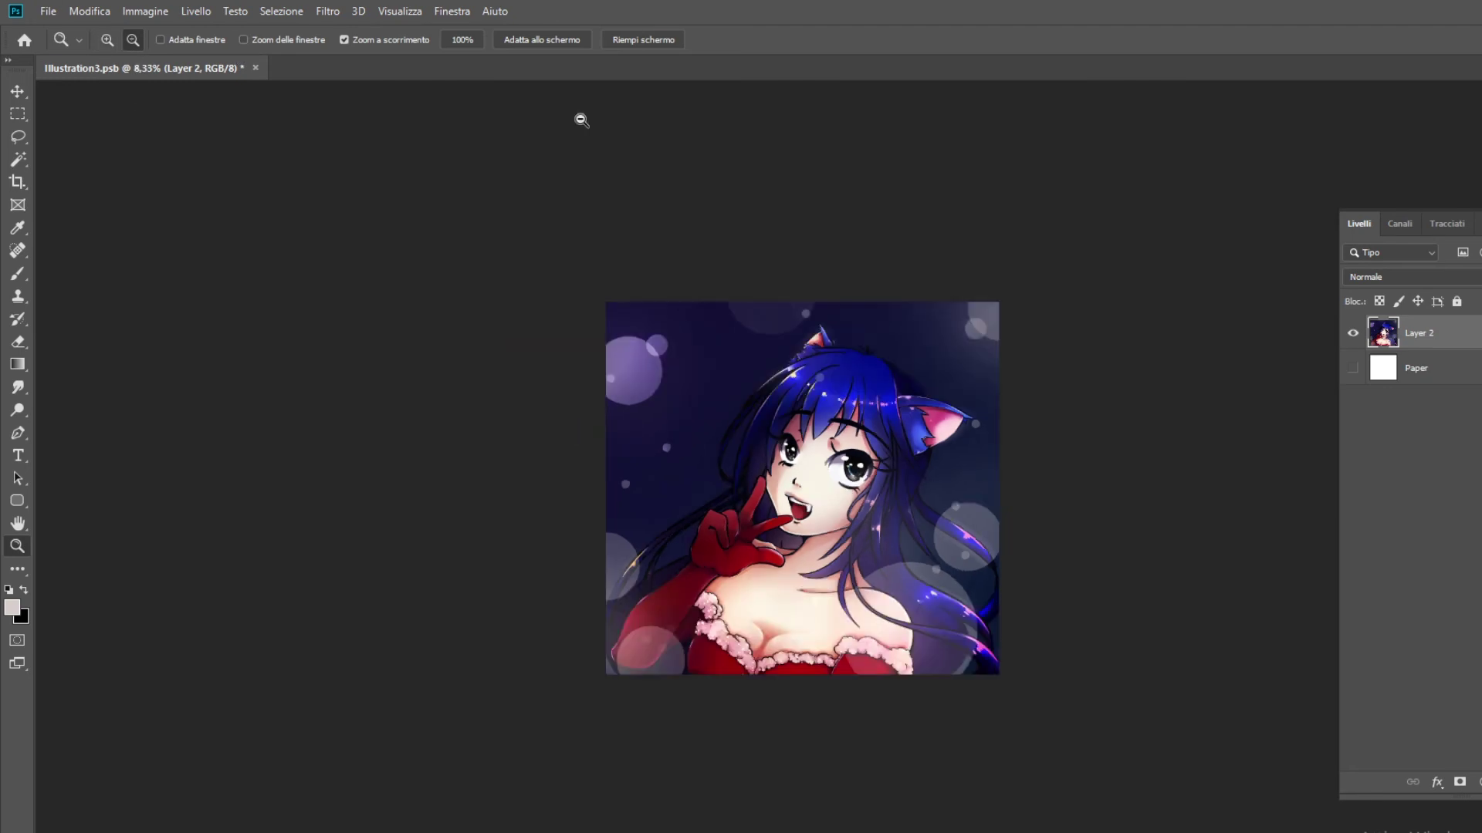
Adjust the midtones and highlights of Layer 59 with Color Balance, including a cyan shift of -8 in the highlights.
click(145, 11)
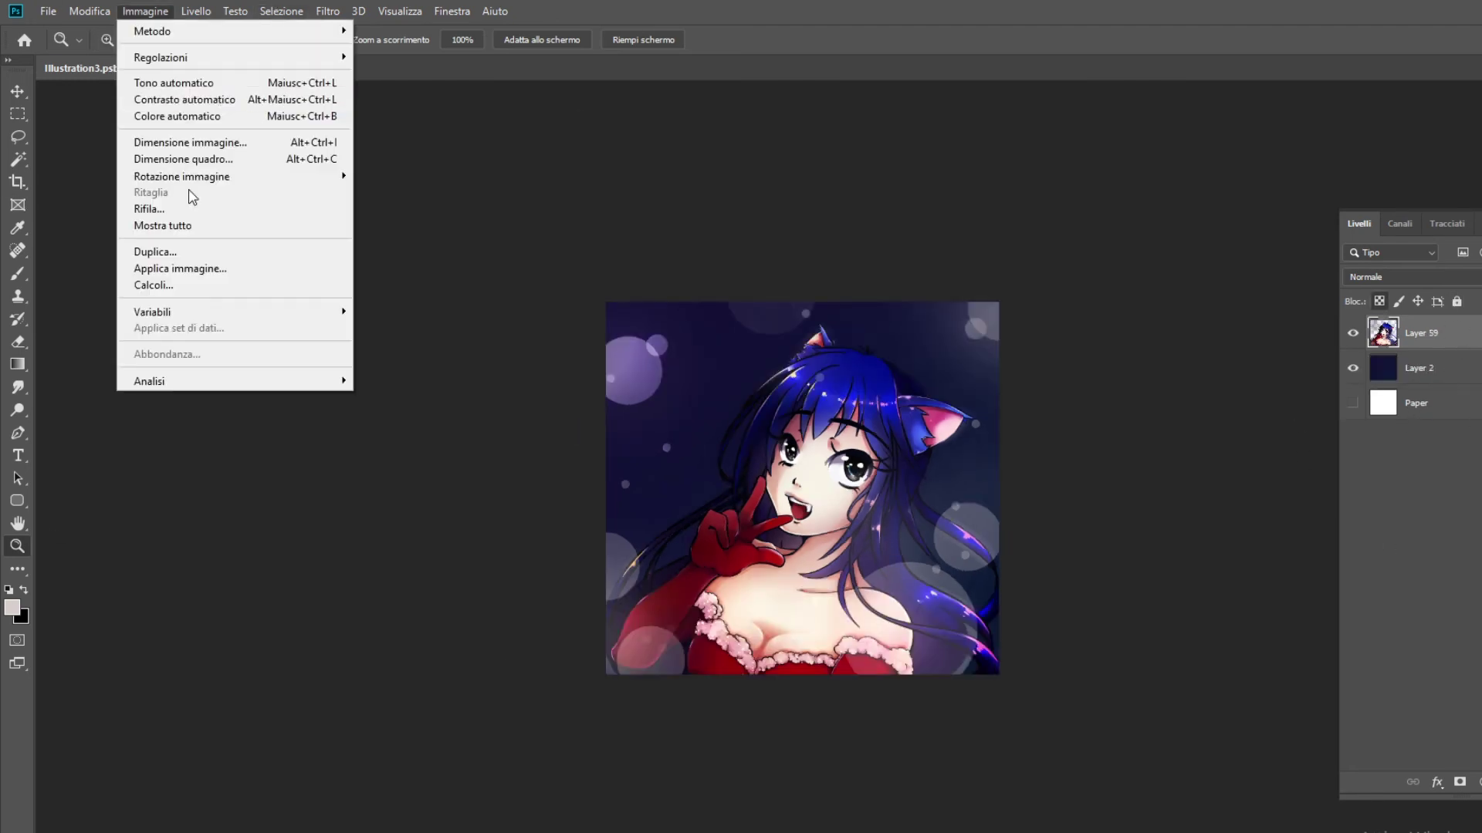
mouse_move(139, 53)
click(432, 182)
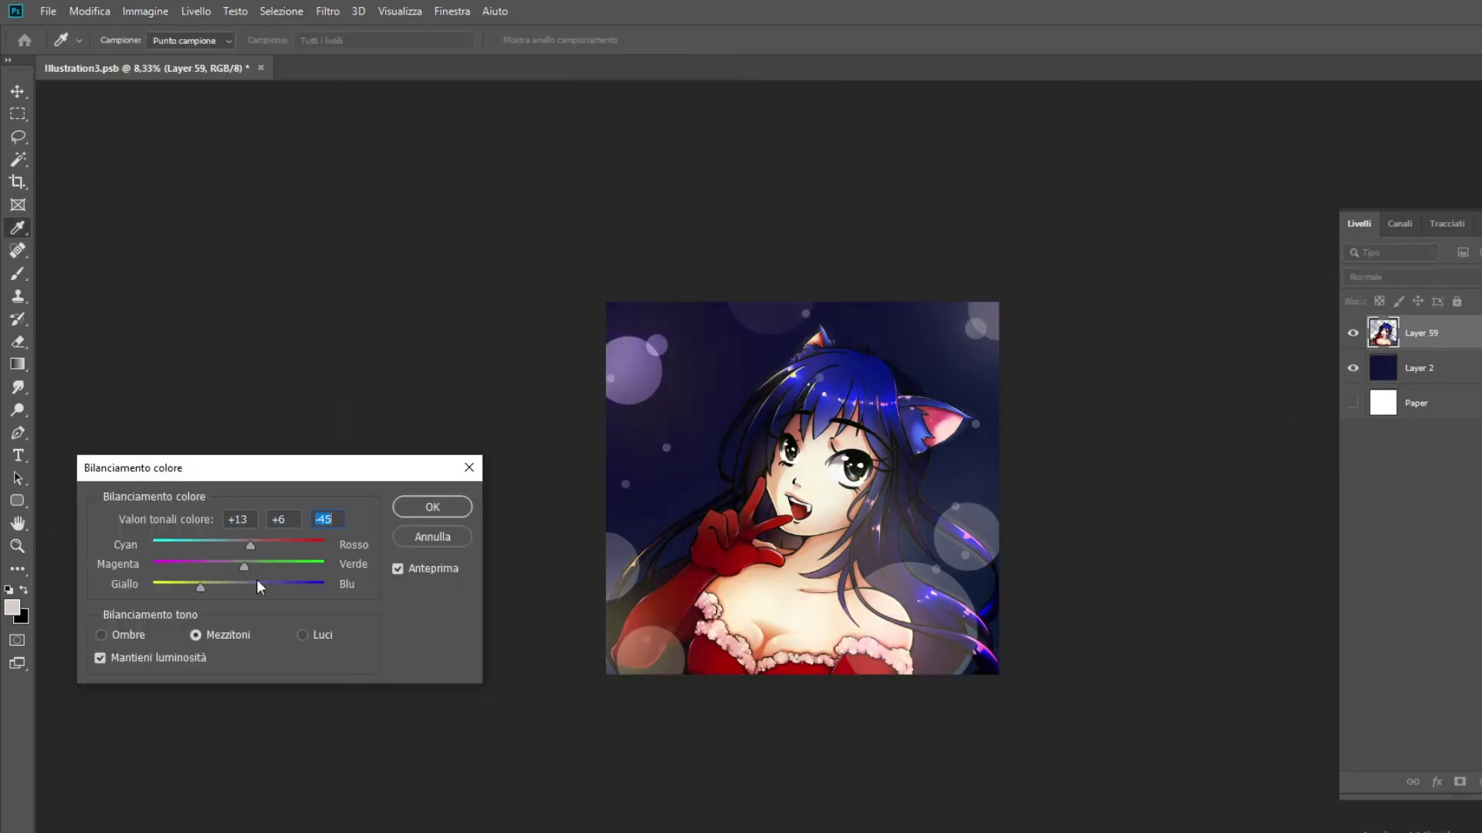
key(ctrl+1)
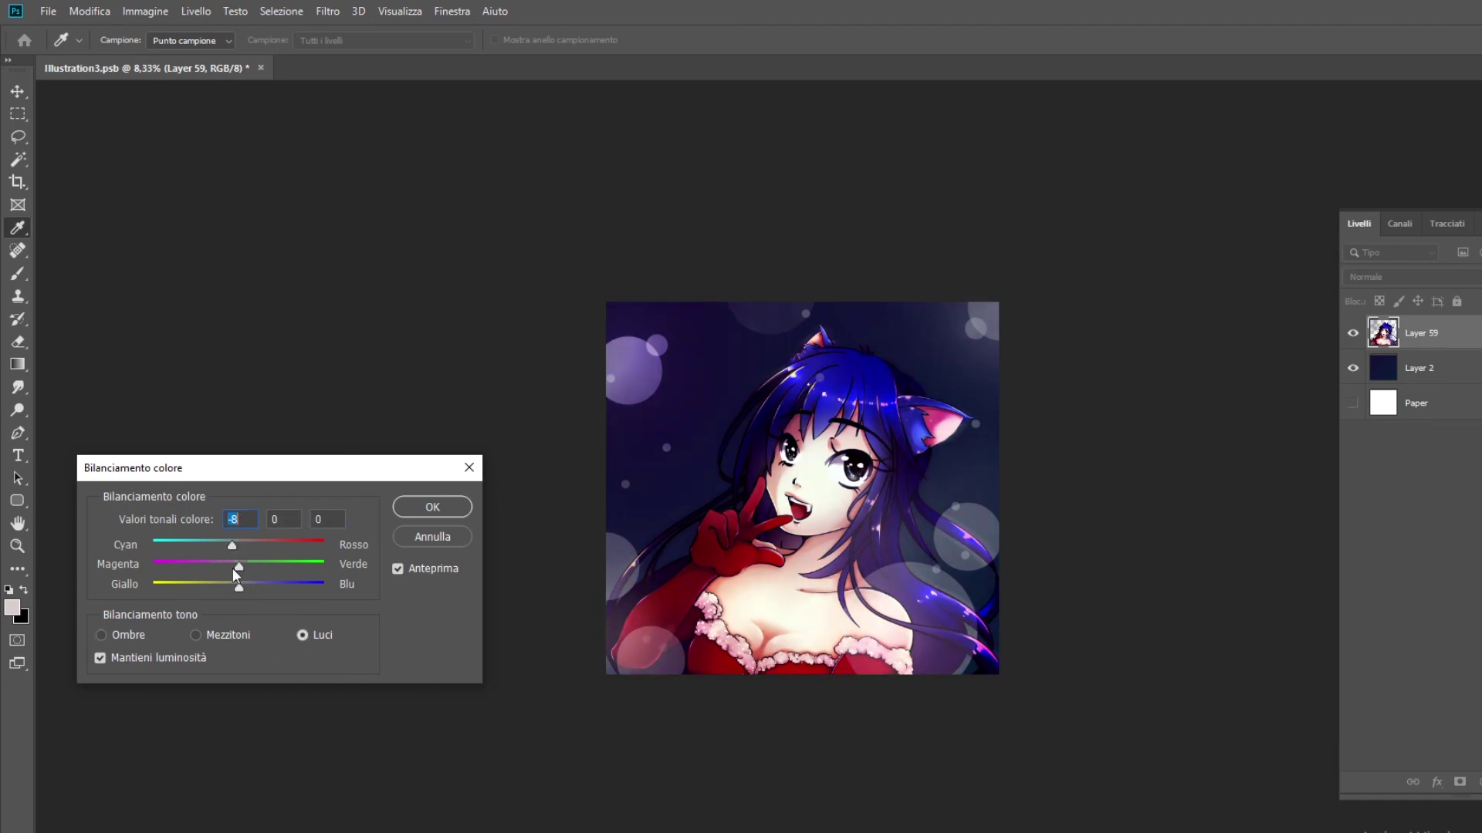
key(Return)
Paint white glowing snow spots across the image on a new top layer with a soft round brush at 100% opacity.
key(ctrl+shift+alt+n)
key(b)
click(126, 40)
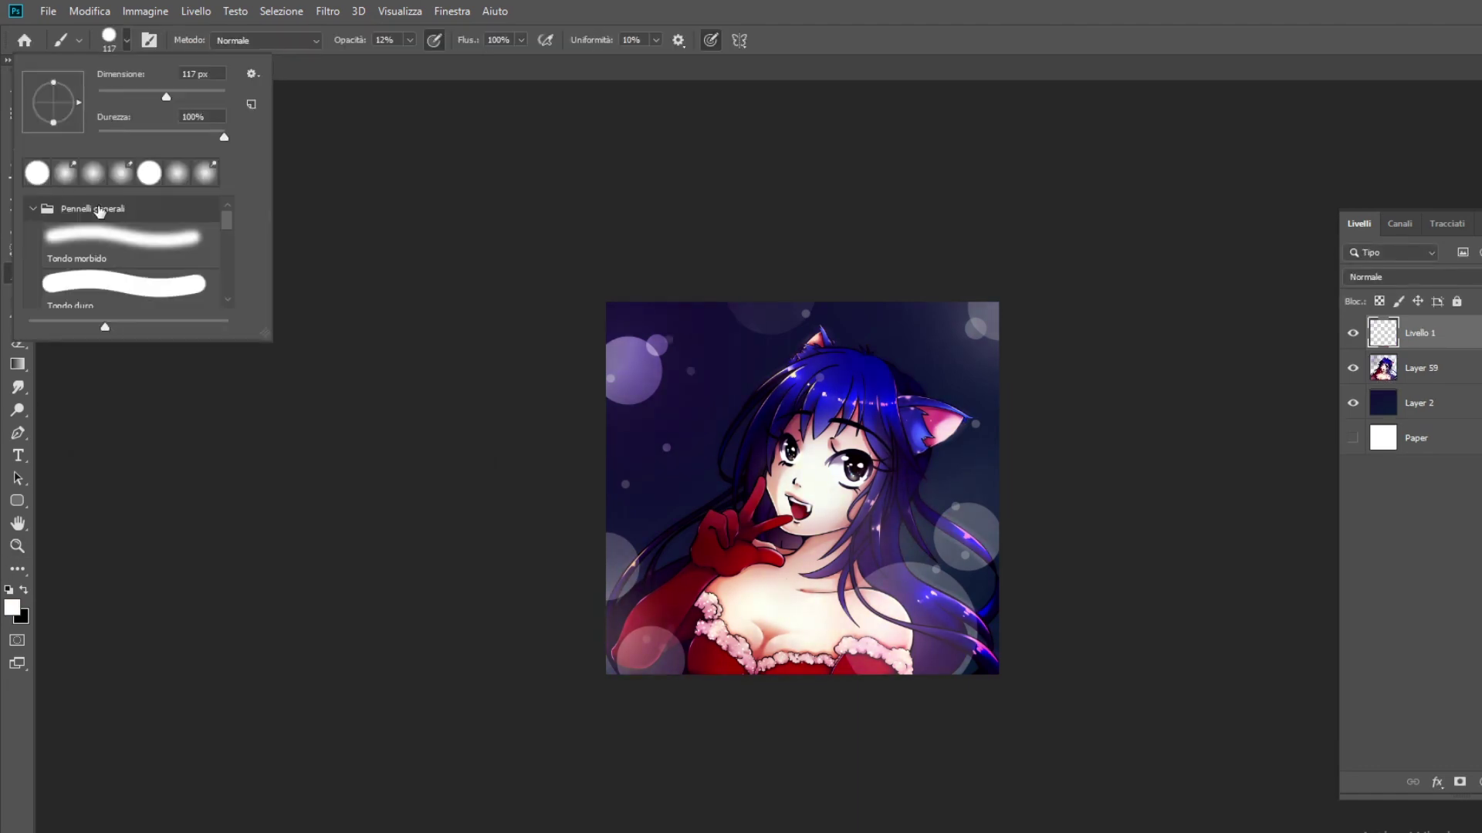
key(Return)
click(126, 40)
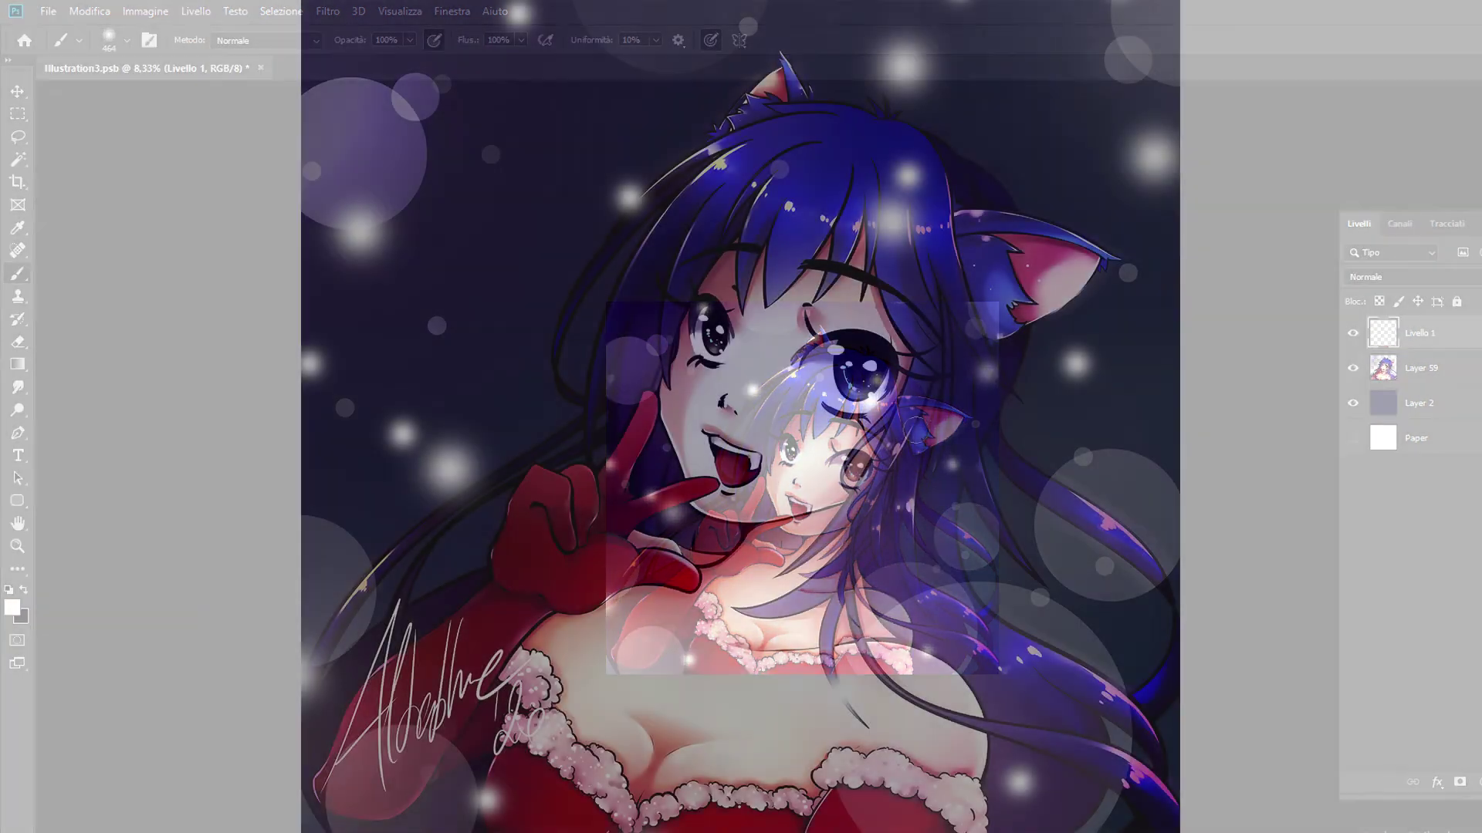